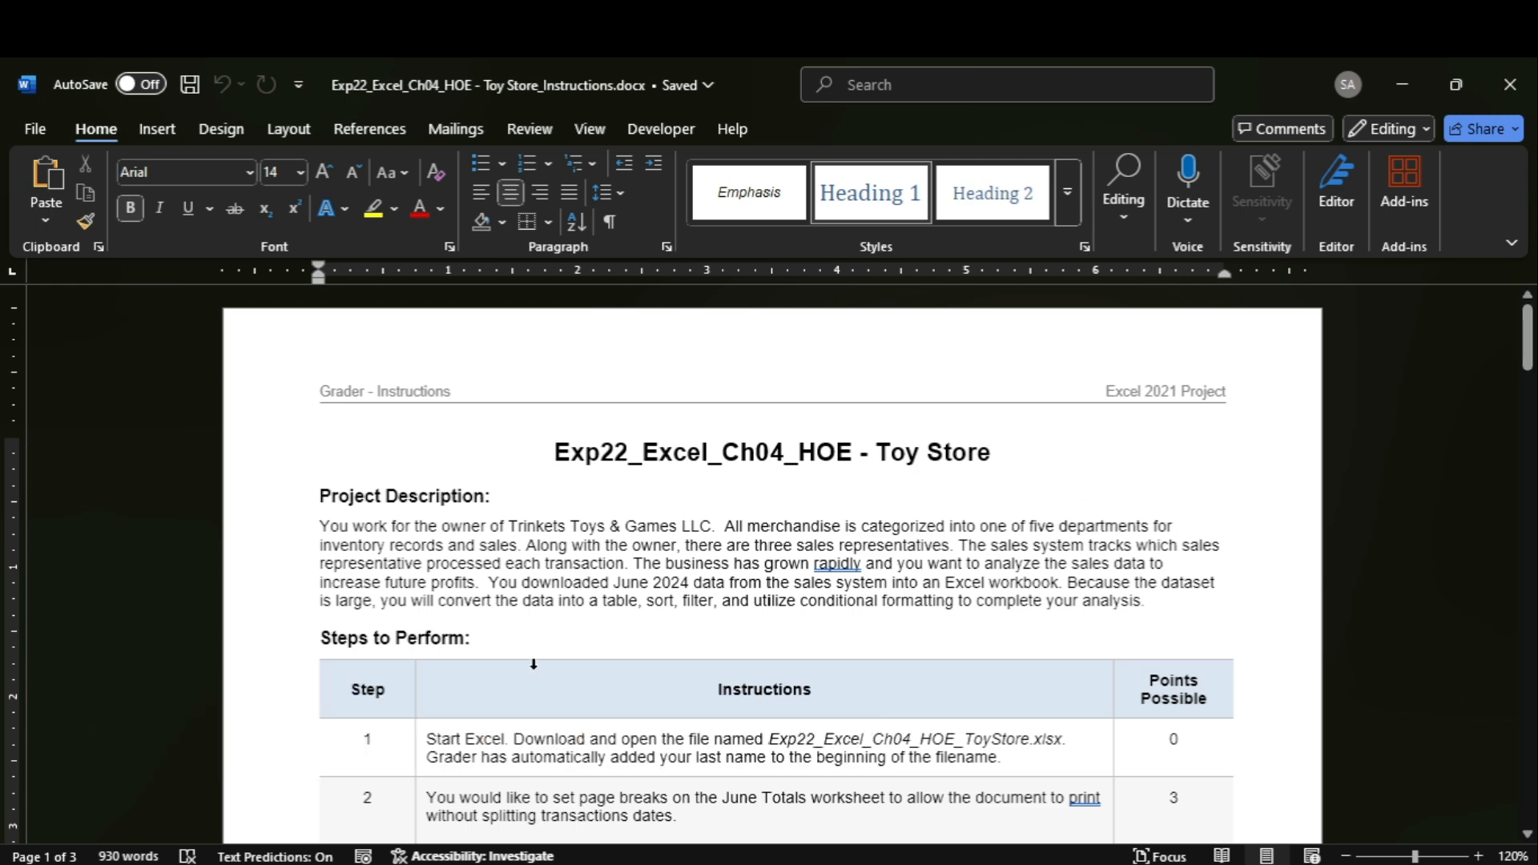
Highlight the step 1 instructions in yellow and open the Exp22_Excel_Ch04_HOE_ToyStore workbook from the fwdwork folder.
{"action": "left_click", "coordinate": [420, 741]}
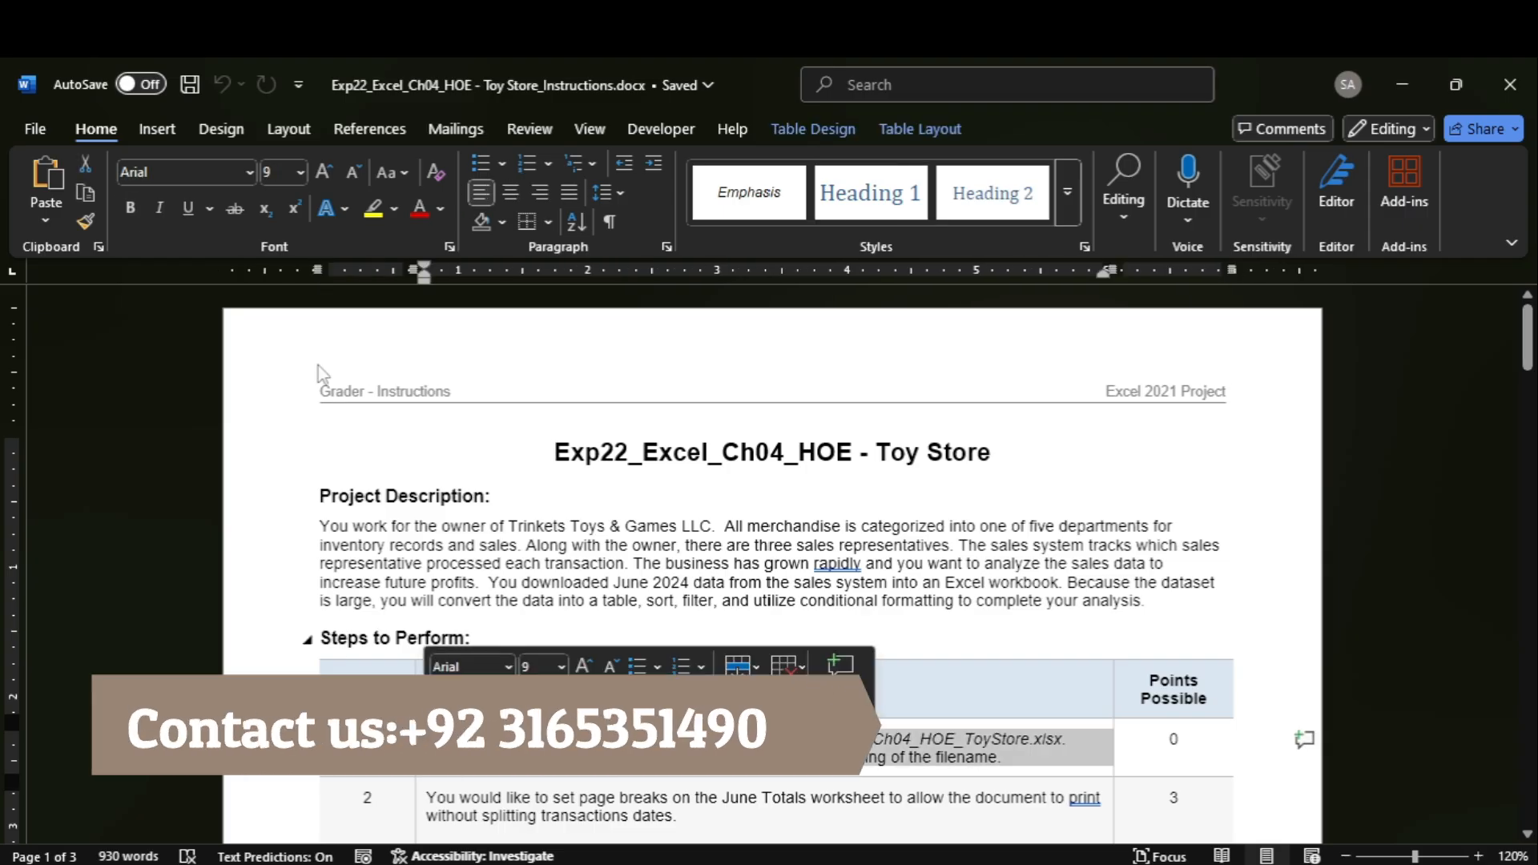
{"action": "left_click", "coordinate": [374, 209]}
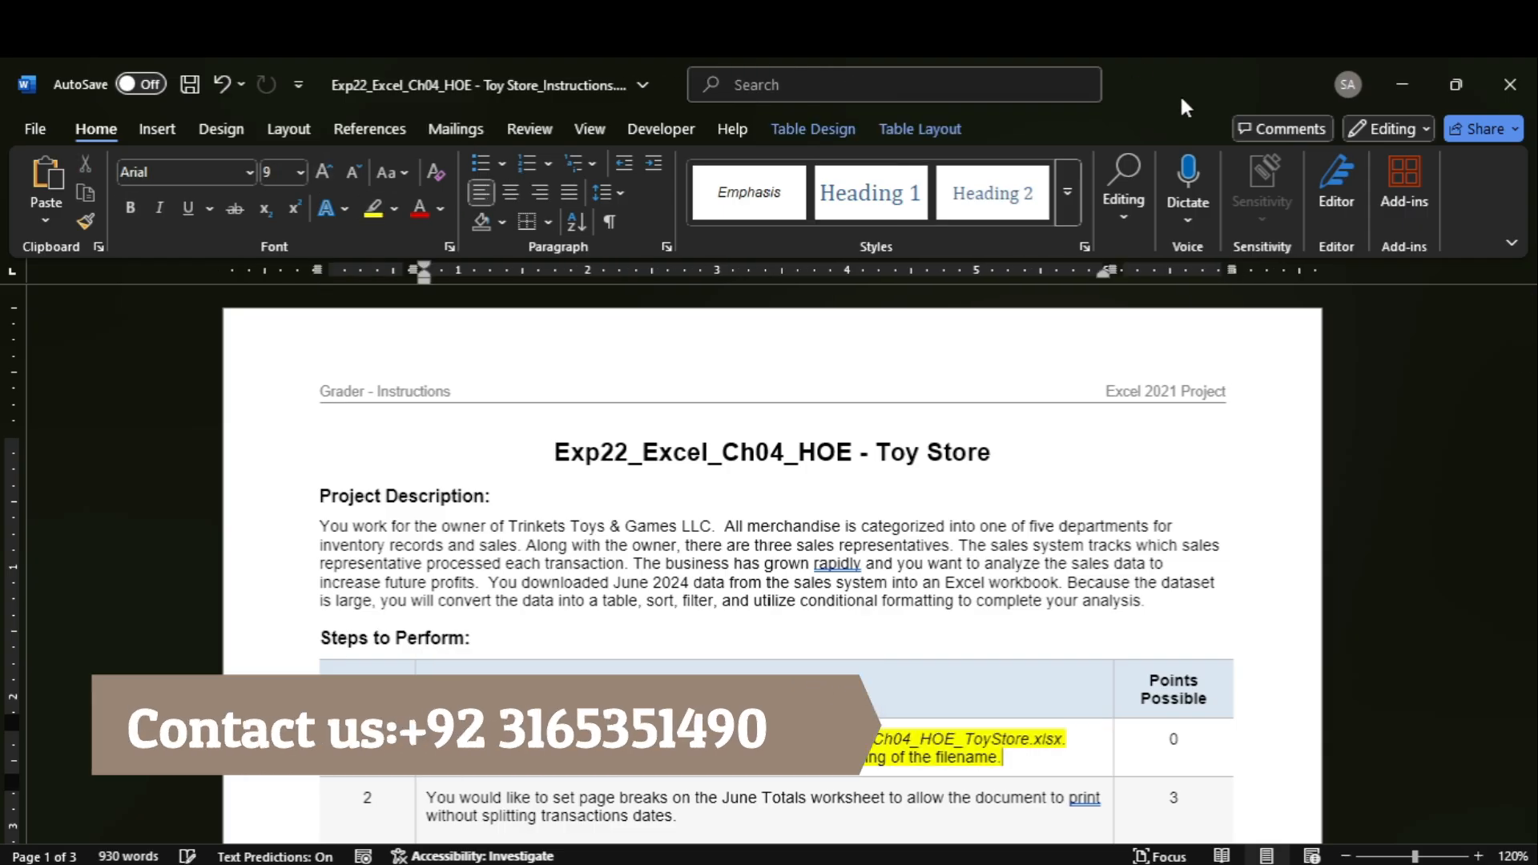
{"action": "left_click", "coordinate": [1404, 80]}
{"action": "double_click", "coordinate": [416, 267]}
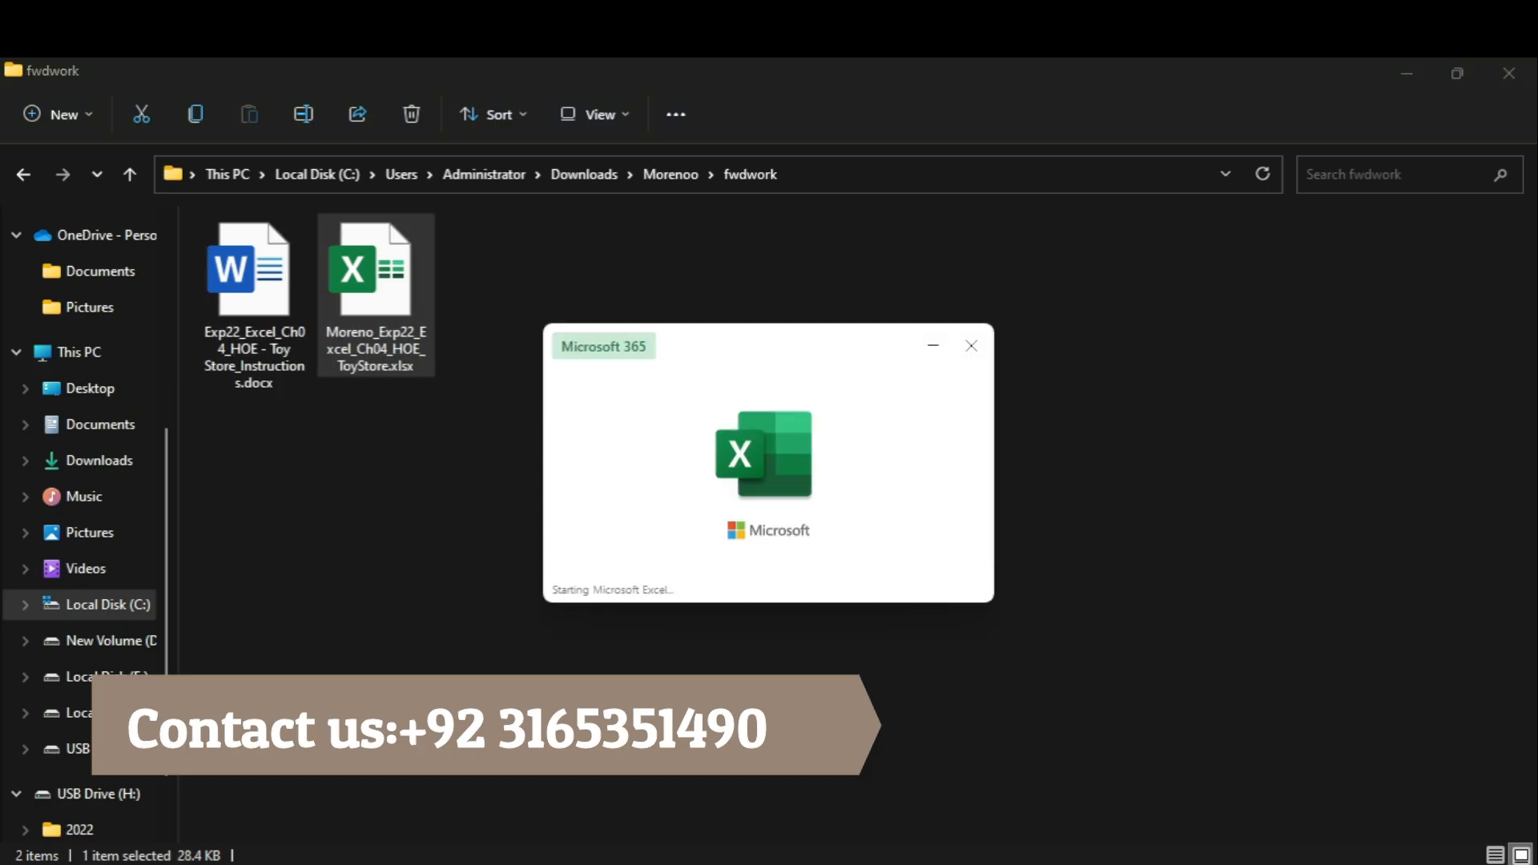
Switch to the Word instructions document and highlight the step 2 page break instructions in yellow.
{"action": "mouse_move", "coordinate": [1141, 864]}
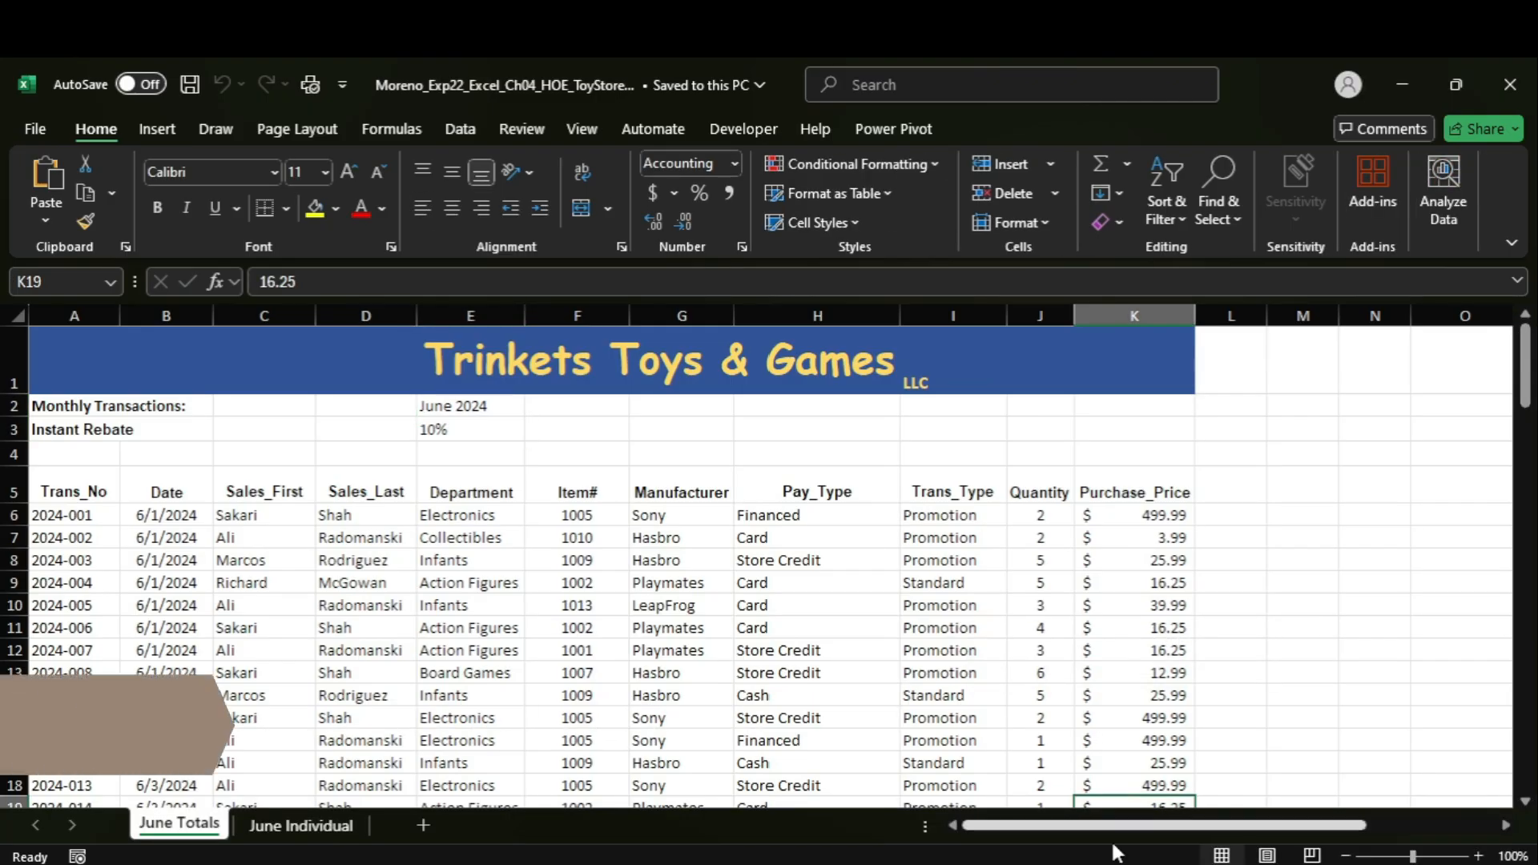
{"action": "left_click", "coordinate": [1096, 819]}
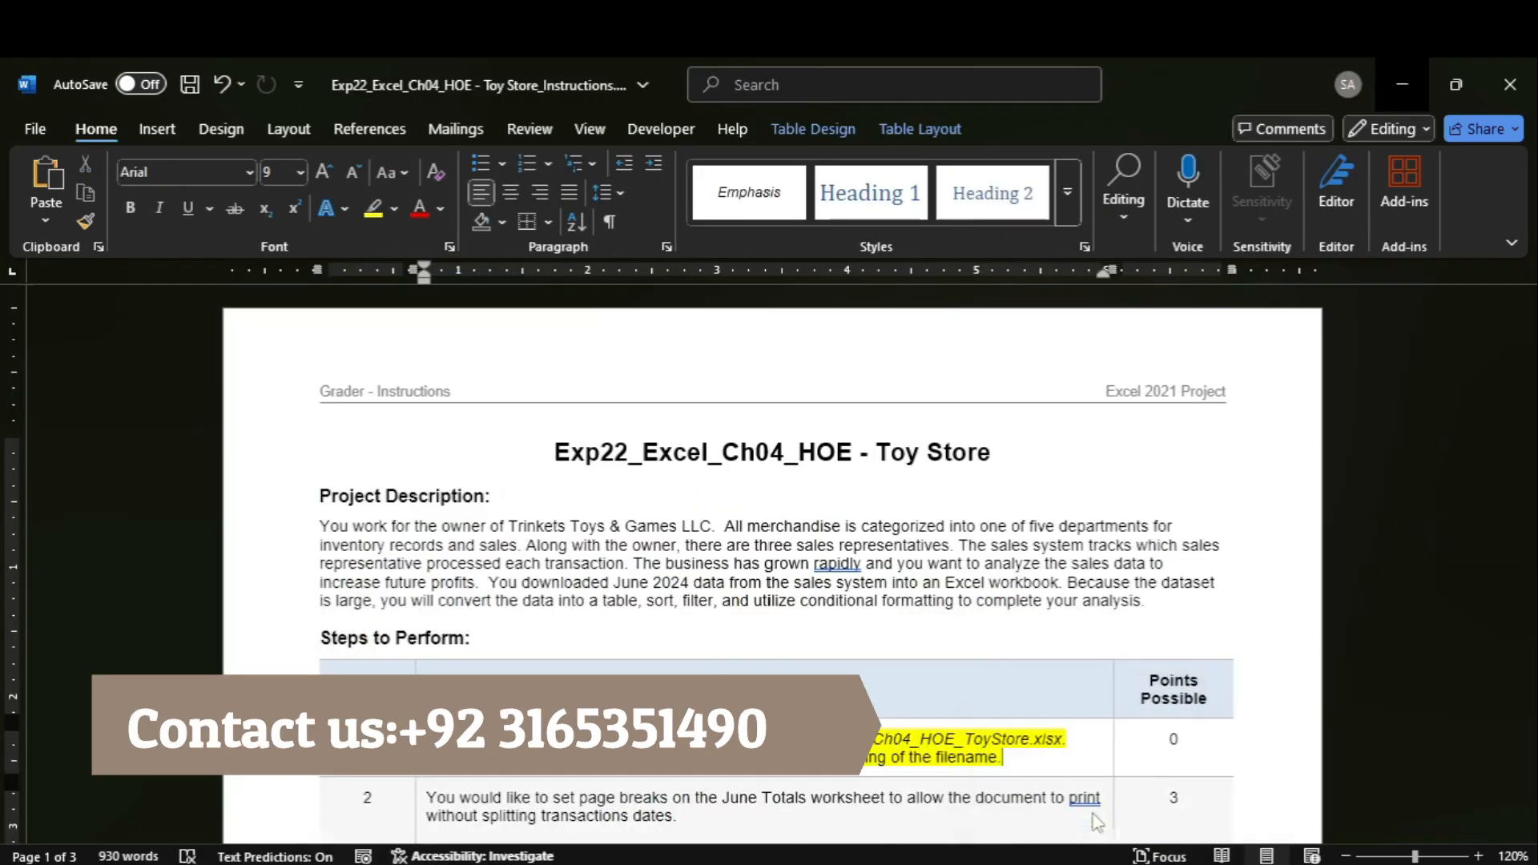
{"action": "left_click_drag", "start_coordinate": [1528, 342], "coordinate": [1528, 392]}
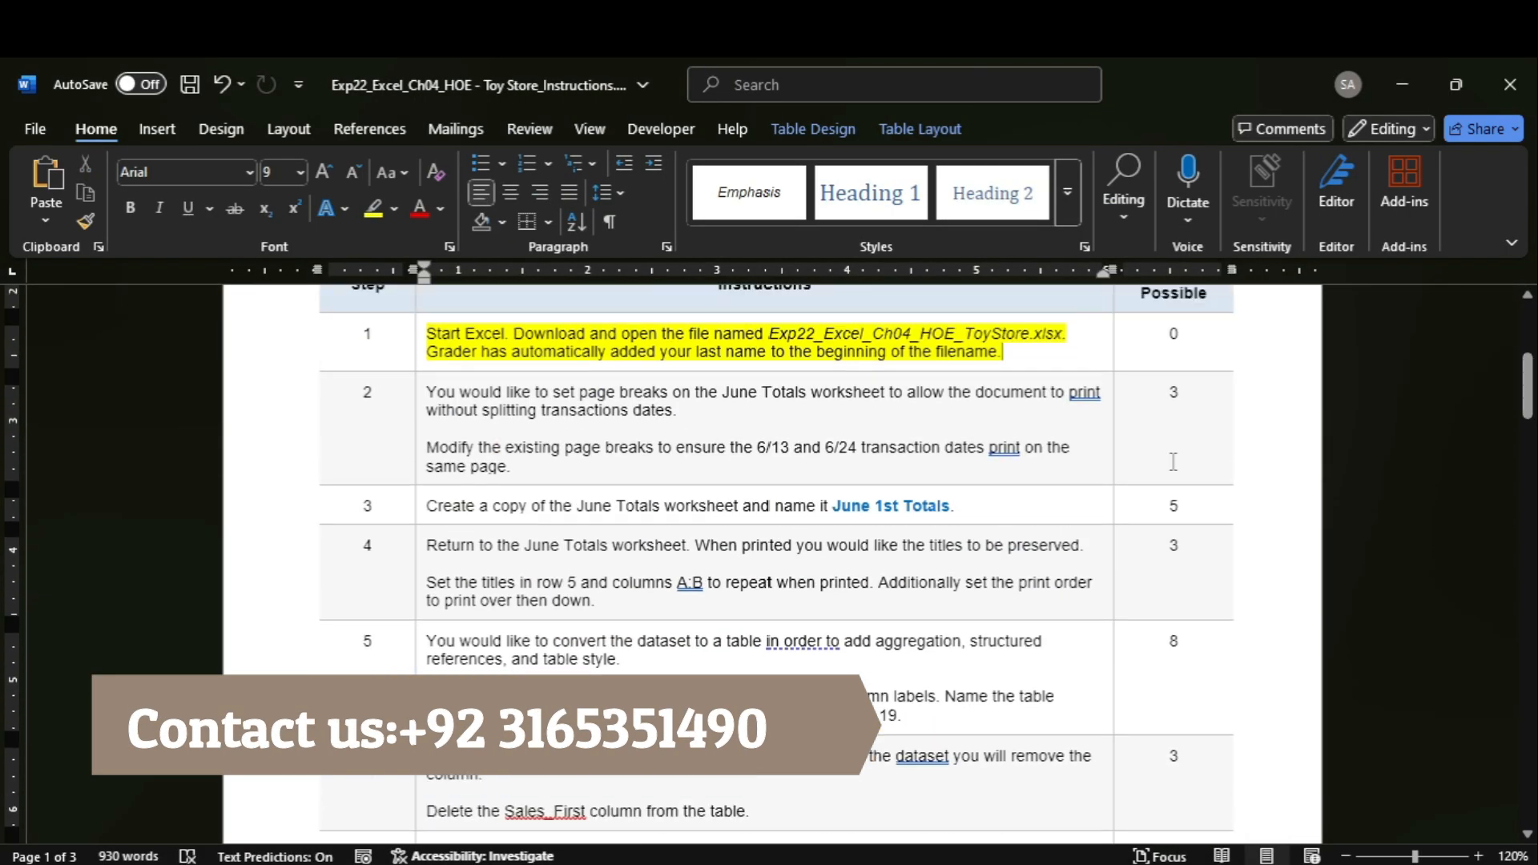
{"action": "left_click", "coordinate": [413, 415]}
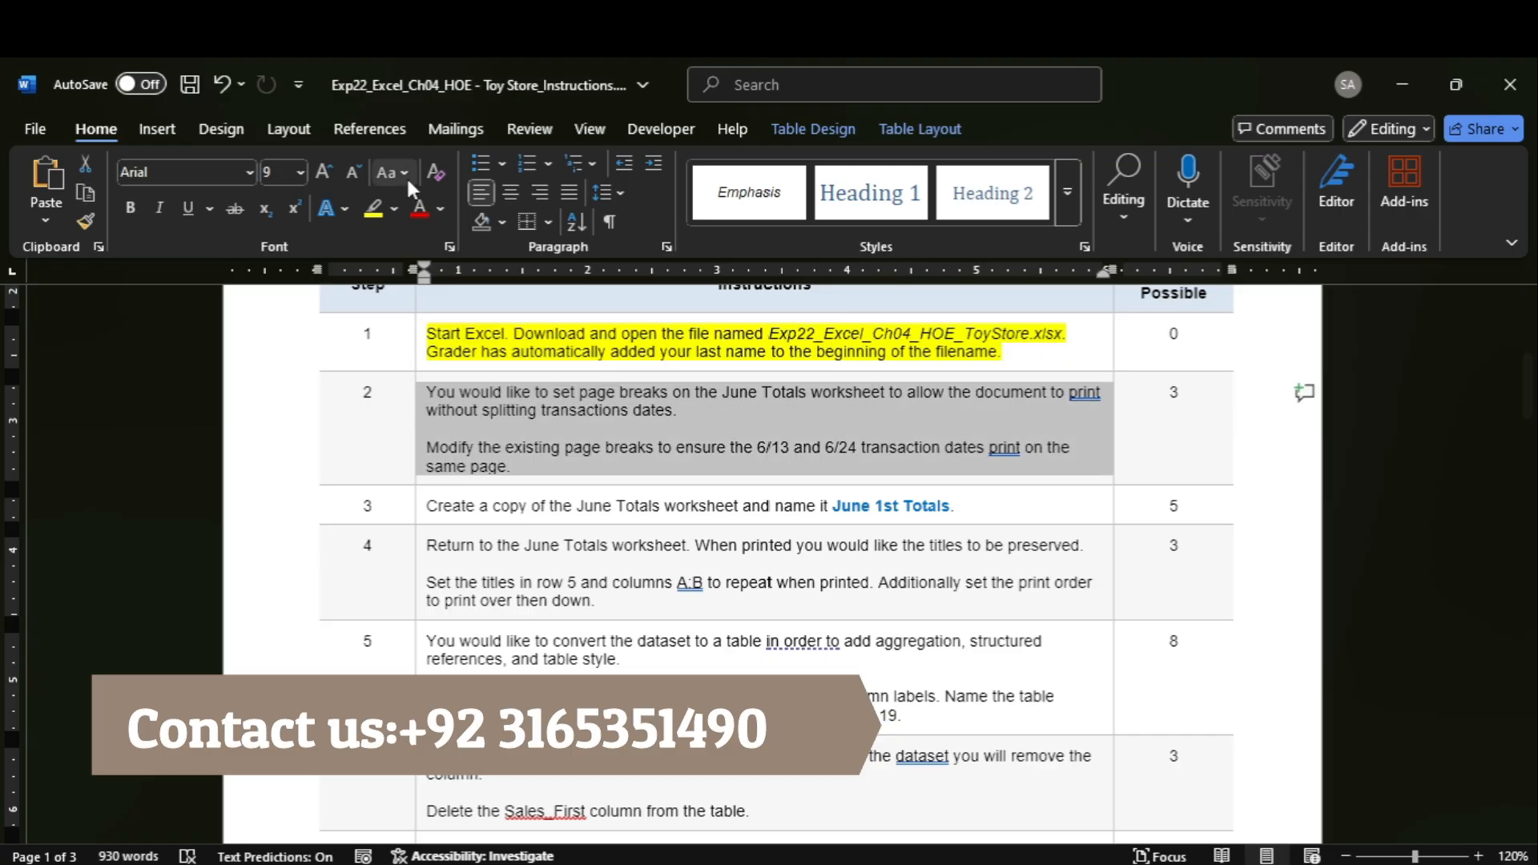
{"action": "left_click", "coordinate": [372, 210]}
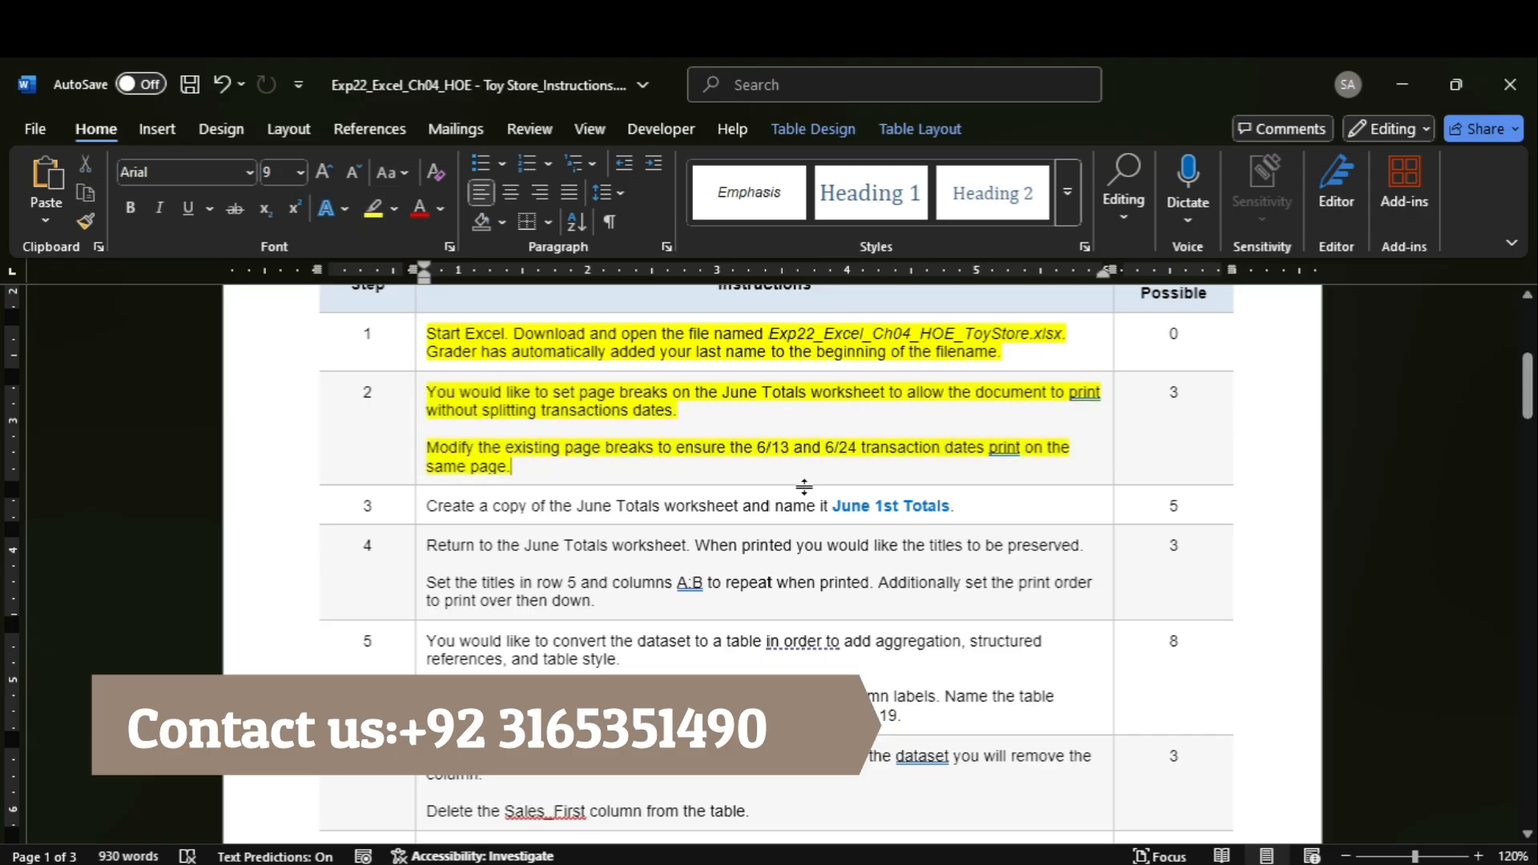
Switch to the Toy Store workbook in Excel and show the June Totals worksheet in Page Break Preview.
{"action": "mouse_move", "coordinate": [1117, 864]}
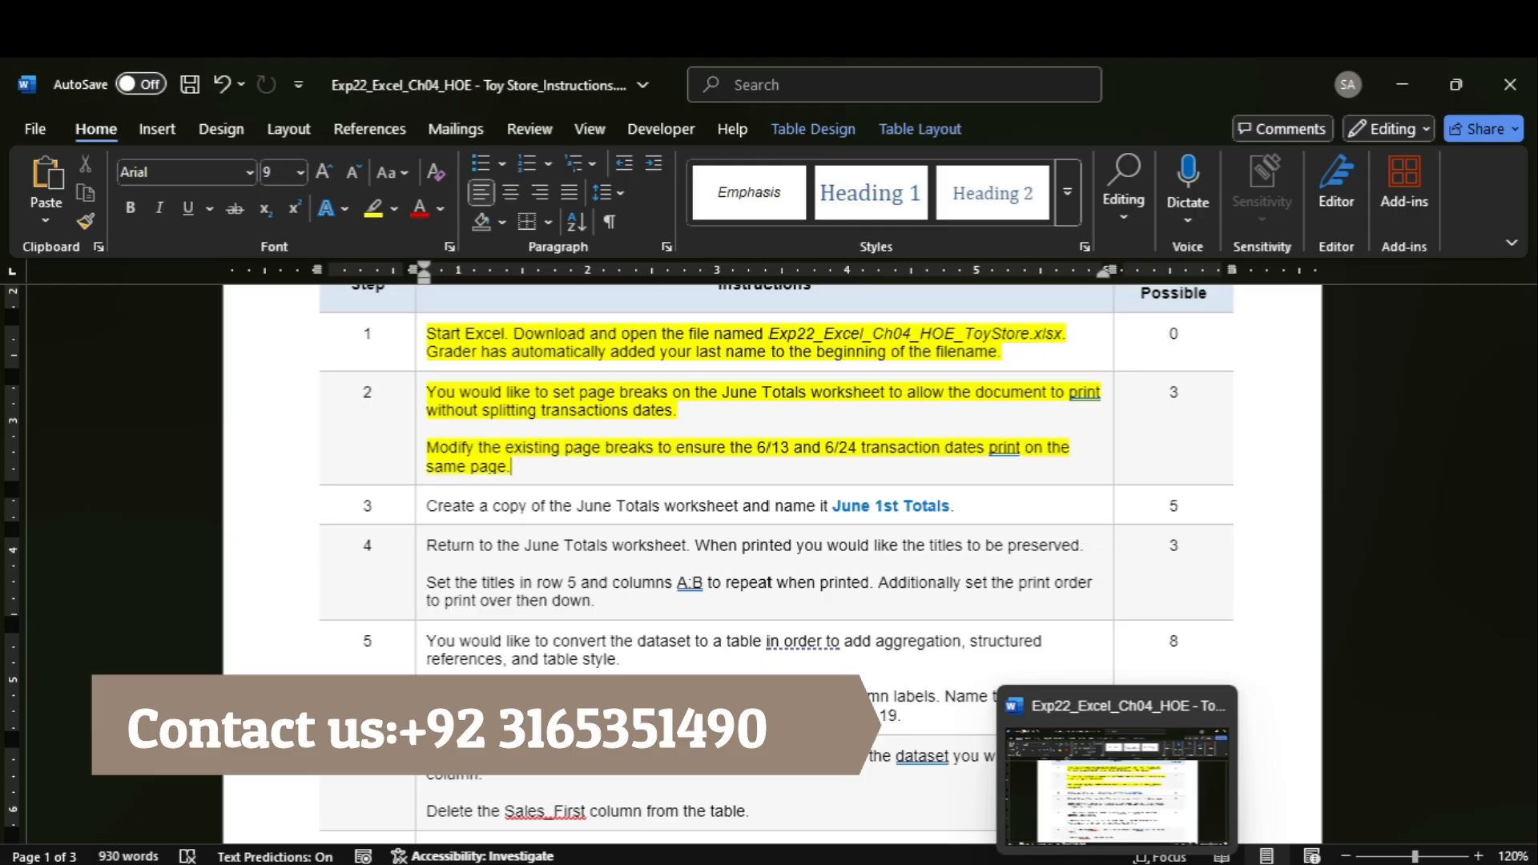
{"action": "mouse_move", "coordinate": [1170, 863]}
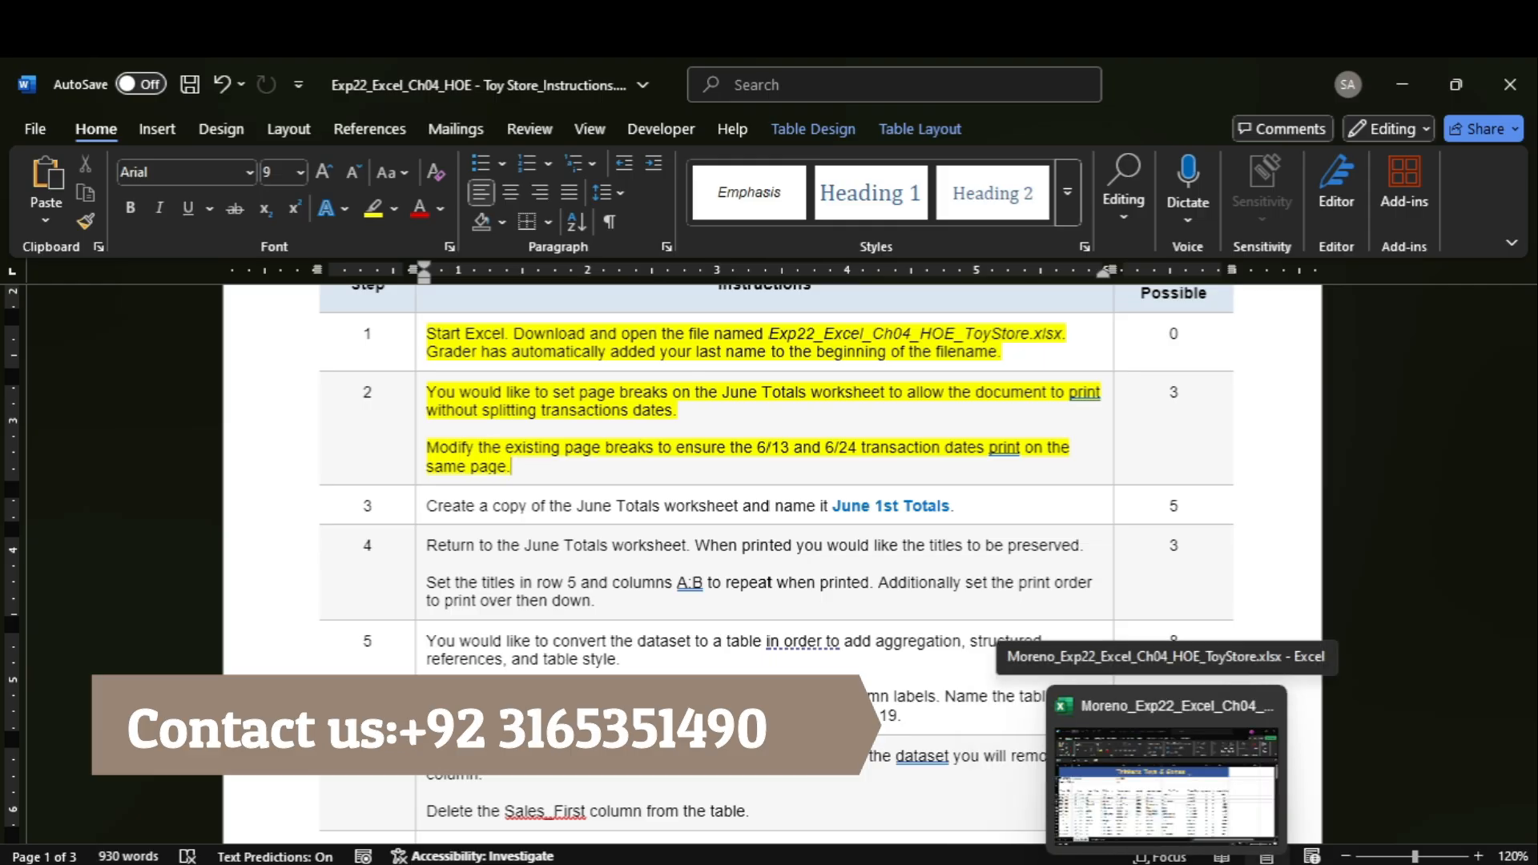
{"action": "left_click", "coordinate": [1145, 827]}
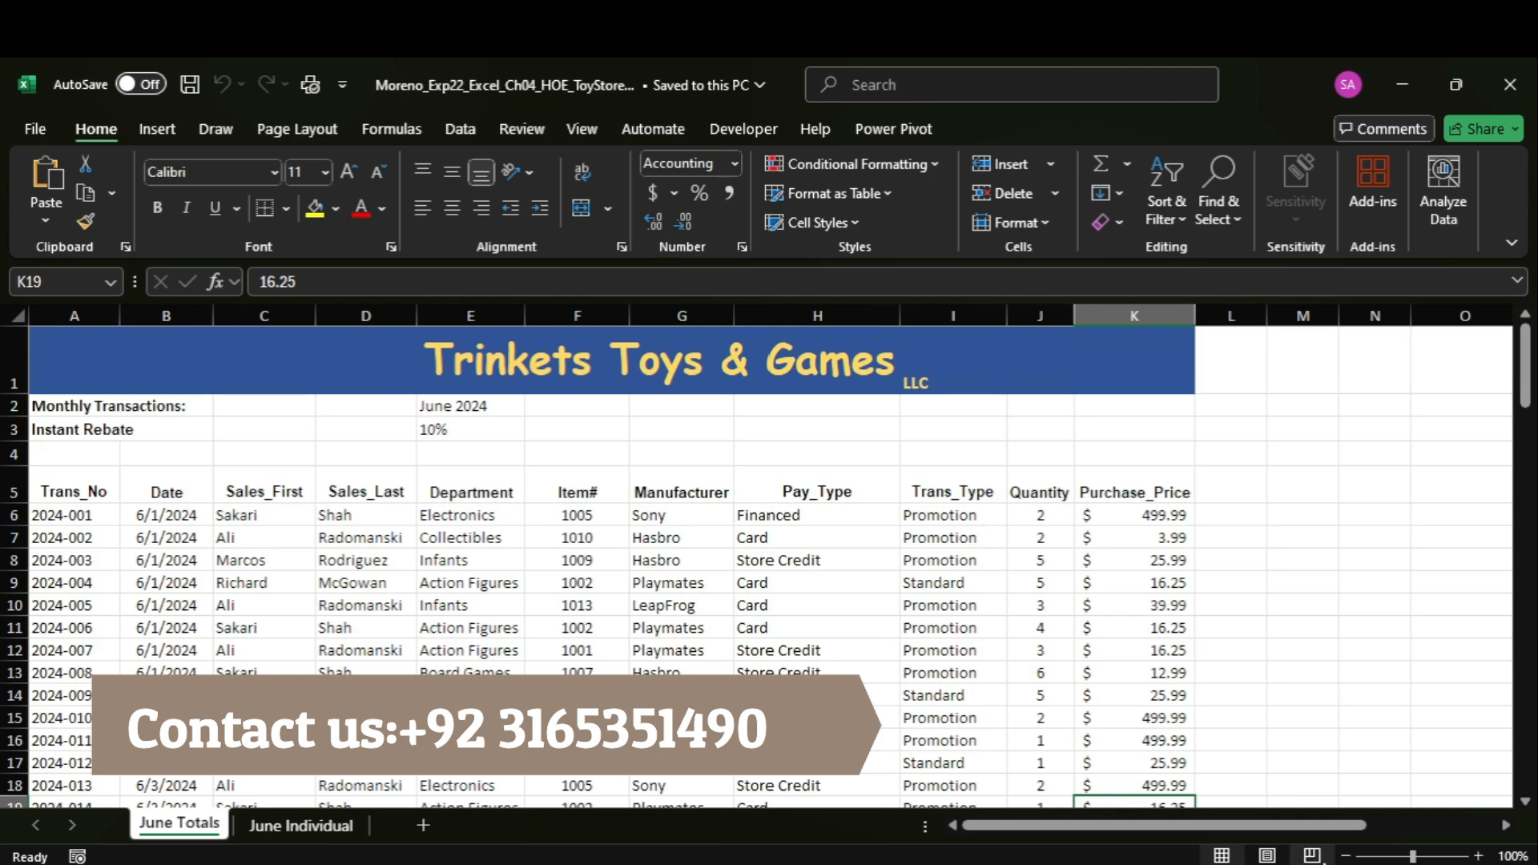
{"action": "left_click", "coordinate": [1312, 855]}
{"action": "left_click_drag", "start_coordinate": [1530, 446], "coordinate": [1530, 474]}
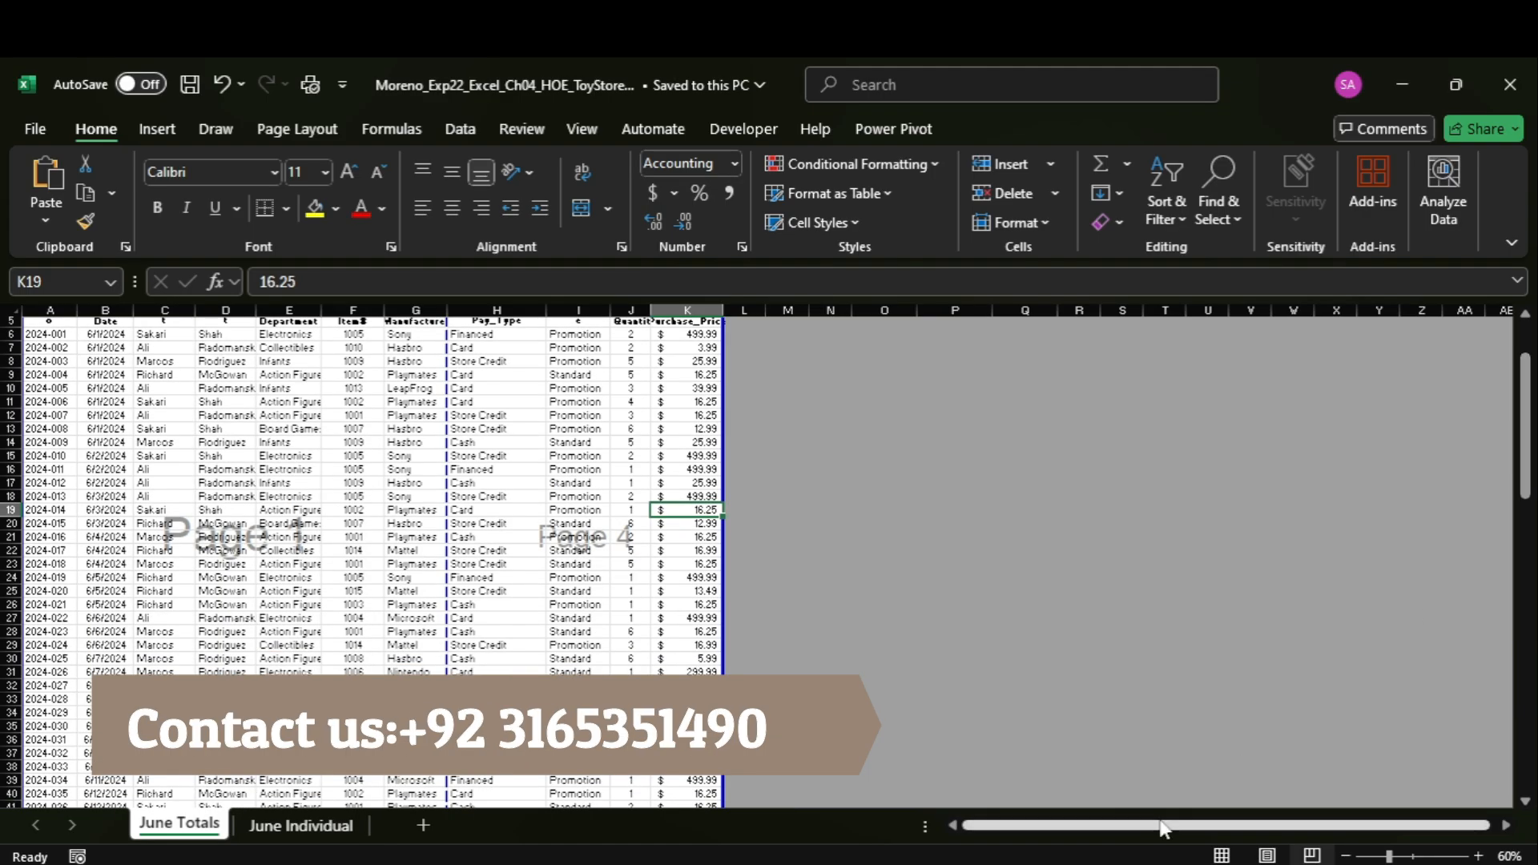
{"action": "left_click", "coordinate": [1087, 838]}
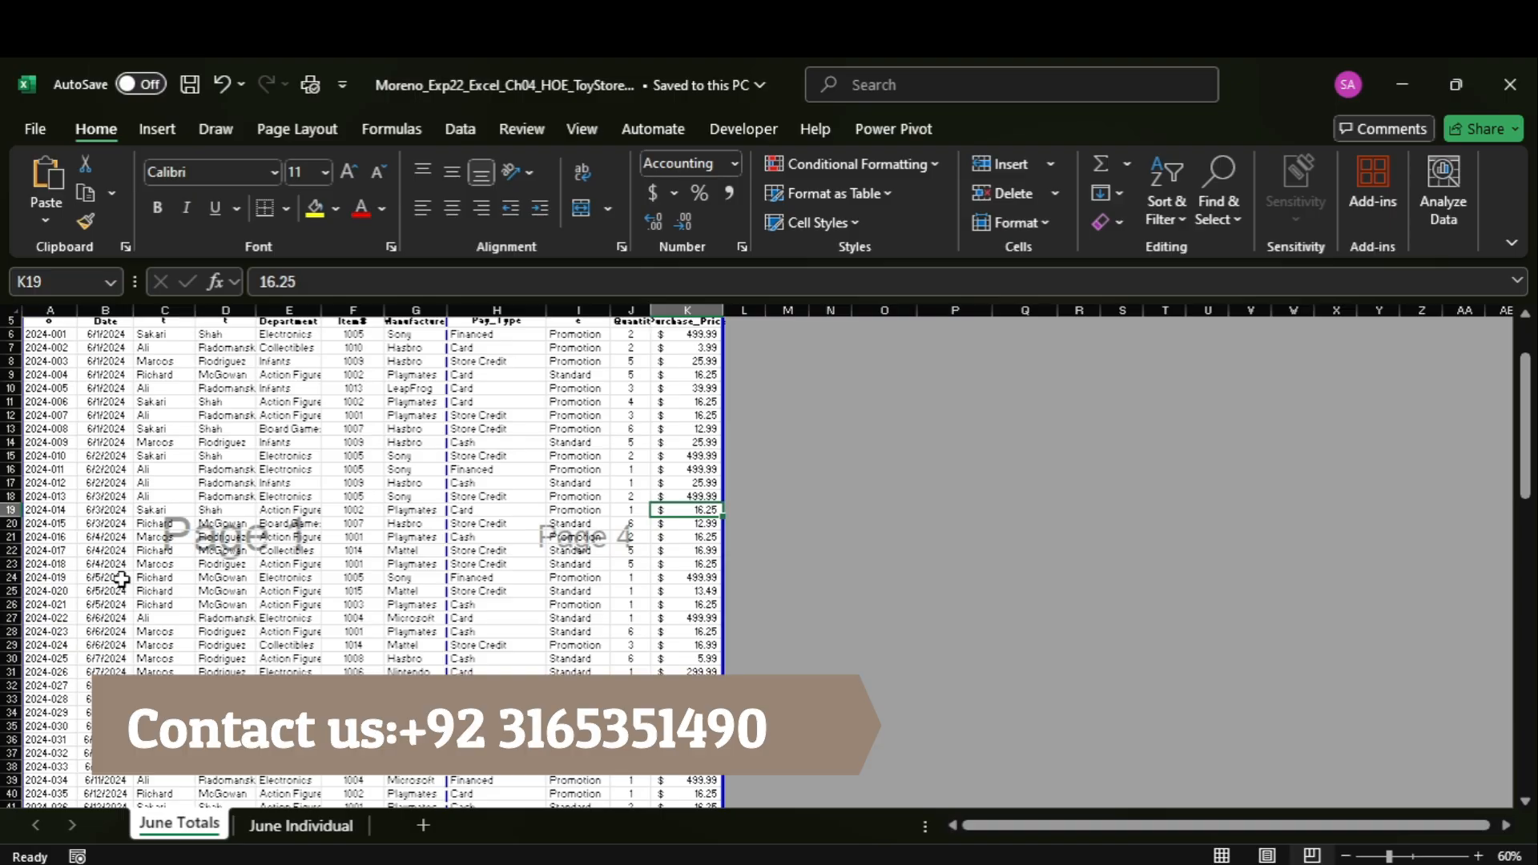
Insert a page break above row 42, the first 6/13/2024 transaction, on the June Totals worksheet.
{"action": "left_click_drag", "start_coordinate": [1525, 420], "coordinate": [1525, 478]}
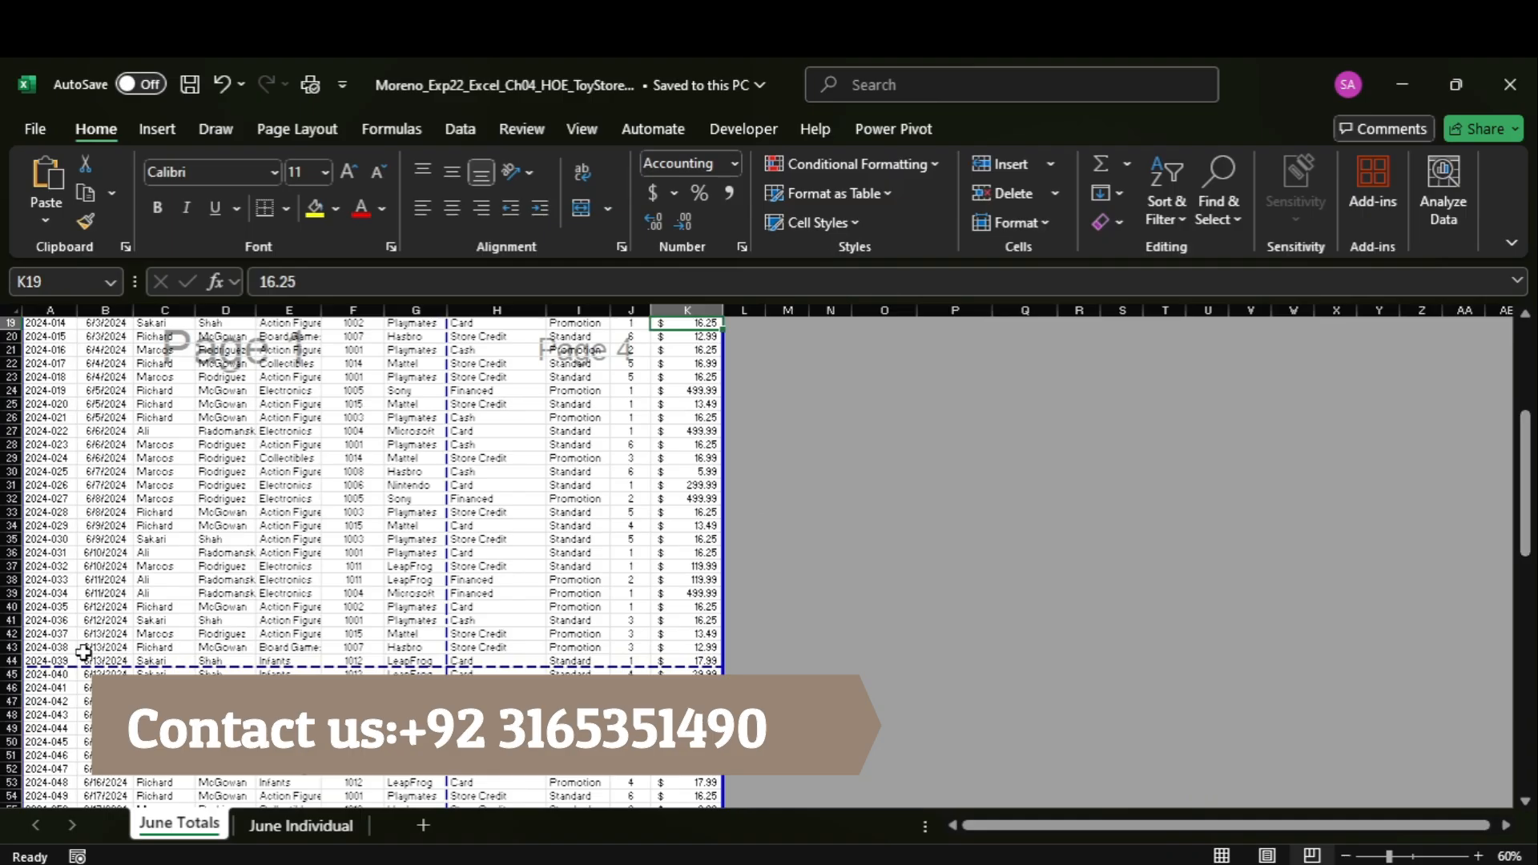
{"action": "left_click", "coordinate": [11, 633]}
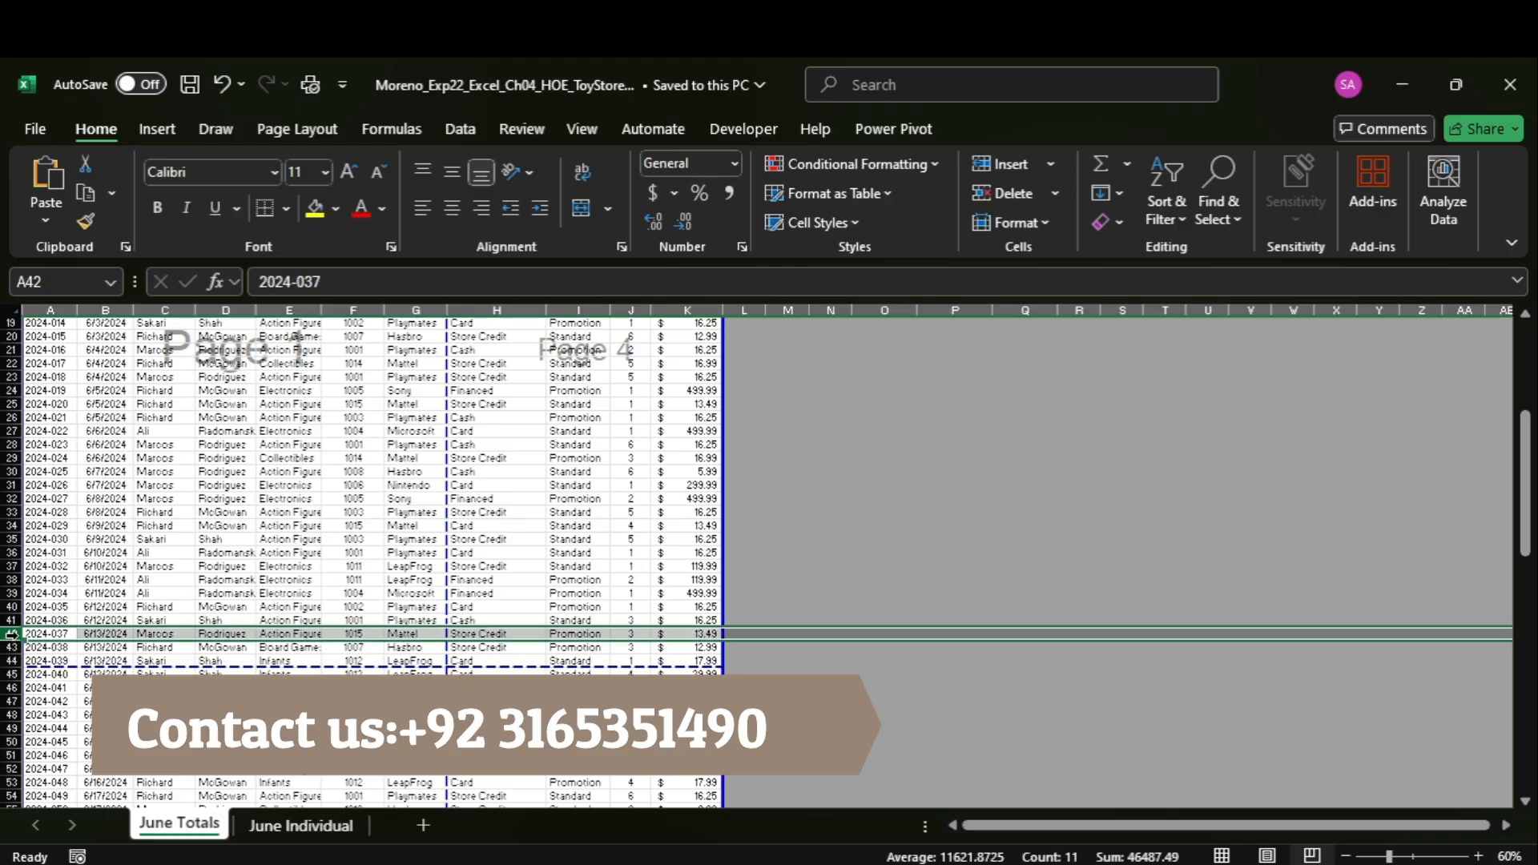
{"action": "left_click", "coordinate": [309, 128]}
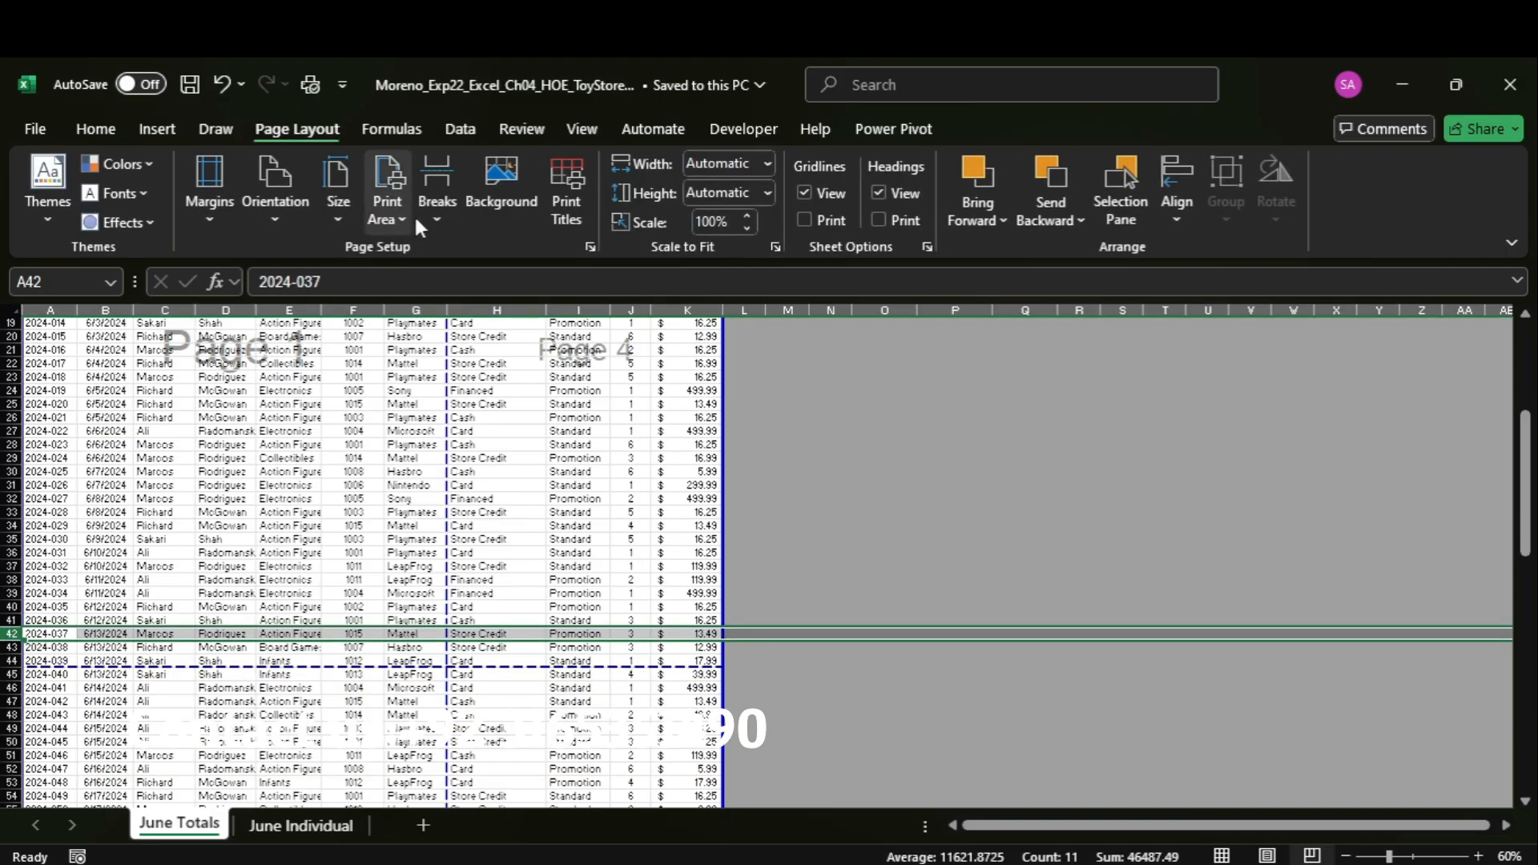
{"action": "left_click", "coordinate": [441, 215]}
{"action": "left_click", "coordinate": [466, 257]}
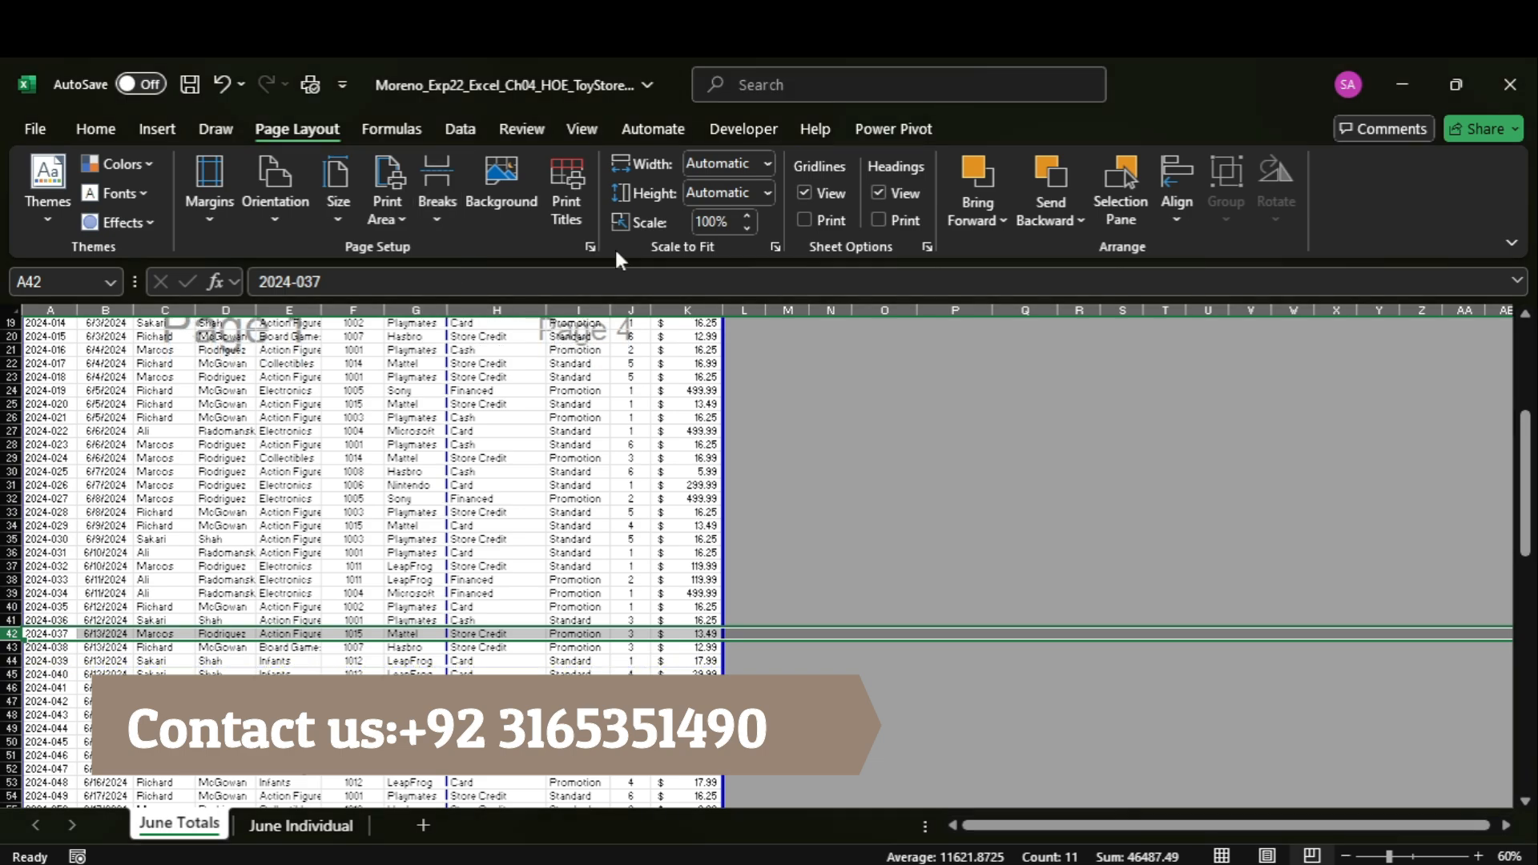
Insert a page break above row 84, the first 6/25/2024 transaction, on the June Totals worksheet.
{"action": "left_click_drag", "start_coordinate": [1525, 493], "coordinate": [1525, 669]}
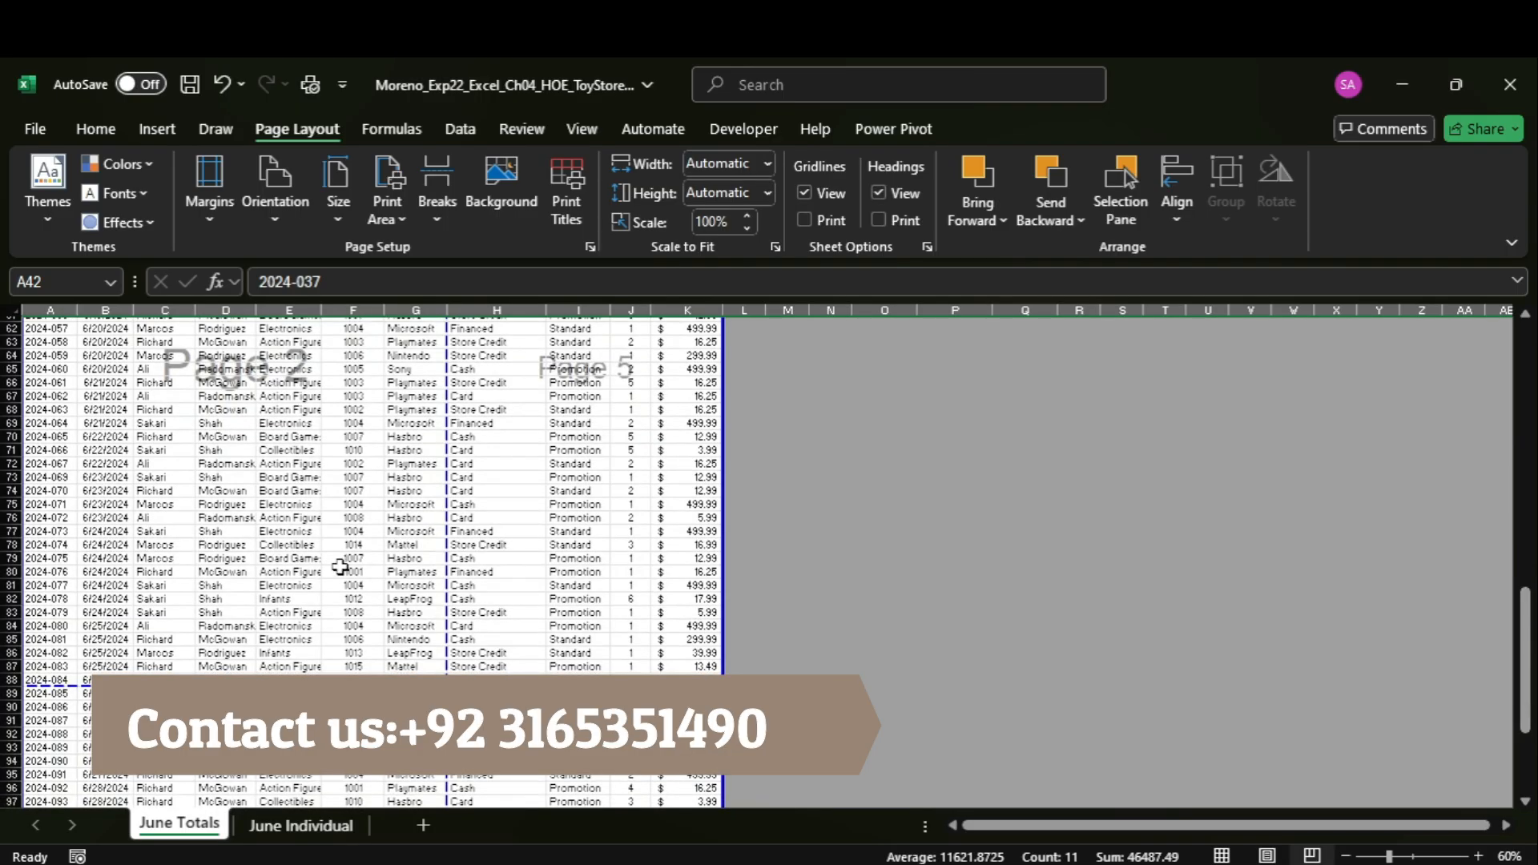
{"action": "left_click", "coordinate": [8, 626]}
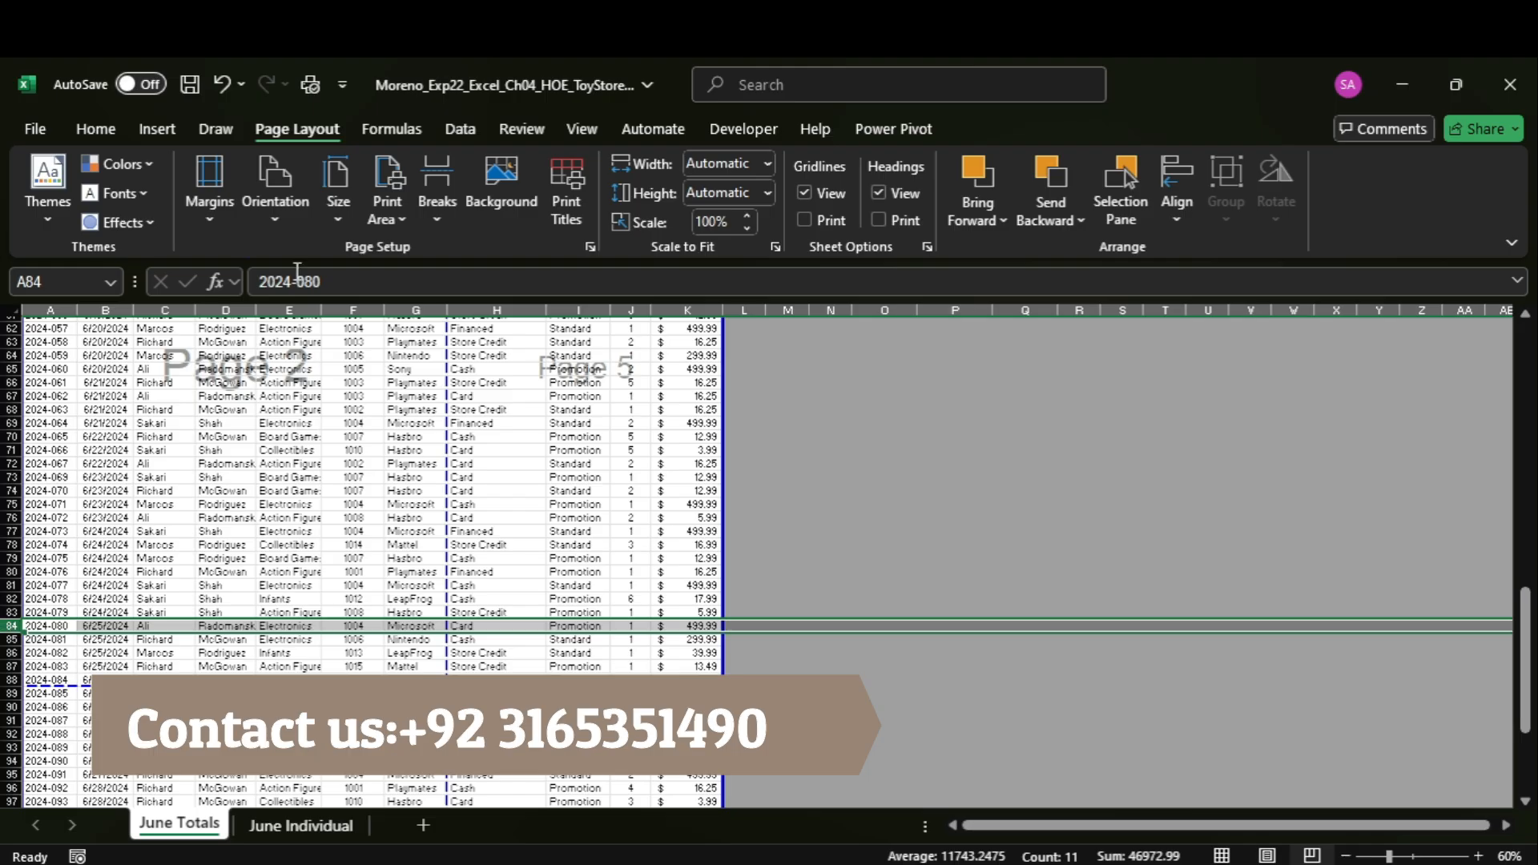
{"action": "left_click", "coordinate": [436, 204]}
{"action": "left_click", "coordinate": [495, 252]}
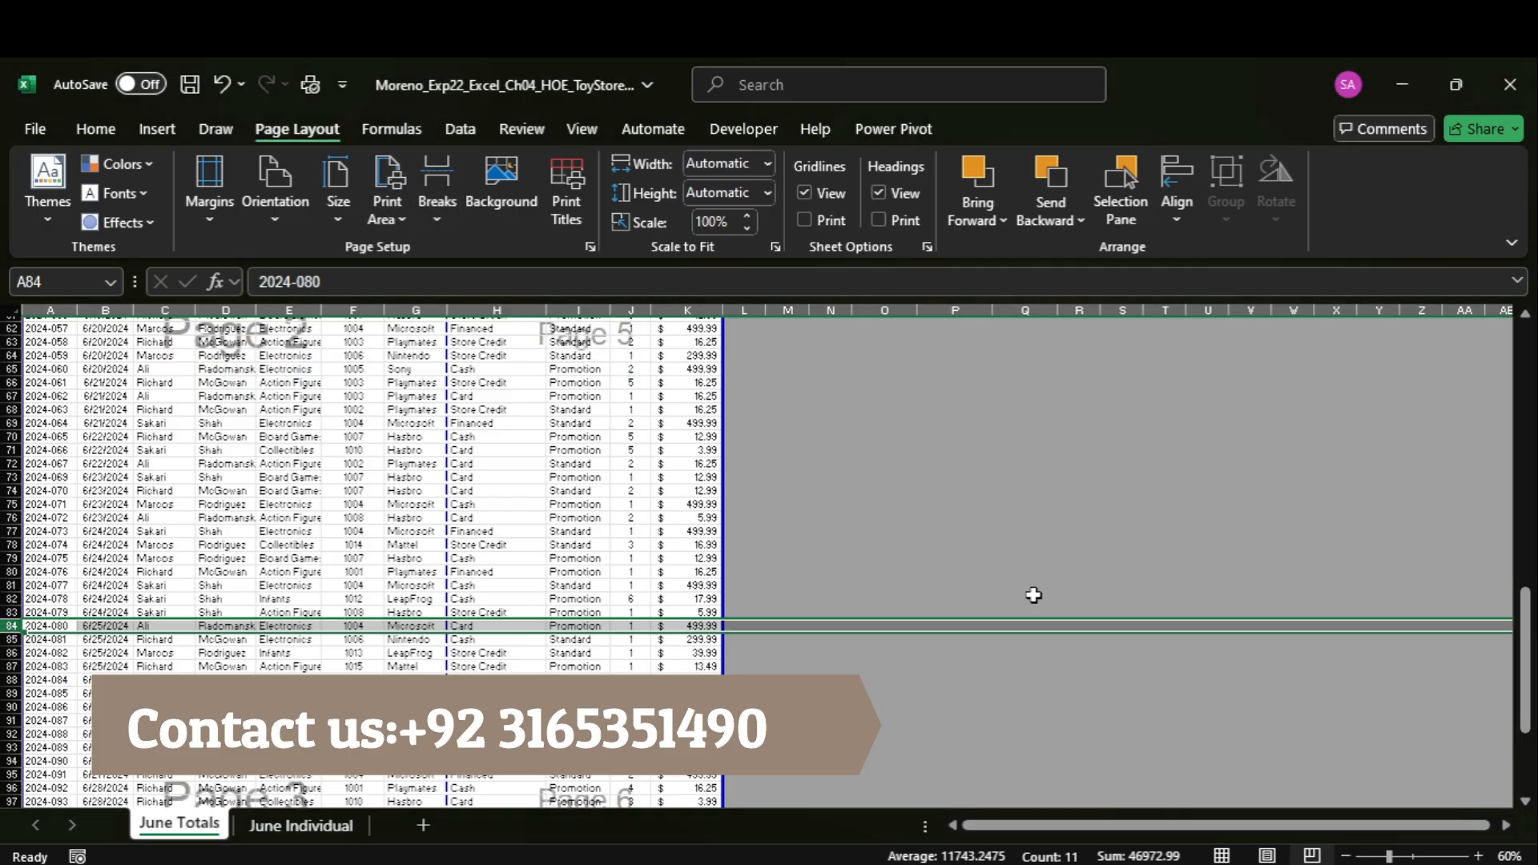
Review the page breaks through the June Totals data and return the worksheet to Normal view.
{"action": "left_click_drag", "start_coordinate": [1525, 617], "coordinate": [1525, 677]}
{"action": "left_click_drag", "start_coordinate": [1533, 785], "coordinate": [1491, 737]}
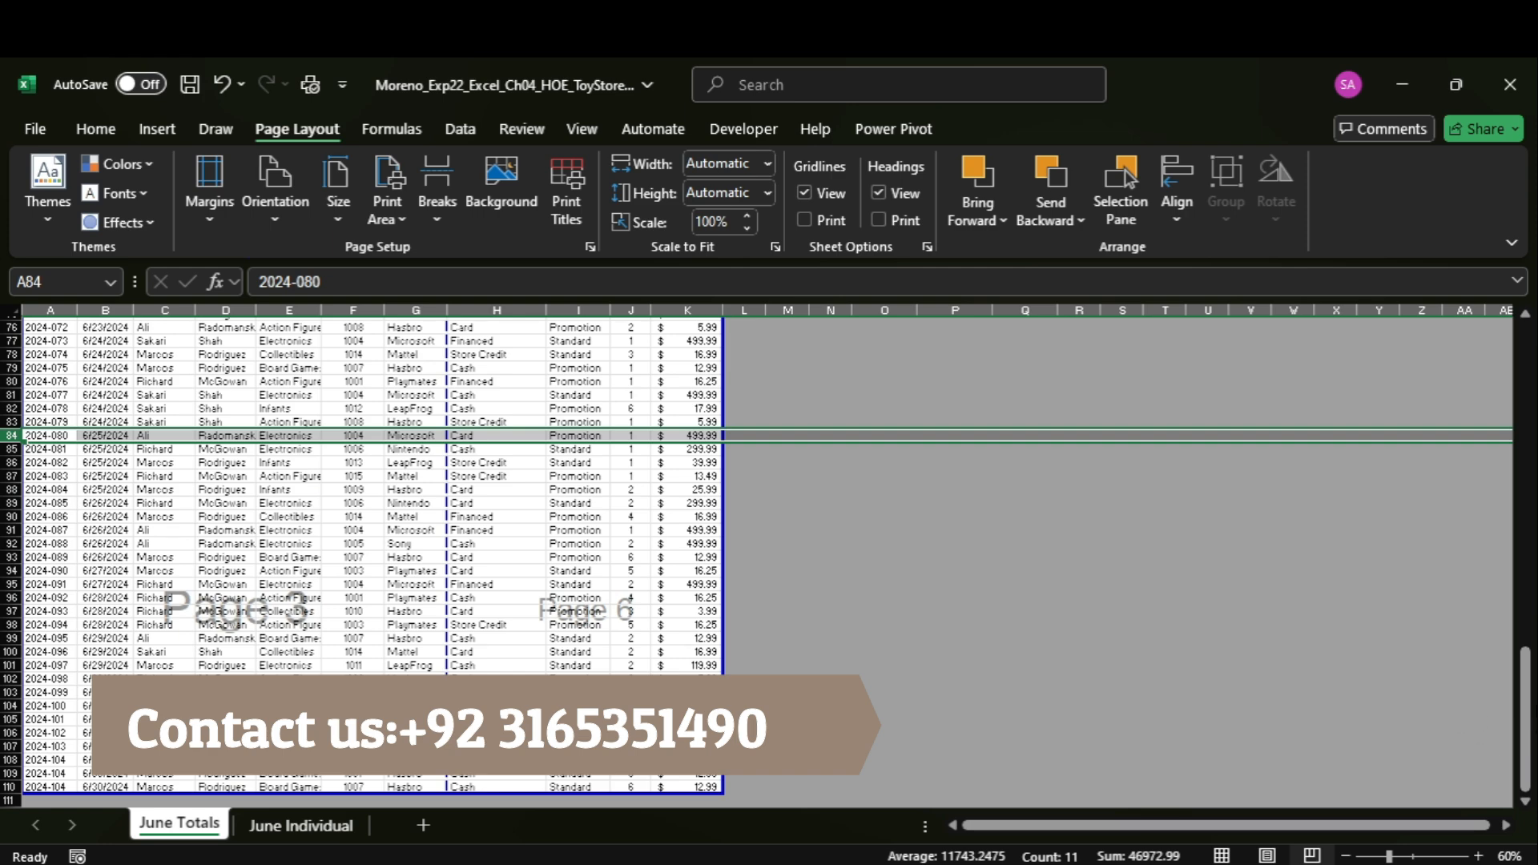
{"action": "left_click_drag", "start_coordinate": [1531, 704], "coordinate": [1484, 501]}
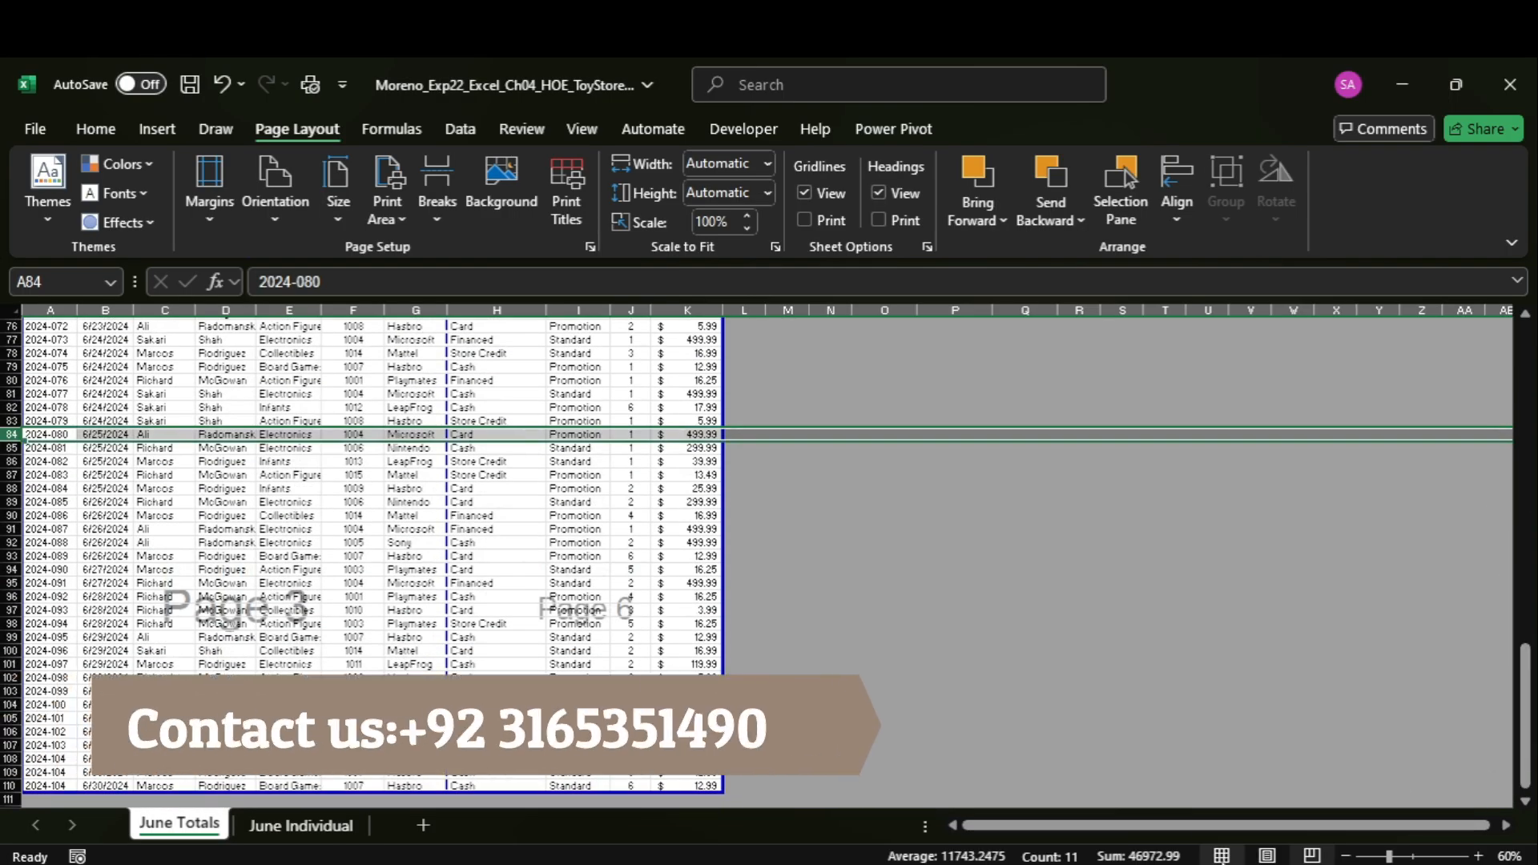
{"action": "left_click", "coordinate": [1222, 857]}
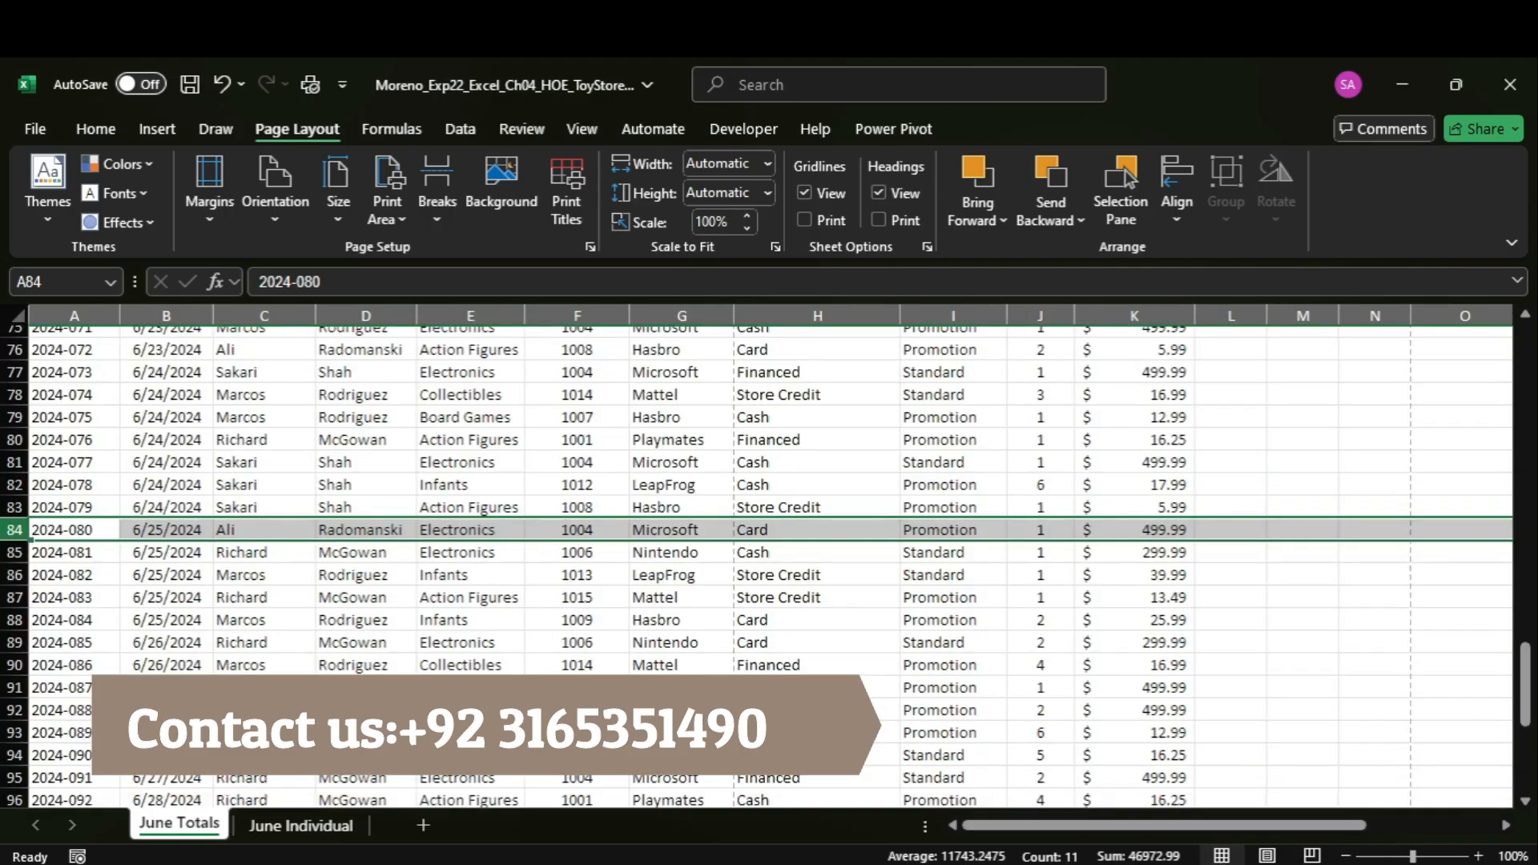
Switch to the Word instructions, highlight step 3 in yellow, and select the sheet name "June 1st Totals".
{"action": "left_click", "coordinate": [1096, 848]}
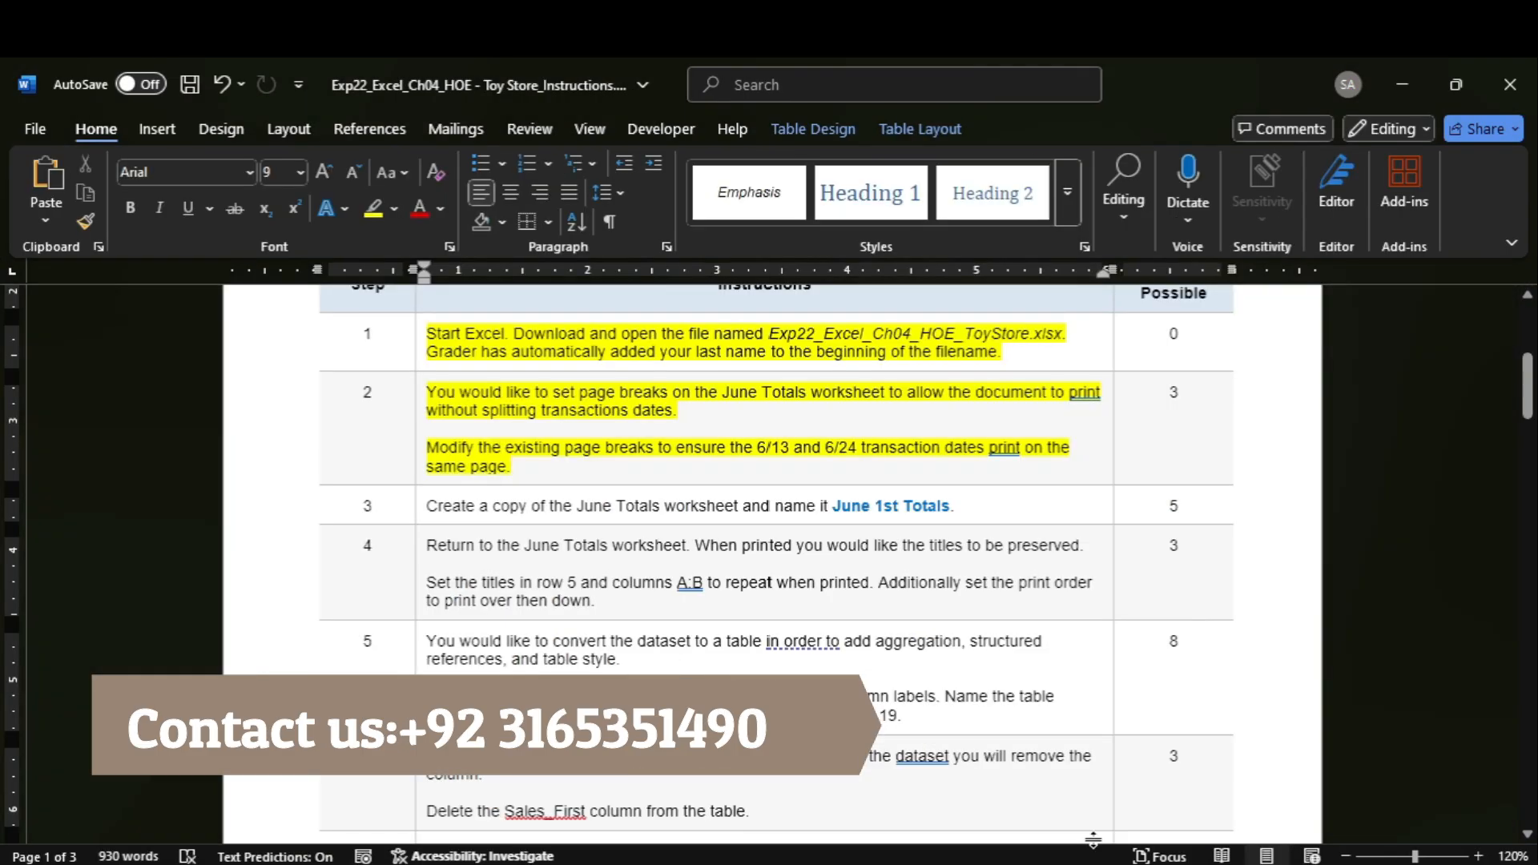
{"action": "left_click", "coordinate": [420, 514]}
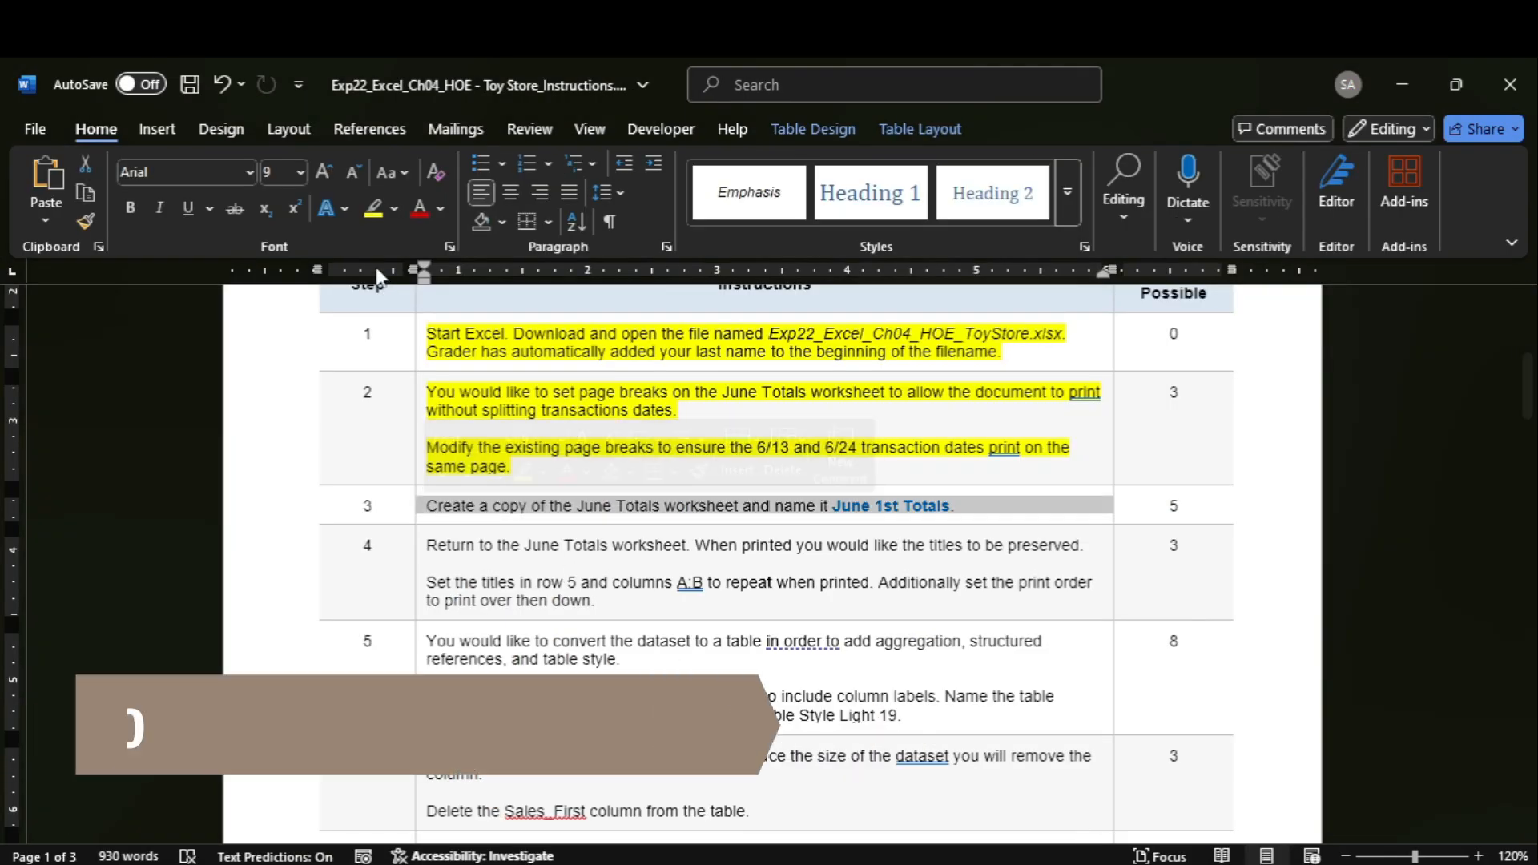
{"action": "left_click", "coordinate": [372, 211]}
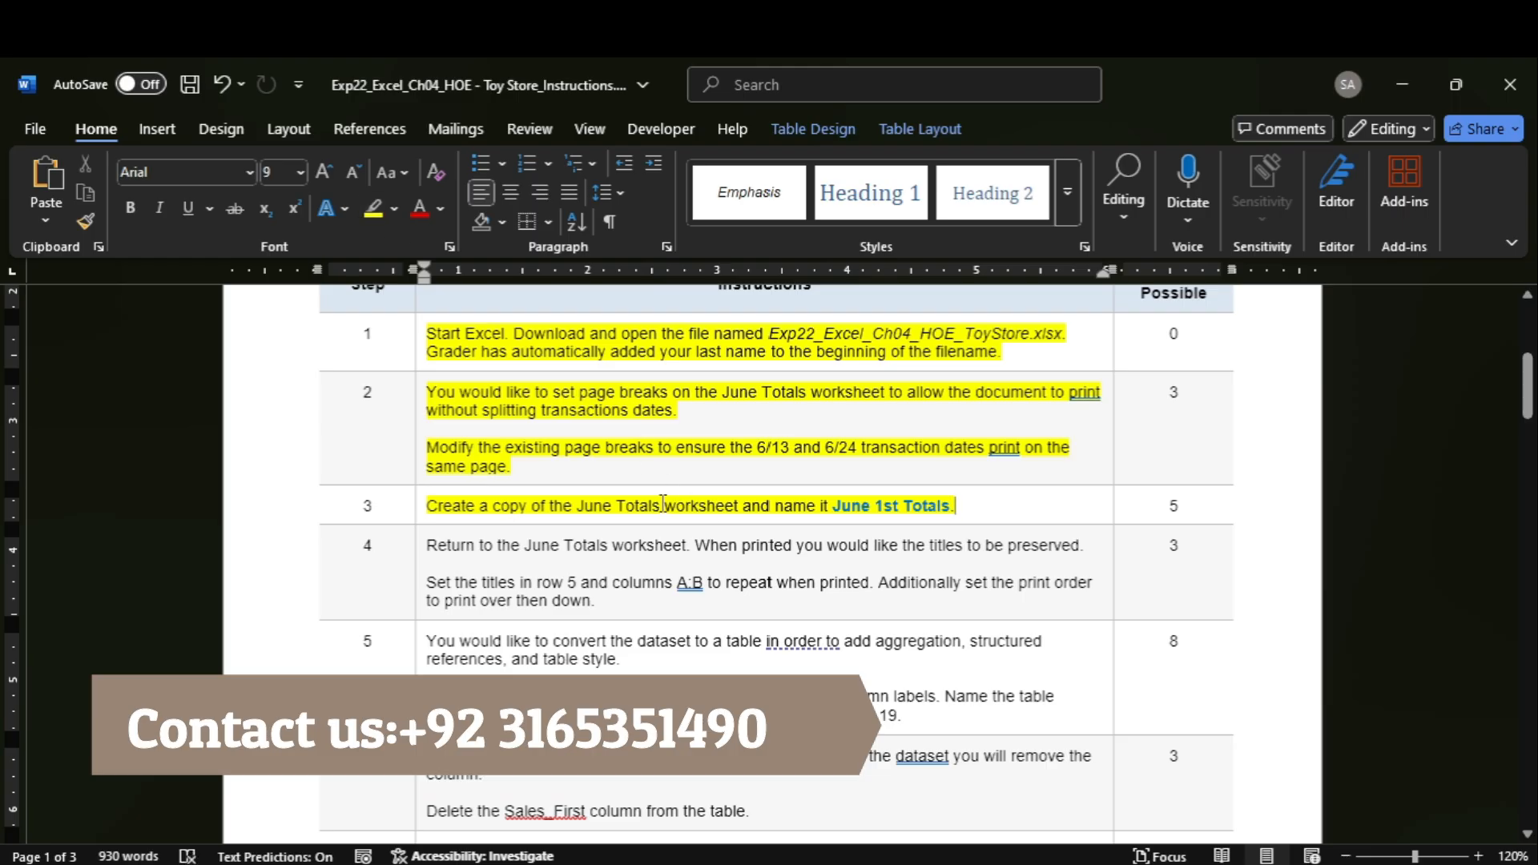
{"action": "left_click_drag", "start_coordinate": [835, 506], "coordinate": [950, 507]}
Switch to the Excel workbook and create a copy of the June Totals worksheet after the last sheet.
{"action": "mouse_move", "coordinate": [1146, 862]}
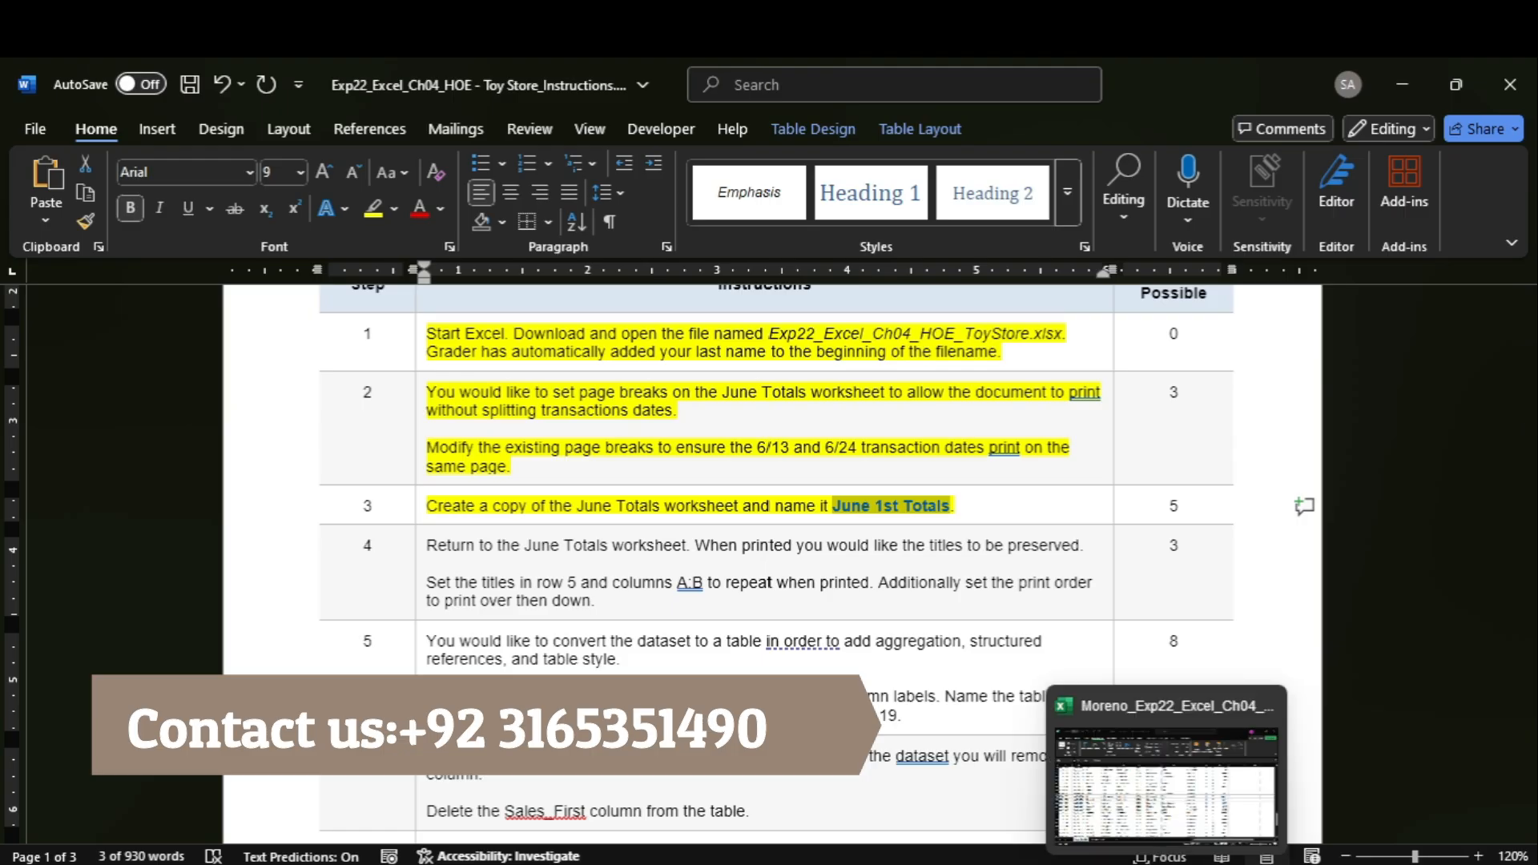
{"action": "left_click", "coordinate": [1146, 825]}
{"action": "right_click", "coordinate": [202, 837]}
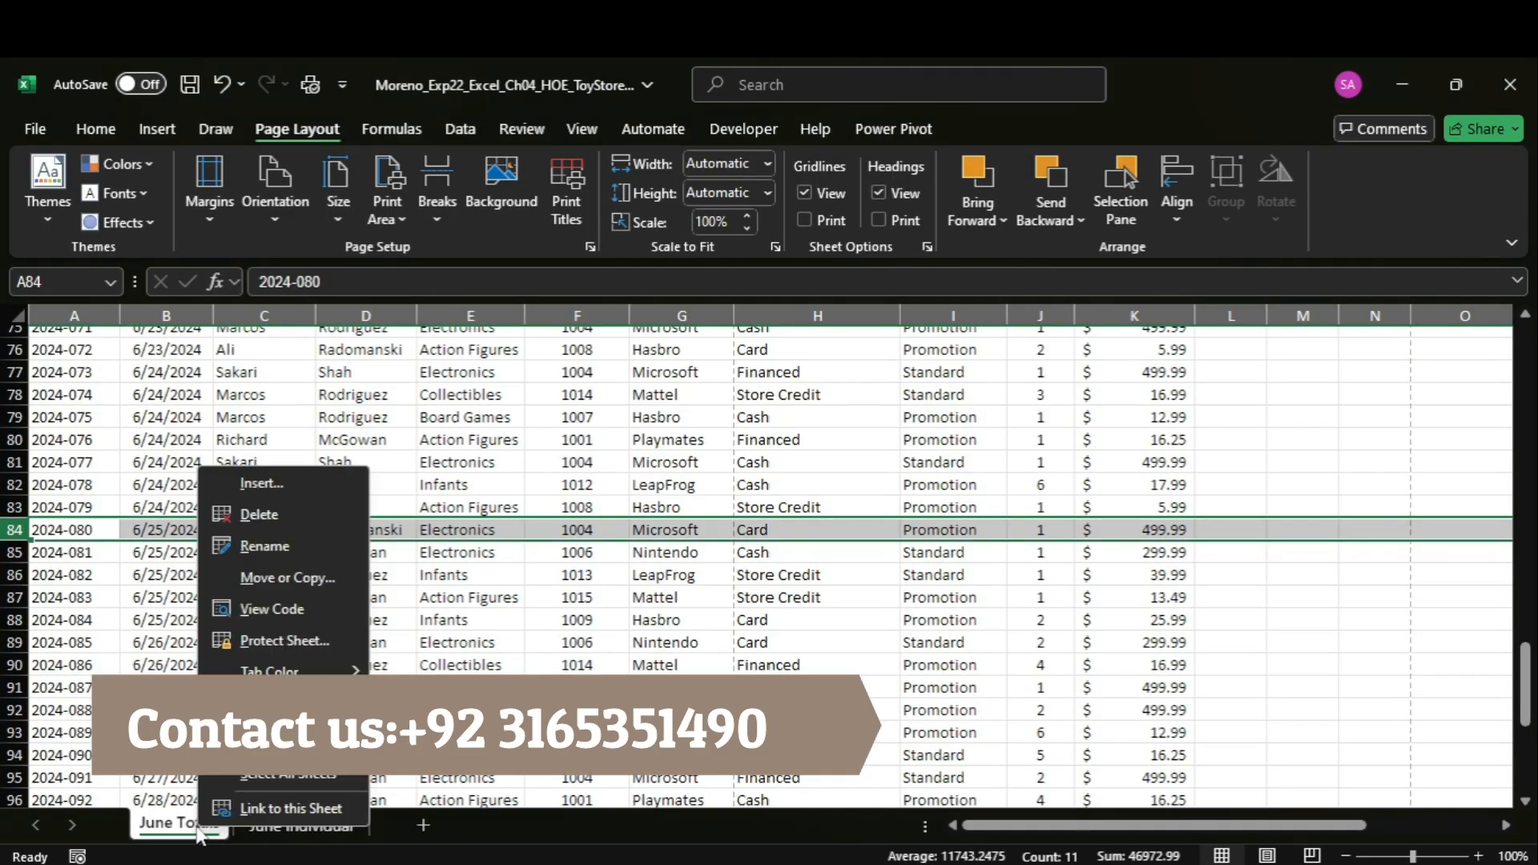
{"action": "left_click", "coordinate": [291, 584]}
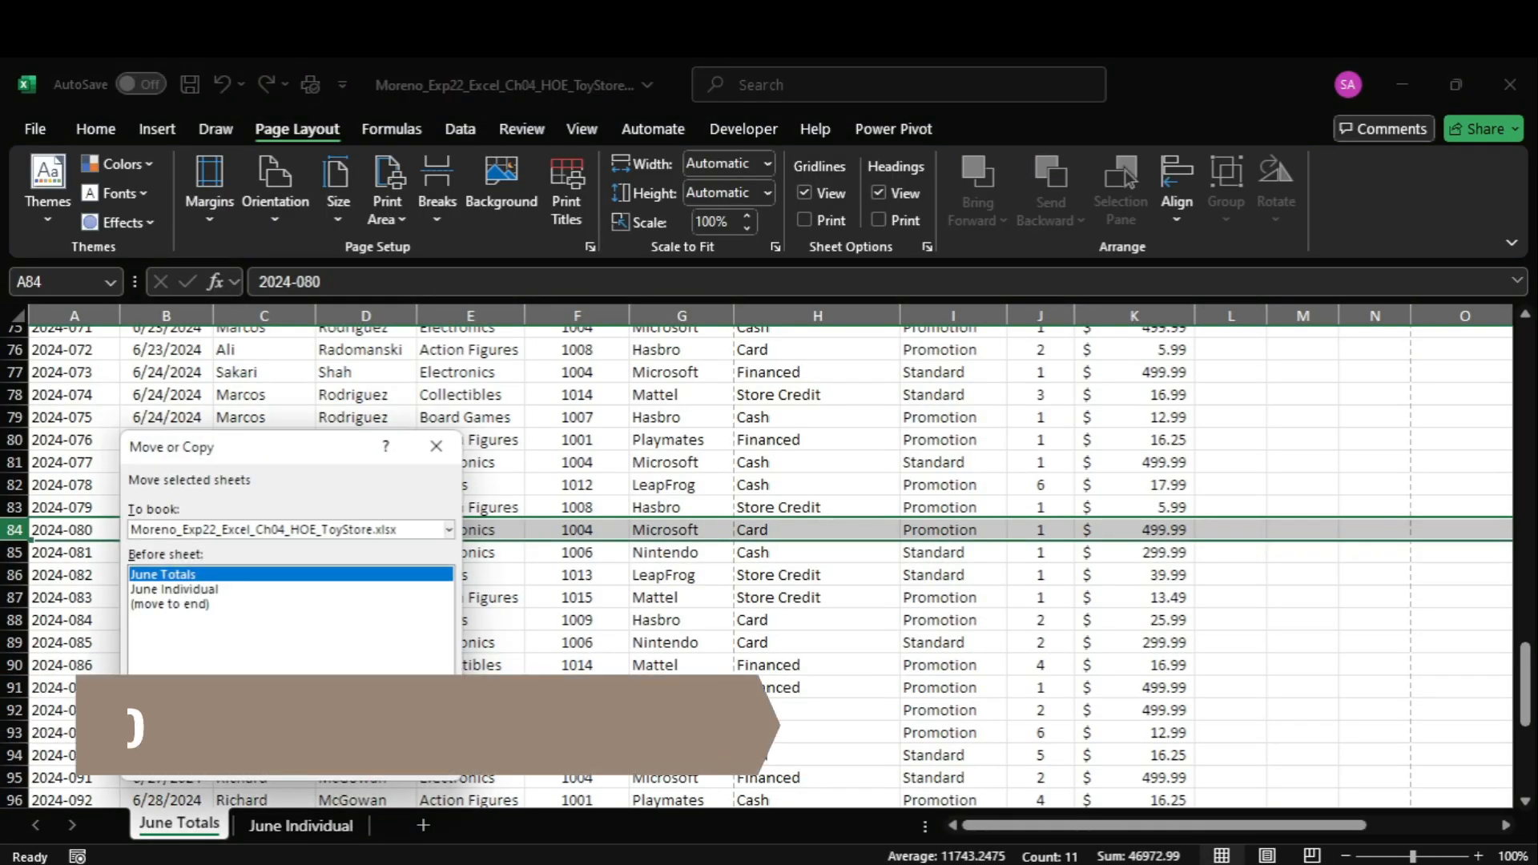
{"action": "left_click", "coordinate": [200, 645]}
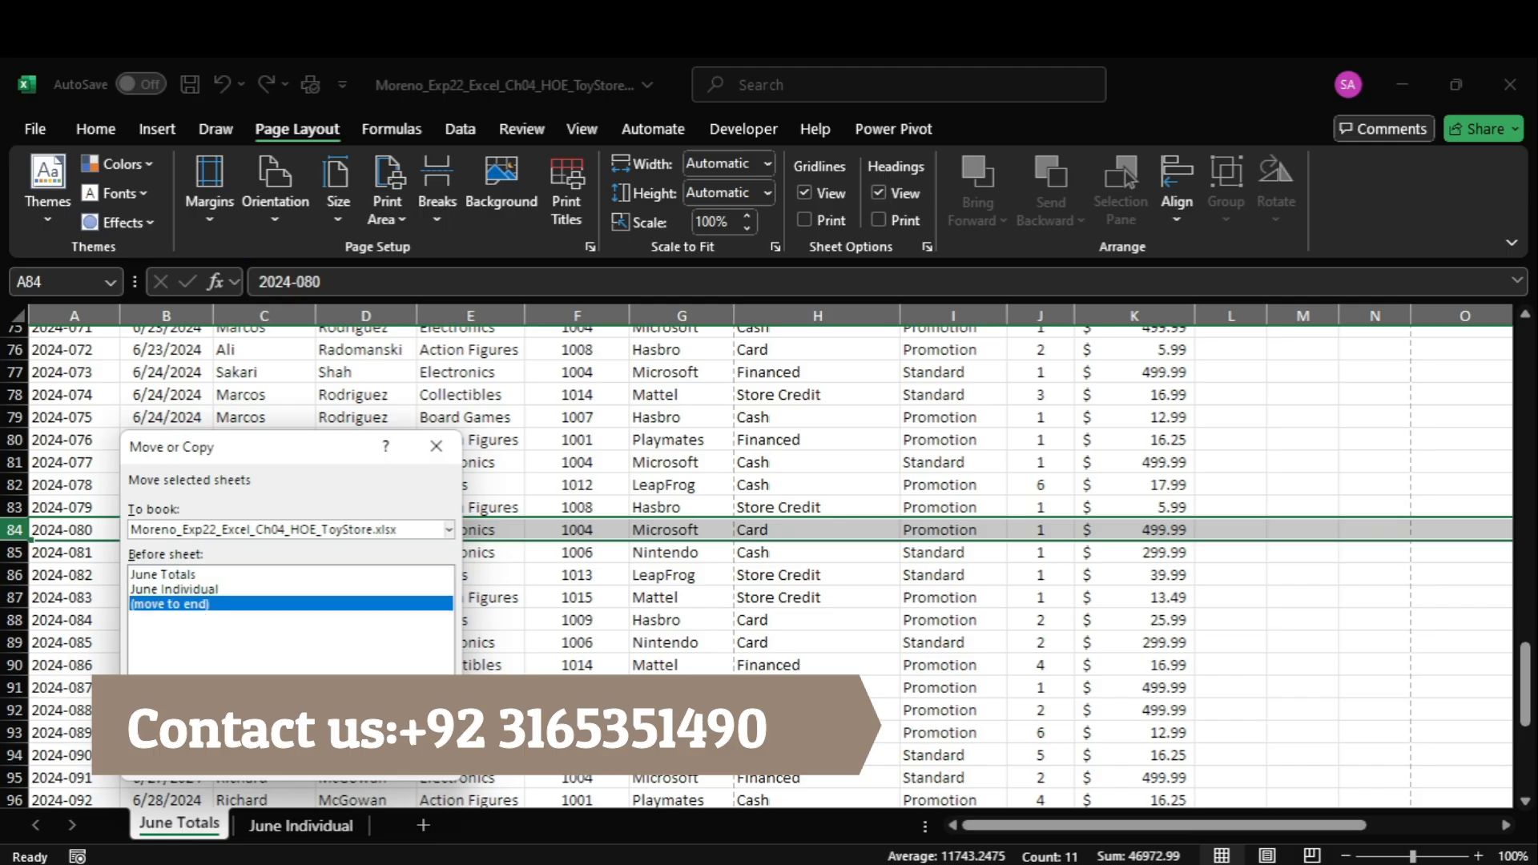
{"action": "left_click", "coordinate": [138, 723]}
{"action": "key", "text": "Return"}
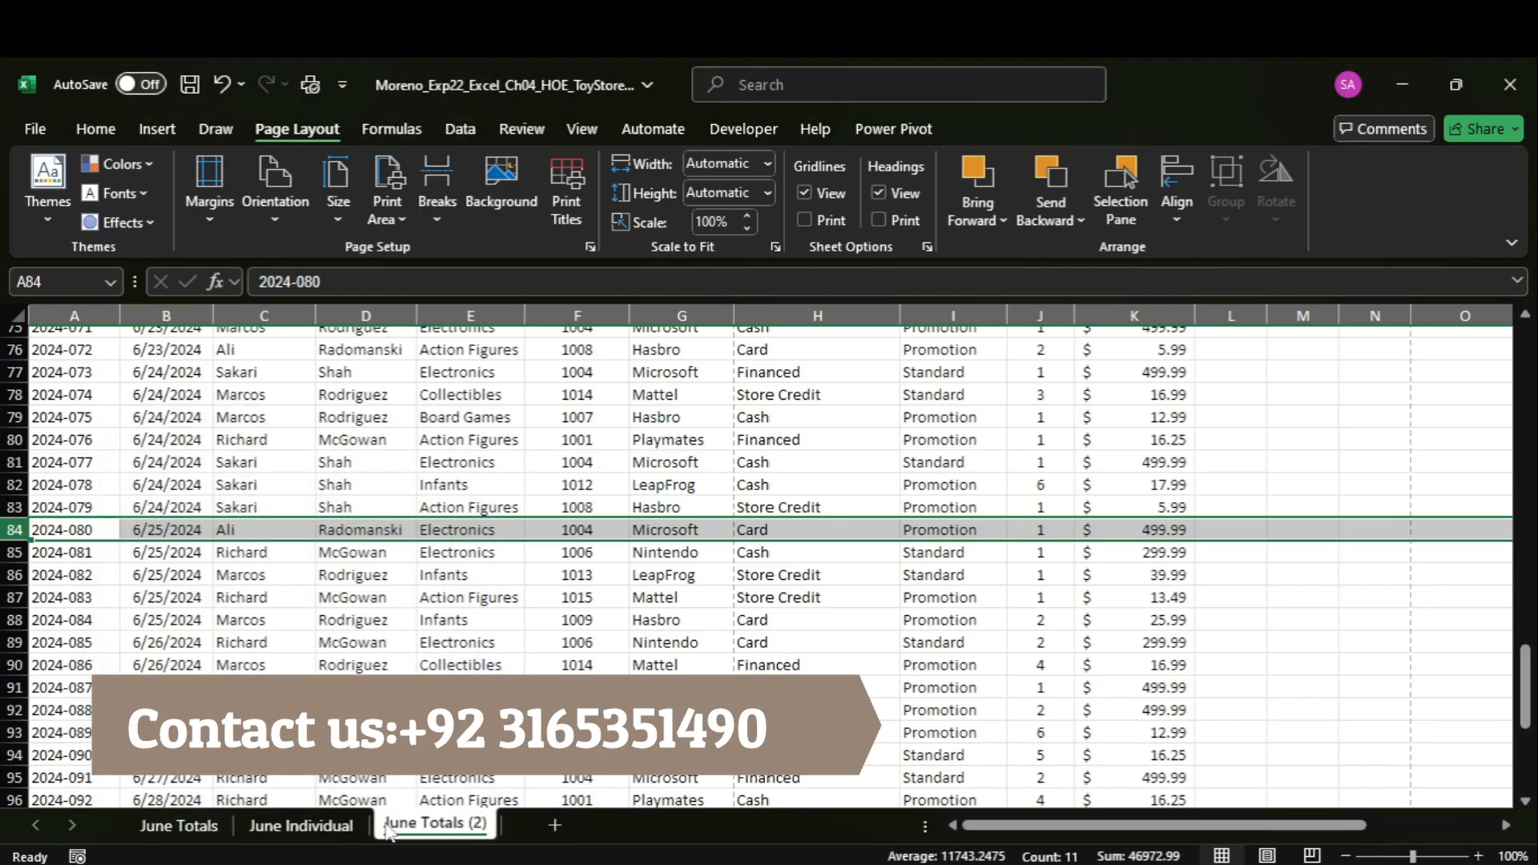
Rename the copied June Totals worksheet as "June 1st Totals".
{"action": "right_click", "coordinate": [429, 826]}
{"action": "left_click", "coordinate": [471, 543]}
{"action": "type", "text": "June 1st Totals"}
{"action": "key", "text": "Return"}
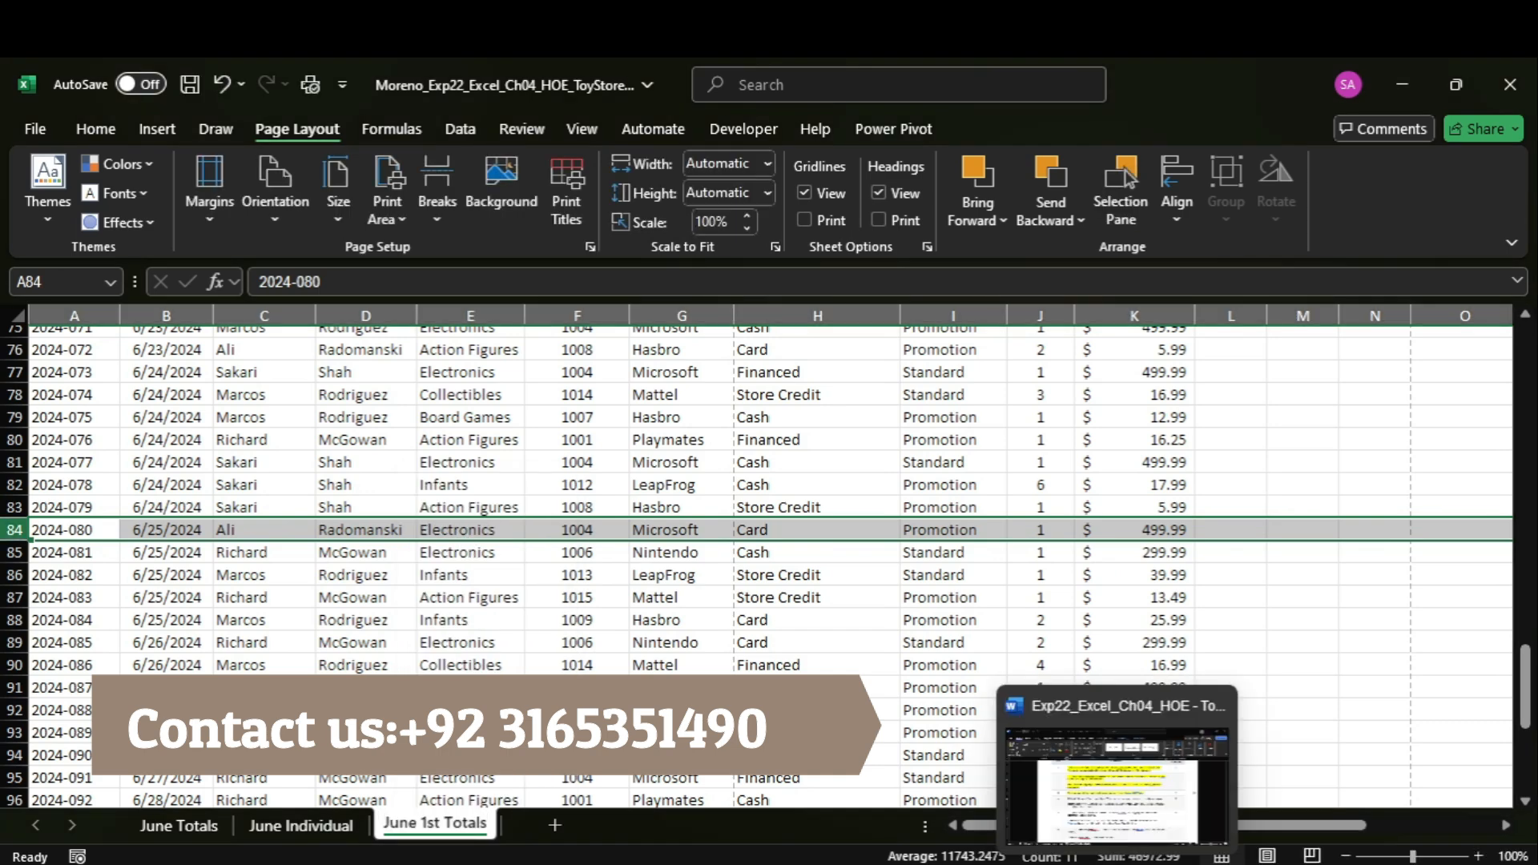
Highlight the step 4 print title instructions in yellow in Word and return to Excel's June Totals worksheet.
{"action": "left_click", "coordinate": [1069, 777]}
{"action": "left_click_drag", "start_coordinate": [430, 545], "coordinate": [595, 601]}
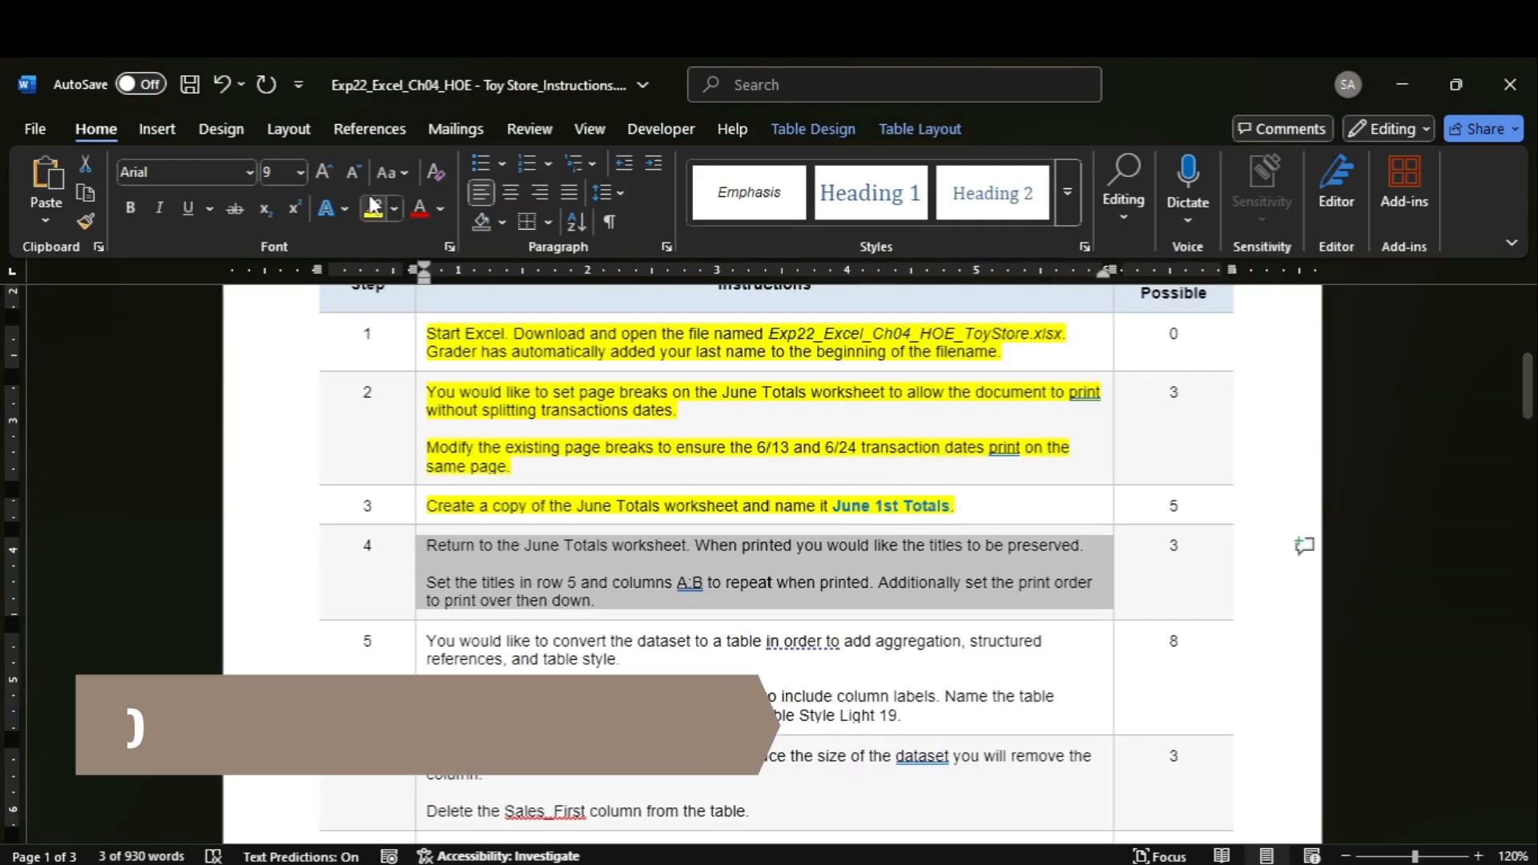
{"action": "left_click", "coordinate": [373, 208]}
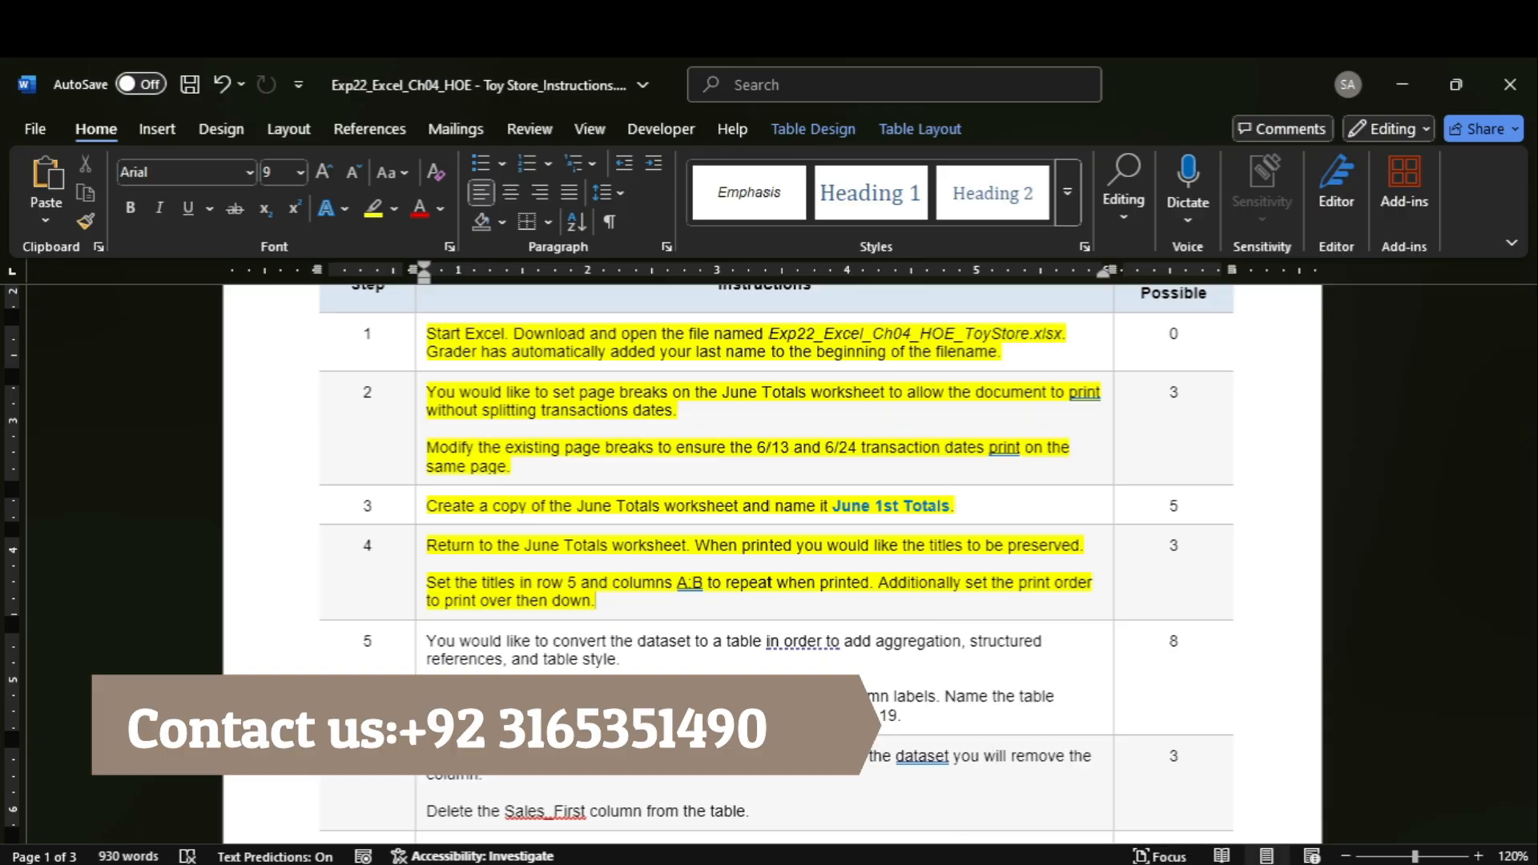
{"action": "left_click", "coordinate": [1091, 774]}
{"action": "left_click", "coordinate": [218, 829]}
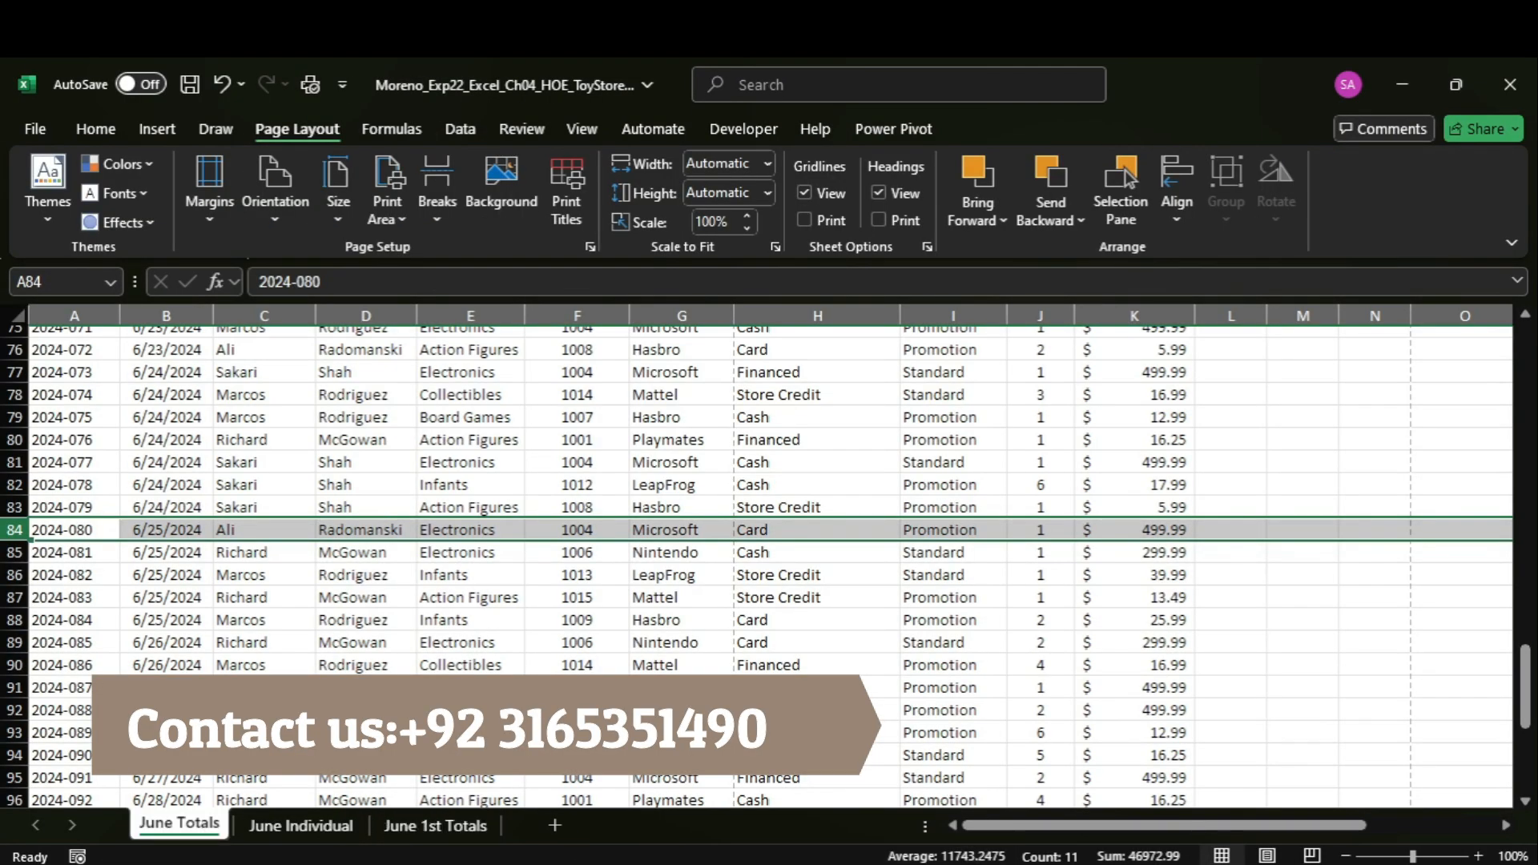
In Excel's June Totals page setup, set row 5 to repeat at the top and columns A:B to repeat at the left.
{"action": "left_click", "coordinate": [1078, 788]}
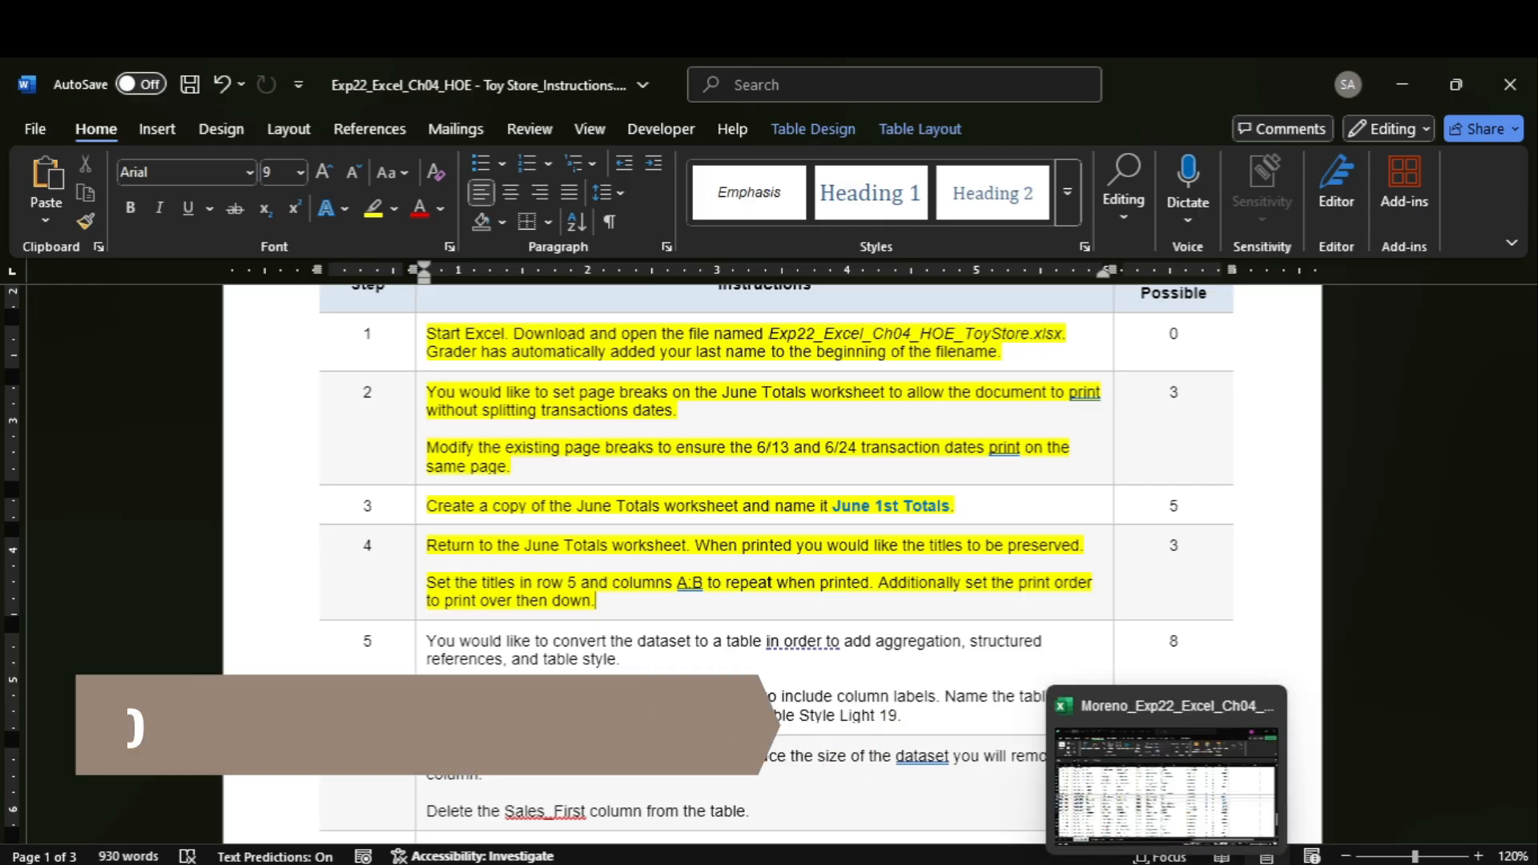
{"action": "left_click", "coordinate": [1111, 791]}
{"action": "left_click_drag", "start_coordinate": [1525, 688], "coordinate": [1414, 192]}
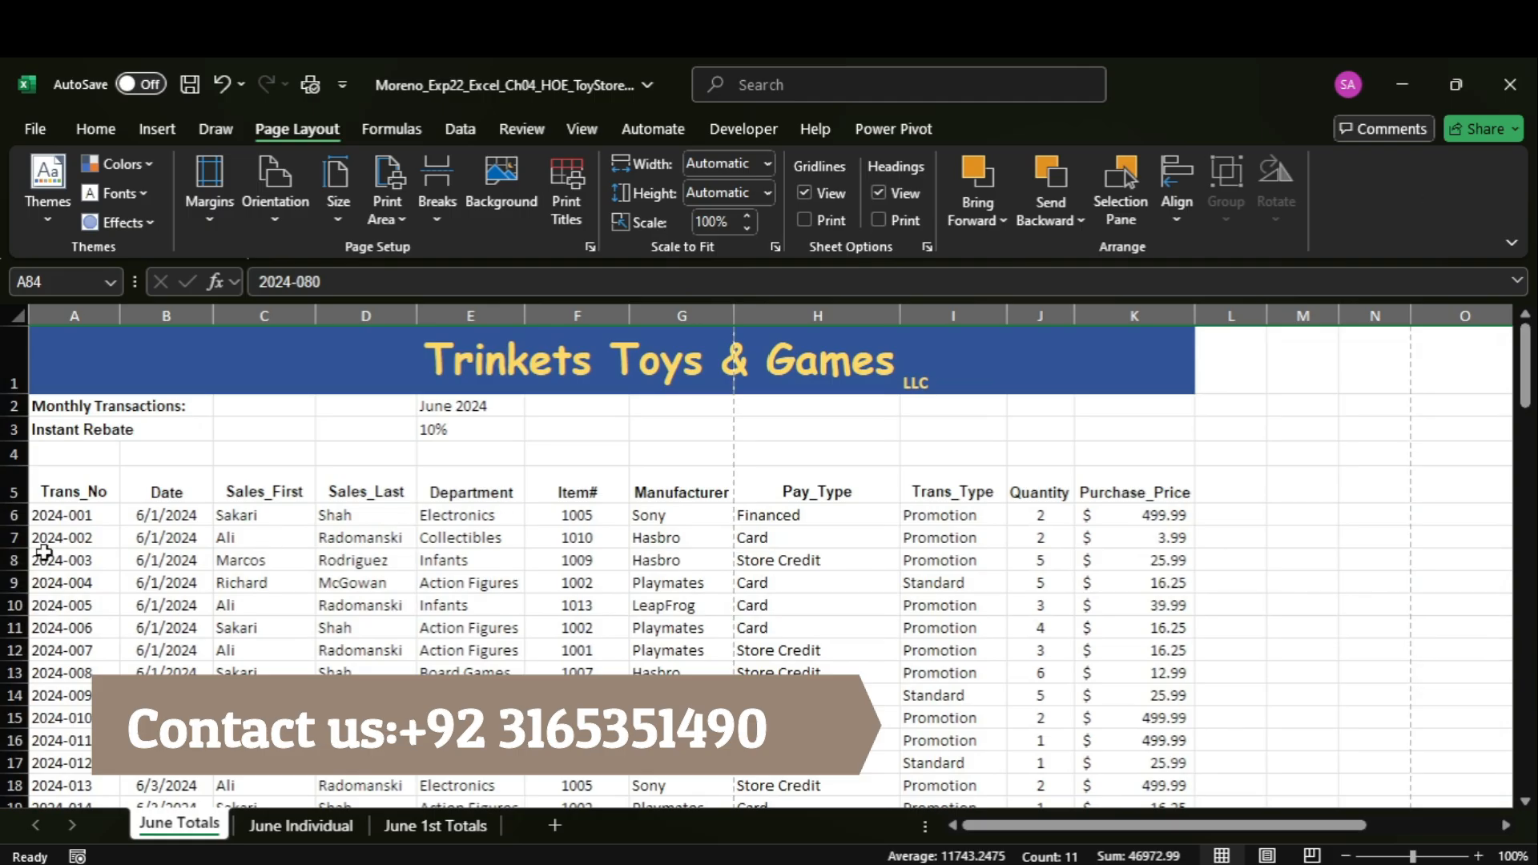
{"action": "left_click", "coordinate": [4, 485]}
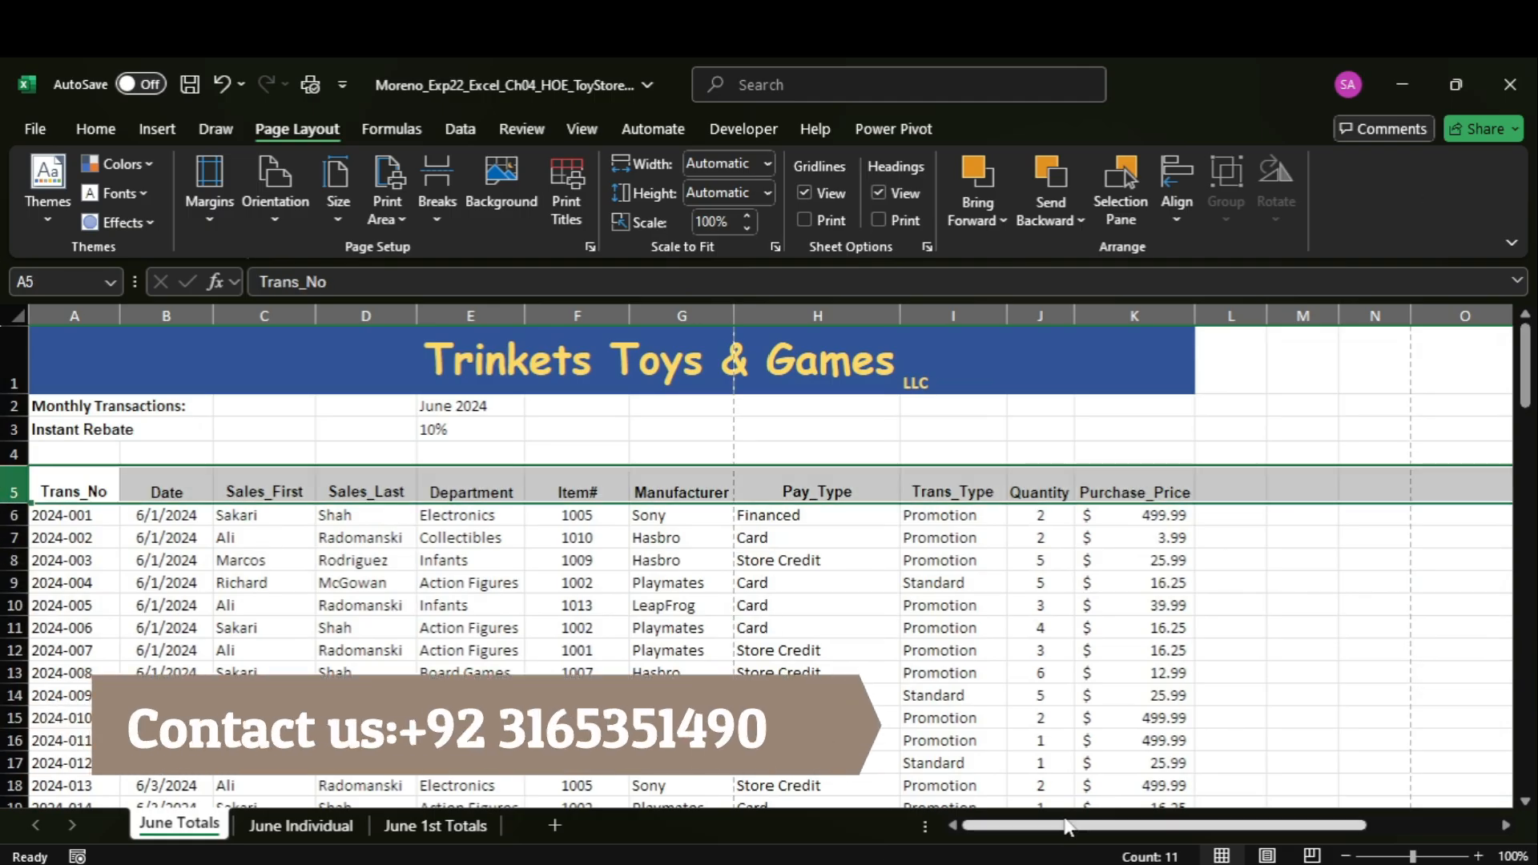
{"action": "mouse_move", "coordinate": [1090, 750]}
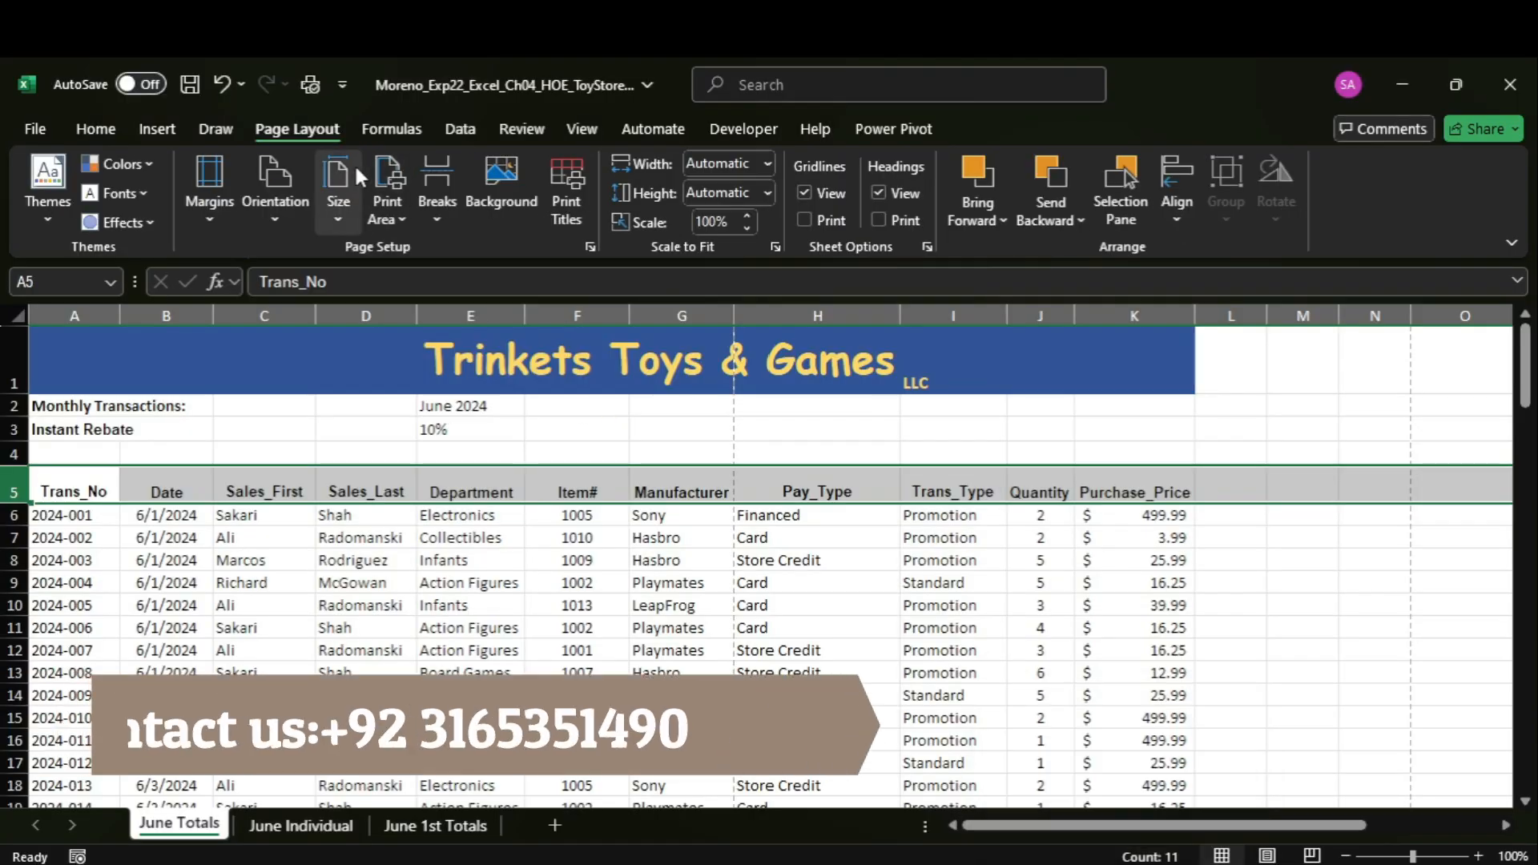
{"action": "left_click", "coordinate": [587, 221]}
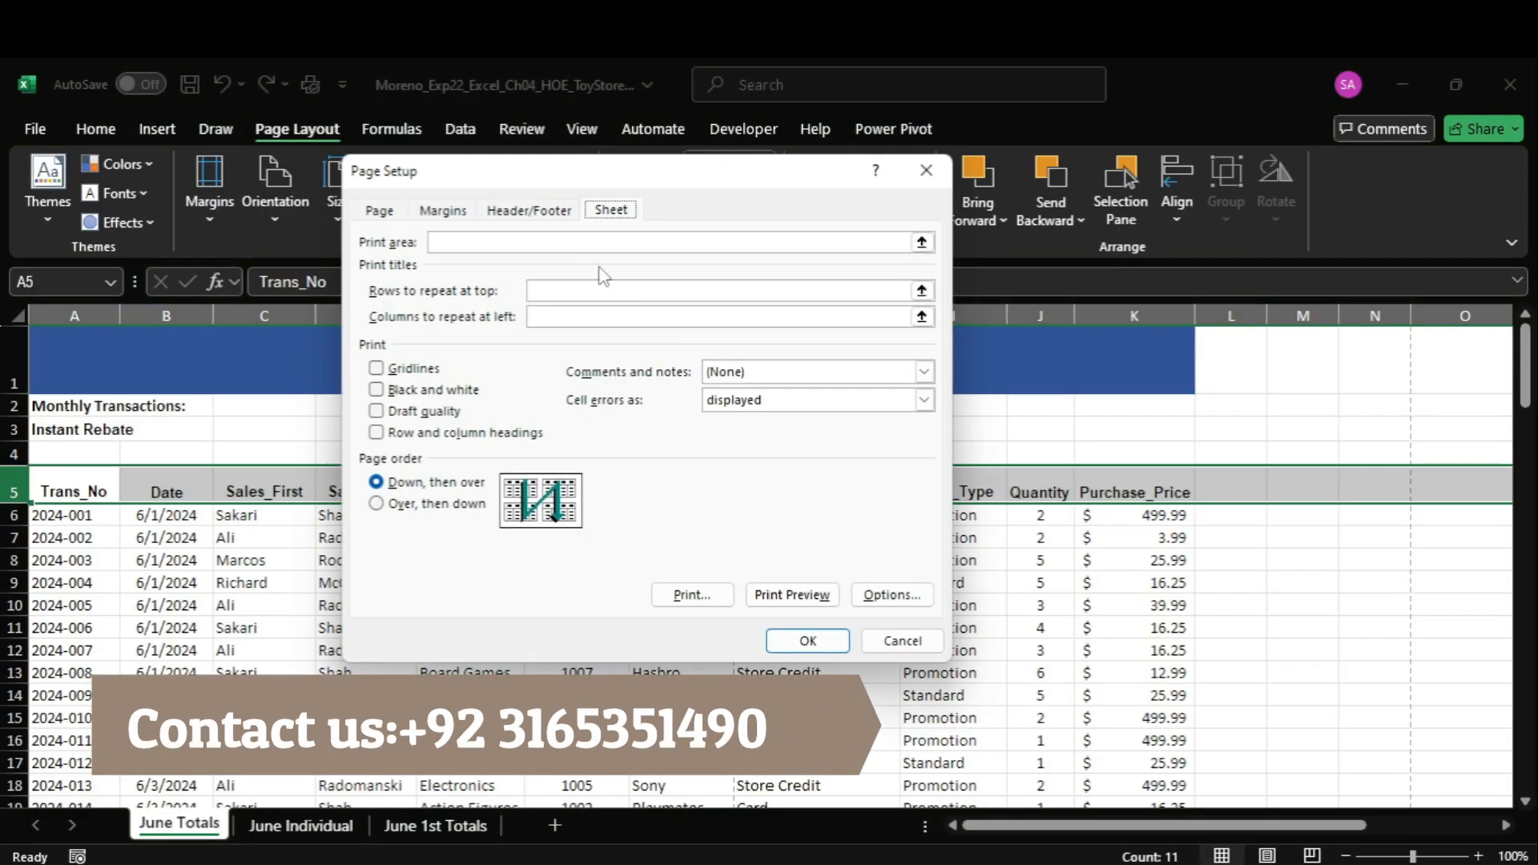
{"action": "left_click", "coordinate": [606, 295]}
{"action": "left_click", "coordinate": [10, 491]}
{"action": "left_click", "coordinate": [553, 318]}
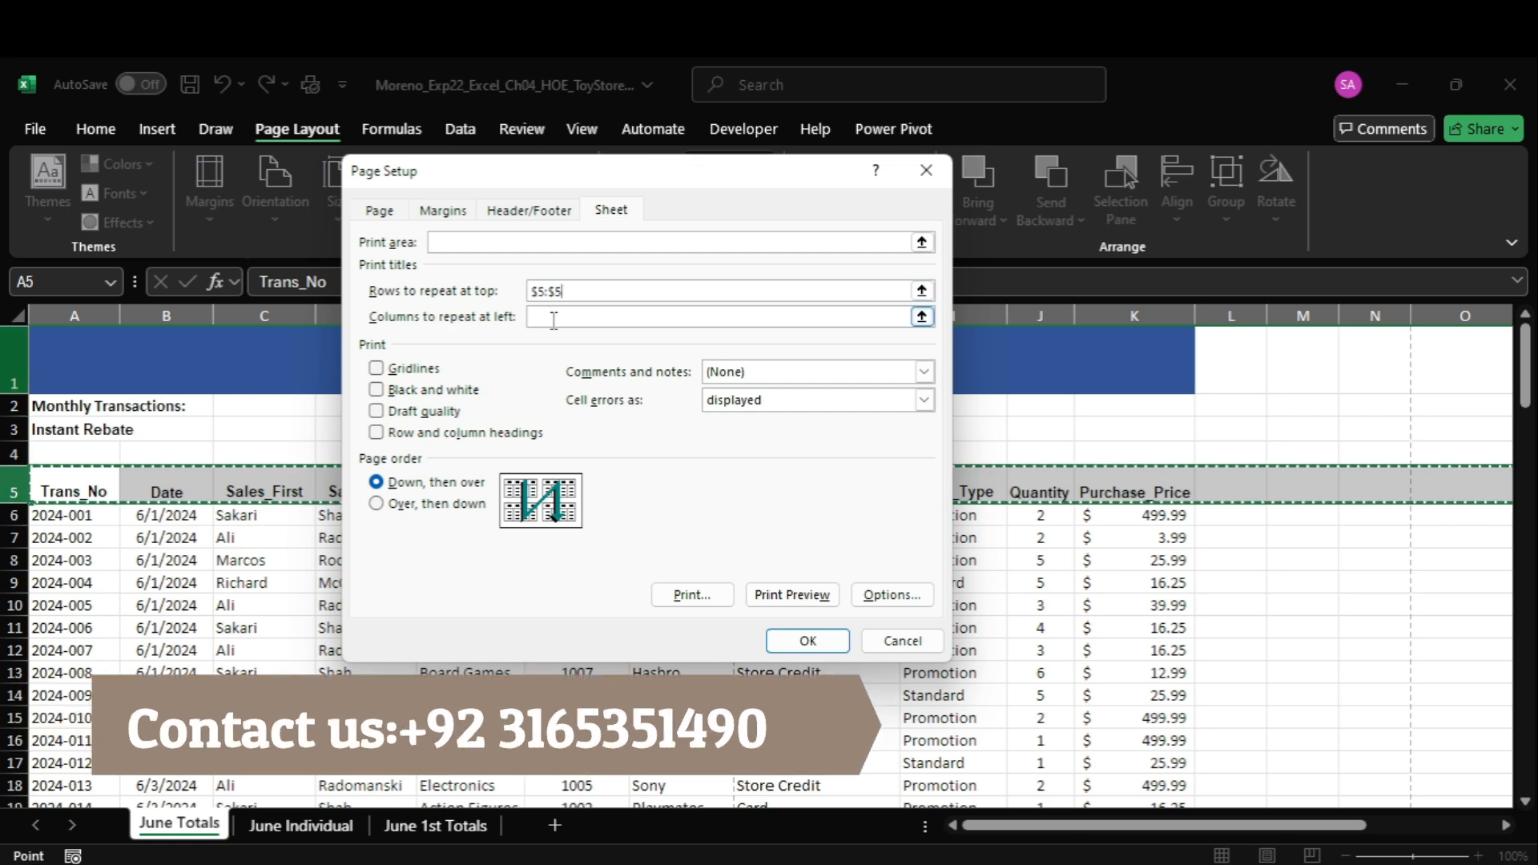
{"action": "left_click_drag", "start_coordinate": [99, 320], "coordinate": [166, 316]}
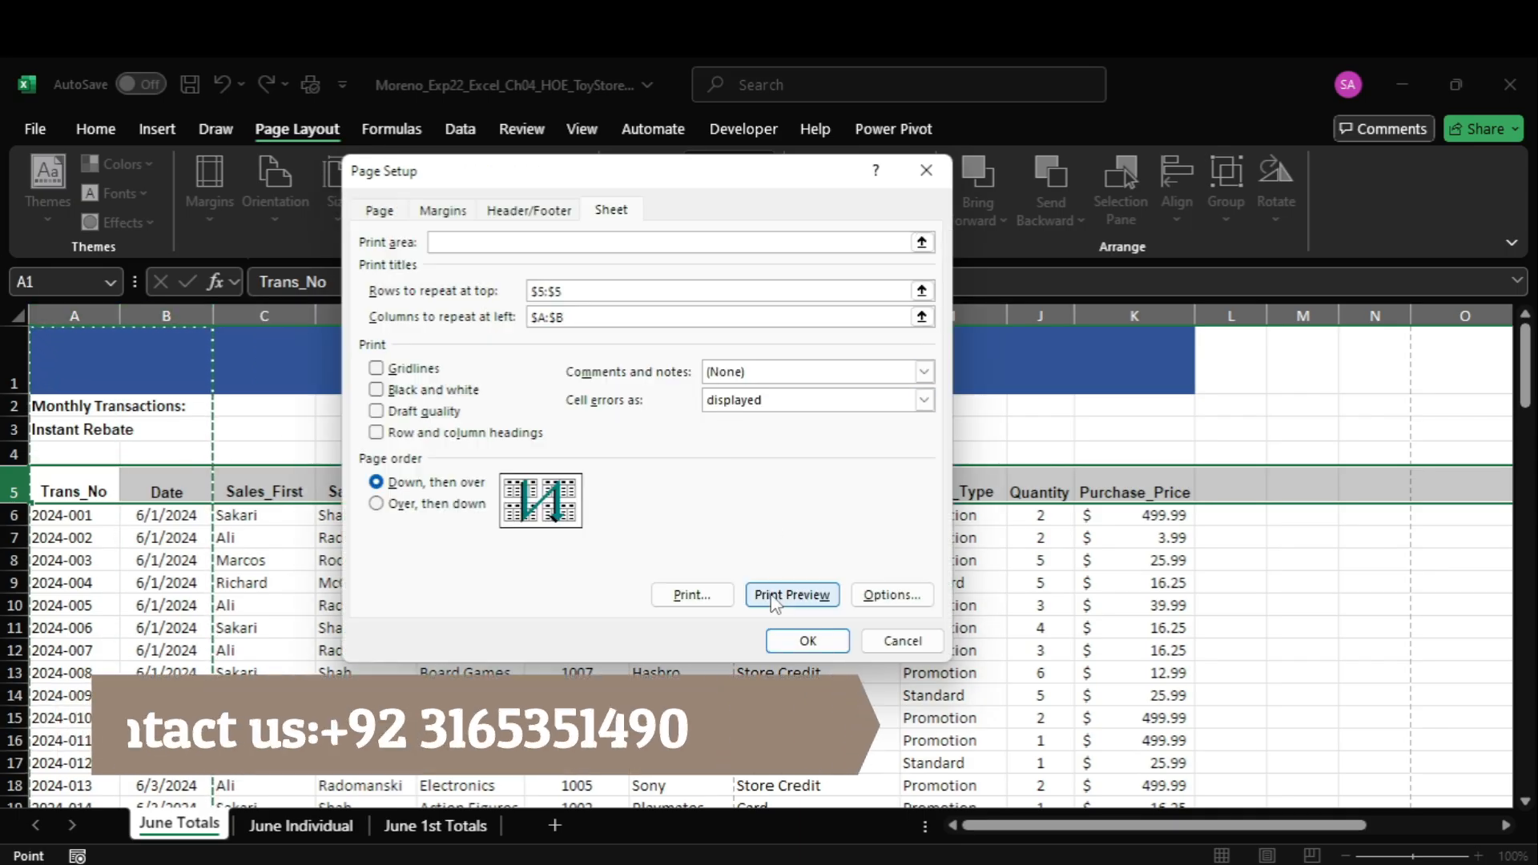
{"action": "left_click", "coordinate": [801, 641]}
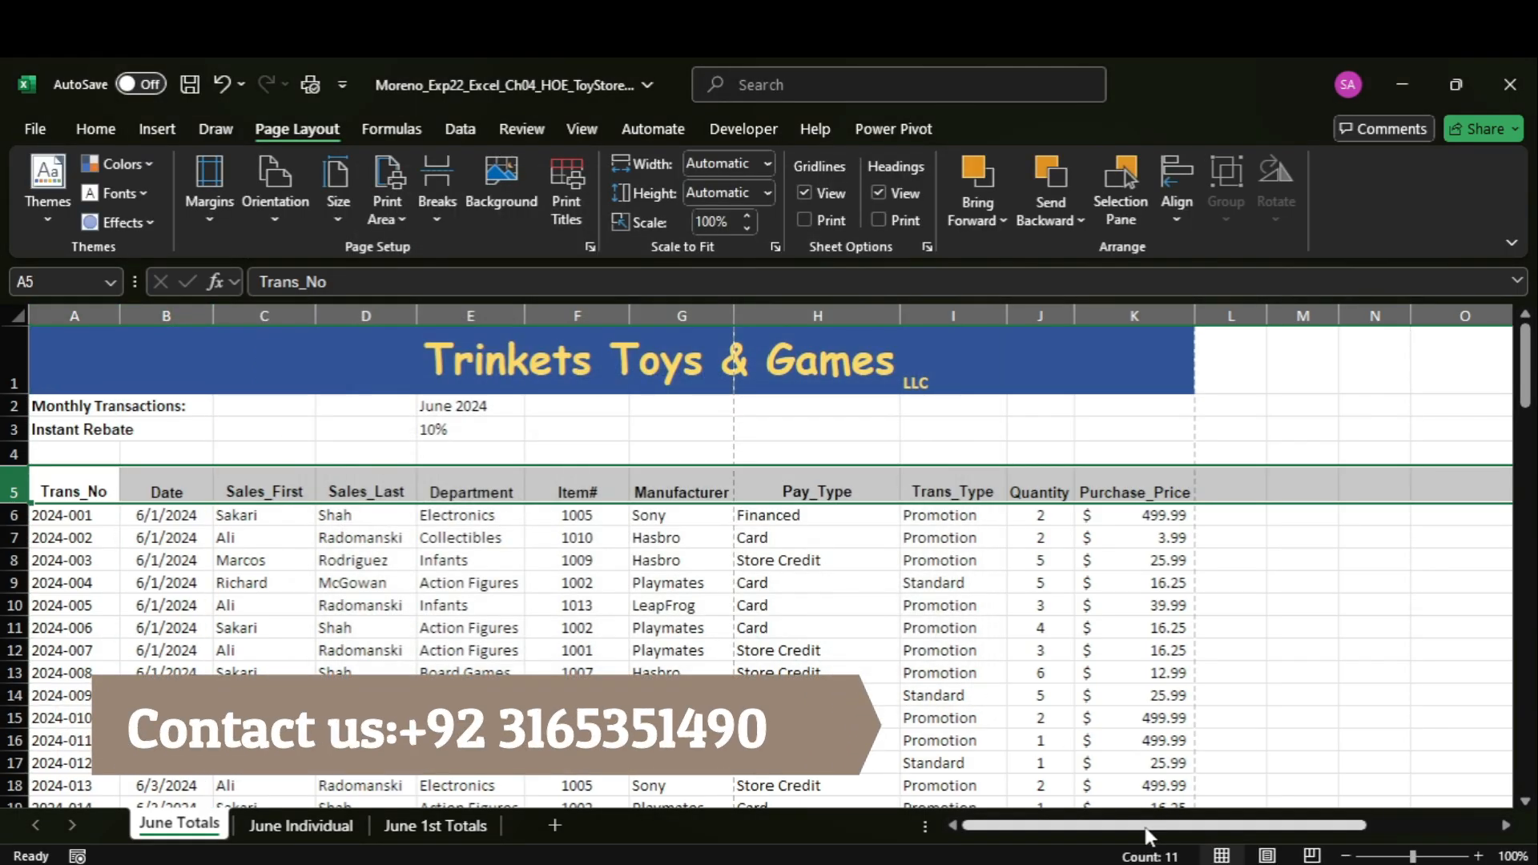
Switch to the Word instructions, highlight step 5 in yellow, and select the range reference "A5:K110".
{"action": "left_click", "coordinate": [1114, 781]}
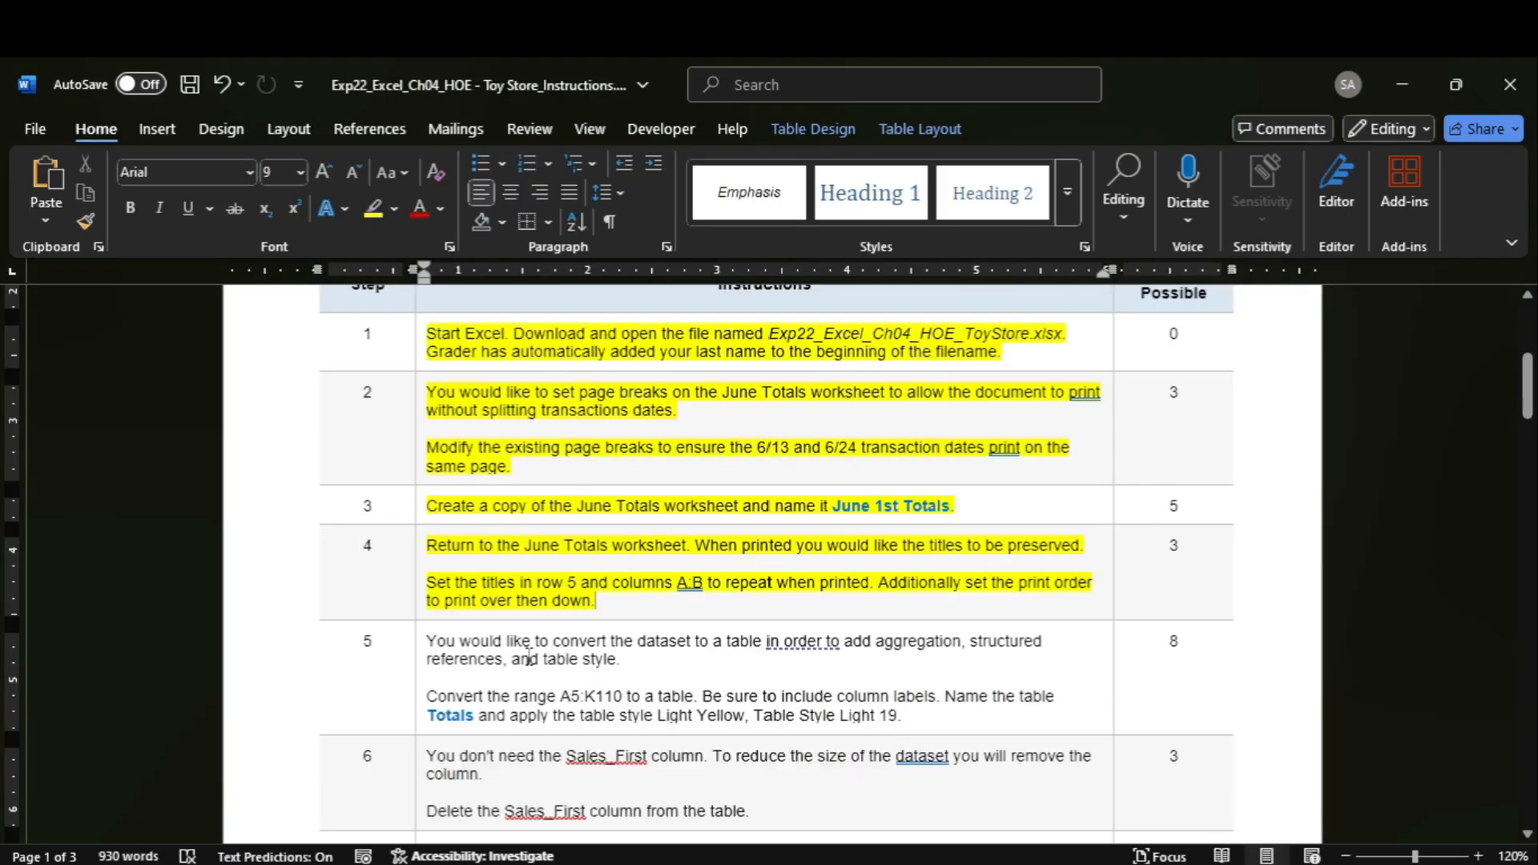
{"action": "left_click", "coordinate": [420, 659]}
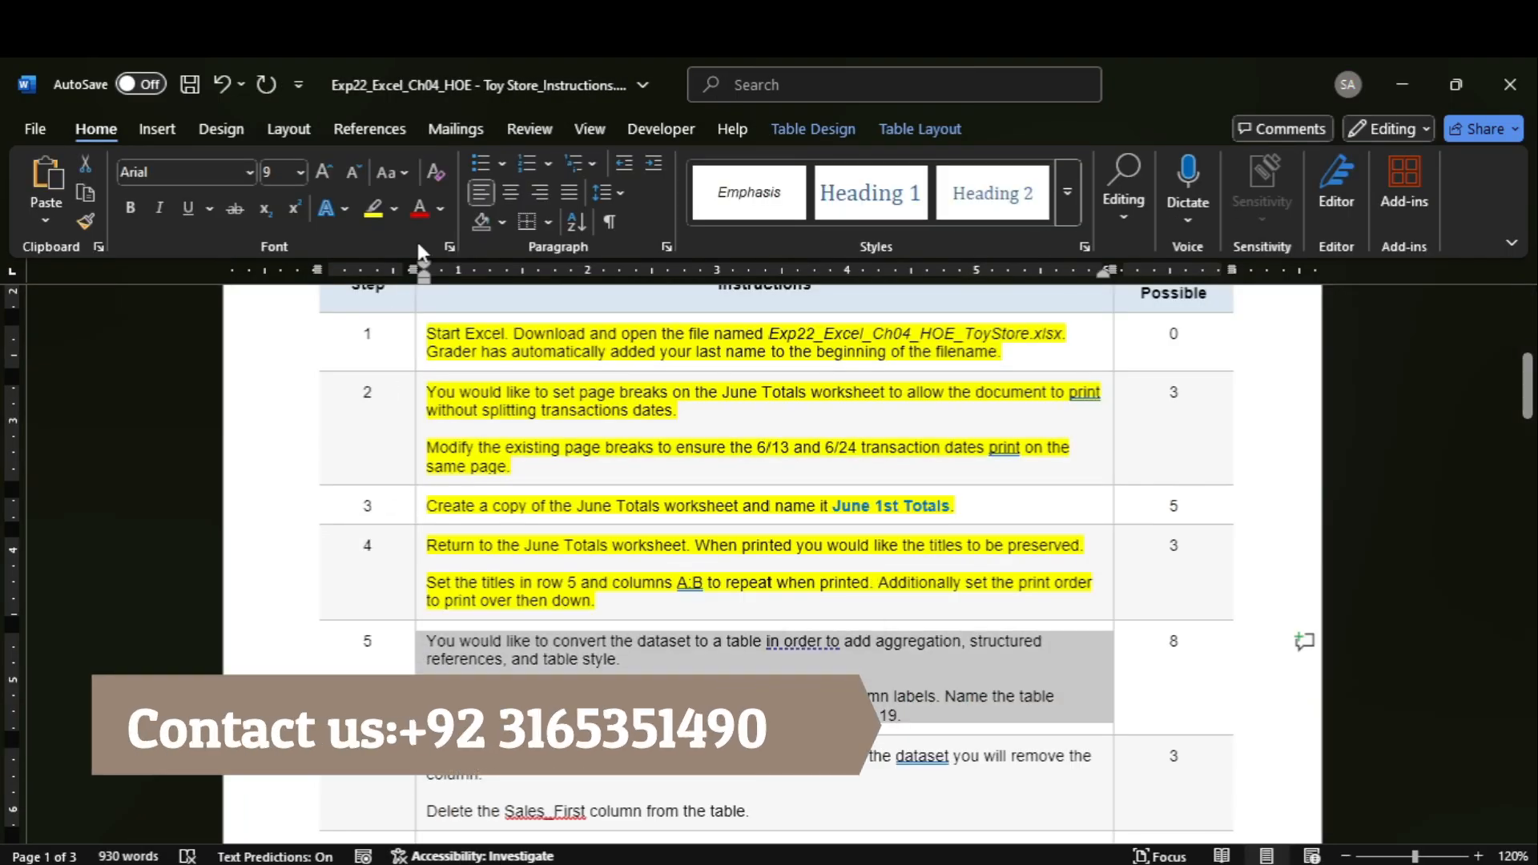
{"action": "left_click", "coordinate": [365, 205]}
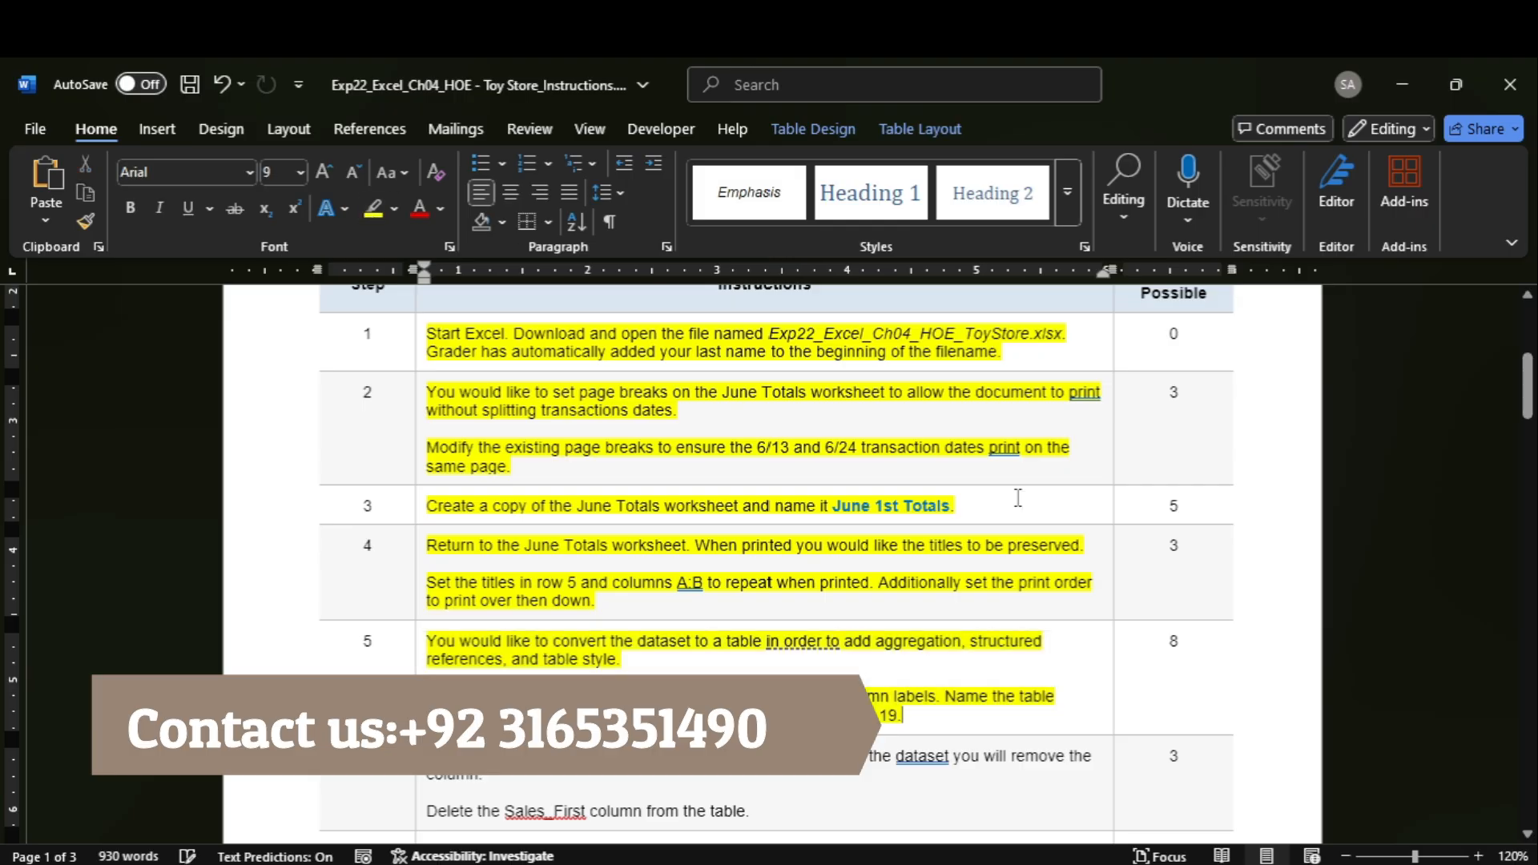
{"action": "left_click_drag", "start_coordinate": [1527, 385], "coordinate": [1526, 408]}
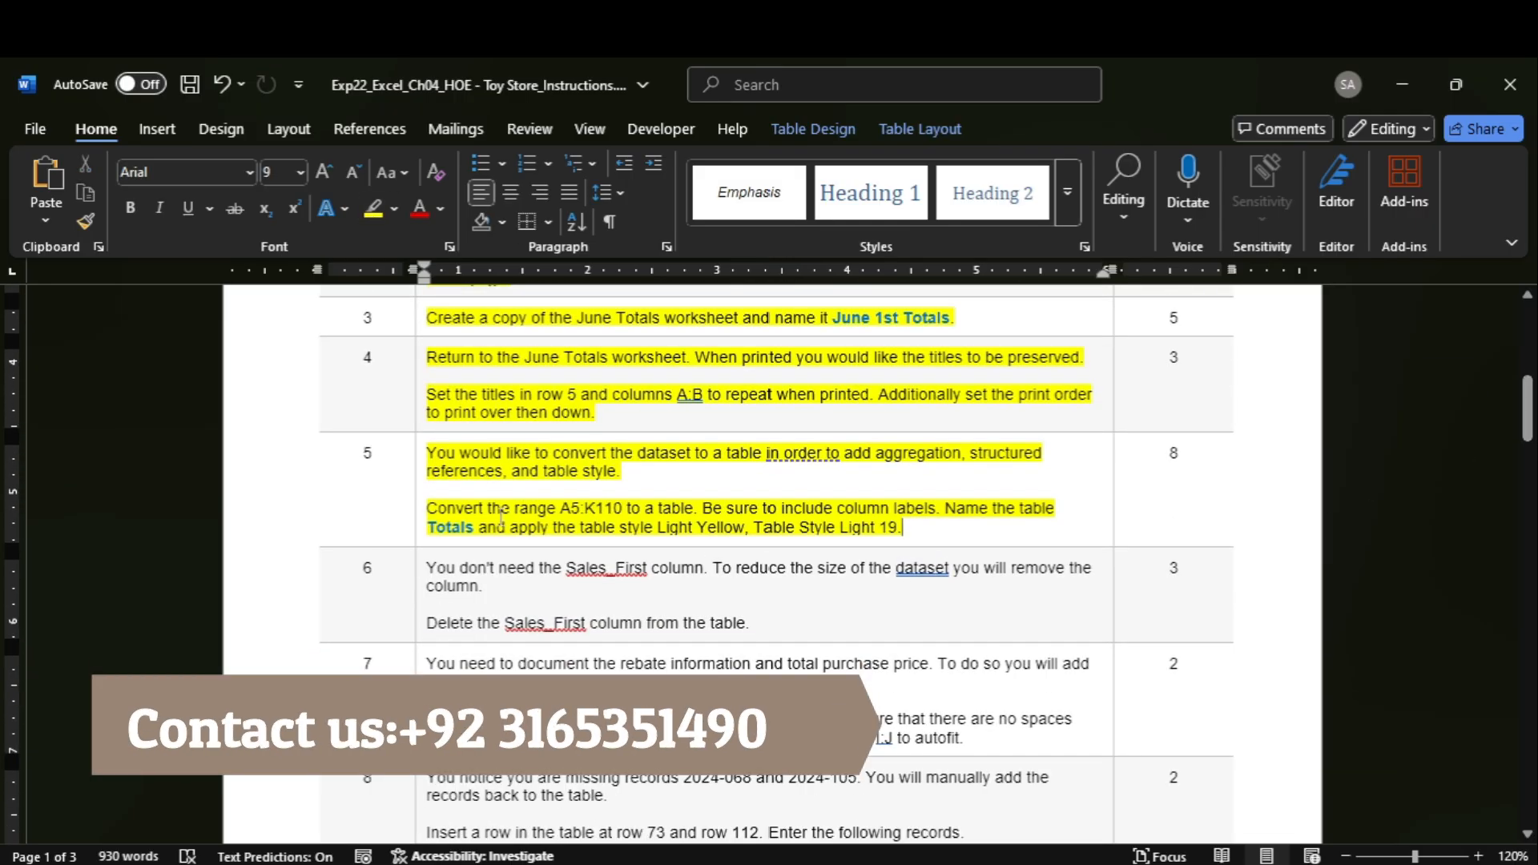
{"action": "left_click_drag", "start_coordinate": [561, 508], "coordinate": [624, 511]}
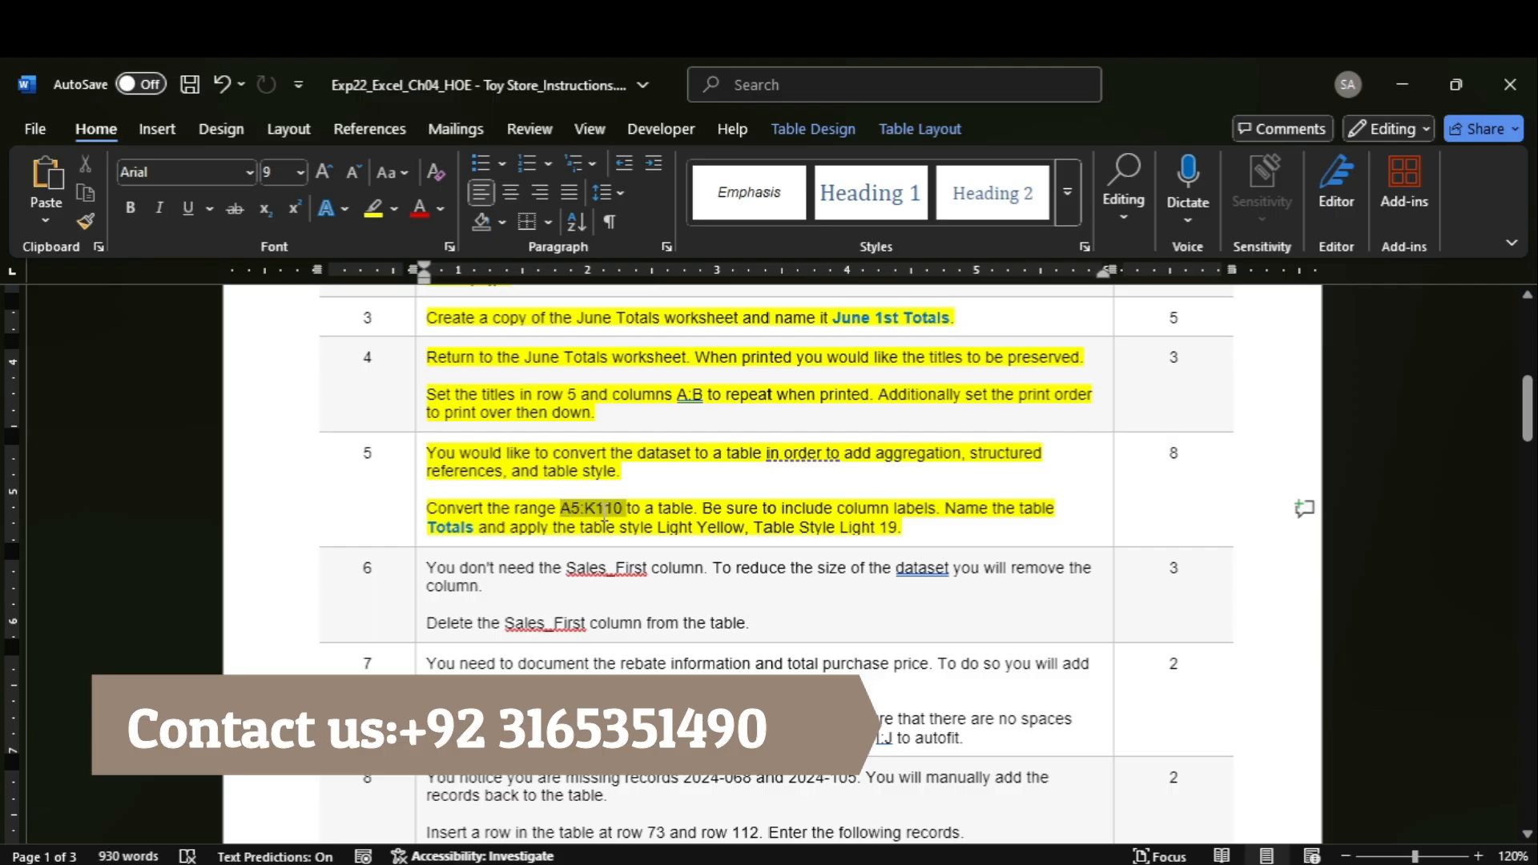
Switch to the Excel workbook and convert the range A5:K110 on June Totals to a table with headers.
{"action": "mouse_move", "coordinate": [1169, 863]}
{"action": "left_click", "coordinate": [1144, 832]}
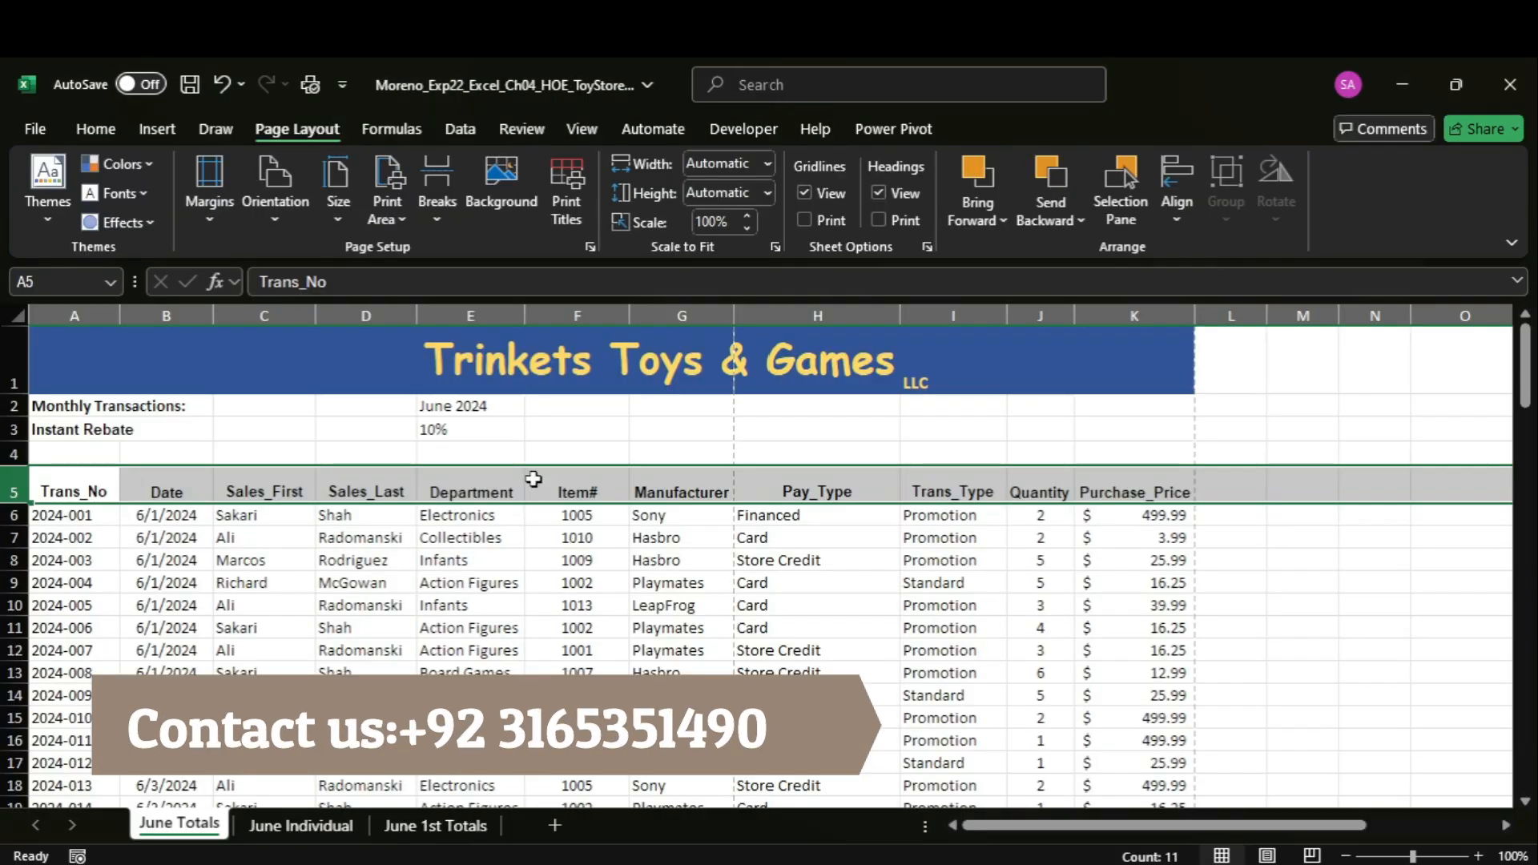
{"action": "key", "text": "Return"}
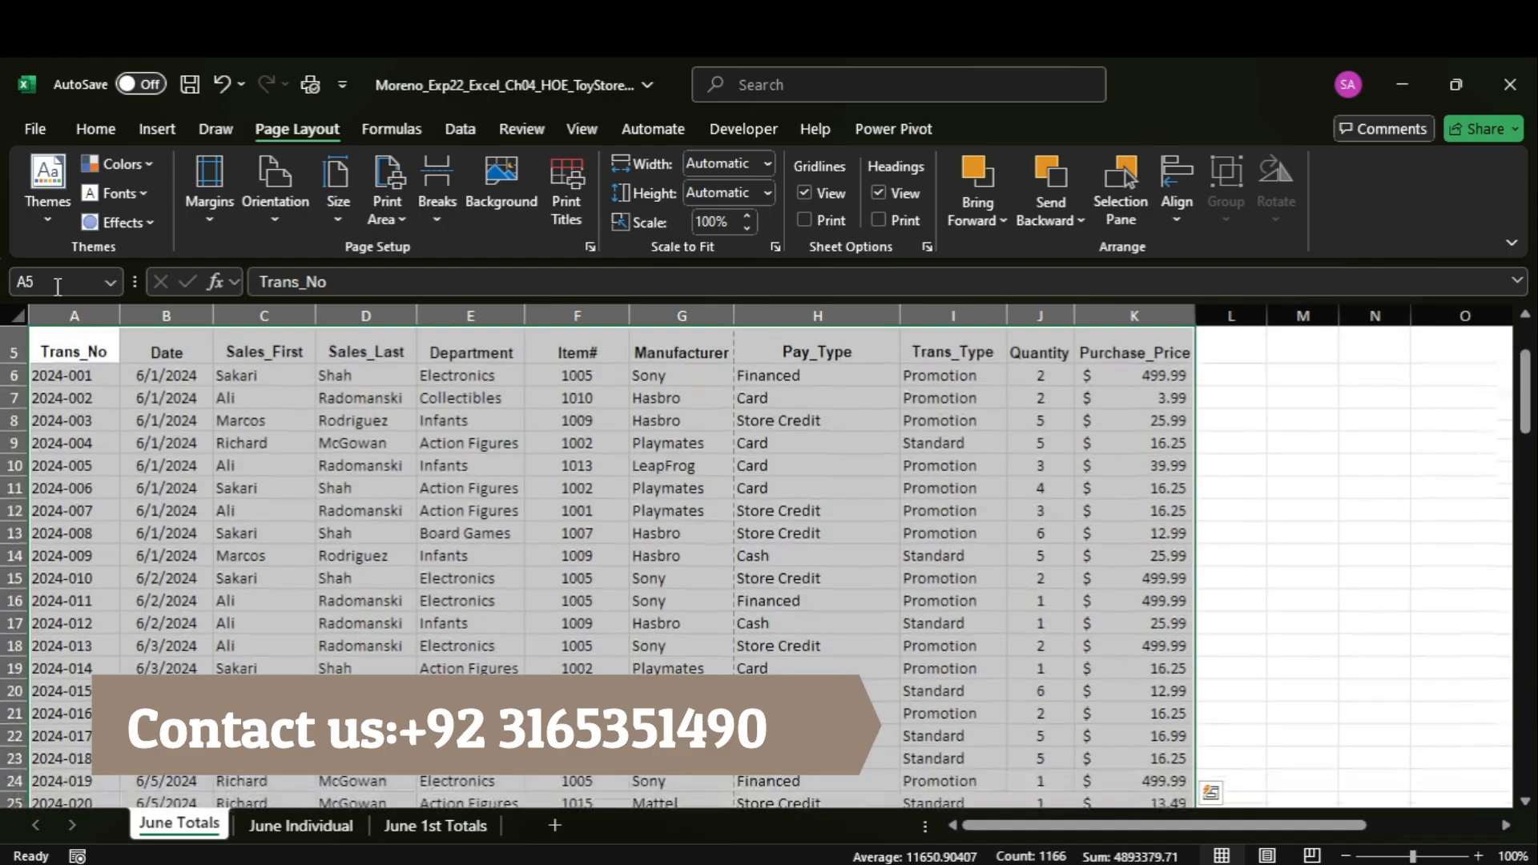
{"action": "left_click", "coordinate": [157, 129]}
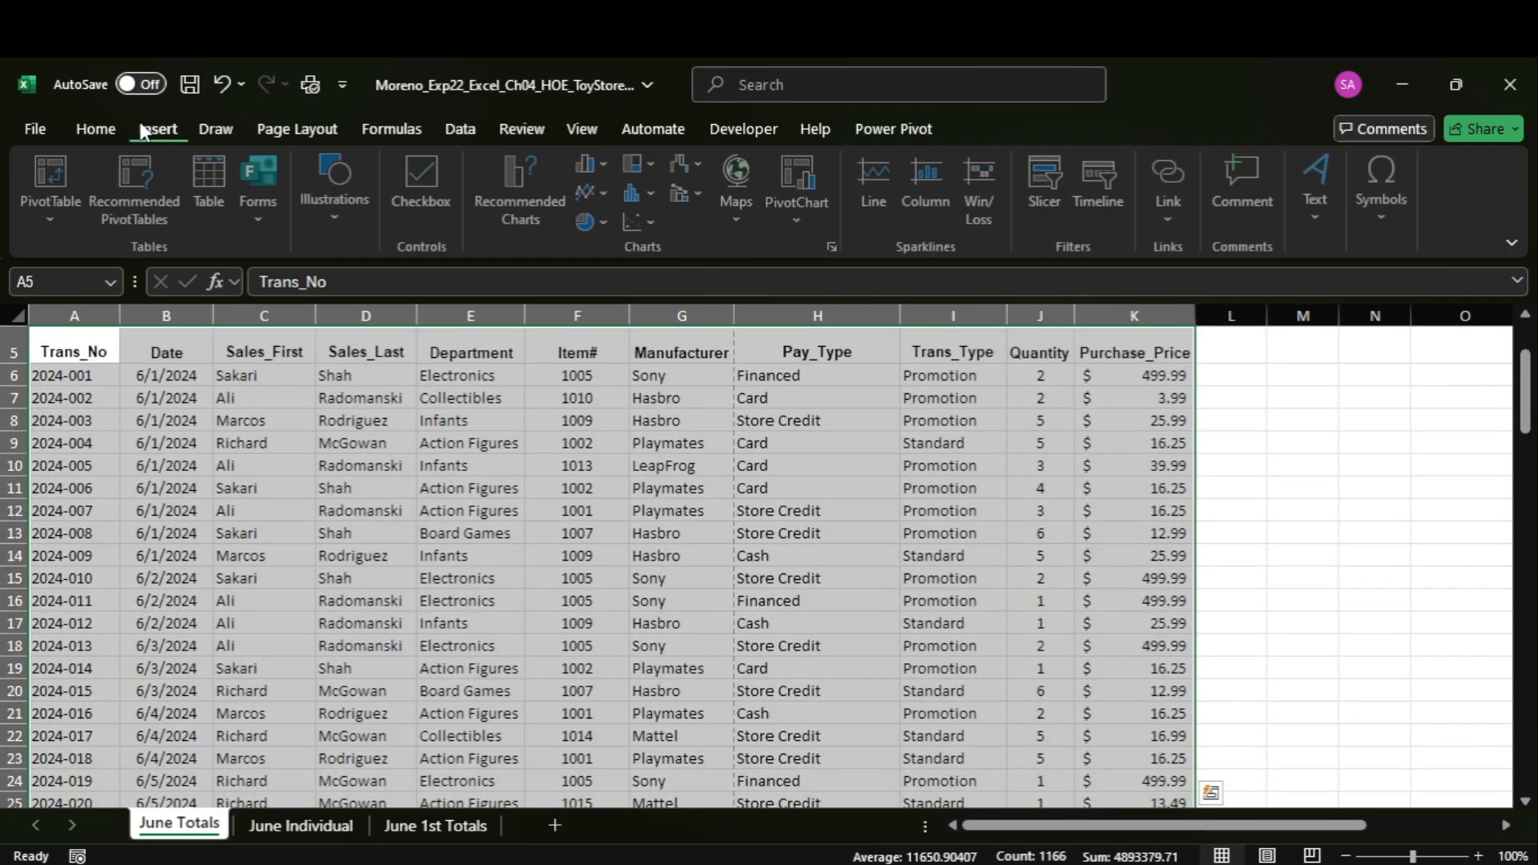
{"action": "left_click", "coordinate": [228, 200]}
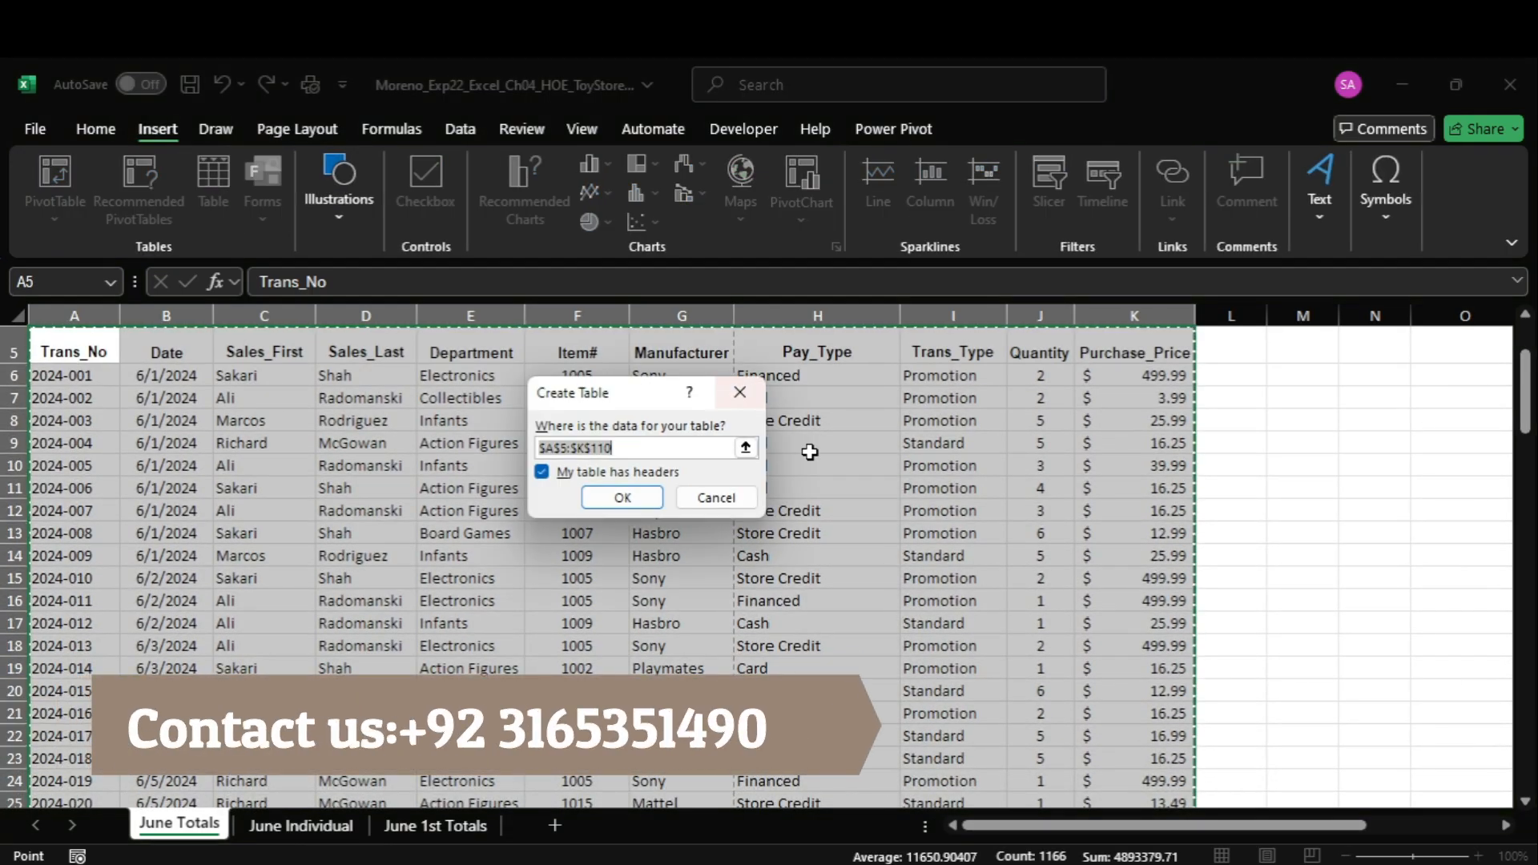
{"action": "left_click", "coordinate": [622, 497]}
Copy the table name from step 5 in Word and name the Excel table "Totals".
{"action": "left_click", "coordinate": [1117, 785]}
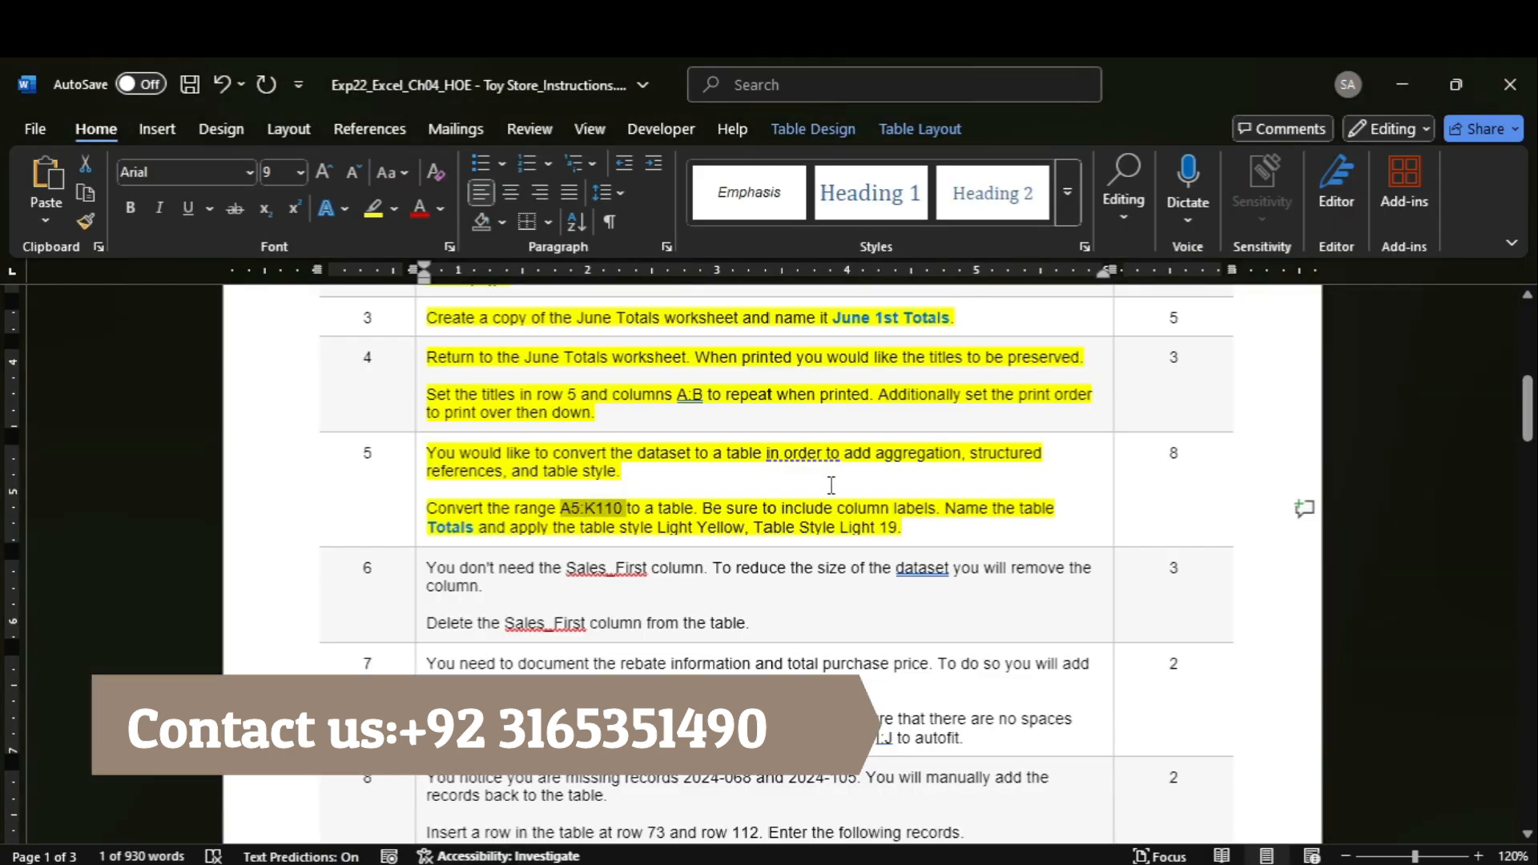
{"action": "left_click", "coordinate": [453, 523]}
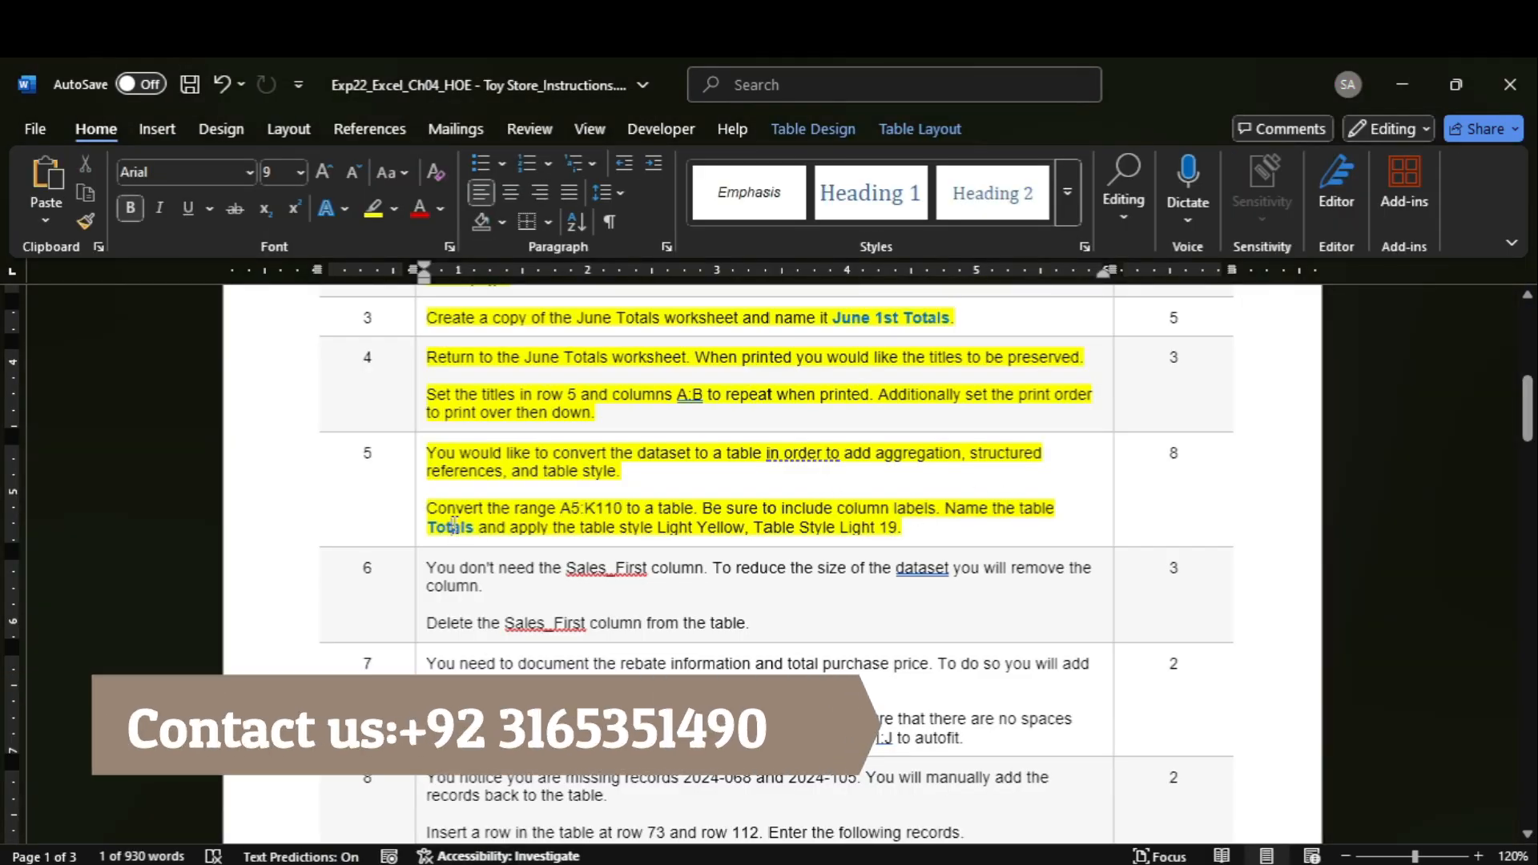
{"action": "left_click", "coordinate": [1137, 761]}
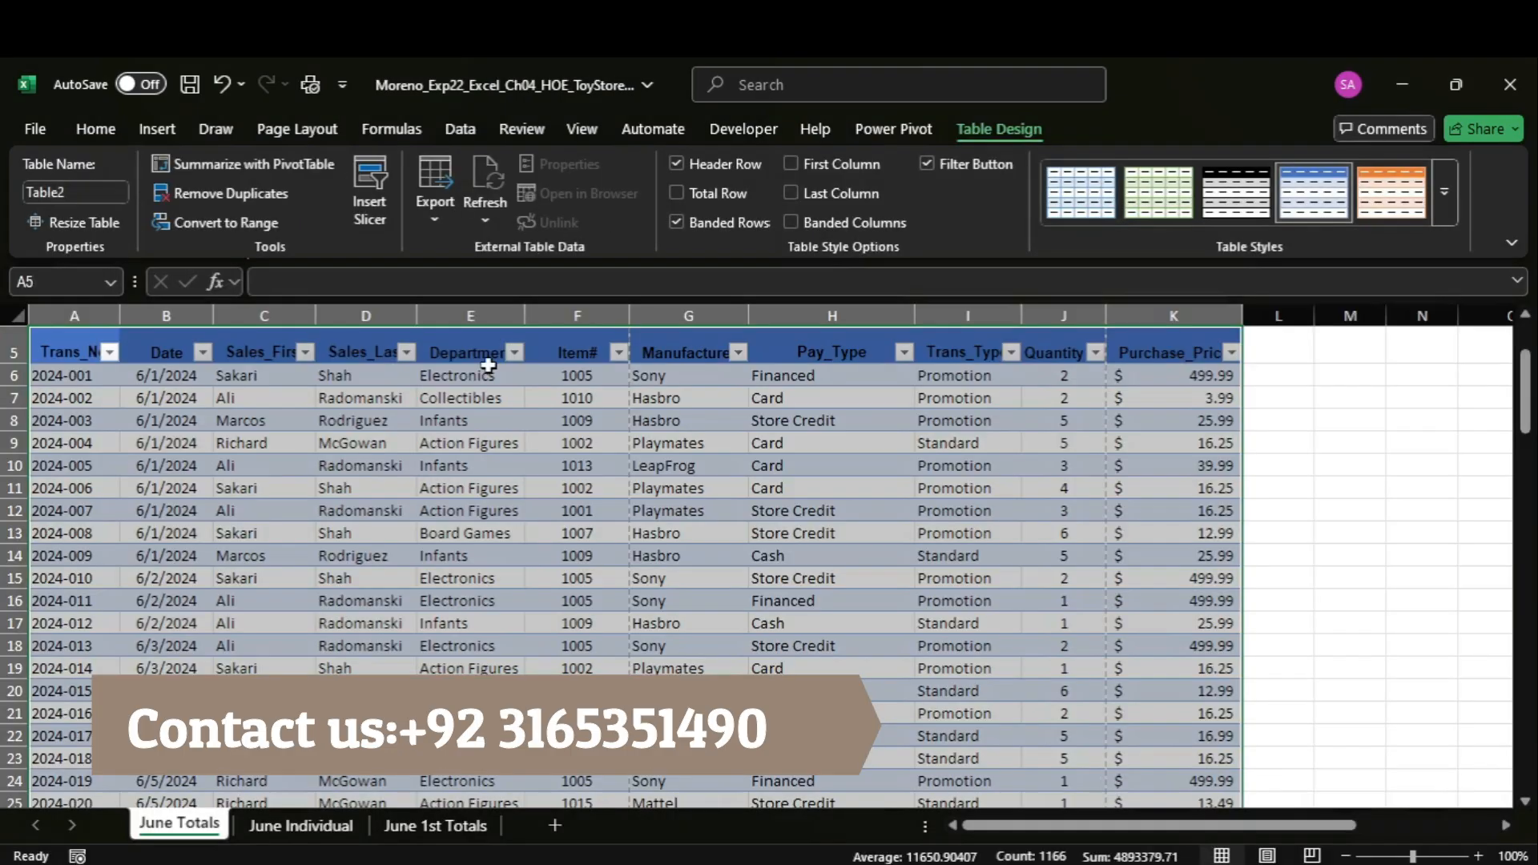
{"action": "left_click", "coordinate": [88, 189]}
{"action": "type", "text": "Totals"}
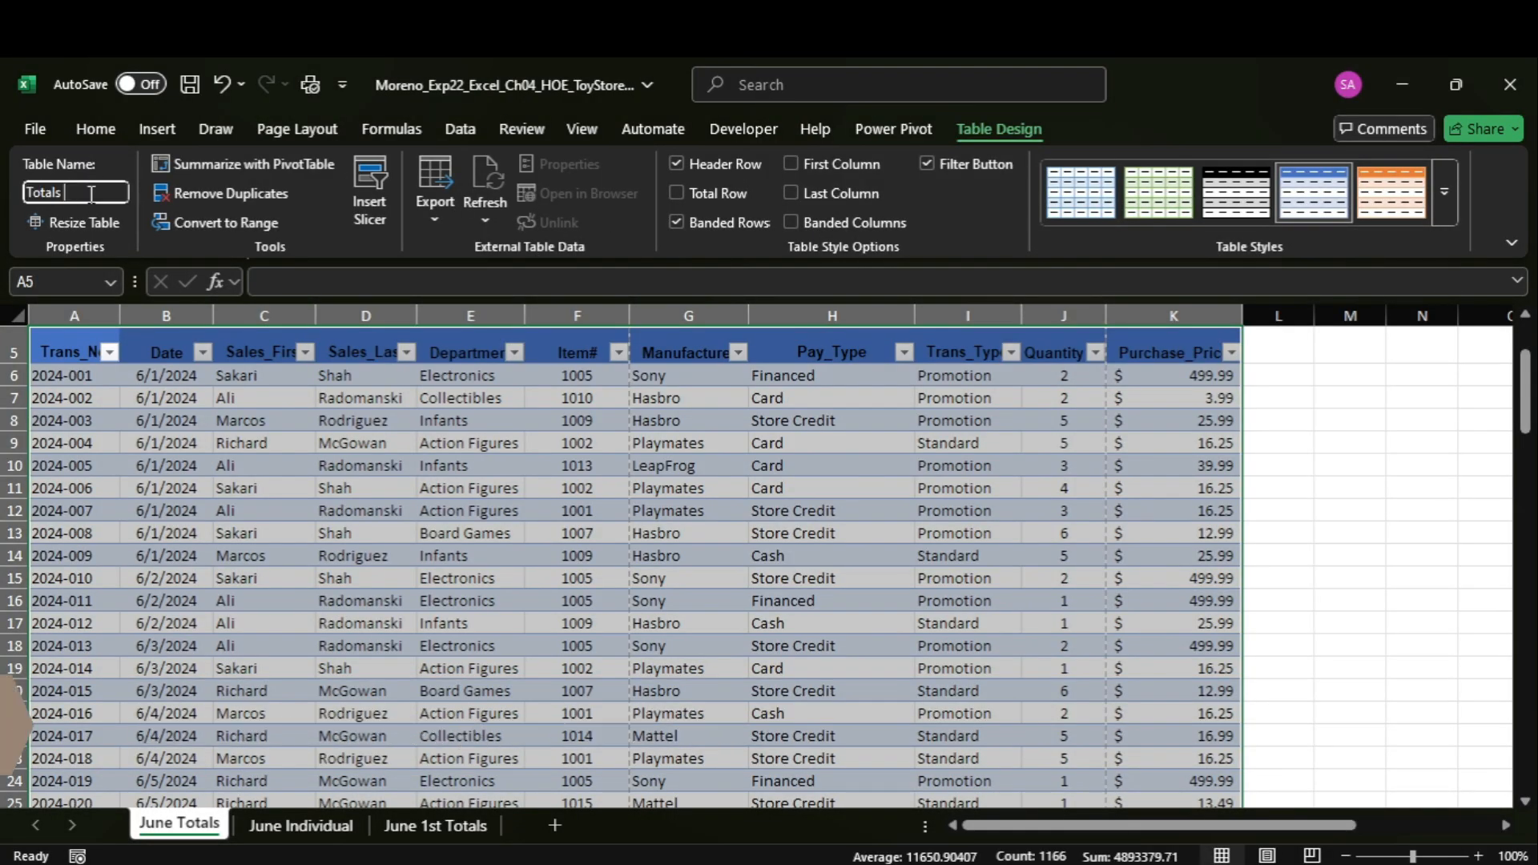
{"action": "key", "text": "Return"}
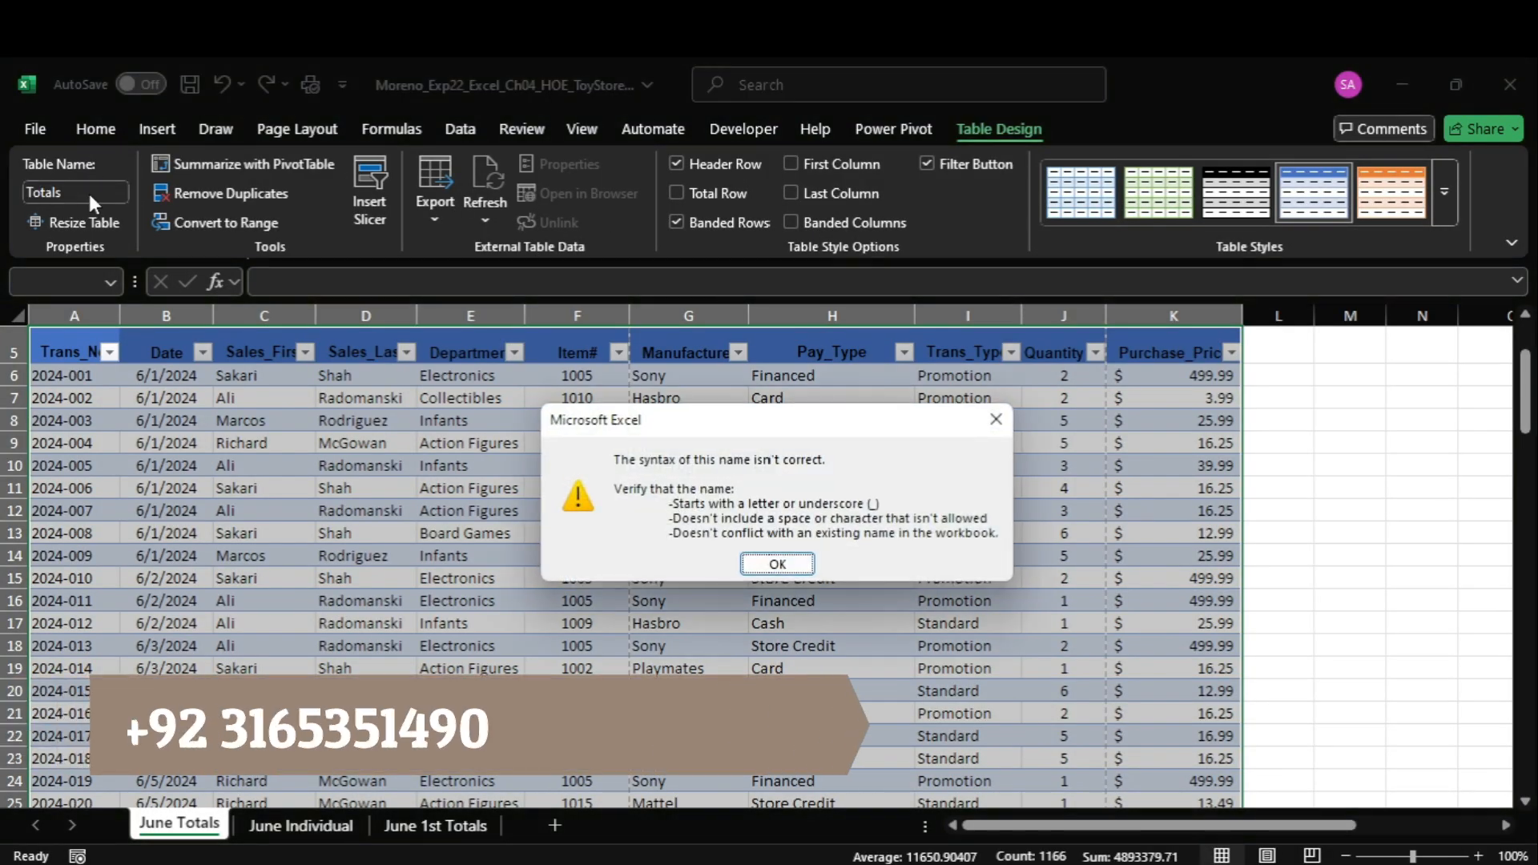
{"action": "left_click", "coordinate": [796, 570]}
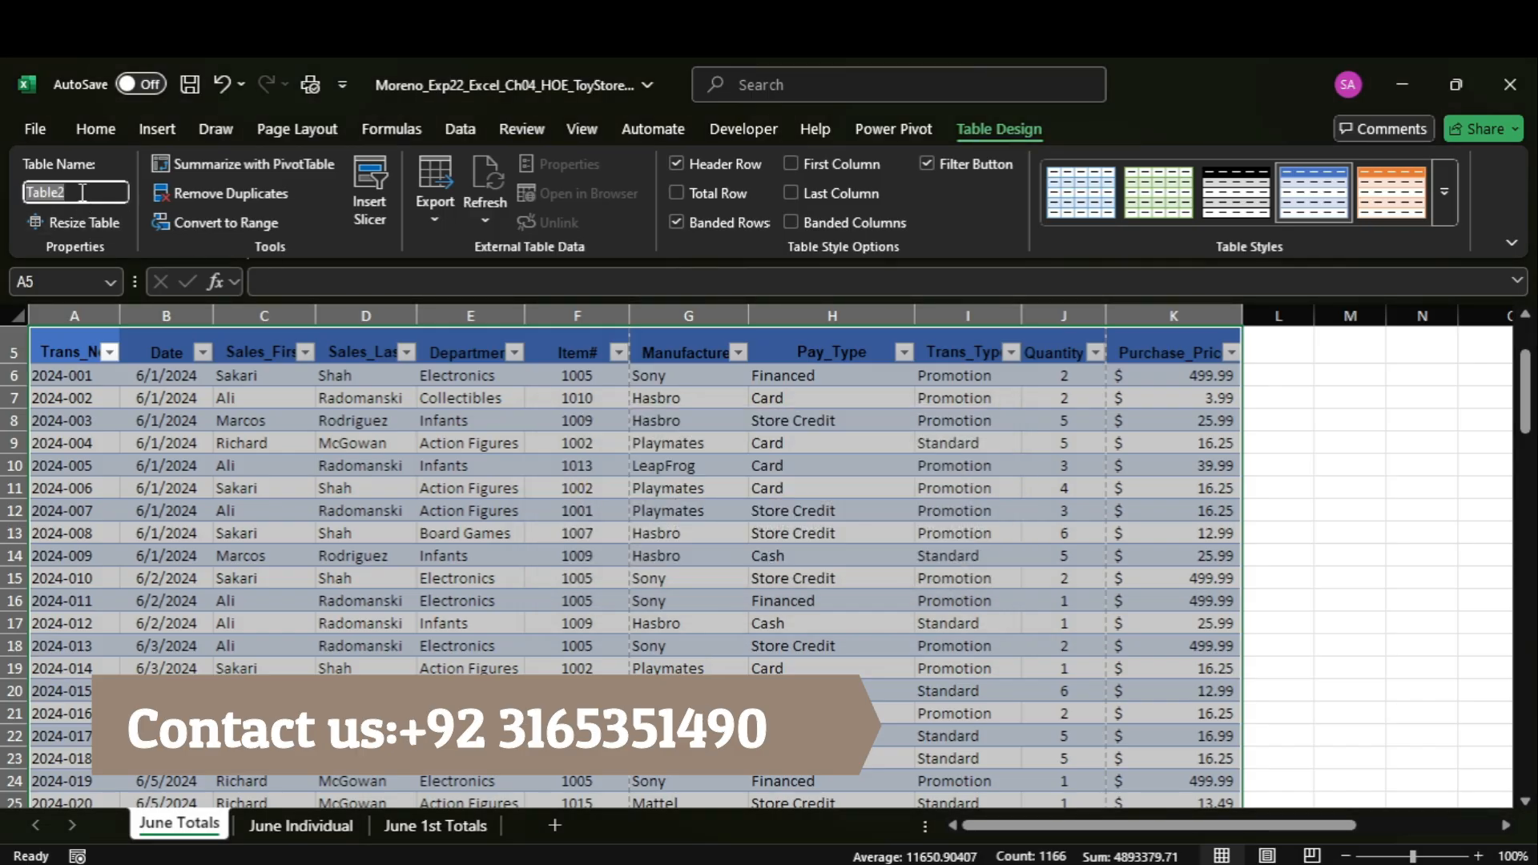
{"action": "type", "text": "Totals"}
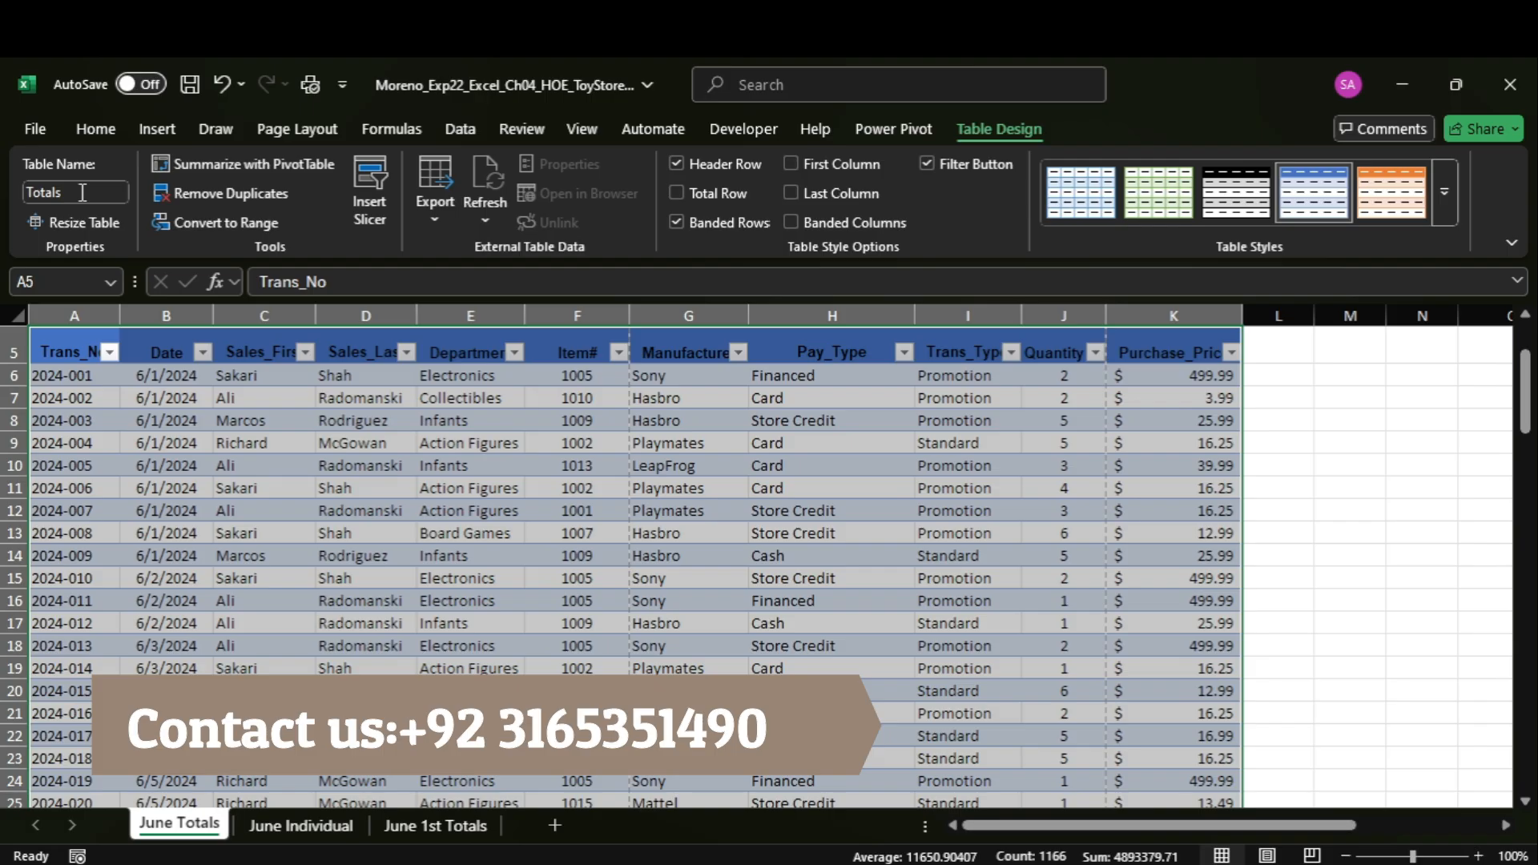
Check the required style in the Word instructions and apply Light Yellow, Table Style Light 19 to the Totals table in Excel.
{"action": "key", "text": "alt+Tab"}
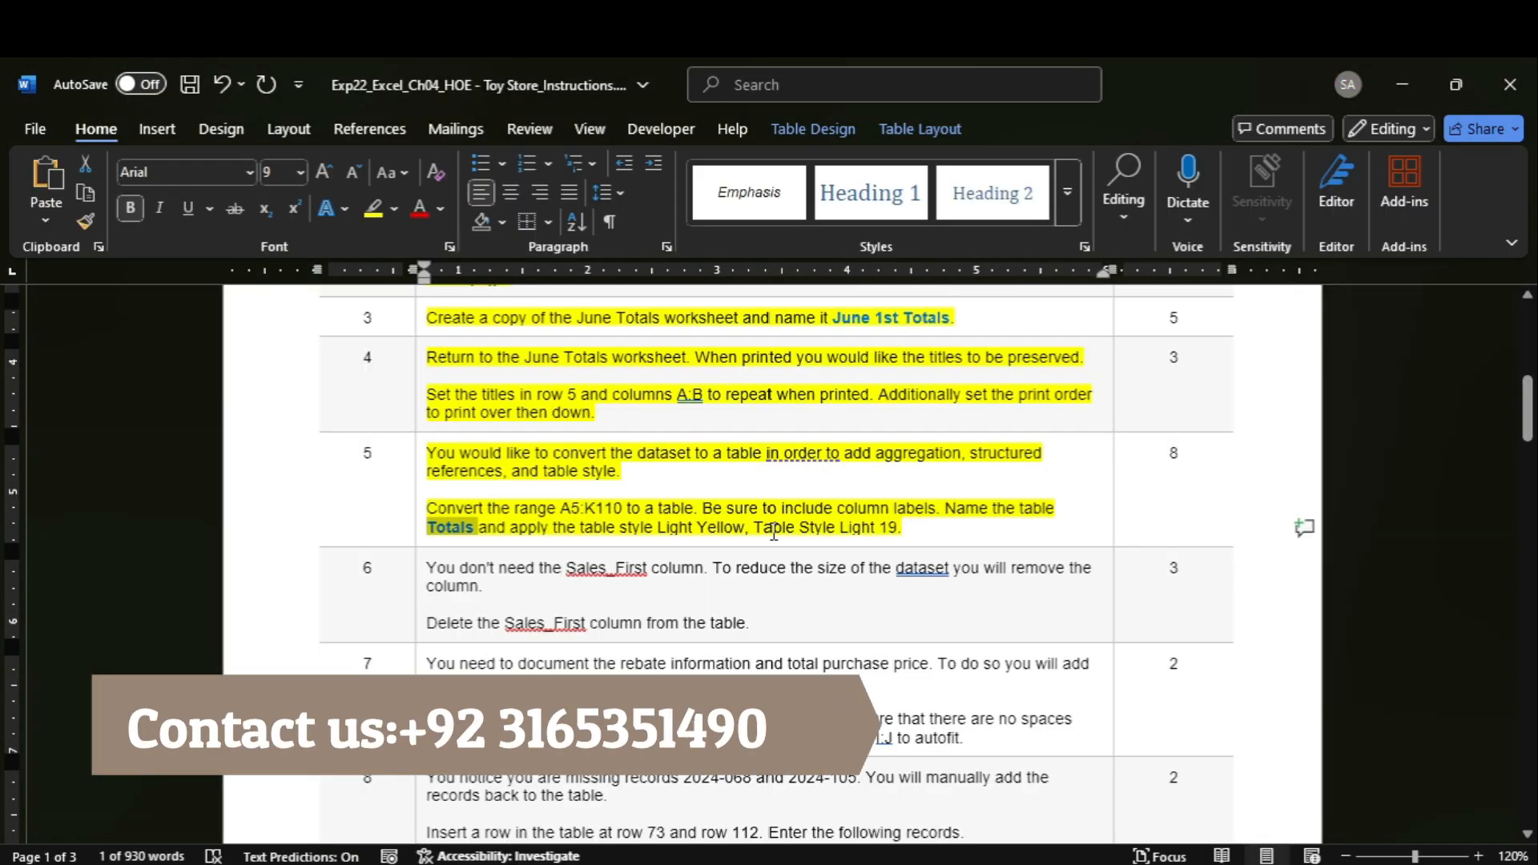
{"action": "mouse_move", "coordinate": [1167, 863]}
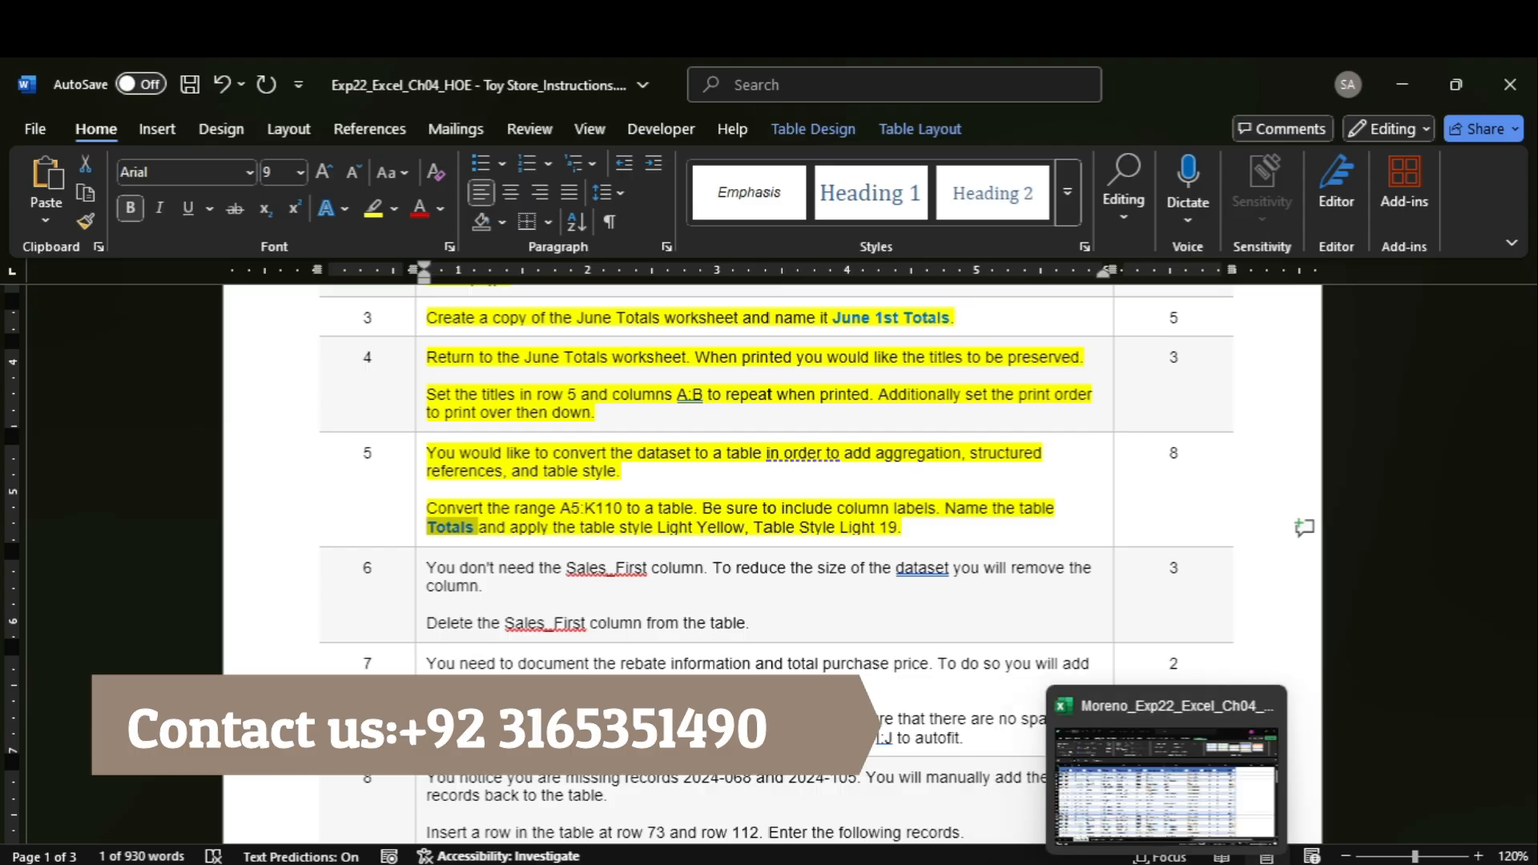
{"action": "left_click", "coordinate": [1162, 789]}
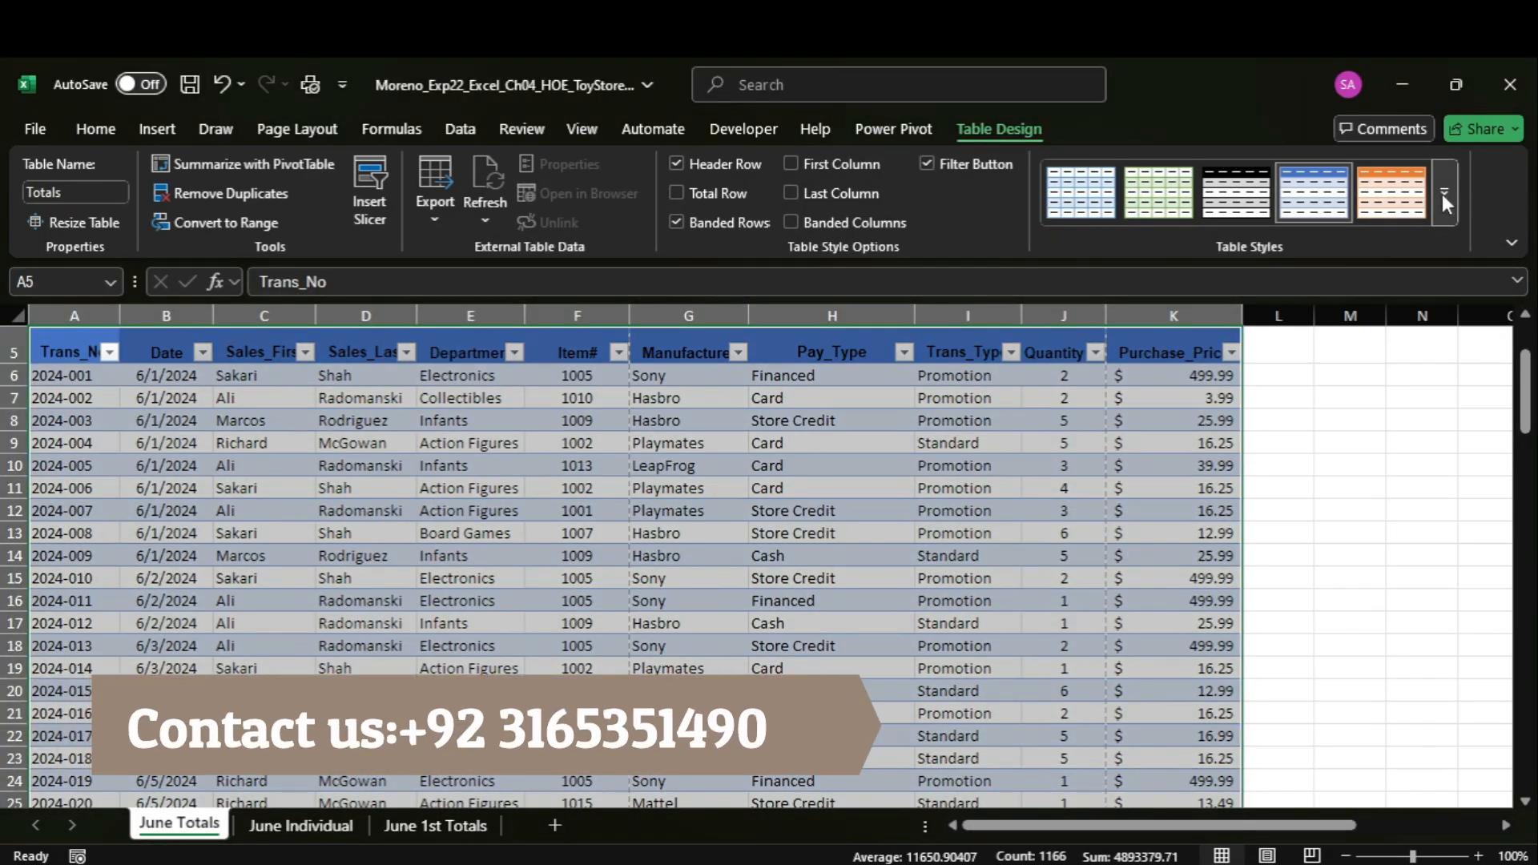
{"action": "left_click", "coordinate": [1446, 200]}
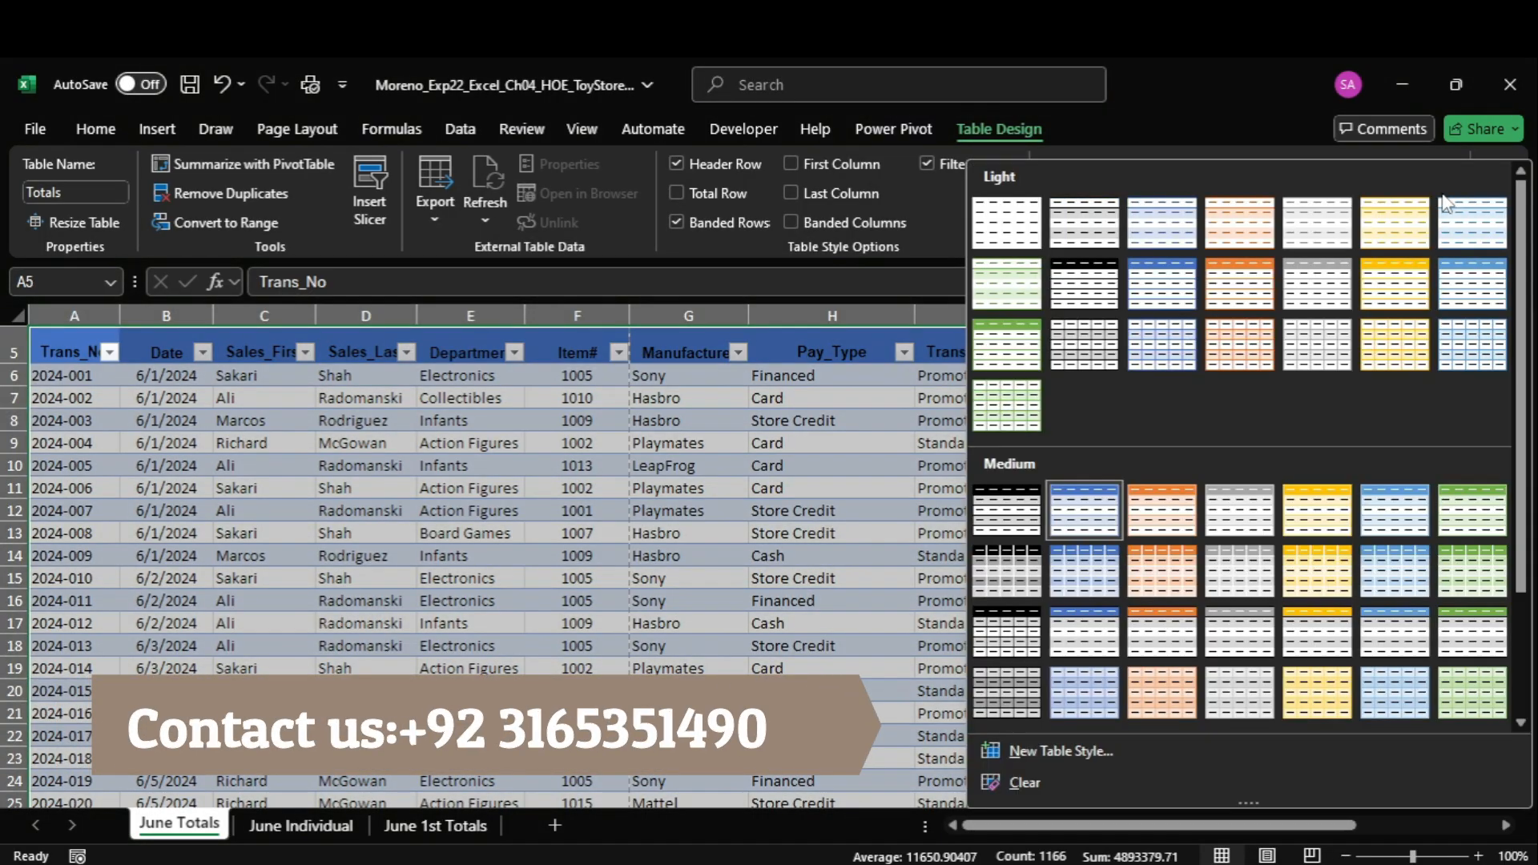
{"action": "left_click", "coordinate": [1395, 344]}
Switch to the Word instructions and highlight the step 6 text about deleting the Sales_First column in yellow.
{"action": "mouse_move", "coordinate": [1166, 863]}
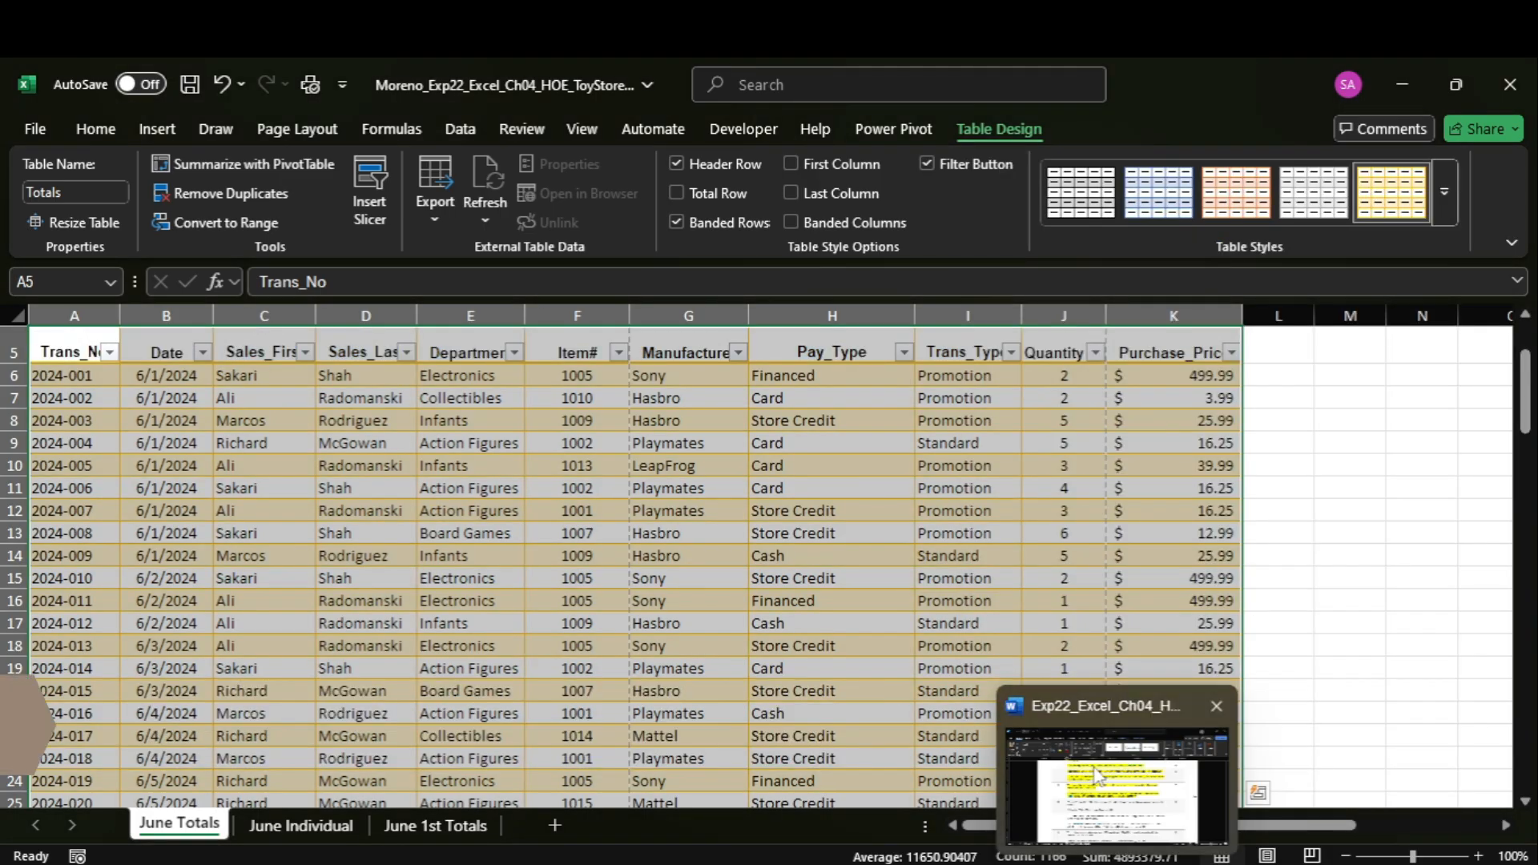
{"action": "left_click", "coordinate": [1122, 789]}
{"action": "left_click", "coordinate": [430, 588]}
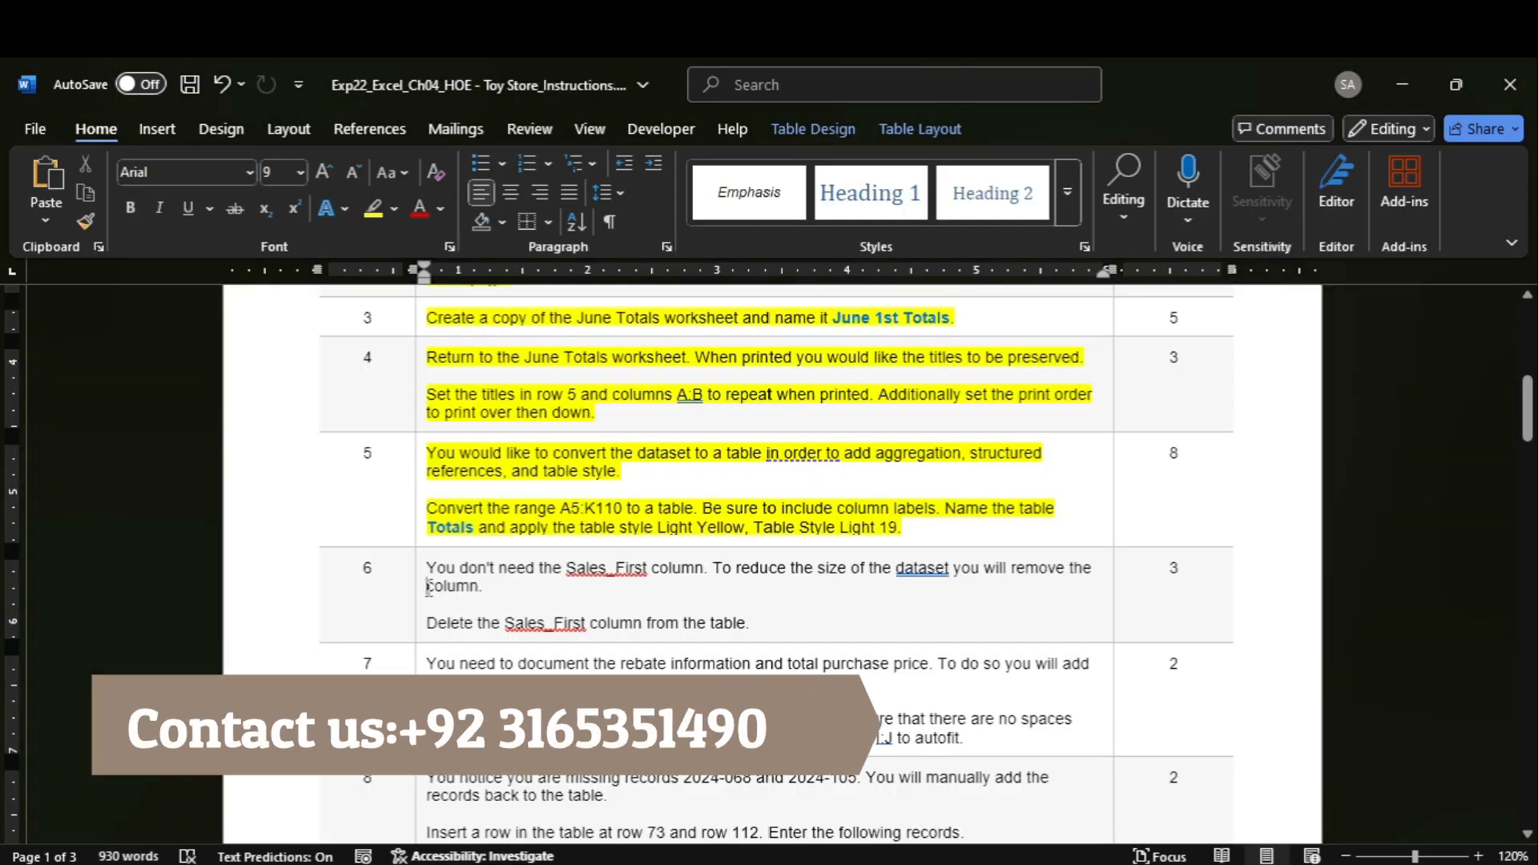
{"action": "left_click", "coordinate": [419, 589]}
{"action": "left_click", "coordinate": [373, 213]}
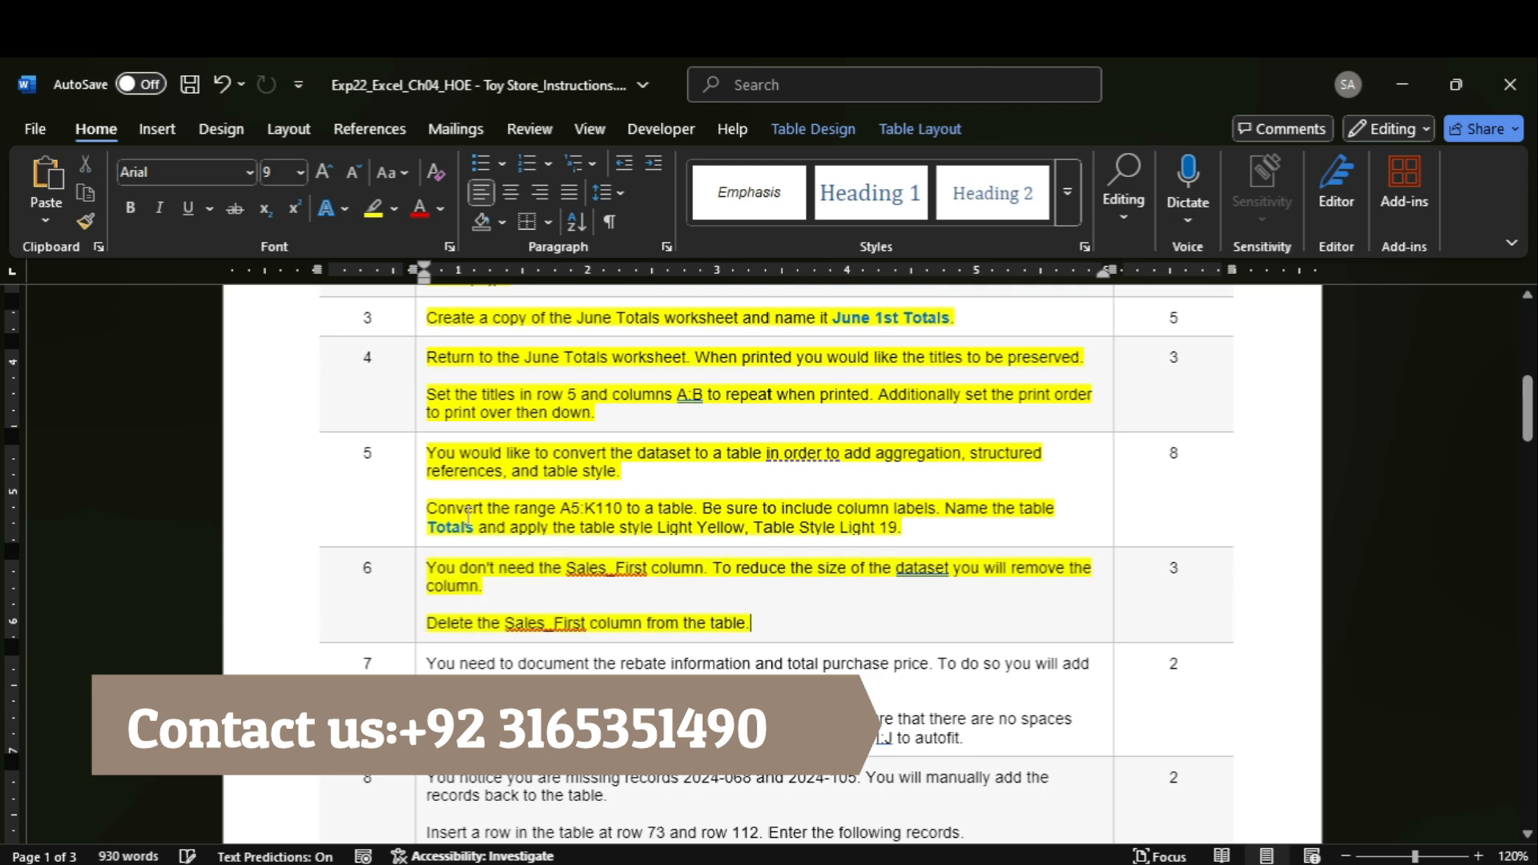
Switch to the Excel workbook and delete the Sales_First column from the Totals table on June Totals.
{"action": "mouse_move", "coordinate": [1121, 863]}
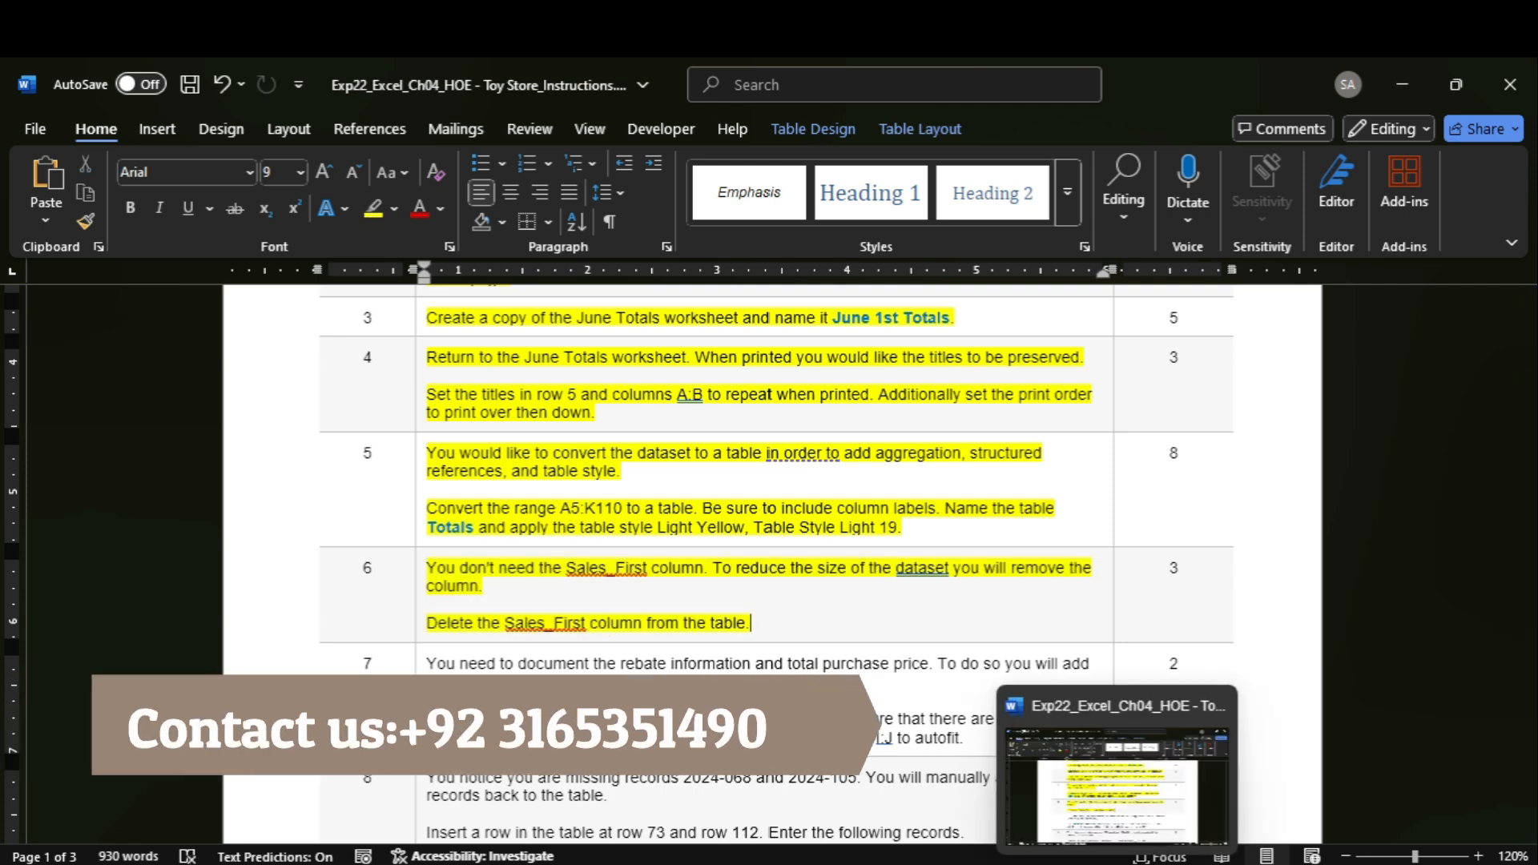
{"action": "left_click", "coordinate": [1138, 773]}
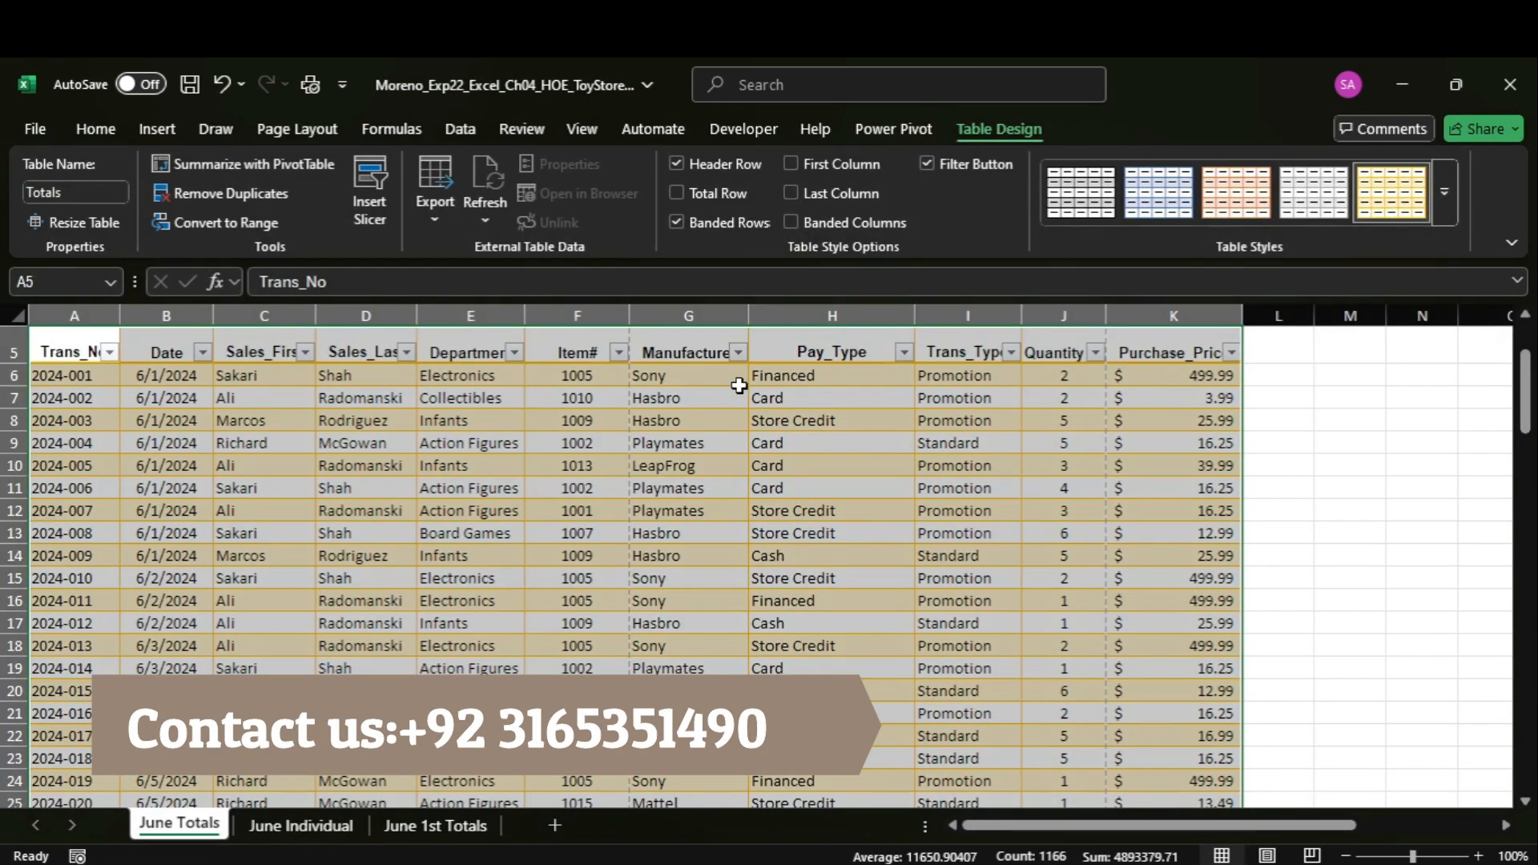
{"action": "left_click", "coordinate": [289, 315]}
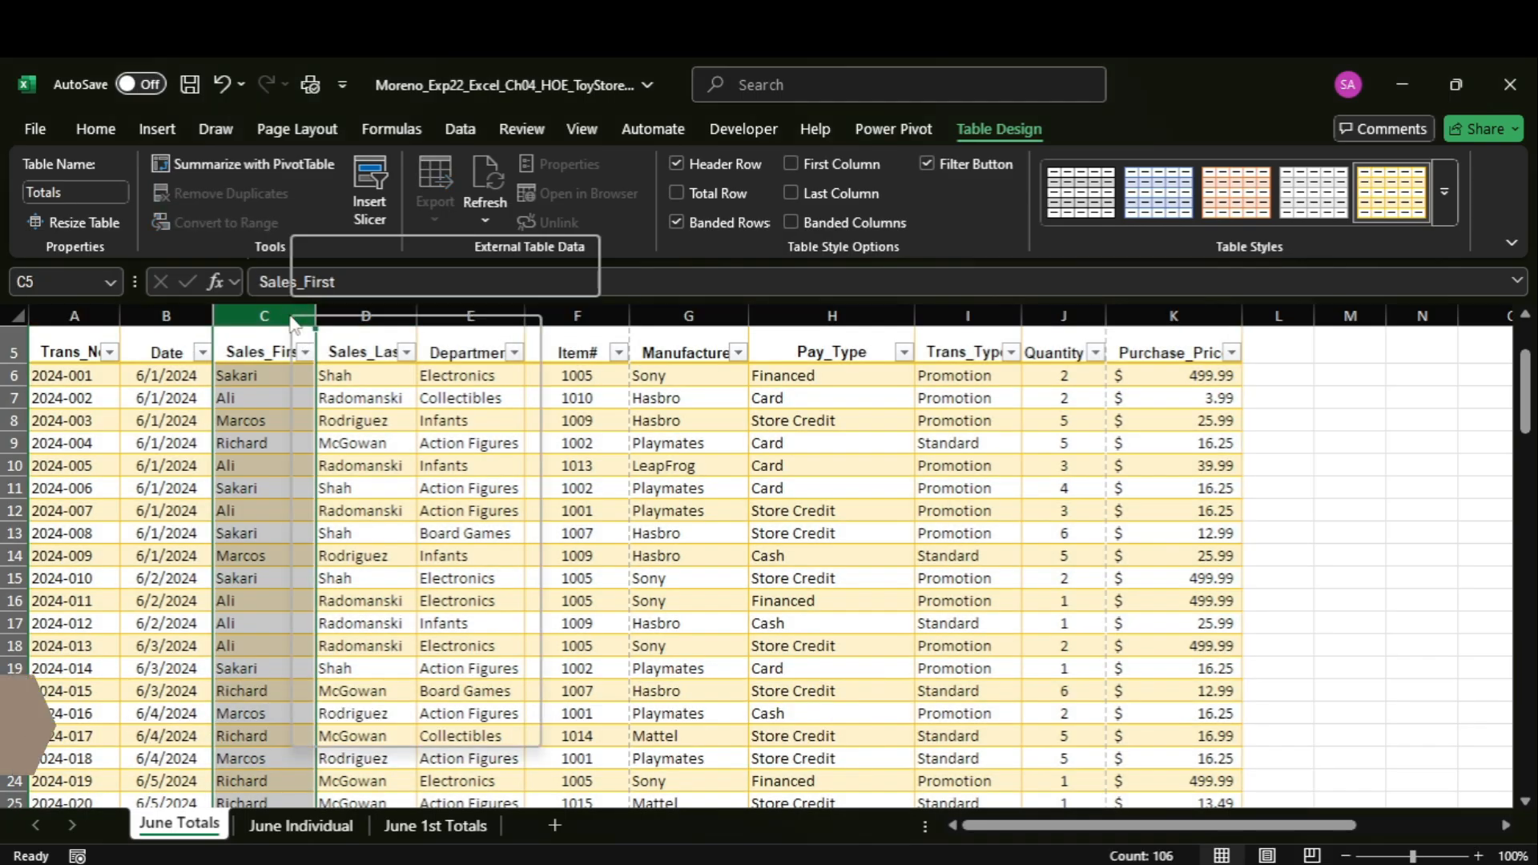
{"action": "right_click", "coordinate": [293, 320]}
{"action": "key", "text": "Escape"}
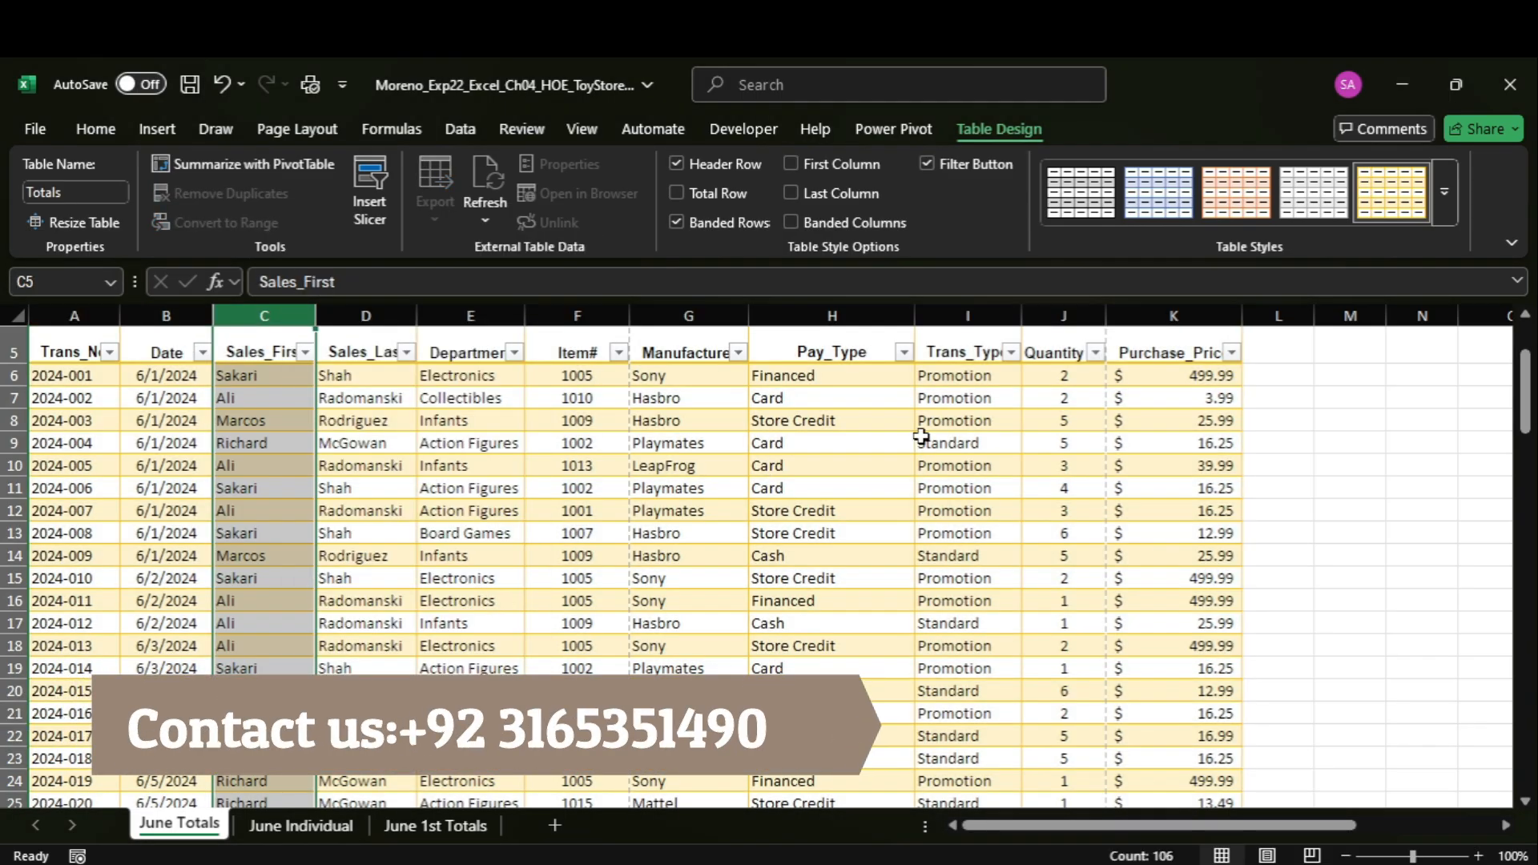
{"action": "left_click_drag", "start_coordinate": [1528, 408], "coordinate": [1522, 271]}
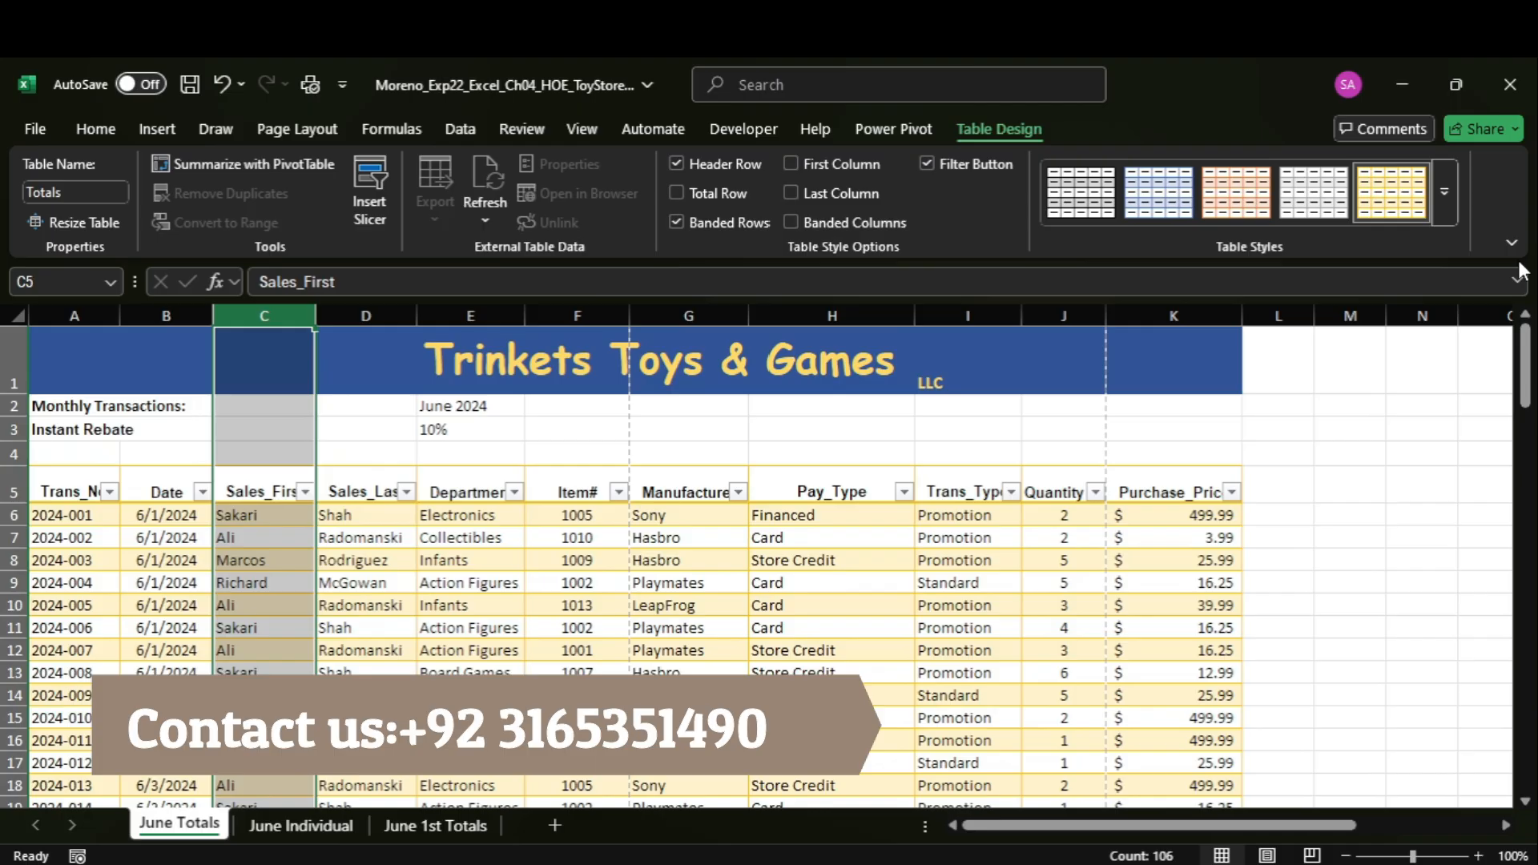
{"action": "right_click", "coordinate": [290, 314]}
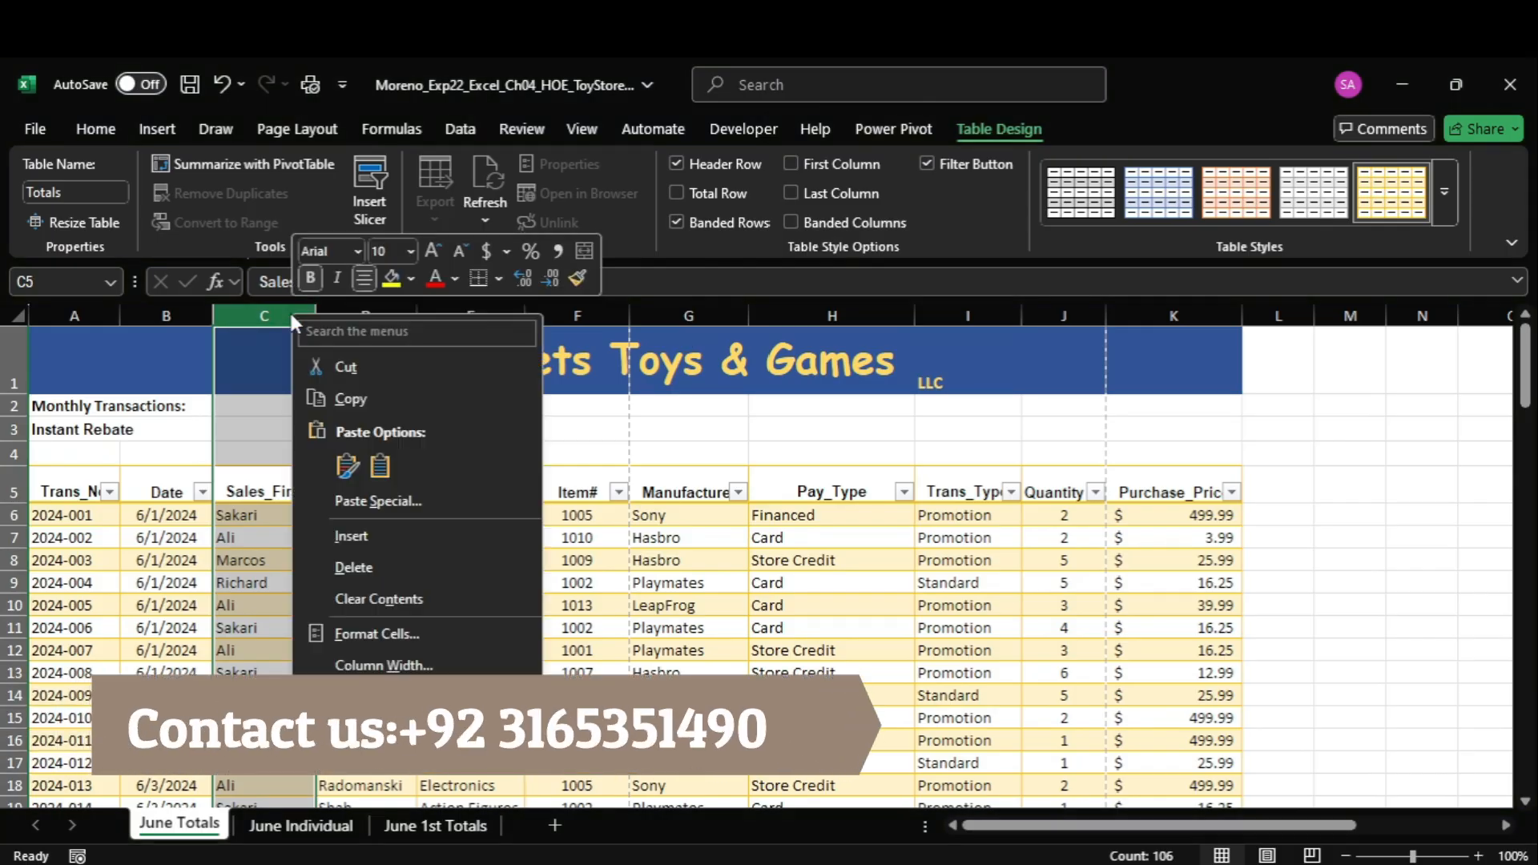
{"action": "left_click", "coordinate": [353, 568]}
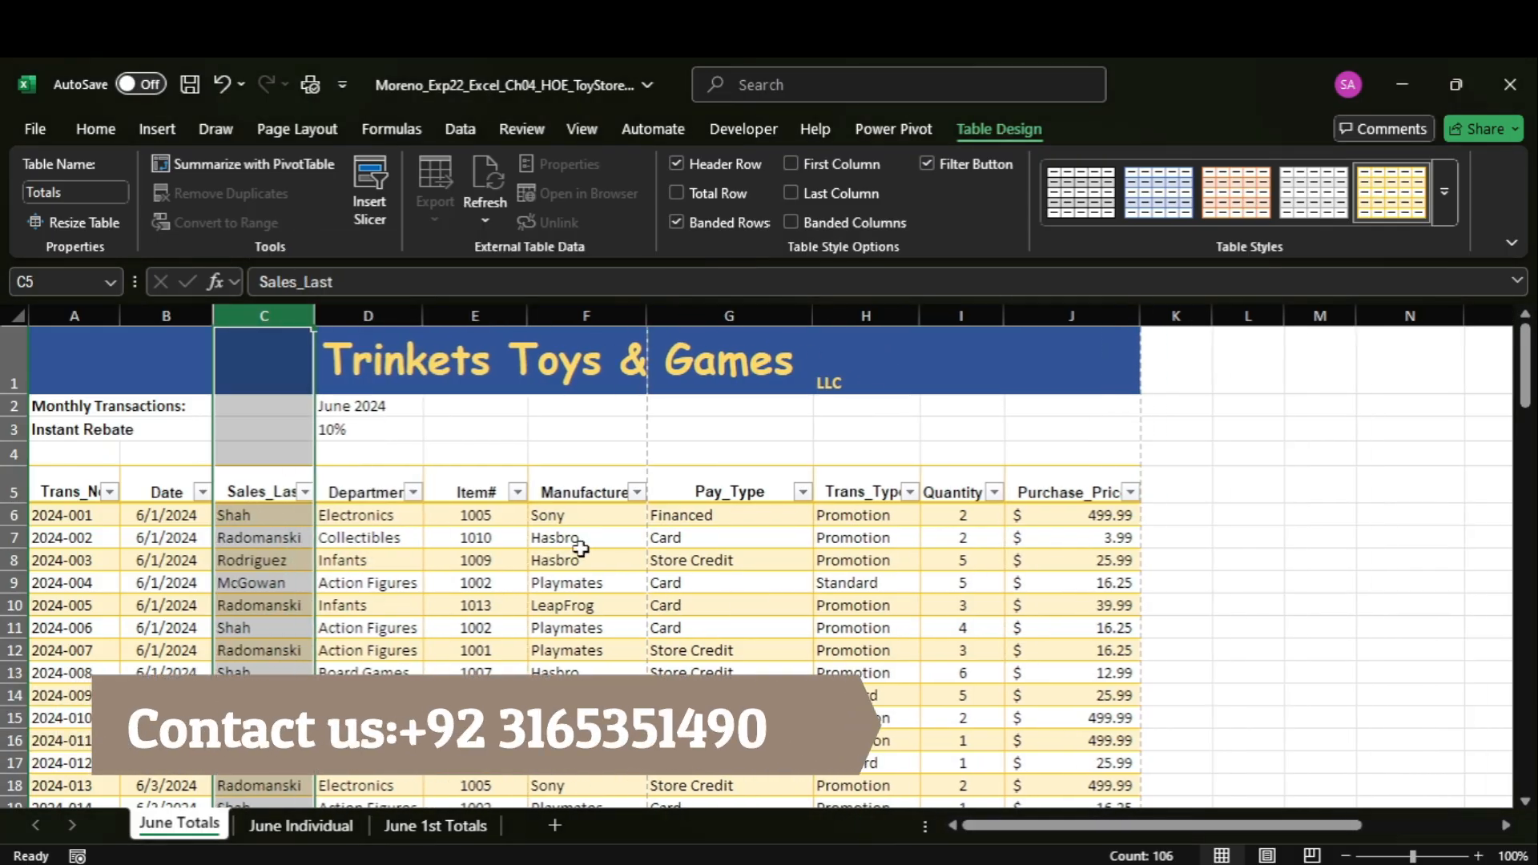
Switch to the Word instructions and highlight the step 7 text about adding two new columns in yellow.
{"action": "mouse_move", "coordinate": [1118, 863]}
{"action": "left_click", "coordinate": [1118, 785]}
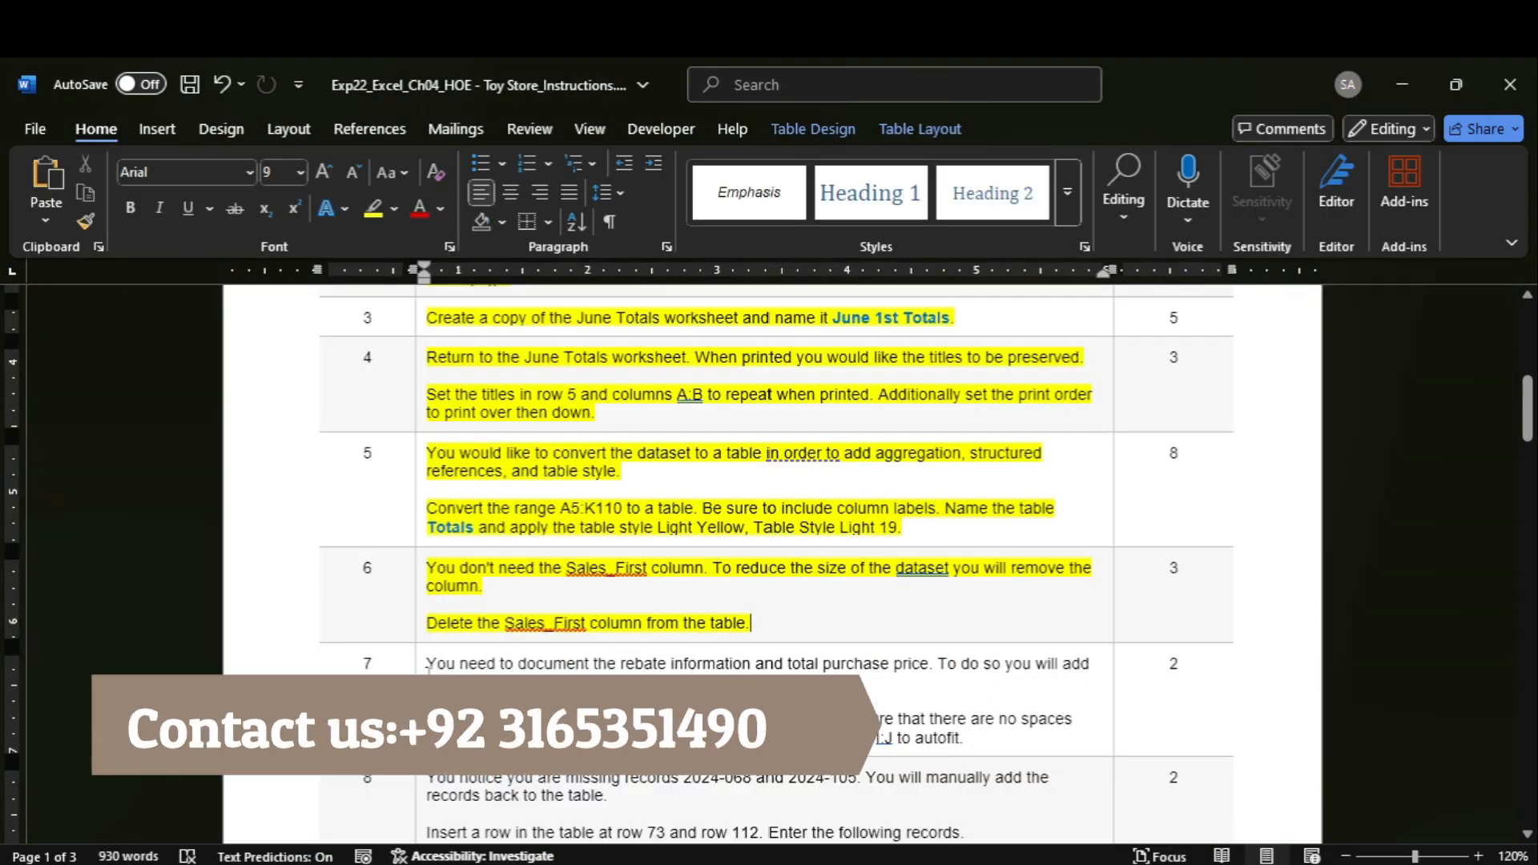
{"action": "left_click", "coordinate": [418, 675]}
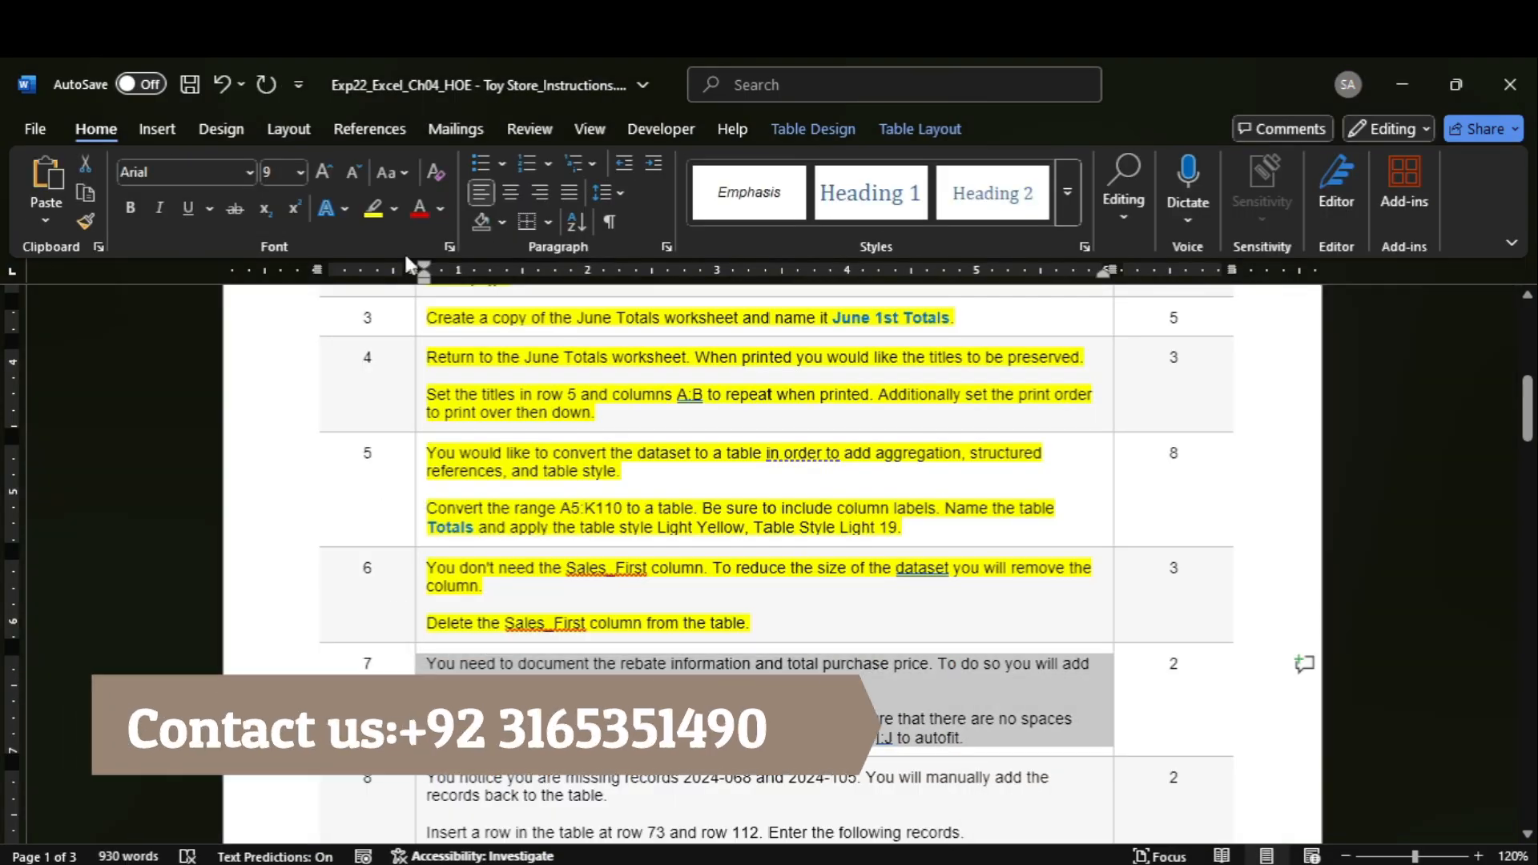
{"action": "left_click", "coordinate": [373, 209]}
{"action": "left_click_drag", "start_coordinate": [1527, 416], "coordinate": [1527, 442]}
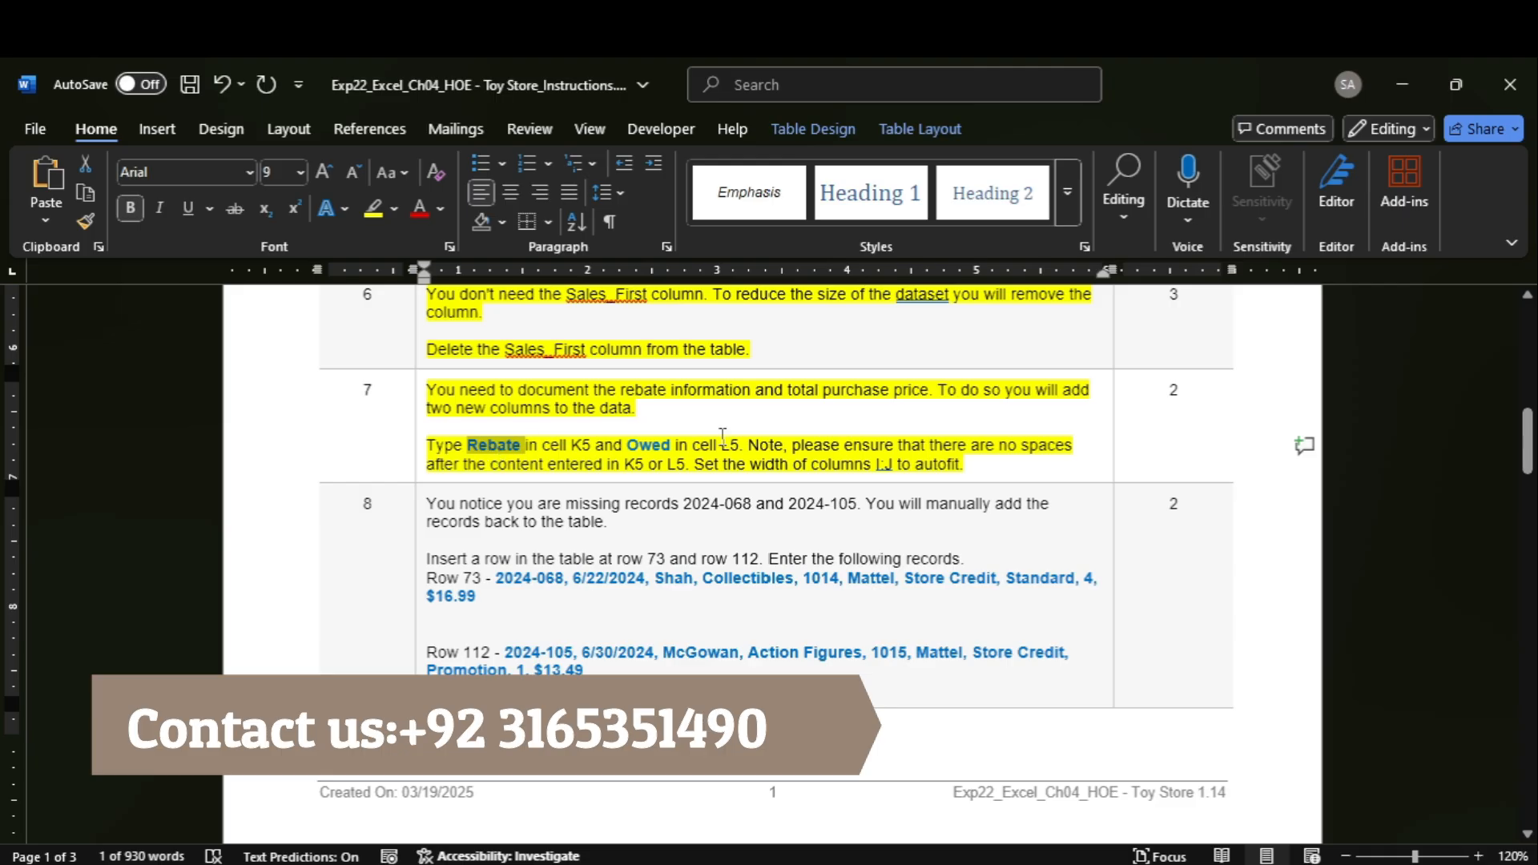
Switch to the Excel workbook and enter "Rebate" as the column heading in cell K5.
{"action": "left_click", "coordinate": [1167, 838]}
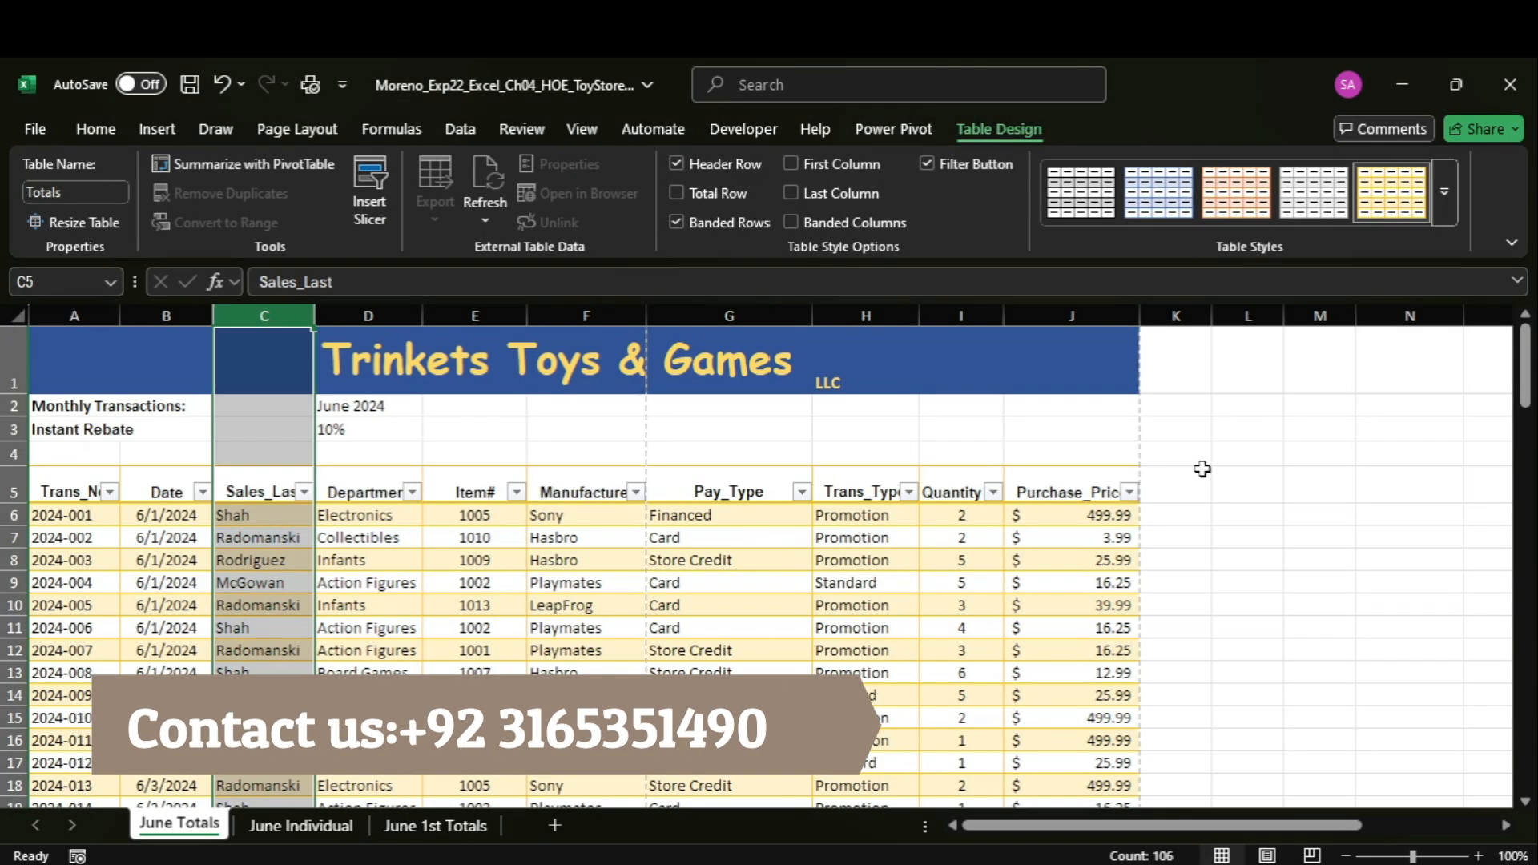
{"action": "left_click", "coordinate": [1178, 476]}
{"action": "type", "text": "Rebate"}
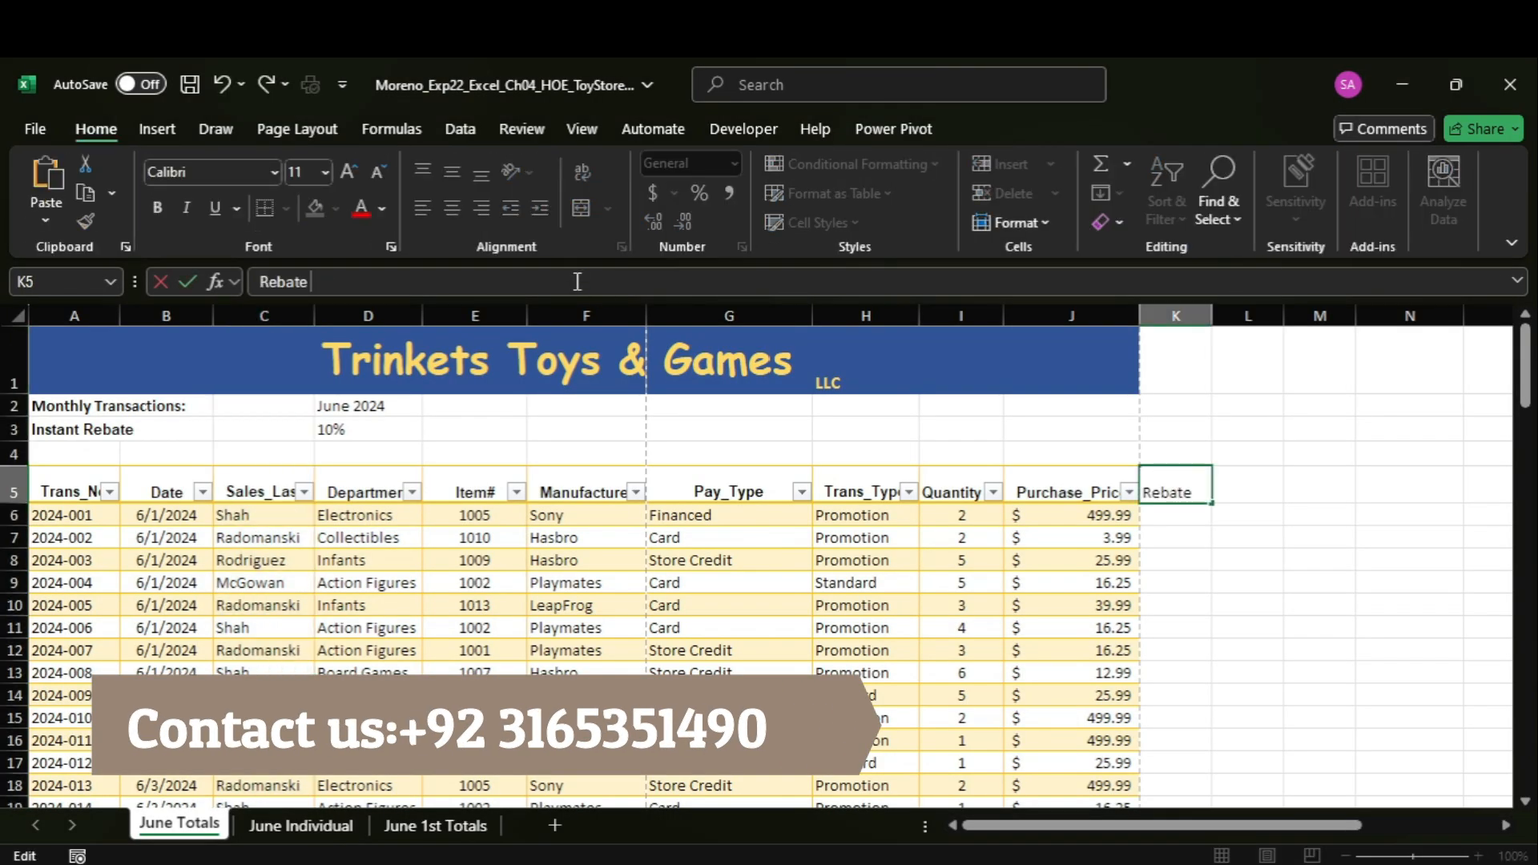
{"action": "key", "text": "Tab"}
Copy the heading "Owed" from step 7 in Word and enter it in cell L5 of the Excel sheet.
{"action": "mouse_move", "coordinate": [1167, 860]}
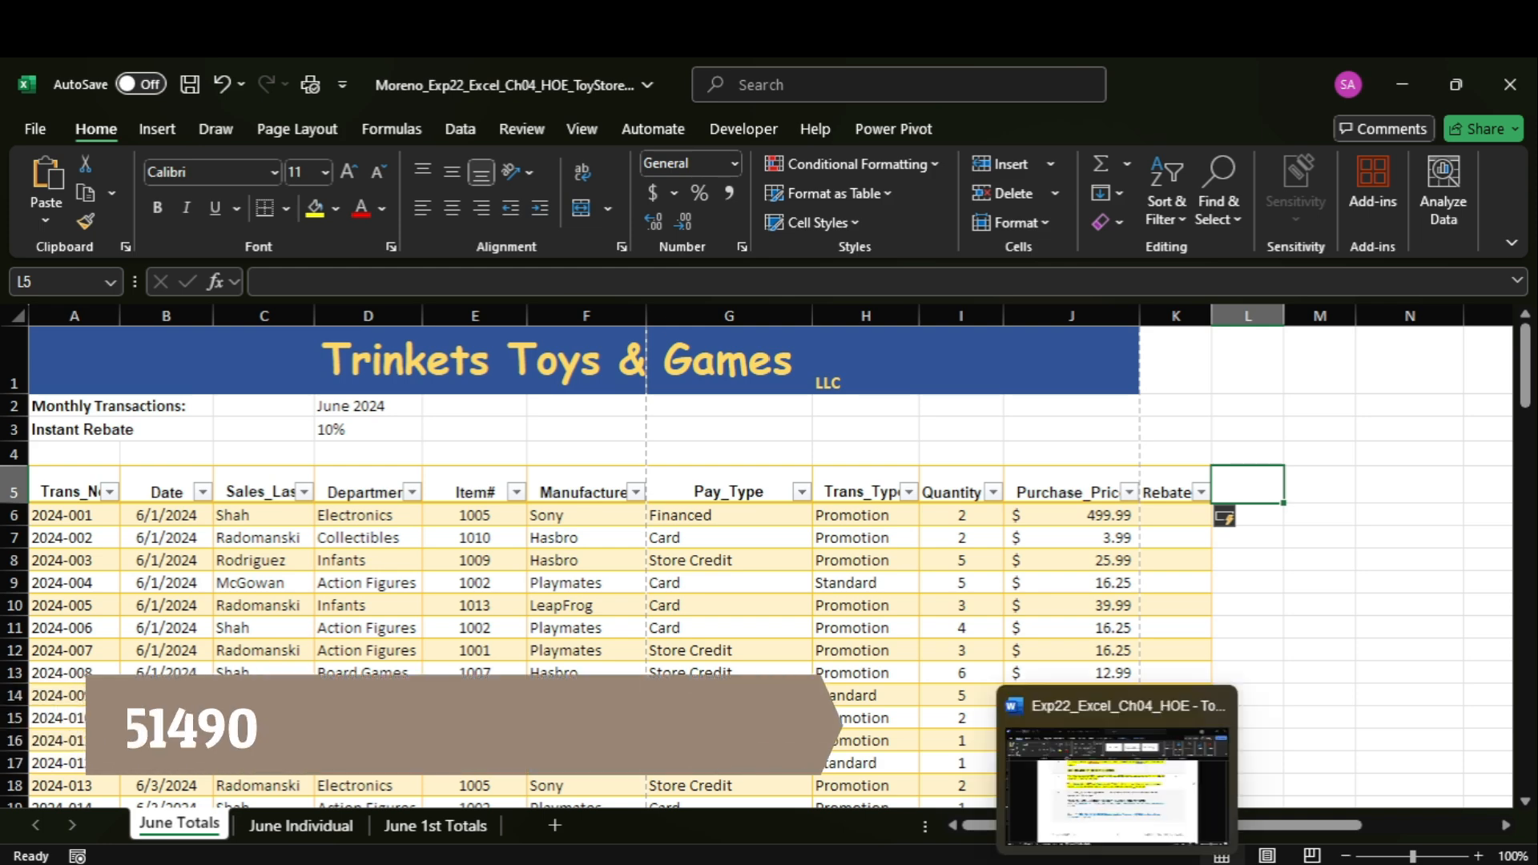
{"action": "left_click", "coordinate": [1109, 825]}
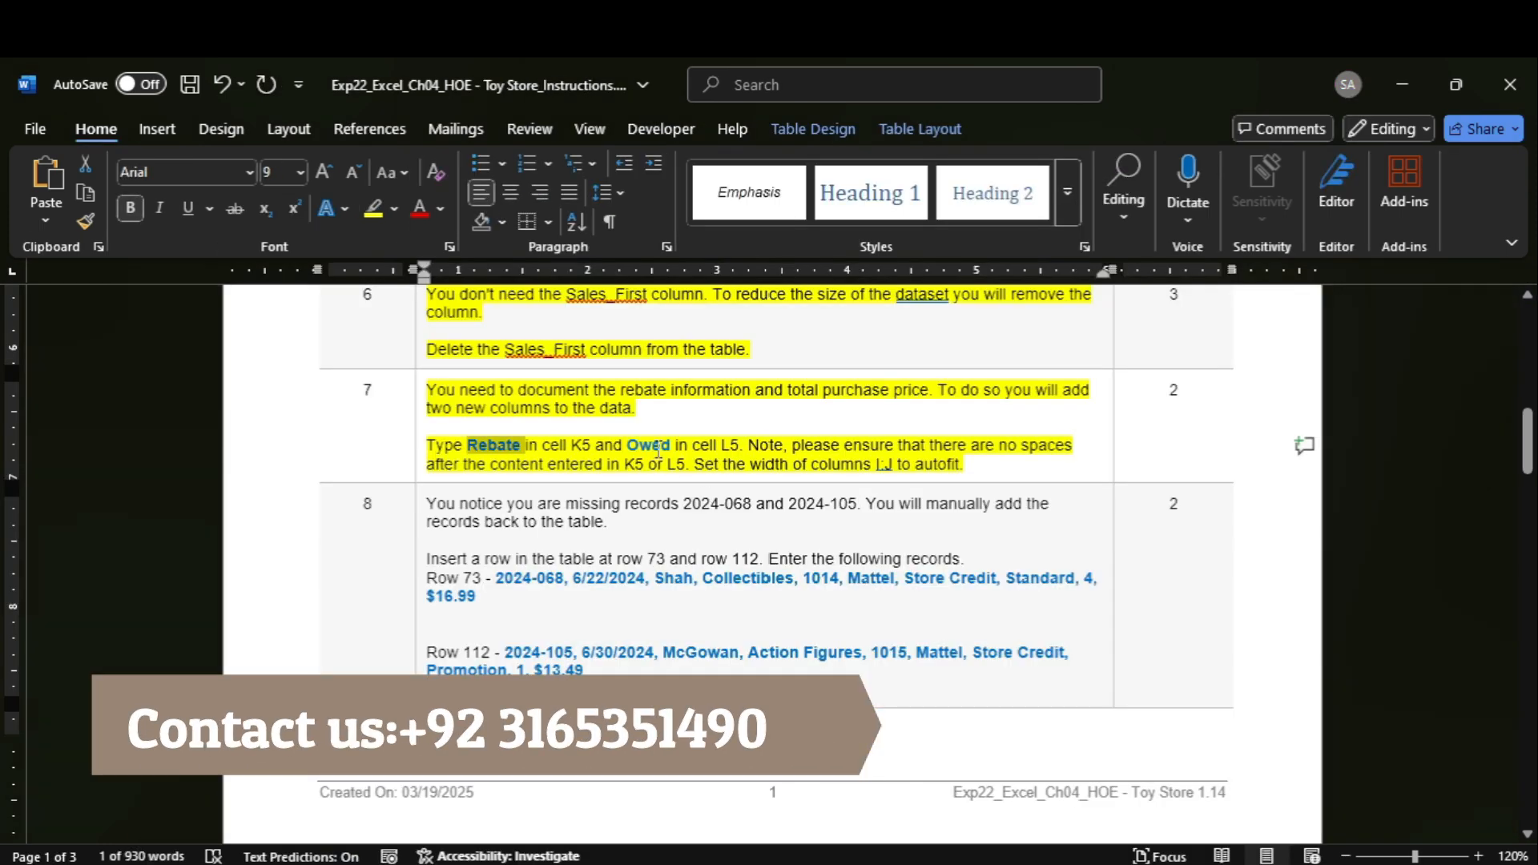
{"action": "double_click", "coordinate": [658, 450]}
{"action": "mouse_move", "coordinate": [1167, 861]}
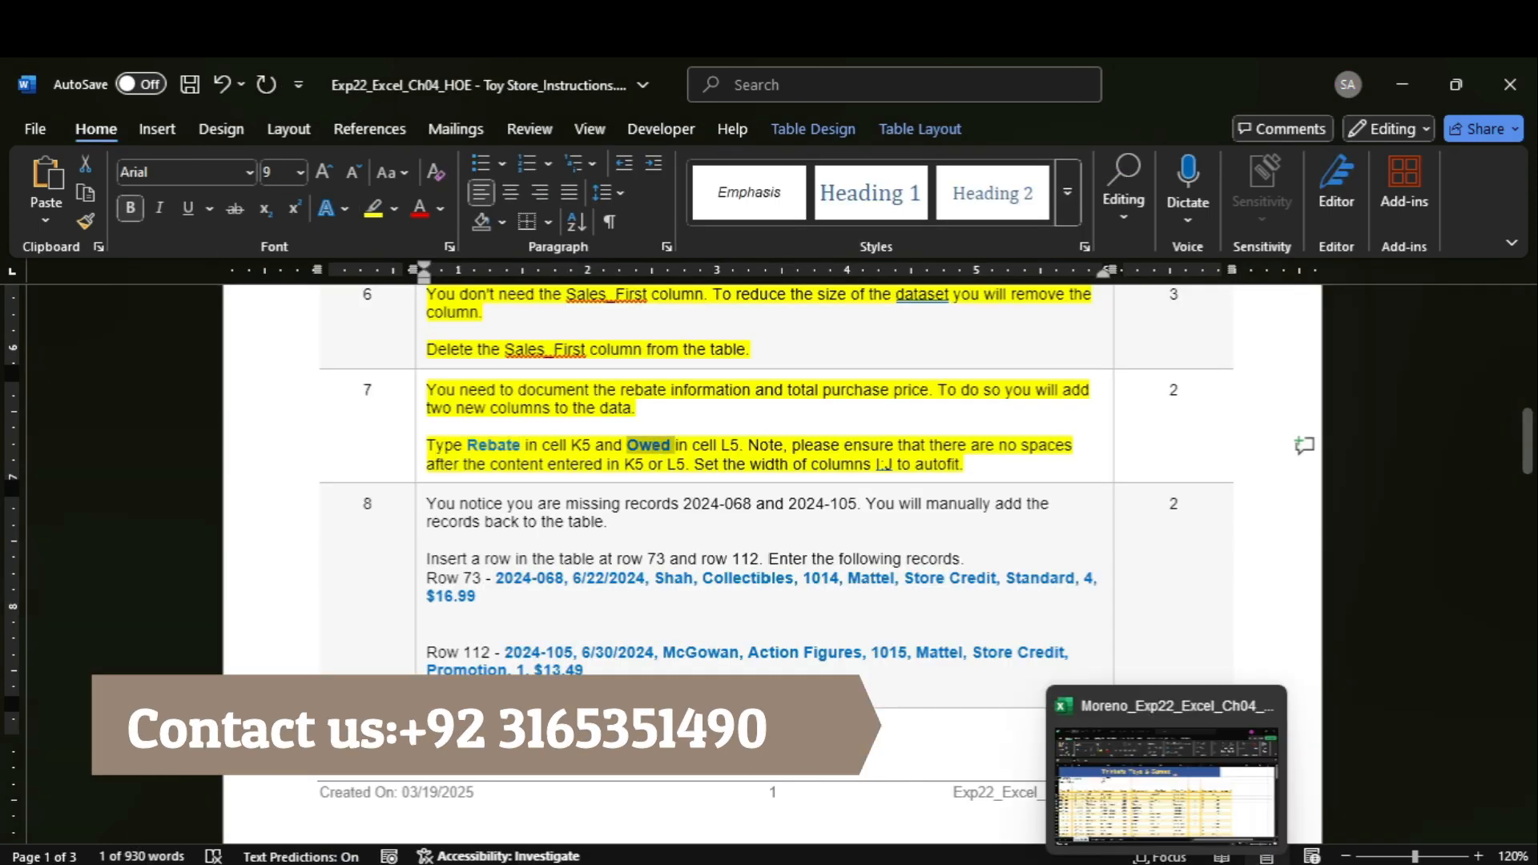
{"action": "left_click", "coordinate": [1156, 813]}
{"action": "left_click", "coordinate": [446, 284]}
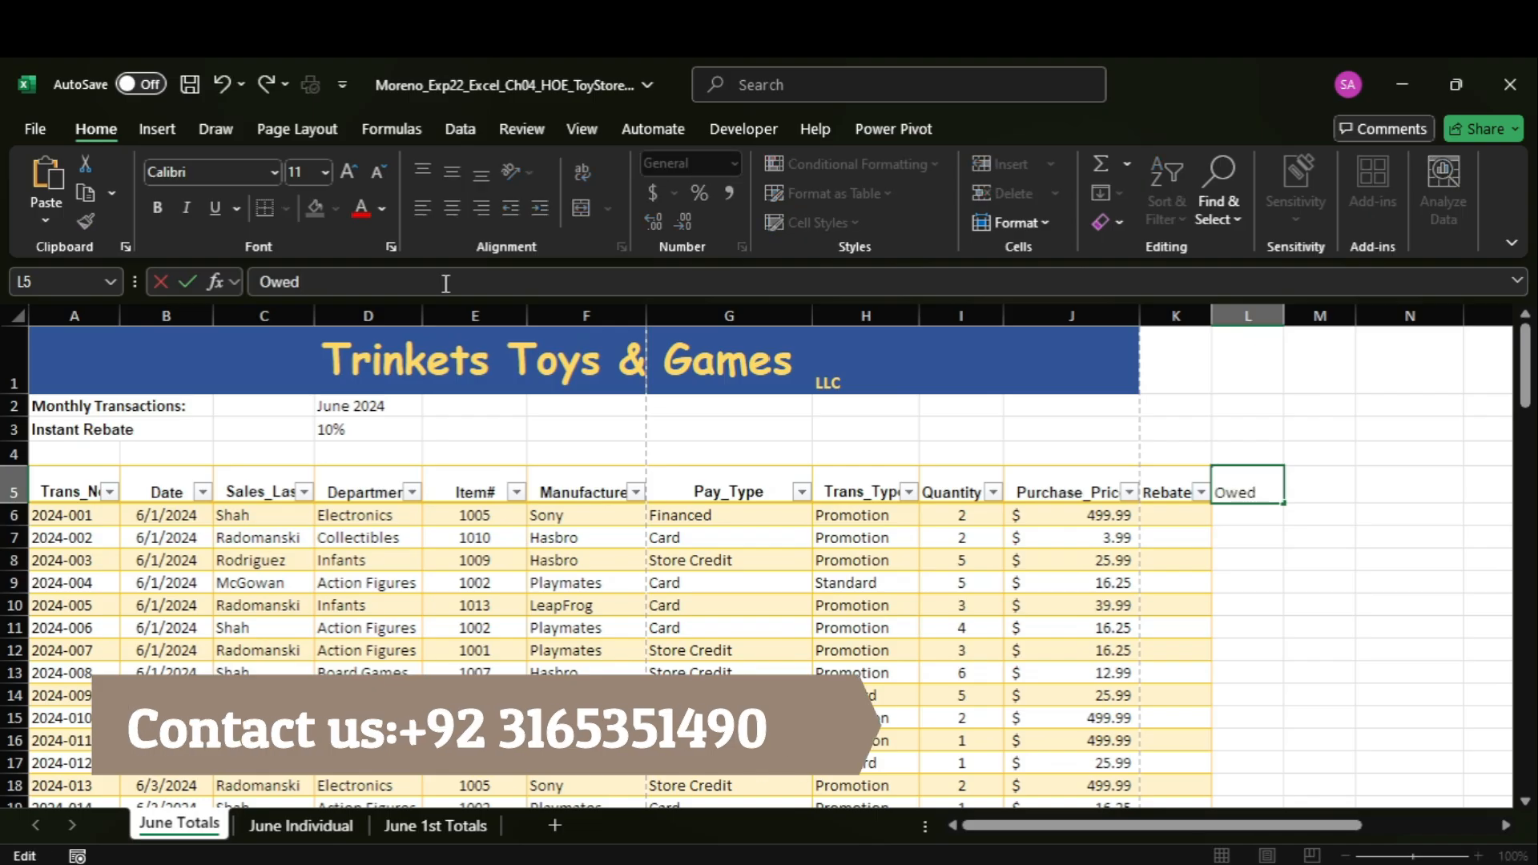
{"action": "key", "text": "Return"}
Check the column width requirement in the Word instructions and autofit the width of columns I:J in Excel.
{"action": "mouse_move", "coordinate": [1117, 860]}
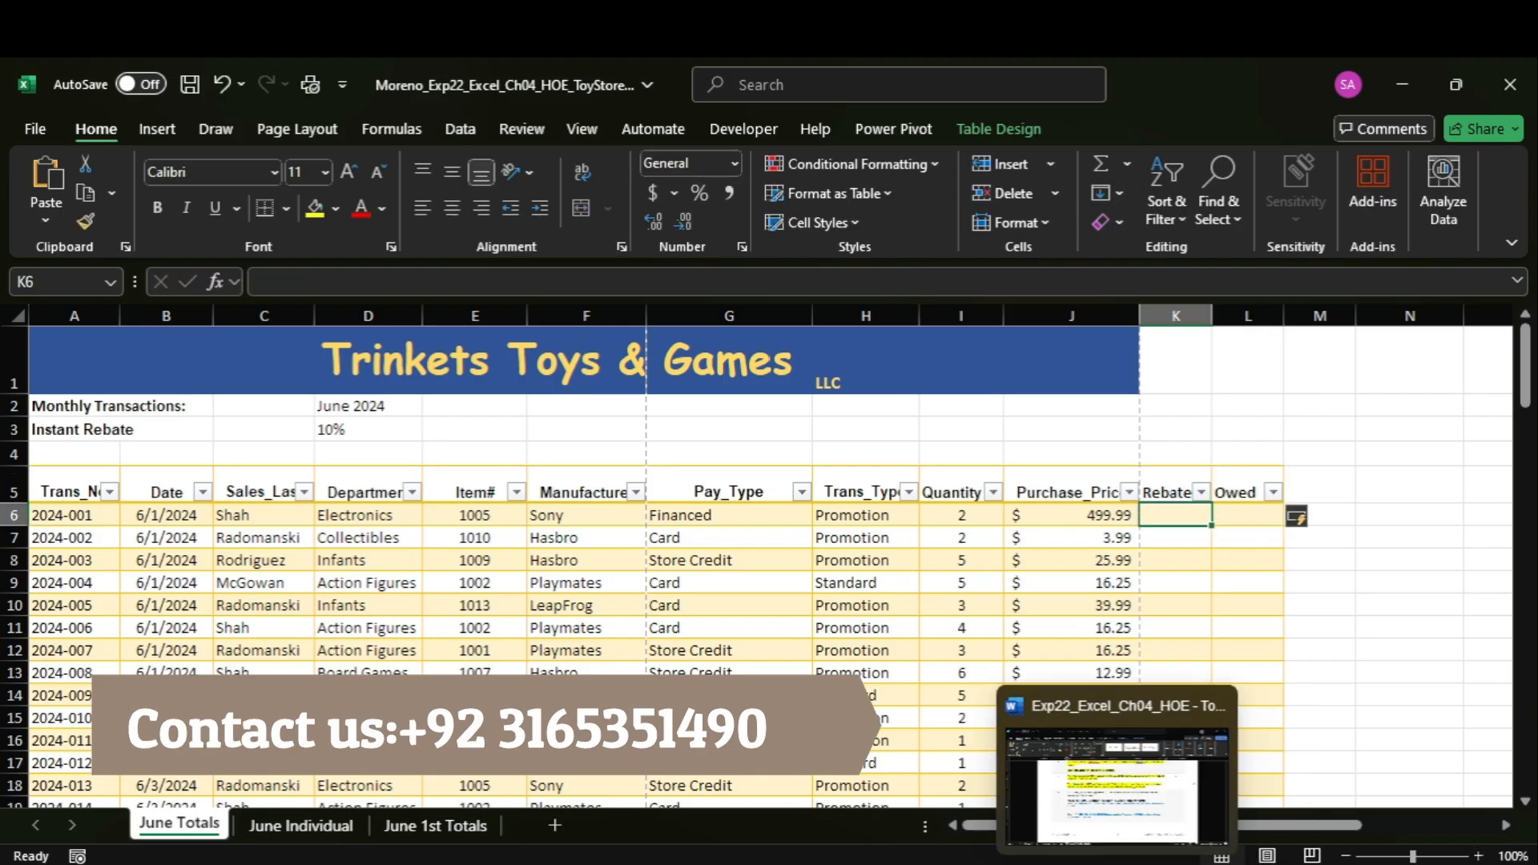
{"action": "left_click", "coordinate": [1089, 789]}
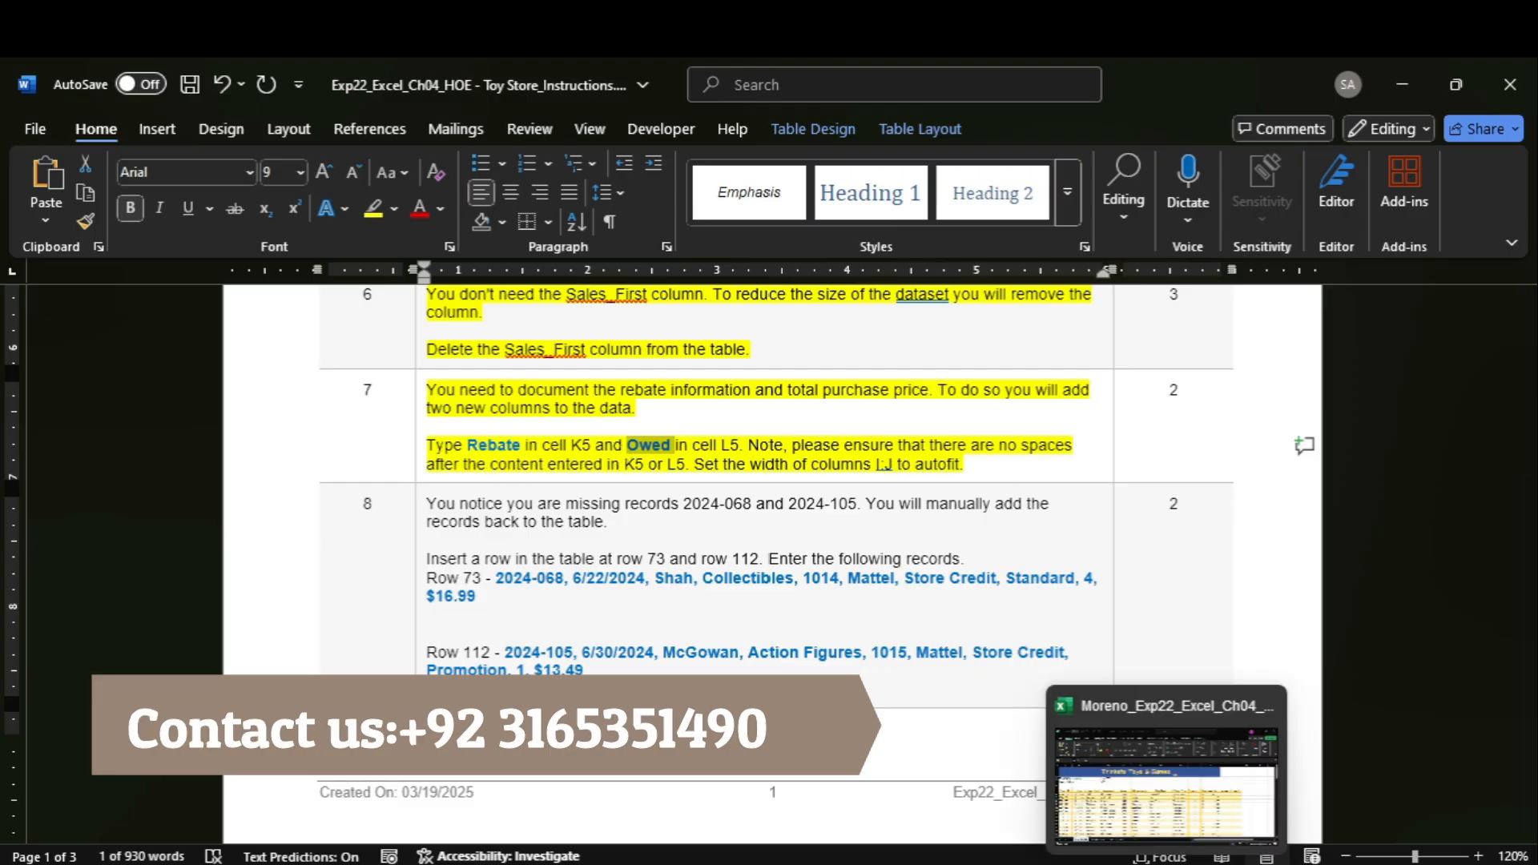
{"action": "left_click", "coordinate": [1170, 857]}
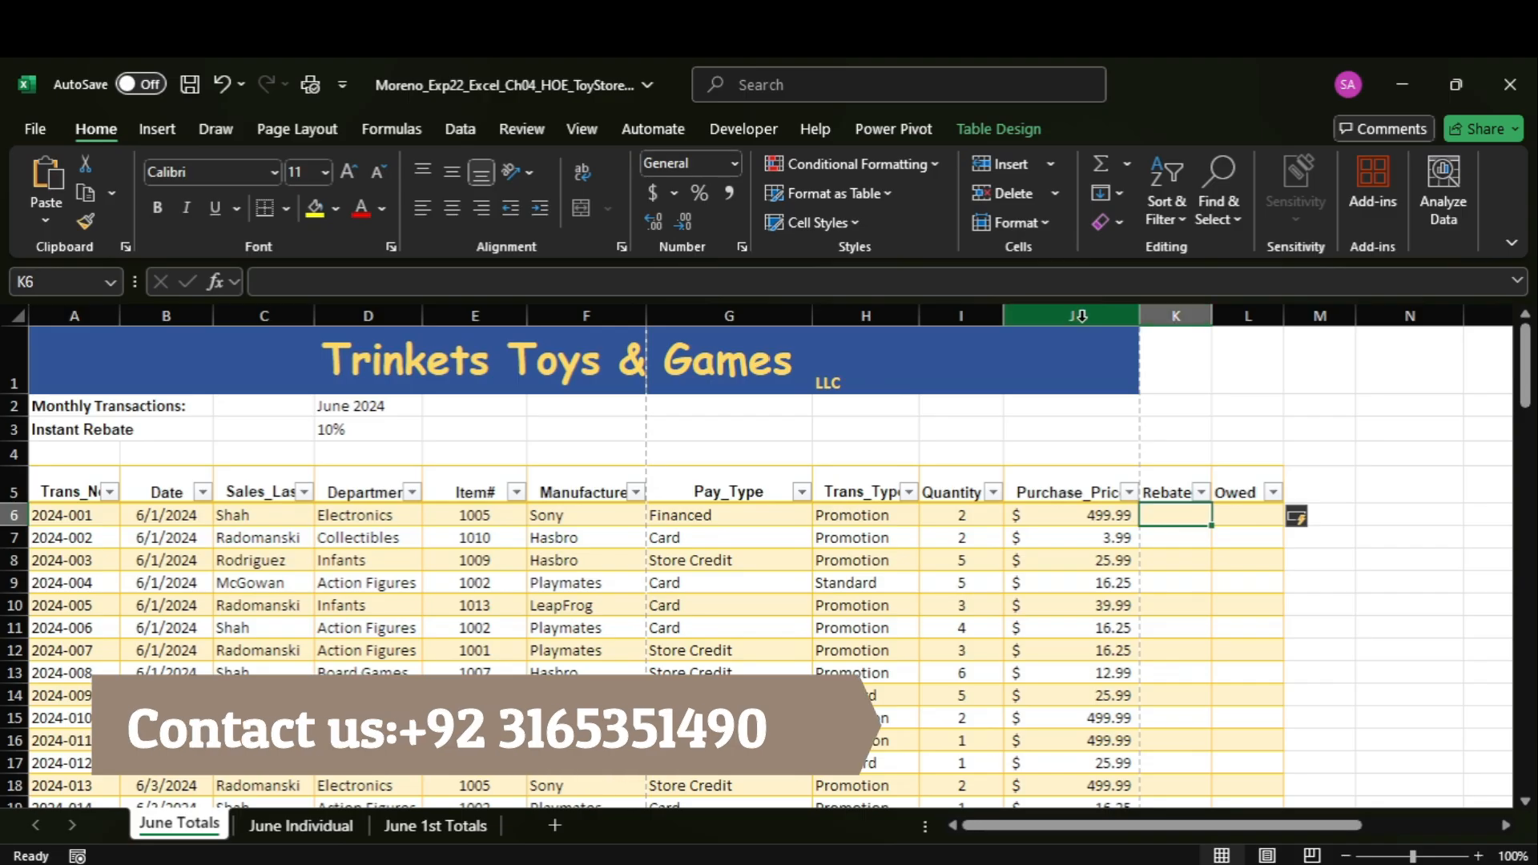
{"action": "mouse_move", "coordinate": [1166, 862]}
{"action": "mouse_move", "coordinate": [1117, 862]}
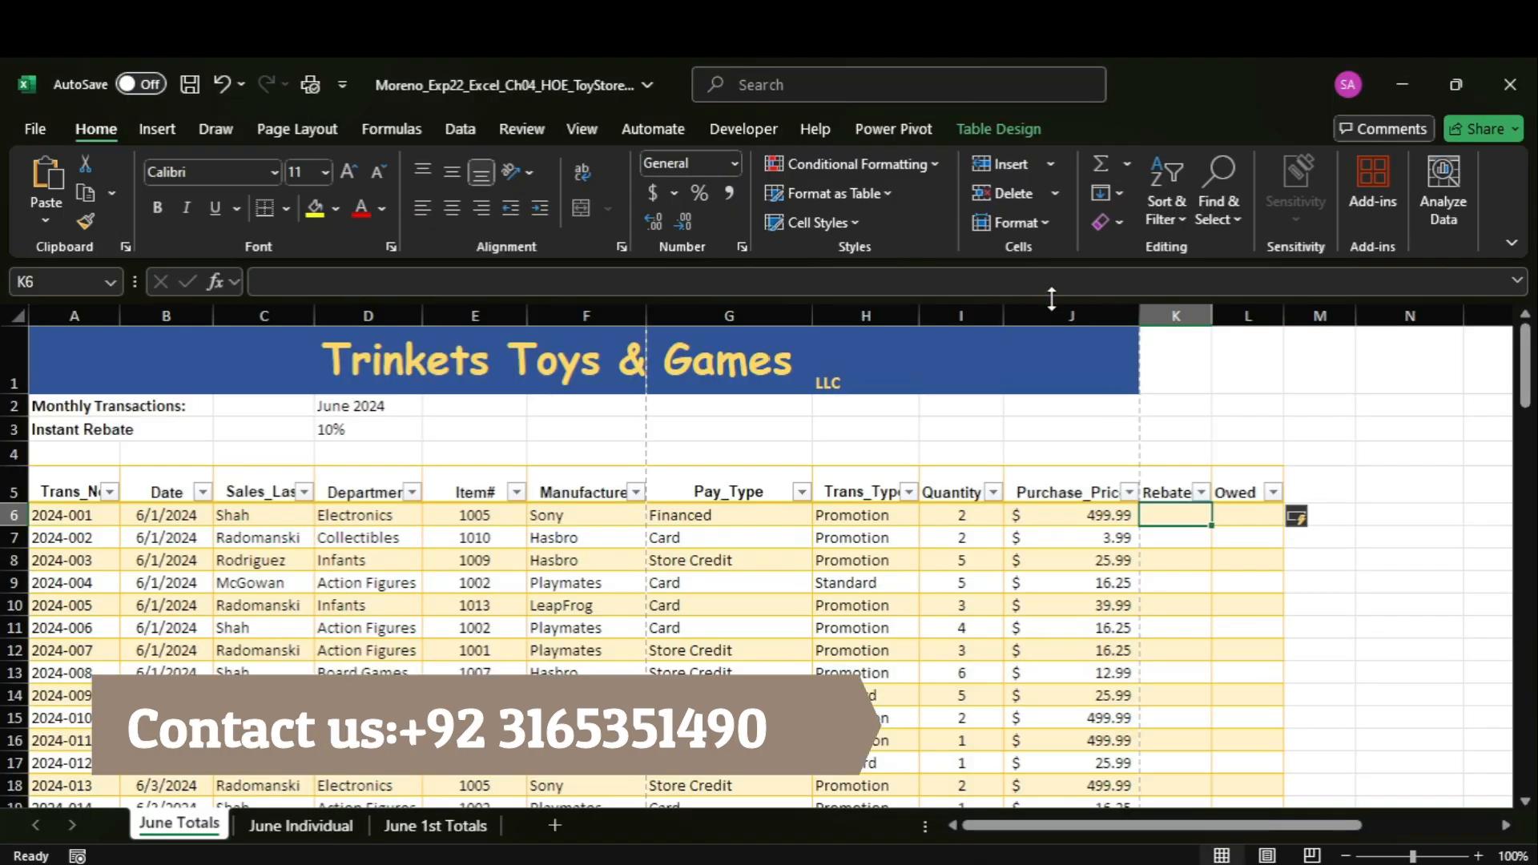
{"action": "left_click_drag", "start_coordinate": [989, 309], "coordinate": [1270, 312]}
{"action": "mouse_move", "coordinate": [1086, 795]}
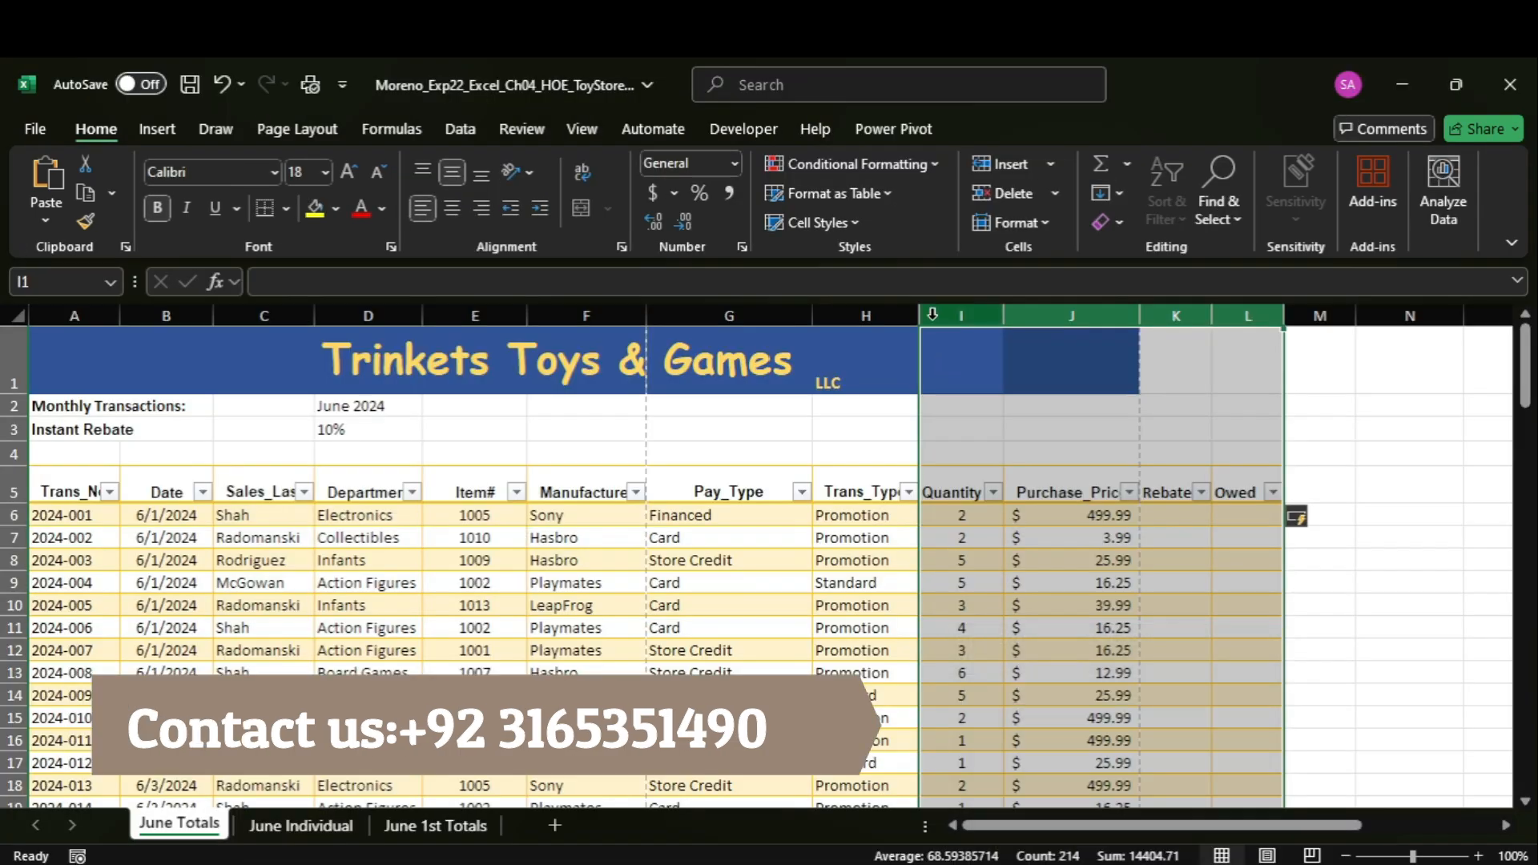
{"action": "left_click_drag", "start_coordinate": [934, 312], "coordinate": [1063, 301]}
{"action": "double_click", "coordinate": [1138, 311]}
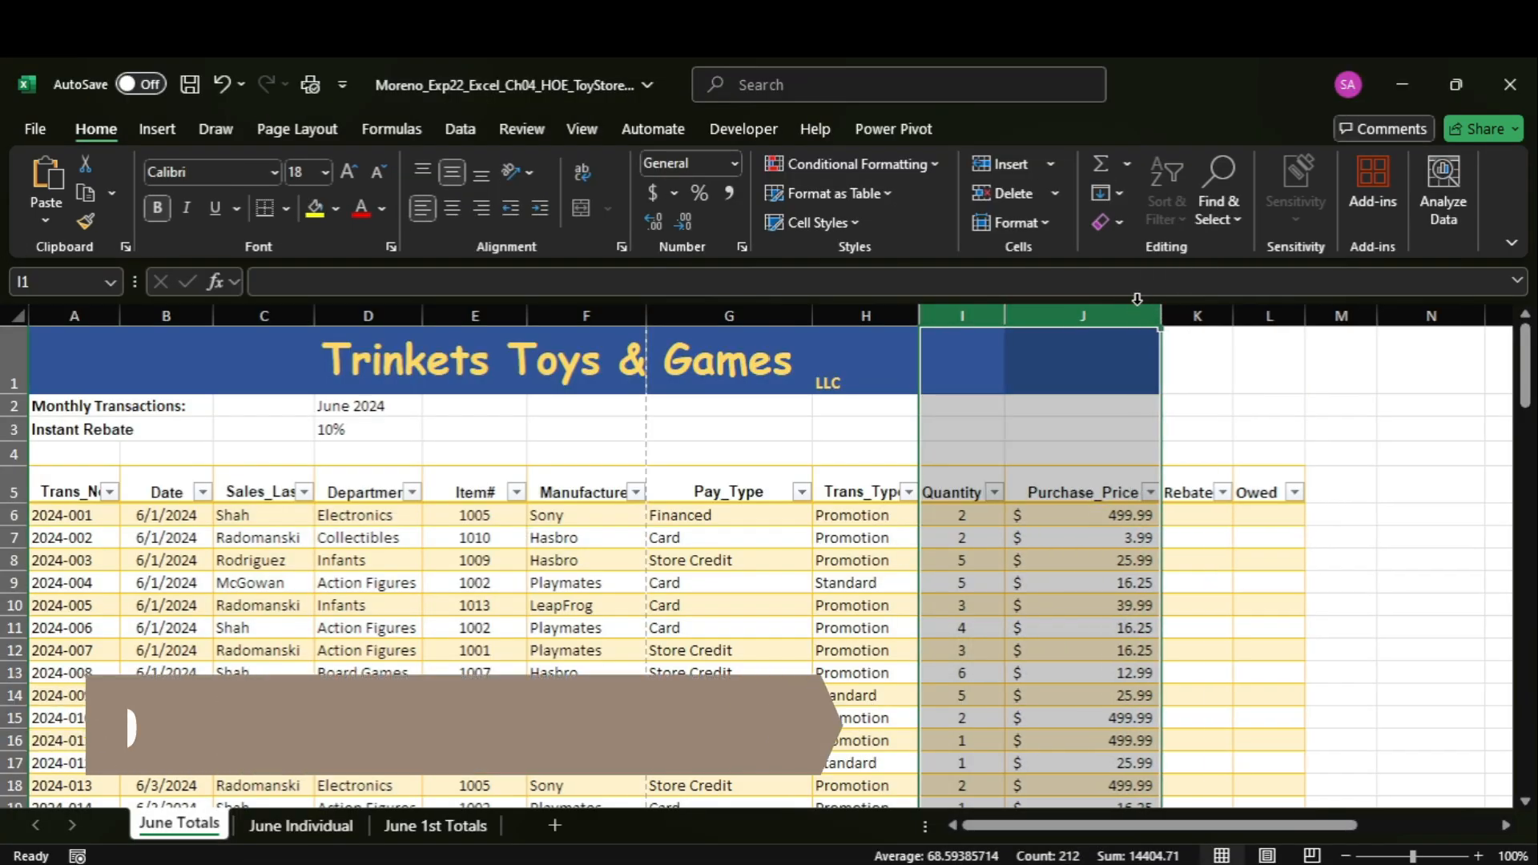
Switch to the Word instructions and highlight the step 8 text about adding the missing records in yellow.
{"action": "mouse_move", "coordinate": [1117, 862]}
{"action": "left_click", "coordinate": [1124, 779]}
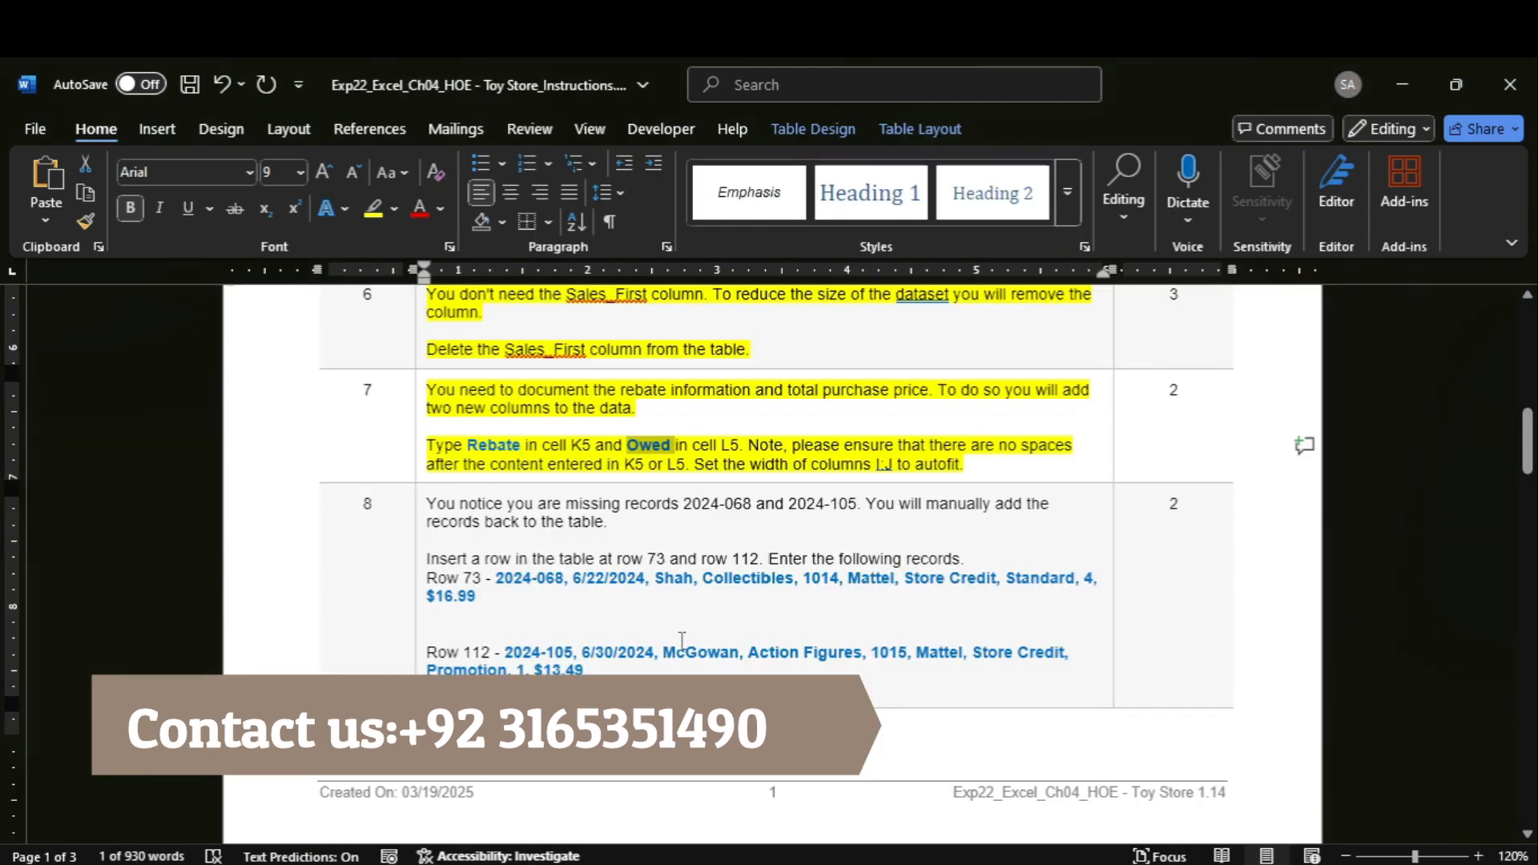
{"action": "left_click", "coordinate": [428, 506]}
{"action": "left_click", "coordinate": [373, 209]}
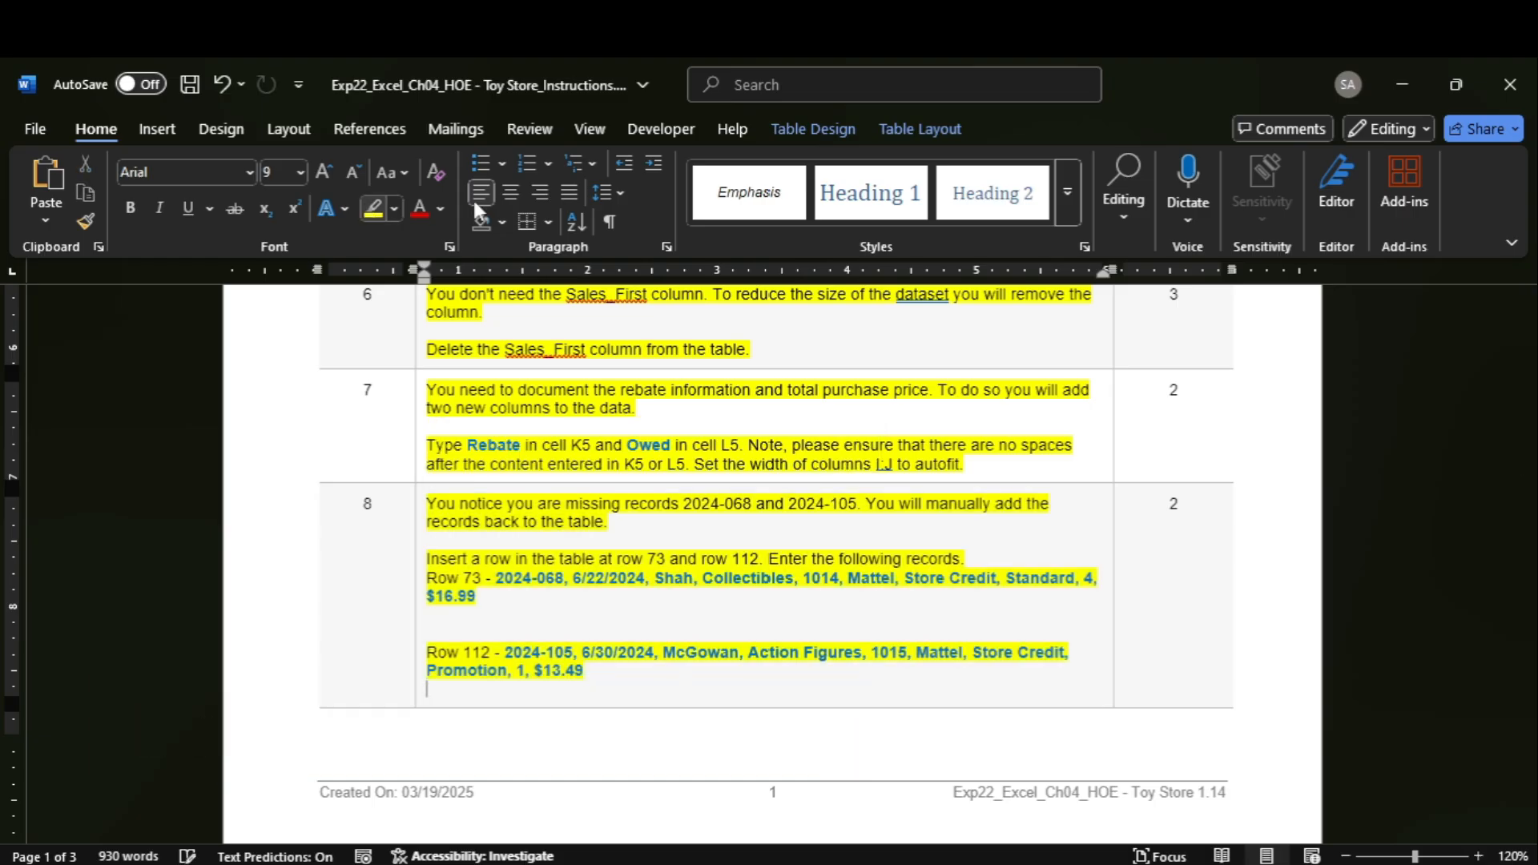
{"action": "mouse_move", "coordinate": [1518, 438]}
{"action": "left_mouse_down"}
{"action": "mouse_move", "coordinate": [1530, 673]}
{"action": "mouse_move", "coordinate": [1489, 383]}
{"action": "mouse_move", "coordinate": [1508, 515]}
{"action": "mouse_move", "coordinate": [1503, 450]}
{"action": "left_mouse_up"}
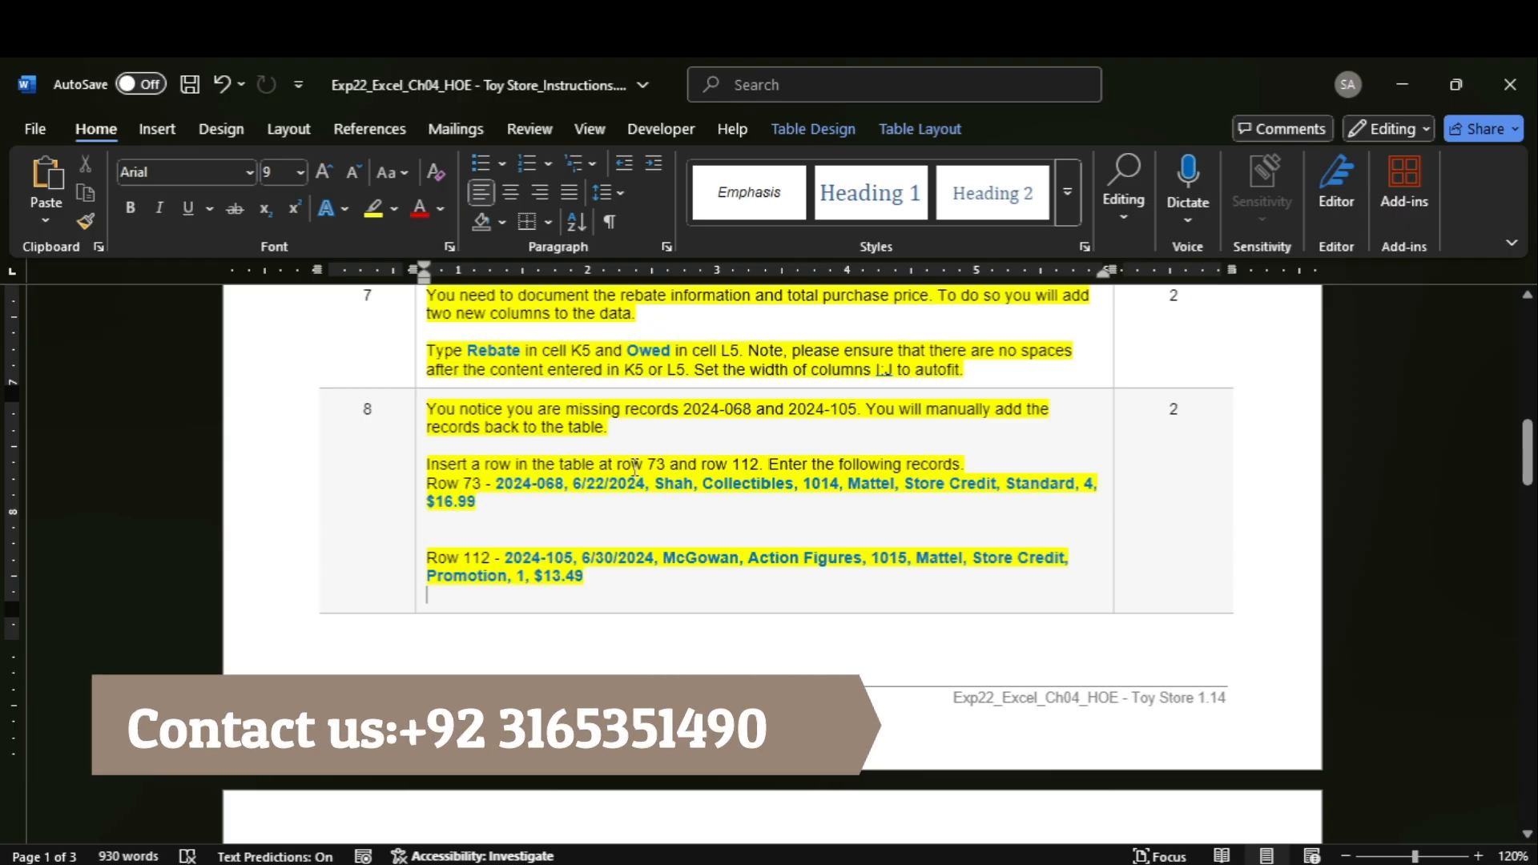
Switch to the Excel workbook and insert a blank row at row 73 of the Totals table.
{"action": "mouse_move", "coordinate": [1157, 862]}
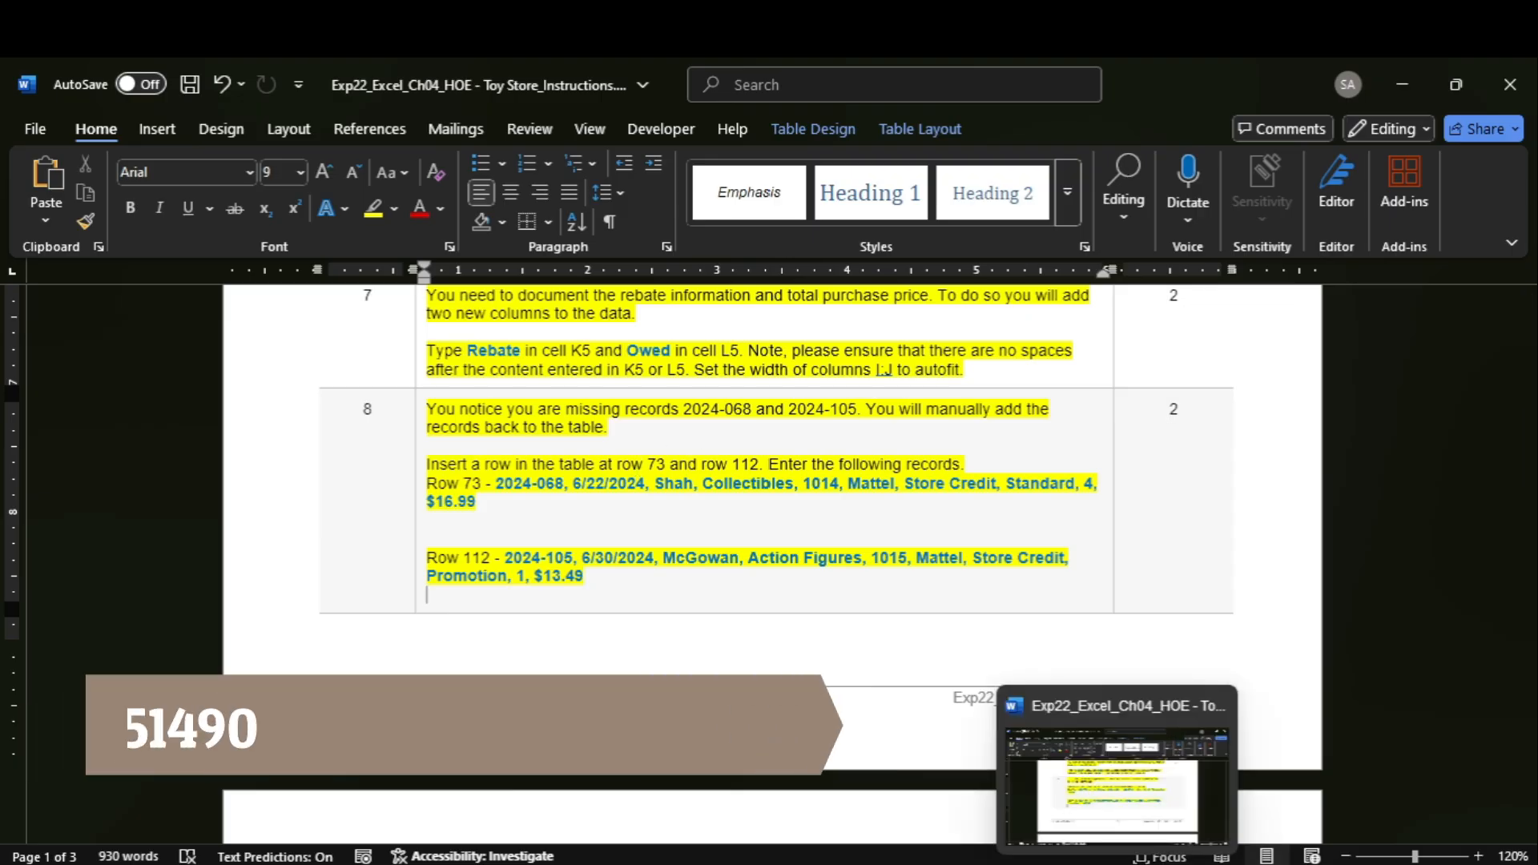
{"action": "left_click", "coordinate": [1145, 813]}
{"action": "left_click_drag", "start_coordinate": [1525, 361], "coordinate": [1531, 638]}
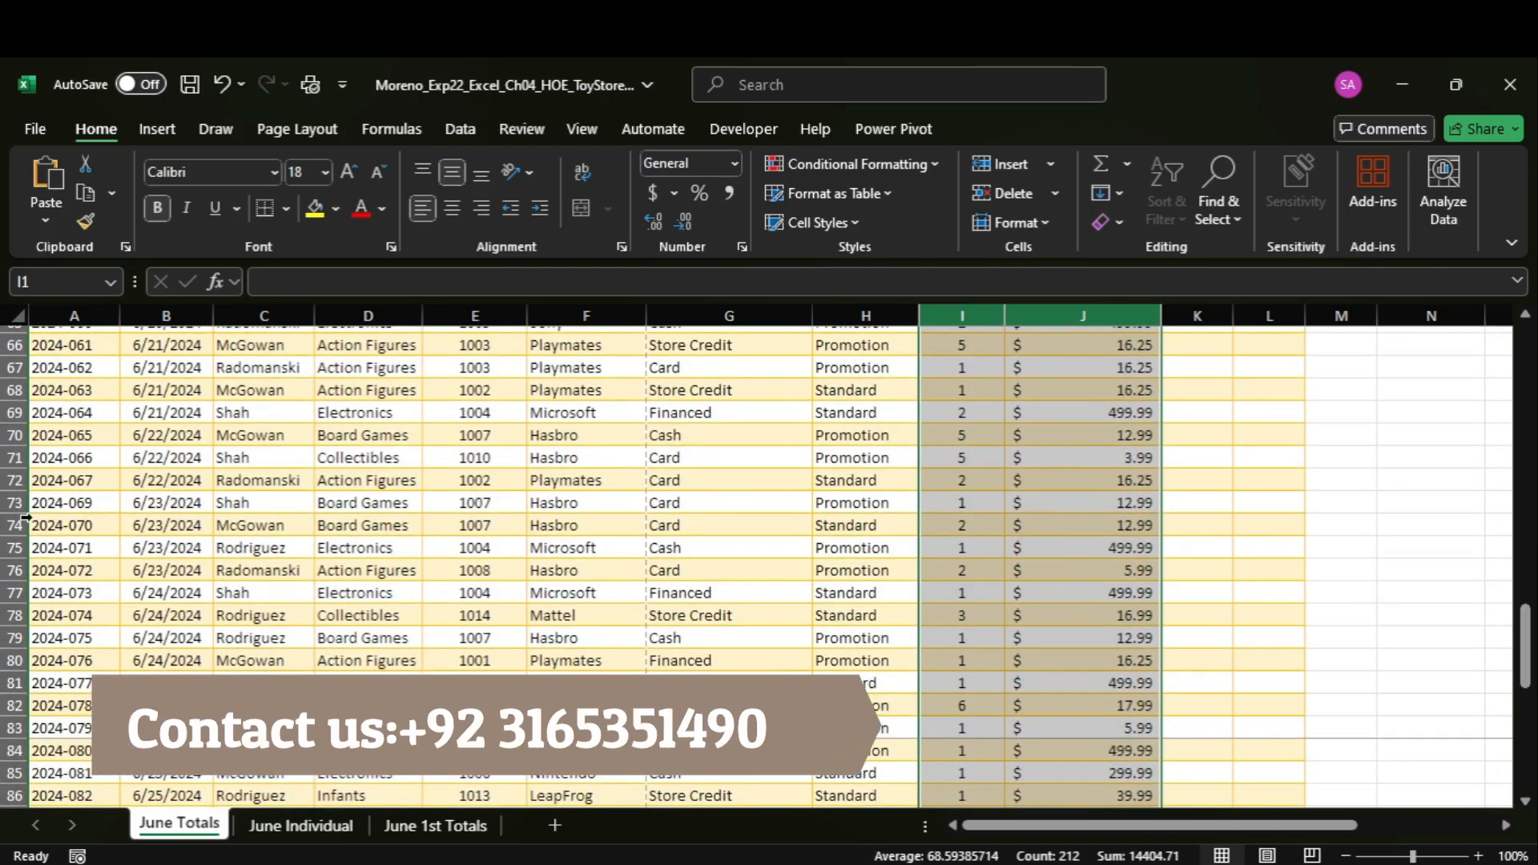
{"action": "left_click", "coordinate": [11, 505]}
{"action": "right_click", "coordinate": [11, 505]}
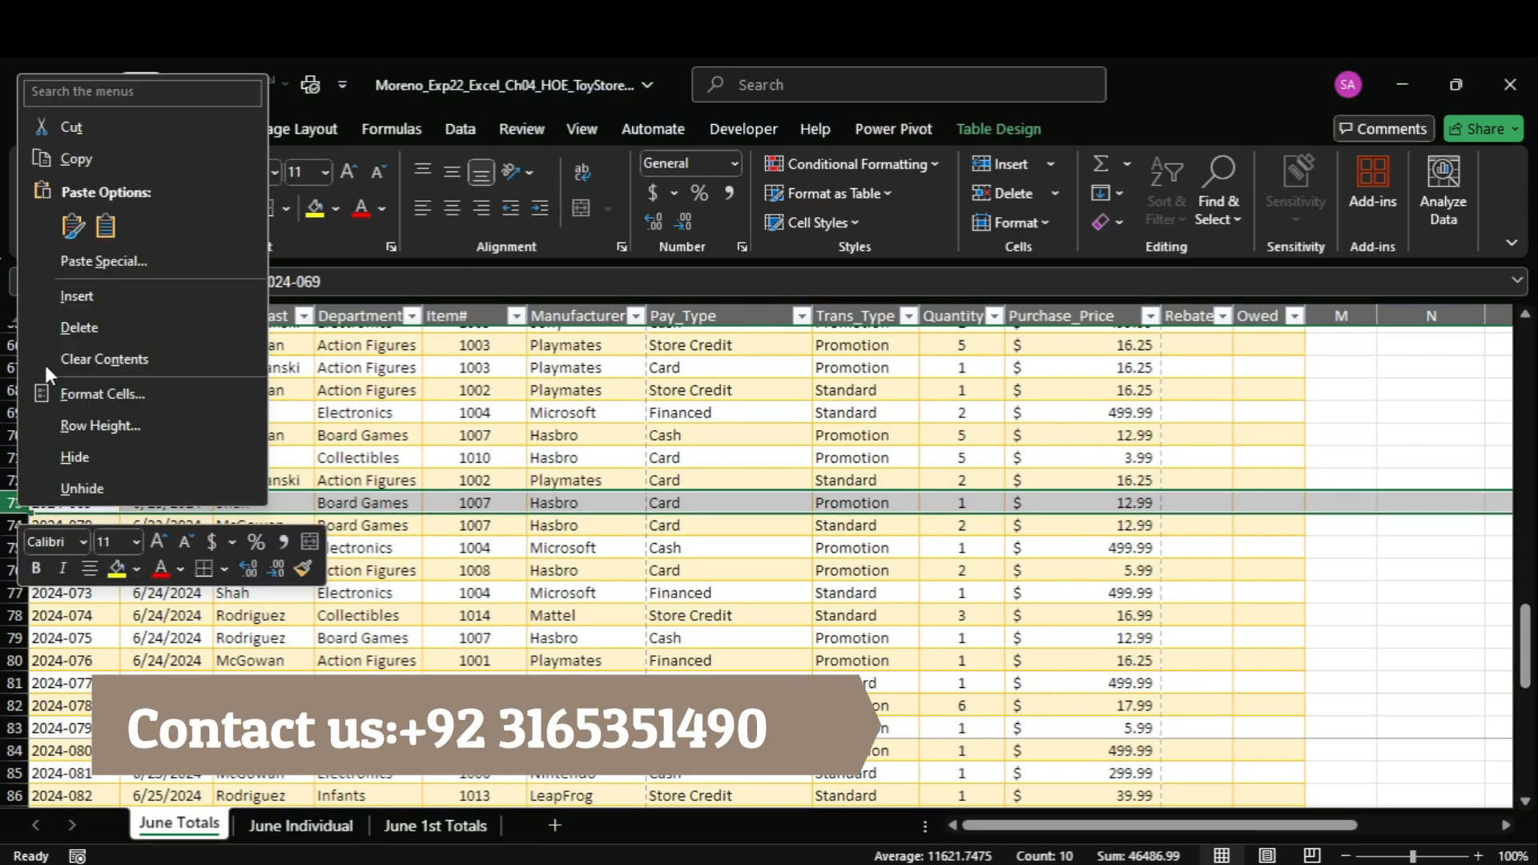
{"action": "left_click", "coordinate": [80, 298]}
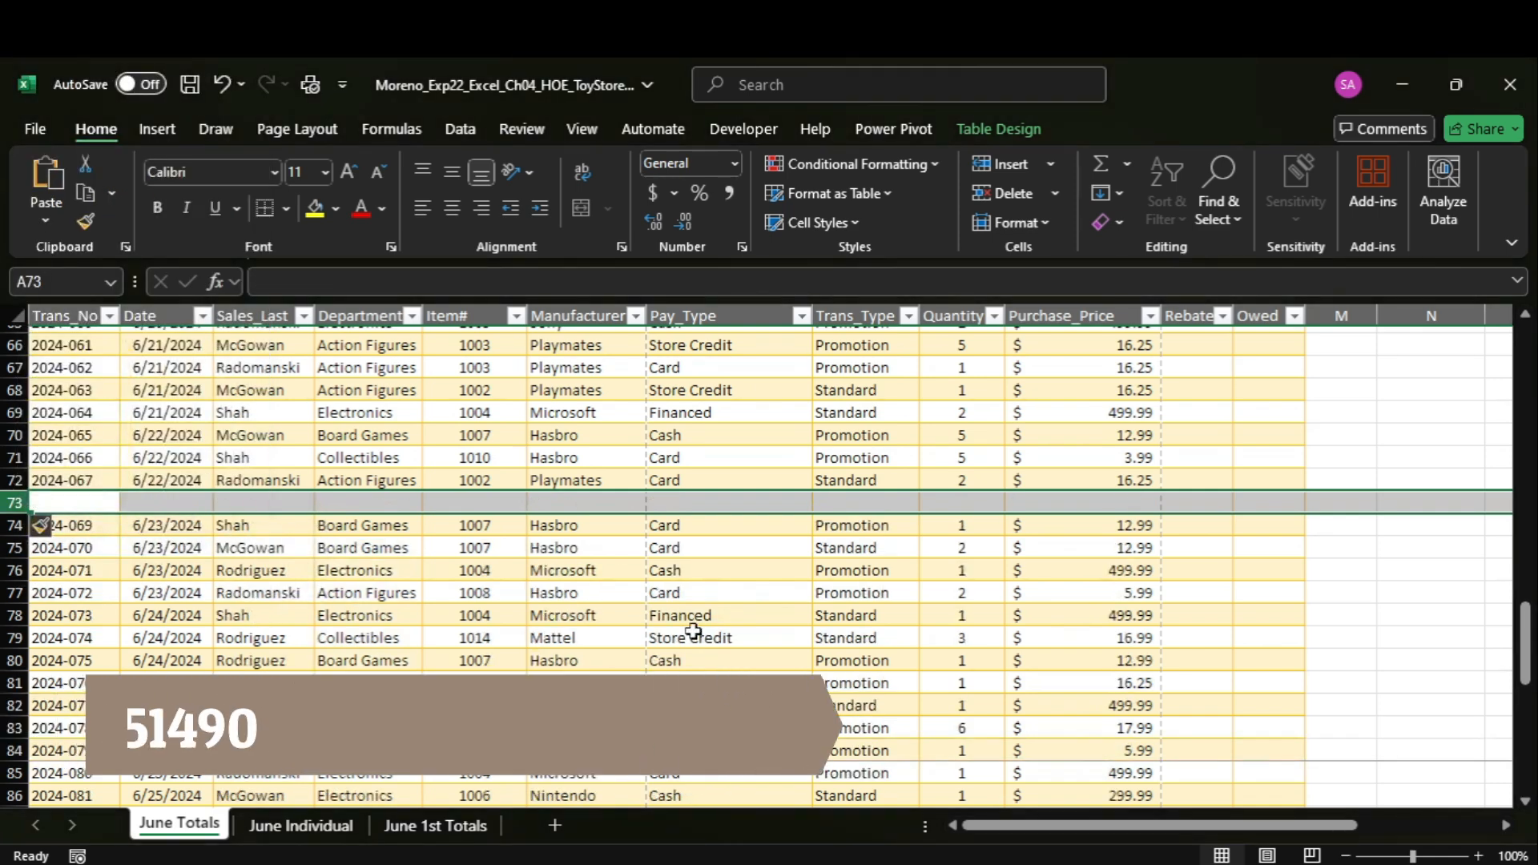
Copy the transaction number of the row 73 record from Word and enter it in cell A73 in Excel.
{"action": "mouse_move", "coordinate": [1116, 862]}
{"action": "left_click", "coordinate": [1116, 801]}
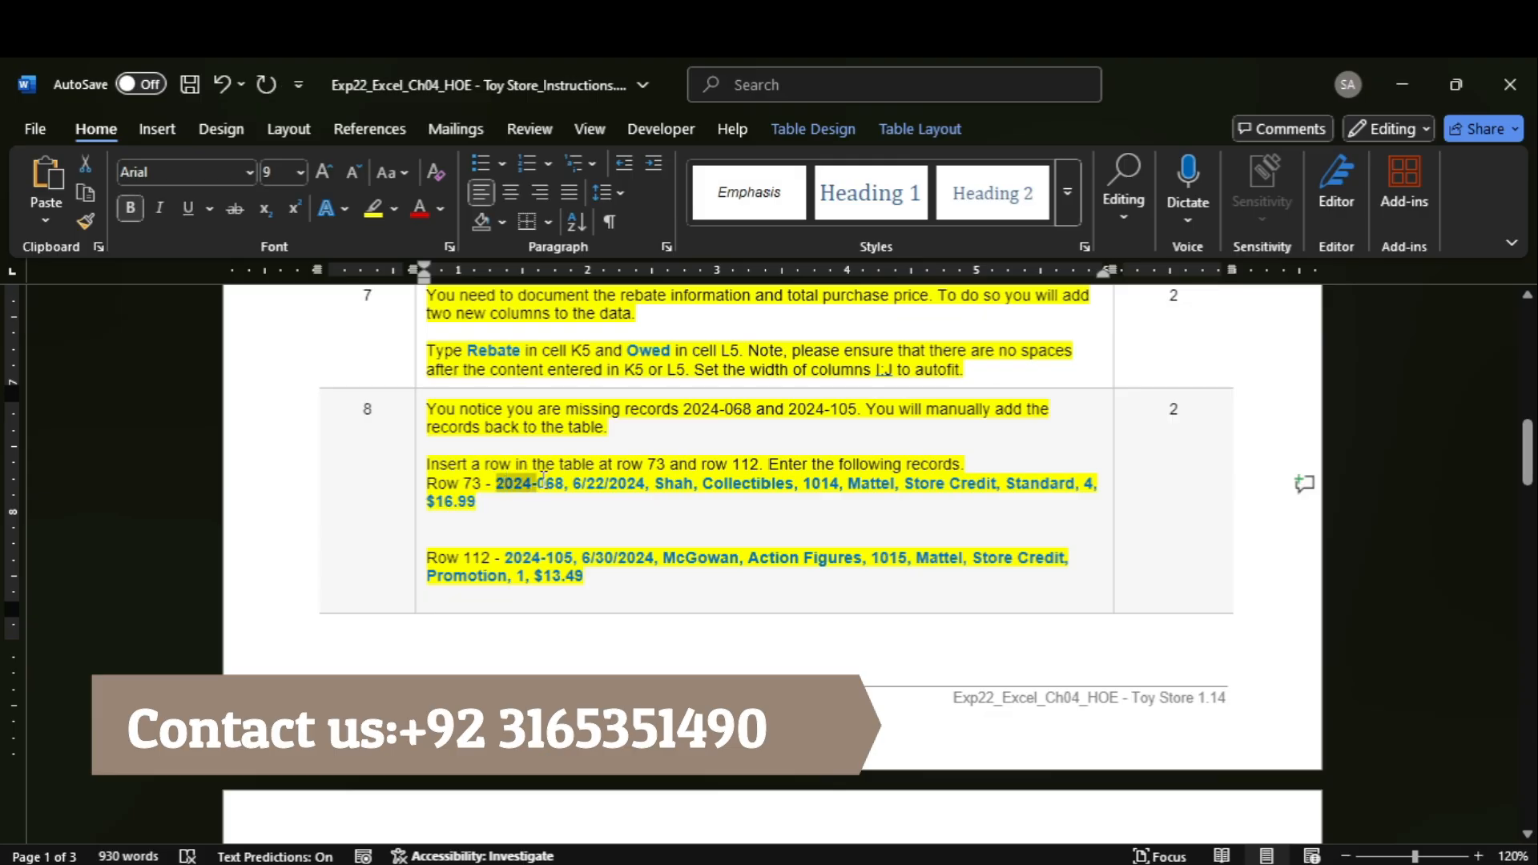
{"action": "left_click_drag", "start_coordinate": [544, 479], "coordinate": [548, 491]}
{"action": "mouse_move", "coordinate": [1167, 862]}
{"action": "left_click", "coordinate": [1167, 778]}
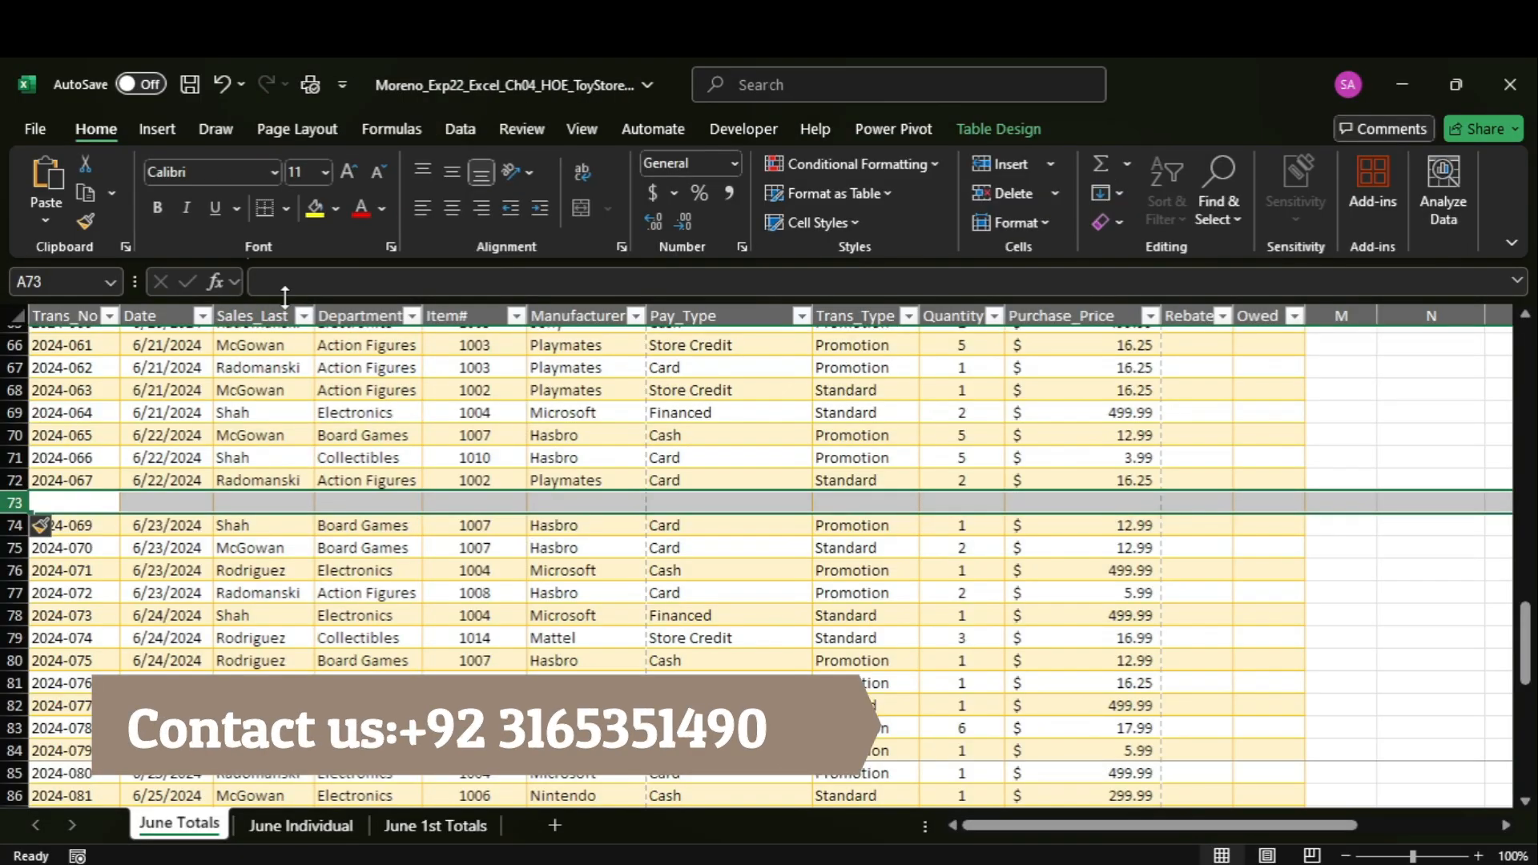
{"action": "key", "text": "ctrl+v"}
{"action": "key", "text": "Tab"}
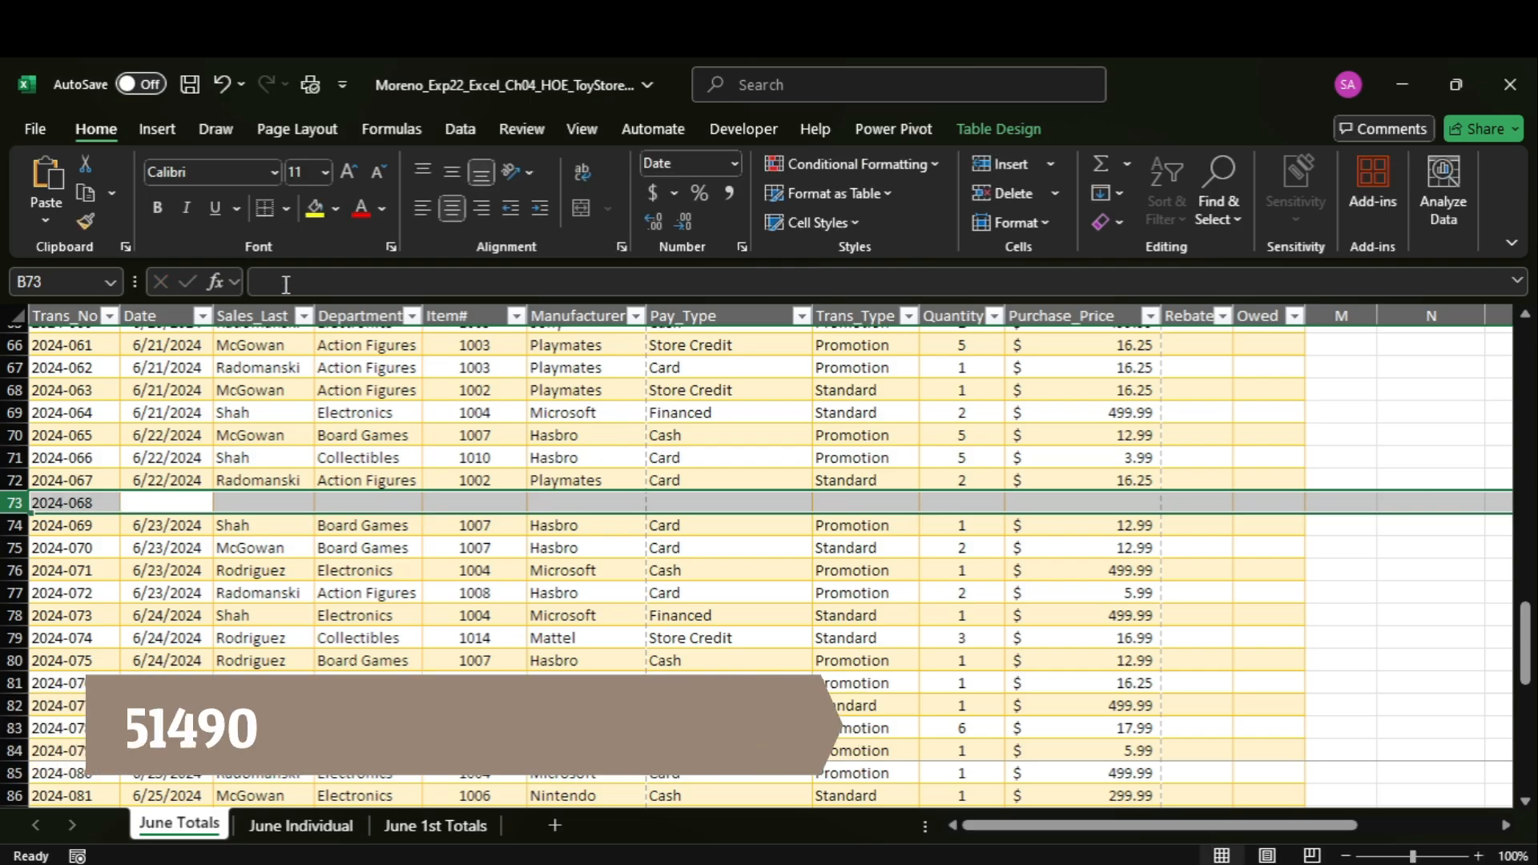
Copy the date 6/22/2024 of the row 73 record from the Word instructions and enter it in cell B73 in Excel.
{"action": "mouse_move", "coordinate": [1107, 862]}
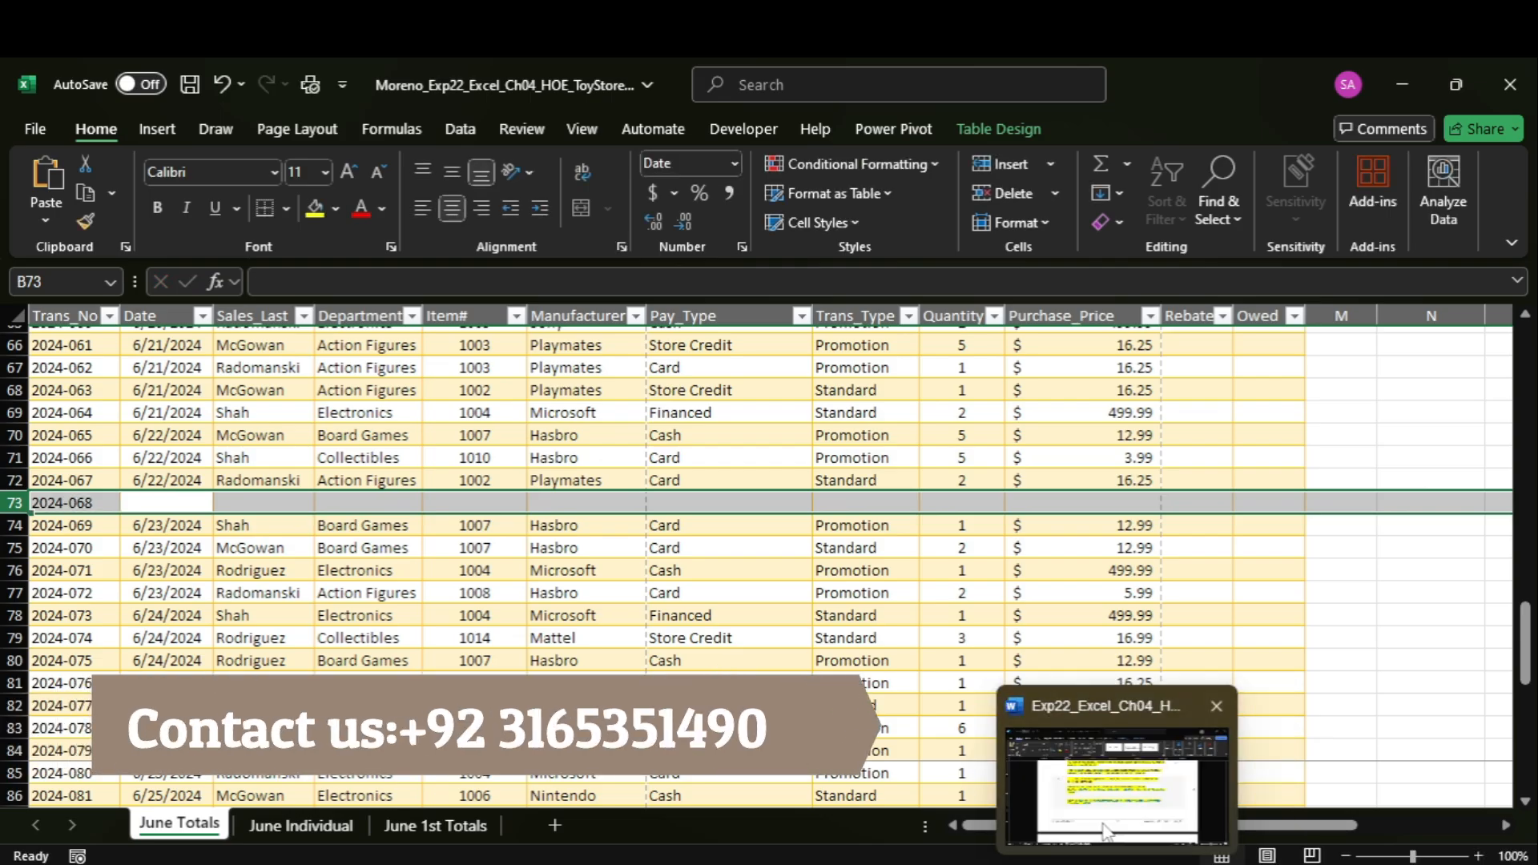
{"action": "left_click", "coordinate": [1107, 773]}
{"action": "double_click", "coordinate": [579, 484]}
{"action": "left_click_drag", "start_coordinate": [574, 484], "coordinate": [619, 485]}
{"action": "mouse_move", "coordinate": [1167, 862]}
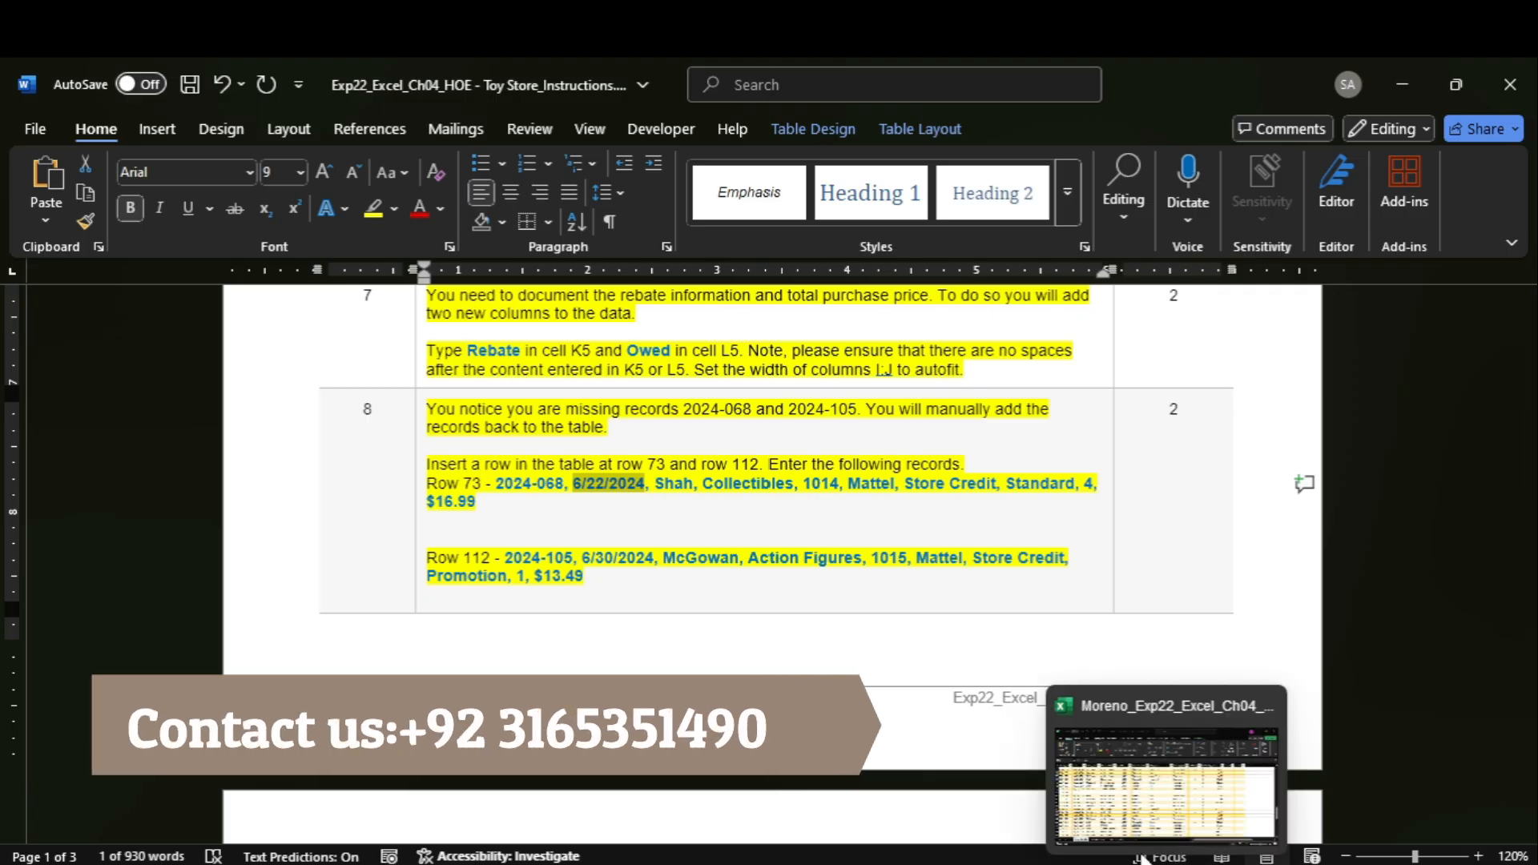
{"action": "left_click", "coordinate": [1167, 773]}
{"action": "key", "text": "ctrl+v"}
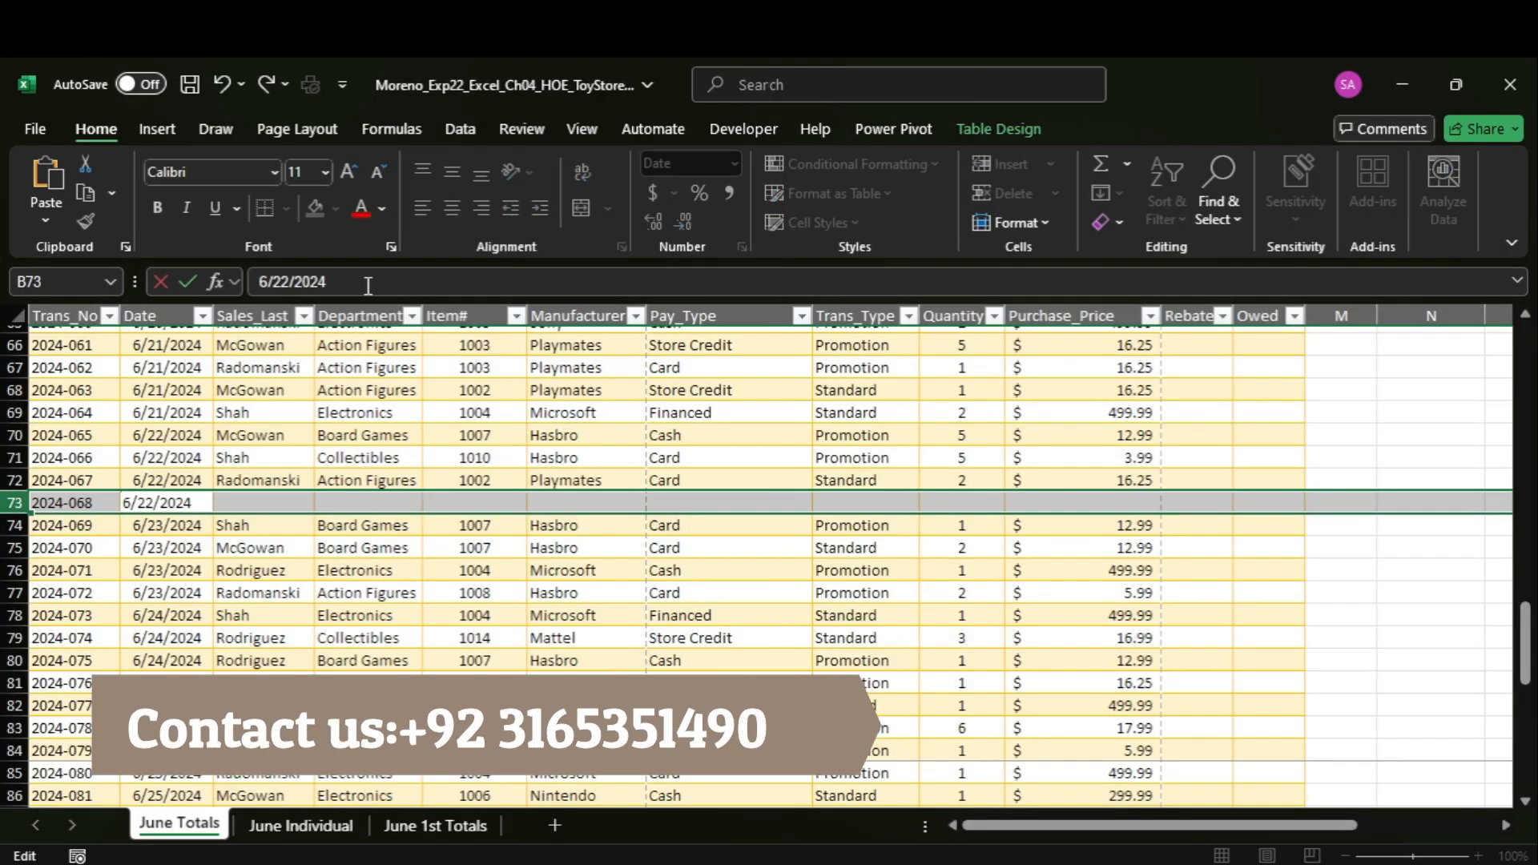
{"action": "key", "text": "Tab"}
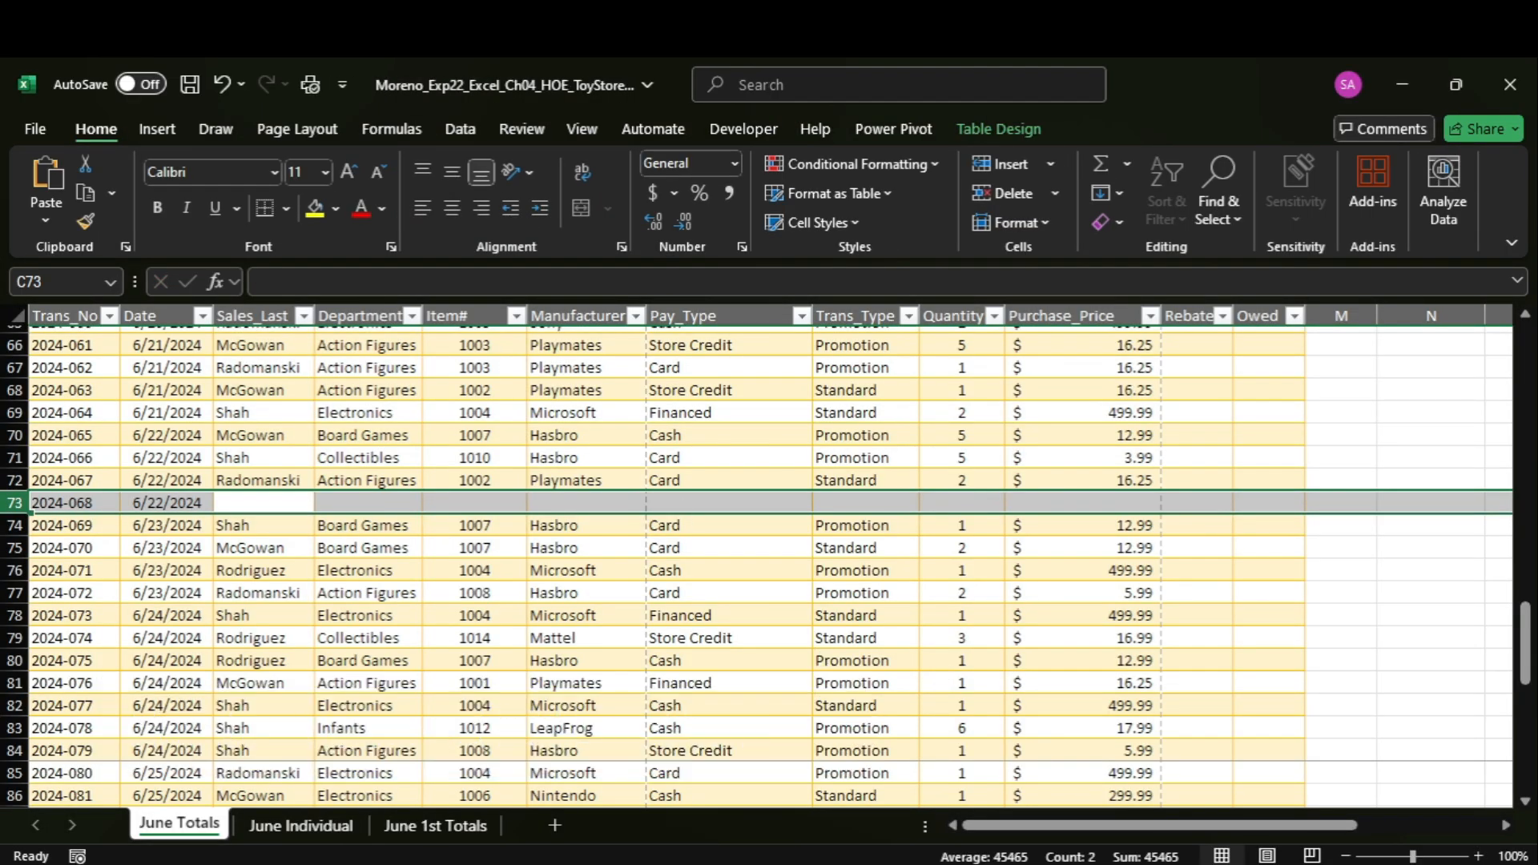
Copy the salesperson's last name of the row 73 record from Word and enter it in cell C73 in Excel.
{"action": "left_click", "coordinate": [1084, 771]}
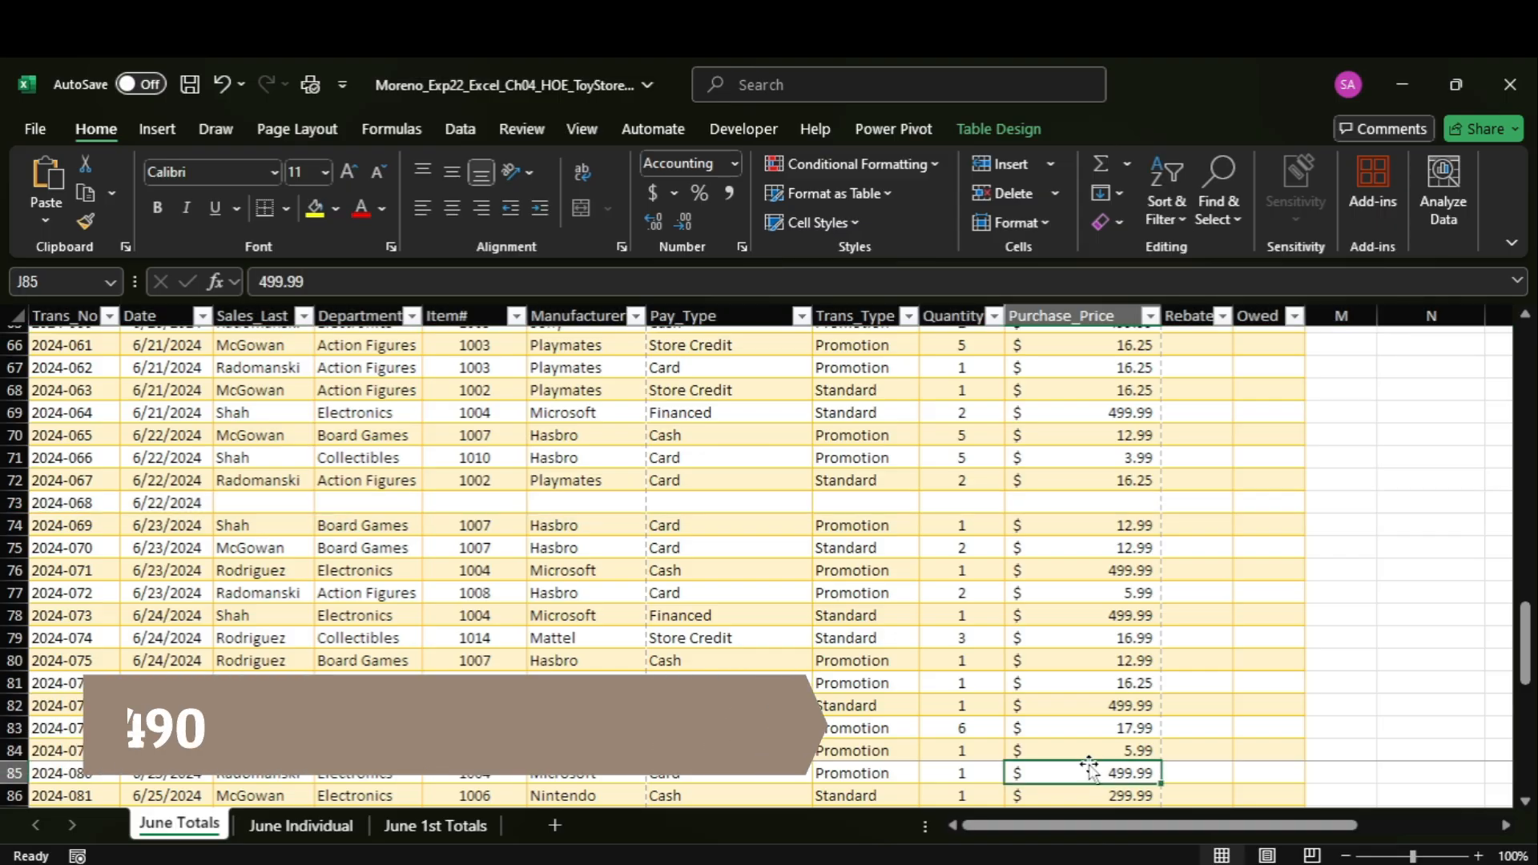
{"action": "left_click", "coordinate": [262, 511]}
{"action": "mouse_move", "coordinate": [1062, 862]}
{"action": "left_click", "coordinate": [1064, 761]}
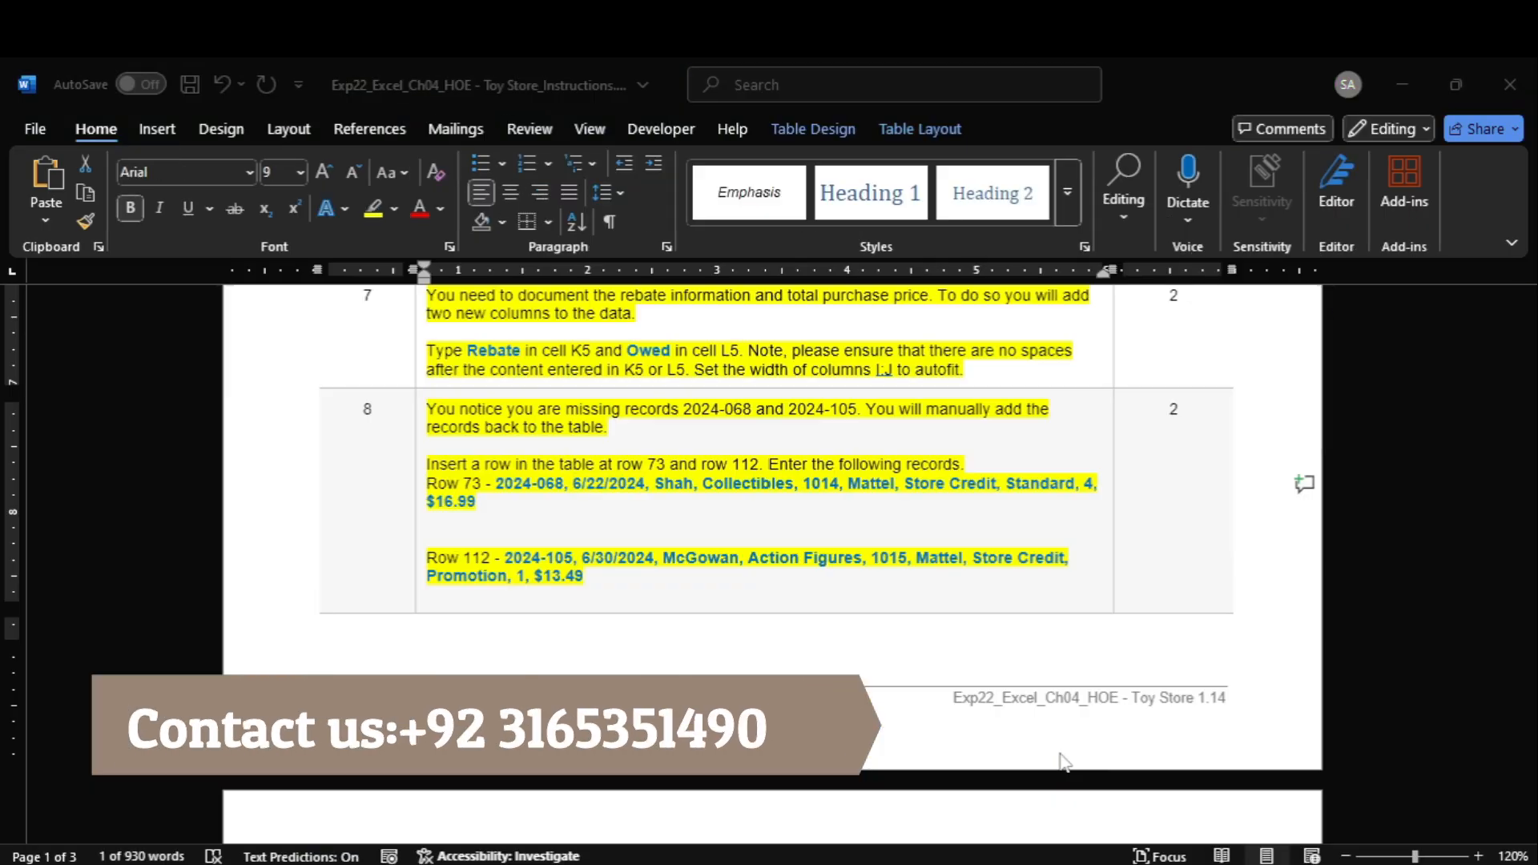
{"action": "double_click", "coordinate": [673, 483]}
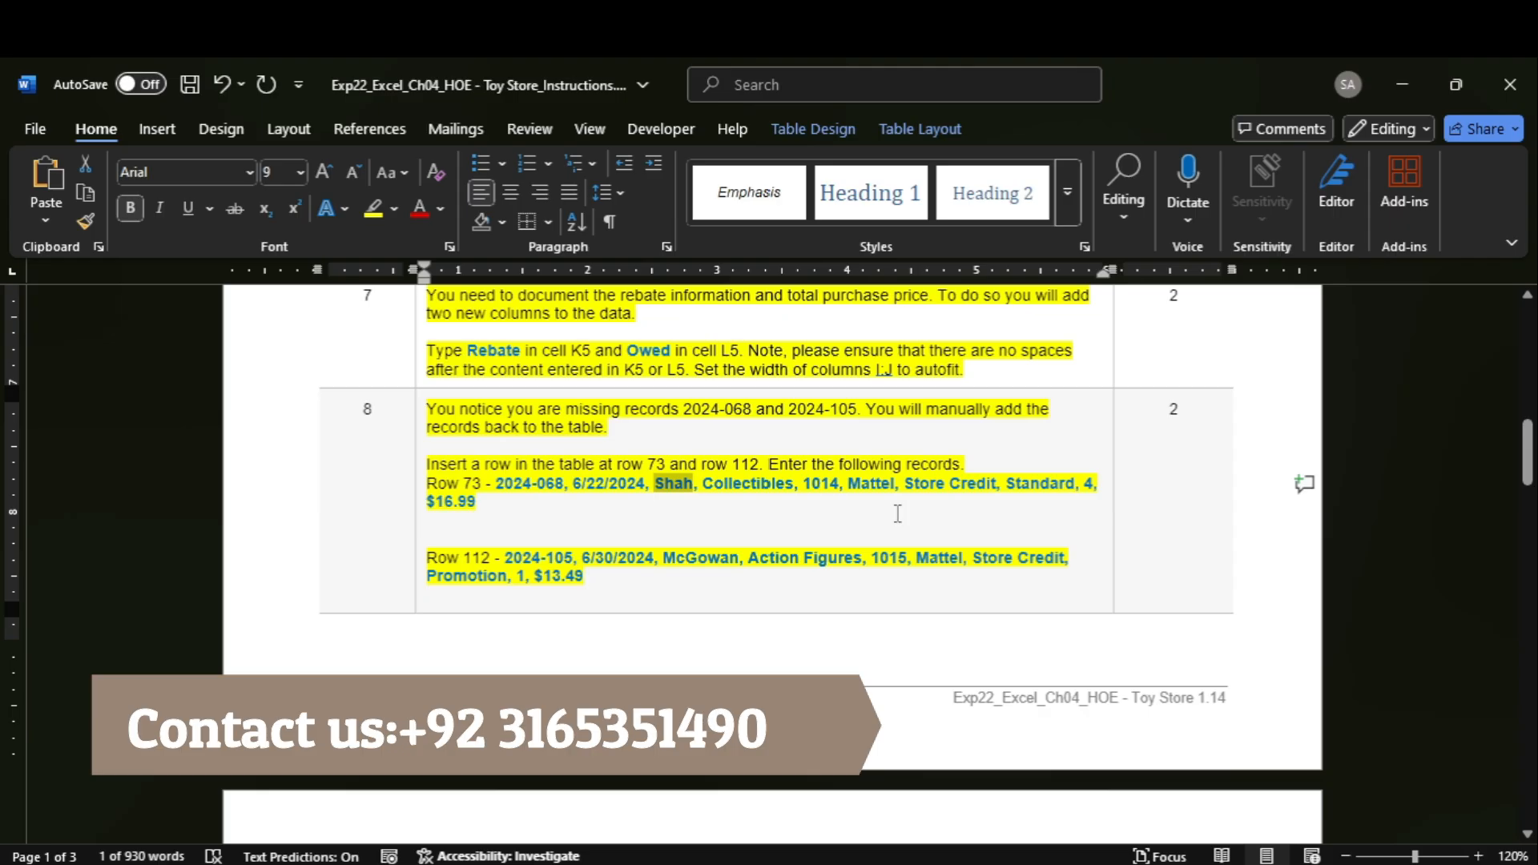
{"action": "mouse_move", "coordinate": [1122, 862]}
{"action": "left_click", "coordinate": [1169, 761]}
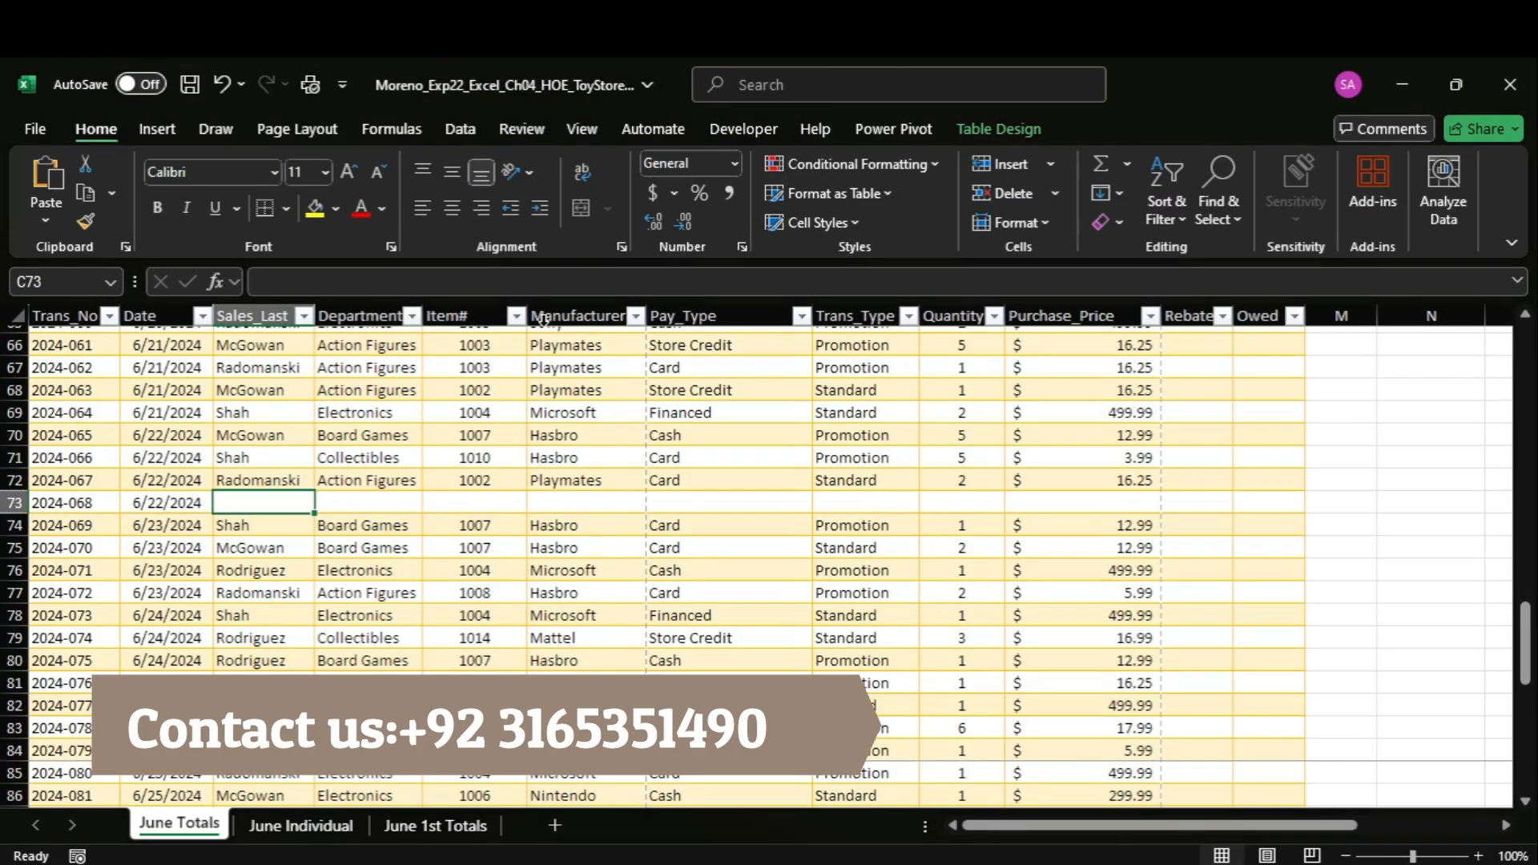
{"action": "left_click", "coordinate": [417, 282]}
{"action": "key", "text": "Tab"}
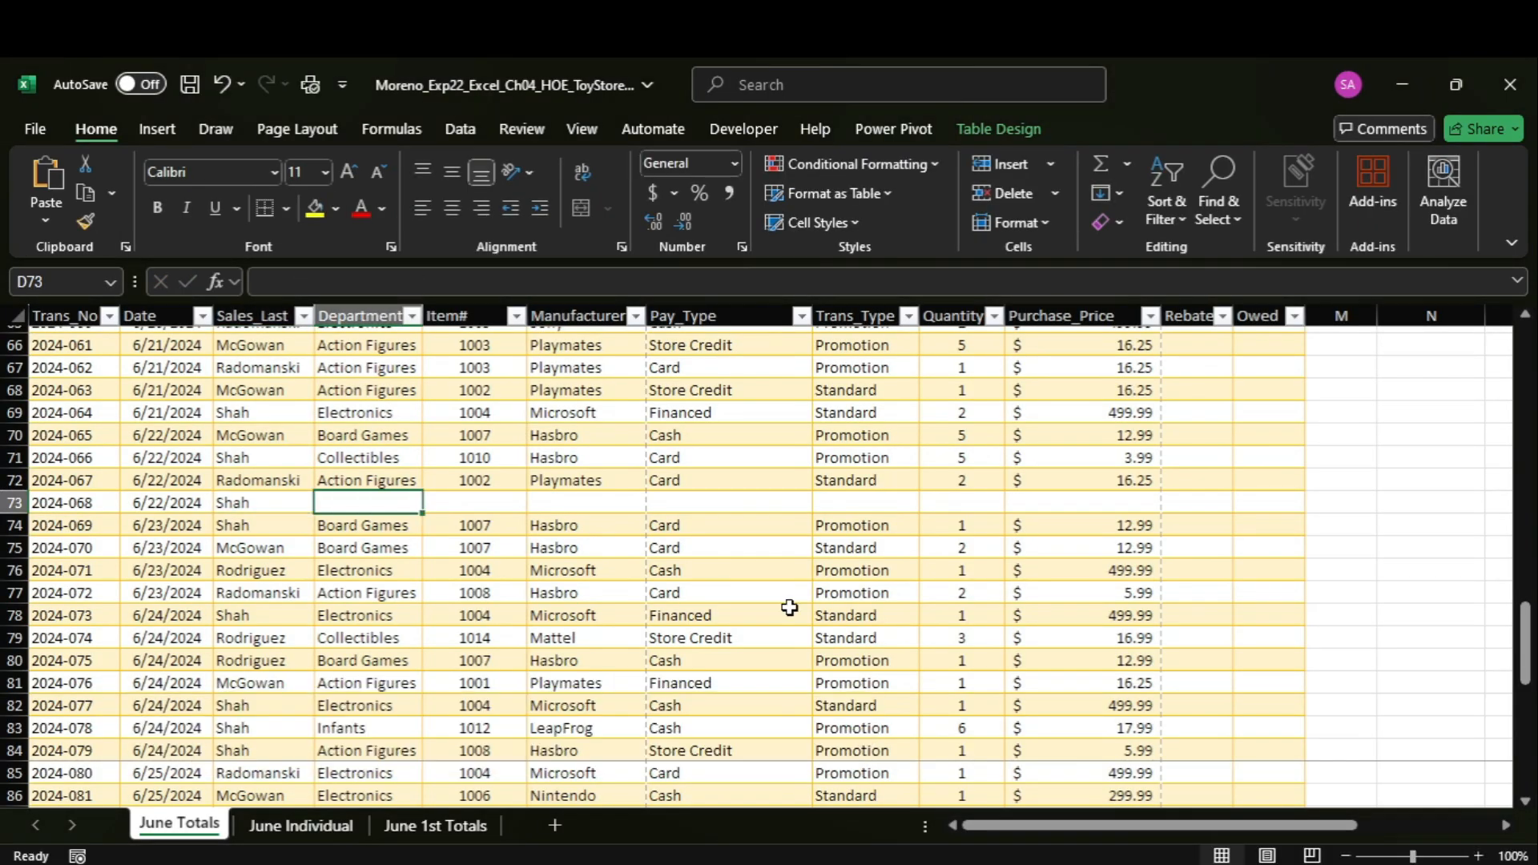
Copy the department Collectibles from Word into cell D73 in Excel and enter item number 1014 in E73.
{"action": "mouse_move", "coordinate": [1114, 862]}
{"action": "left_click", "coordinate": [1100, 809]}
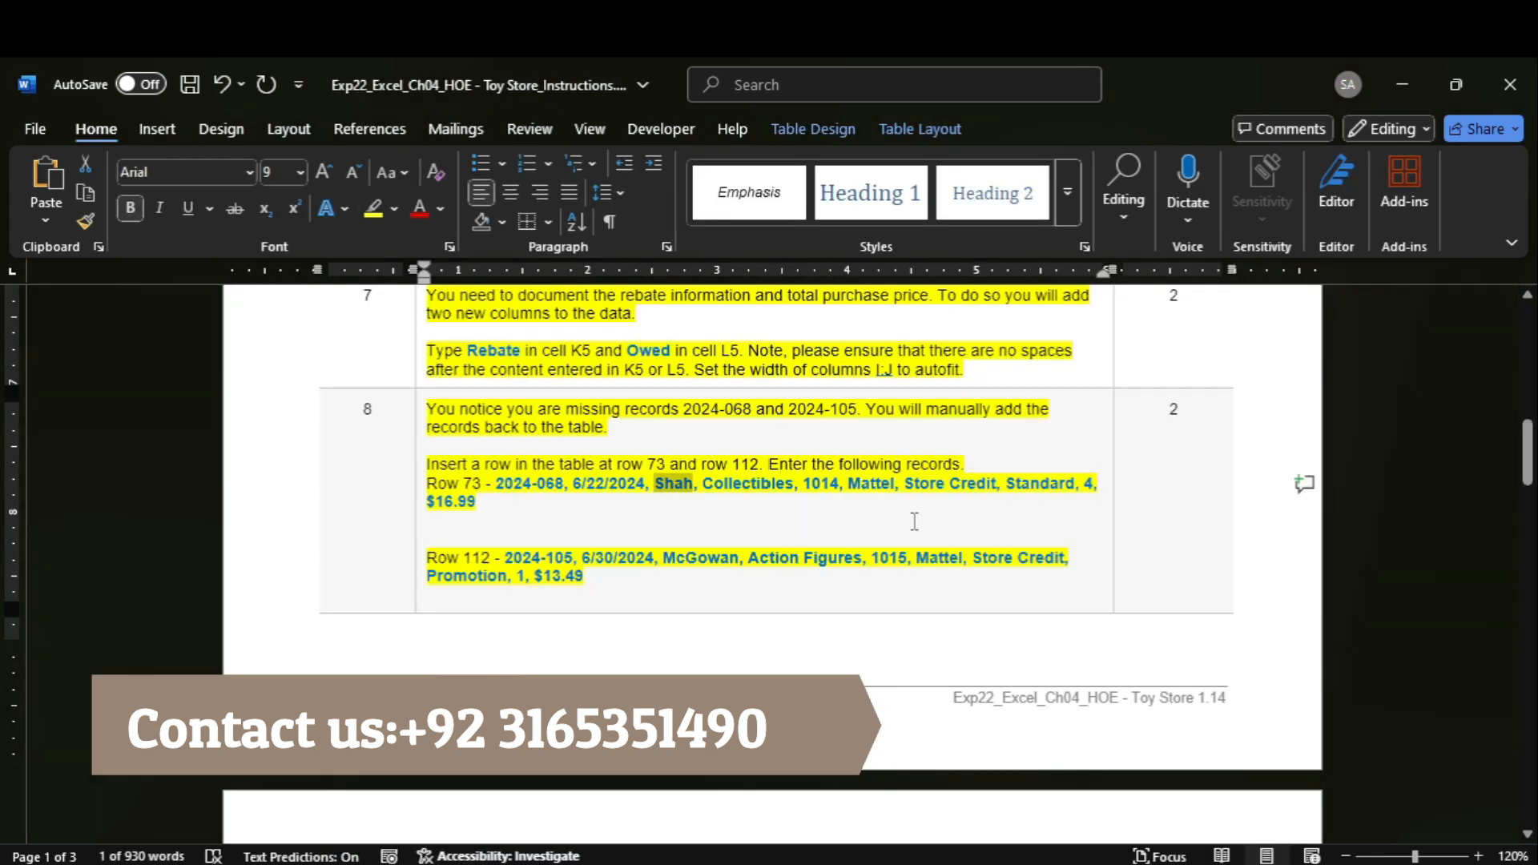
{"action": "double_click", "coordinate": [745, 487]}
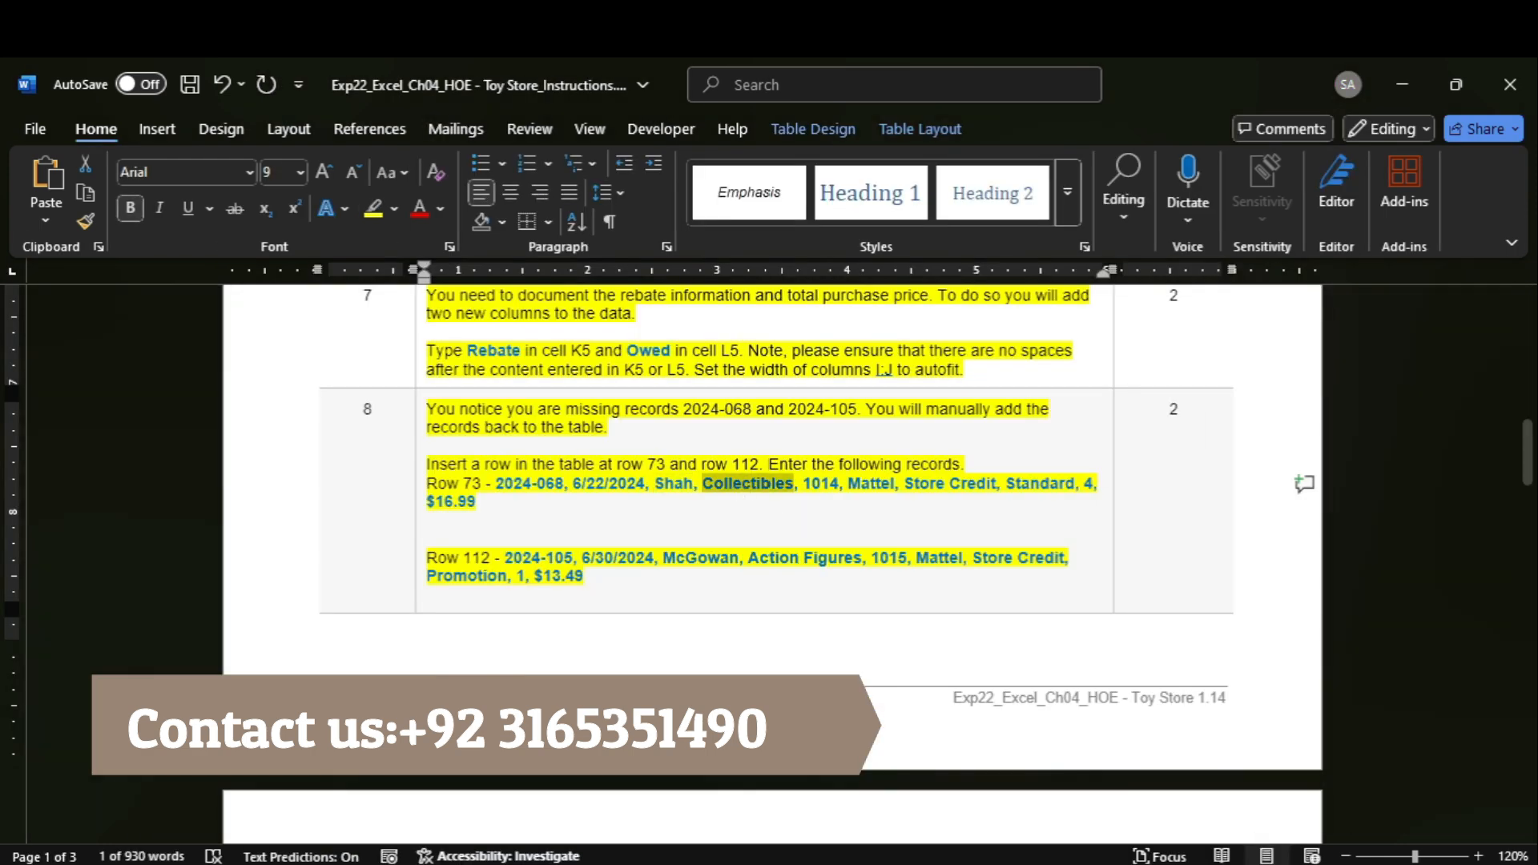
{"action": "mouse_move", "coordinate": [1162, 862]}
{"action": "left_click", "coordinate": [1176, 789]}
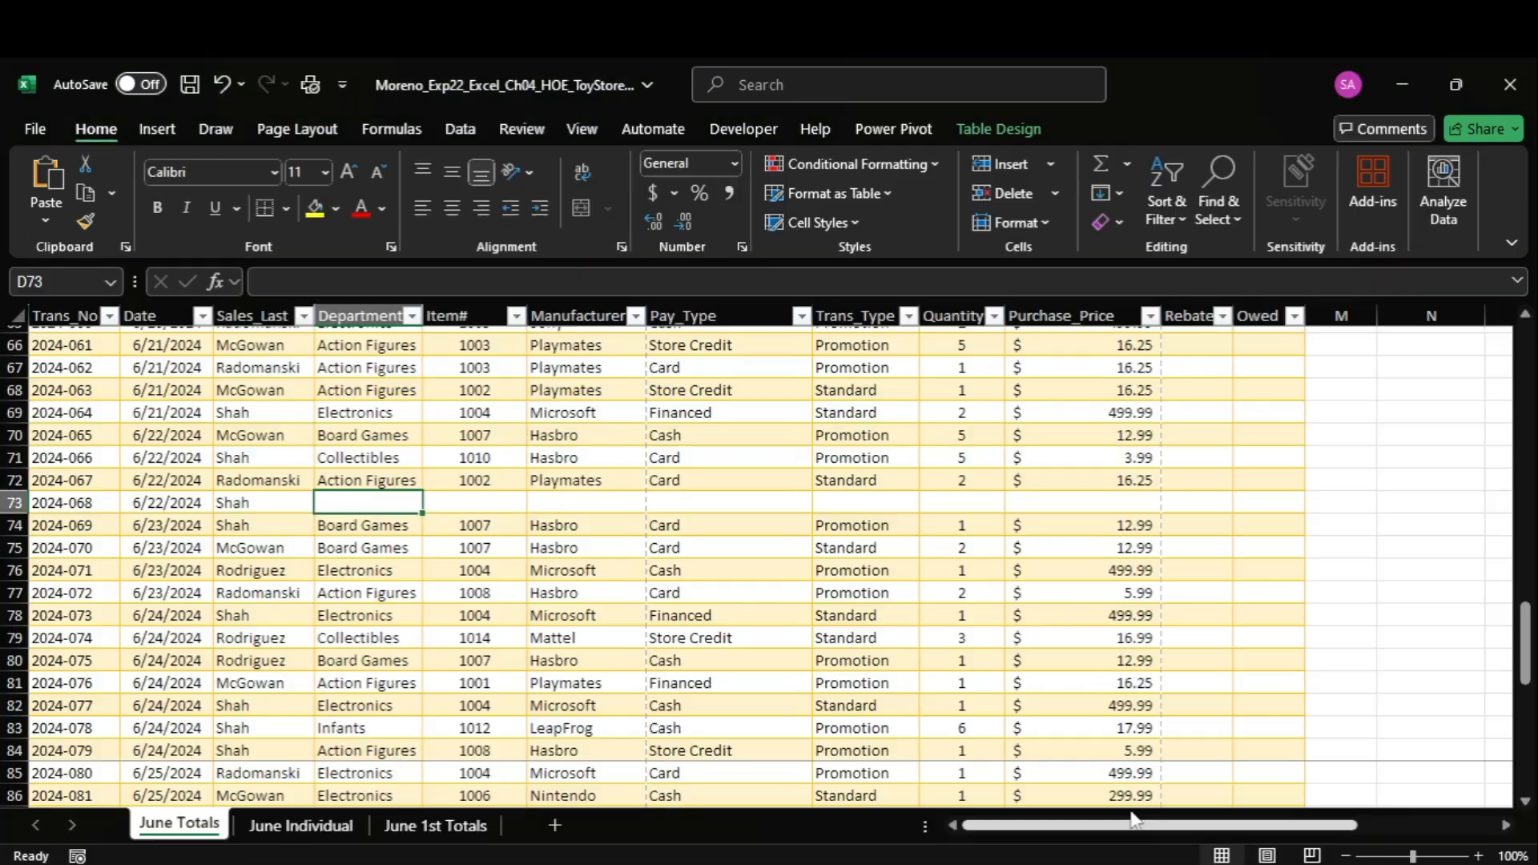
{"action": "left_click", "coordinate": [311, 288]}
{"action": "key", "text": "ctrl+v"}
{"action": "key", "text": "Tab"}
{"action": "type", "text": "1"}
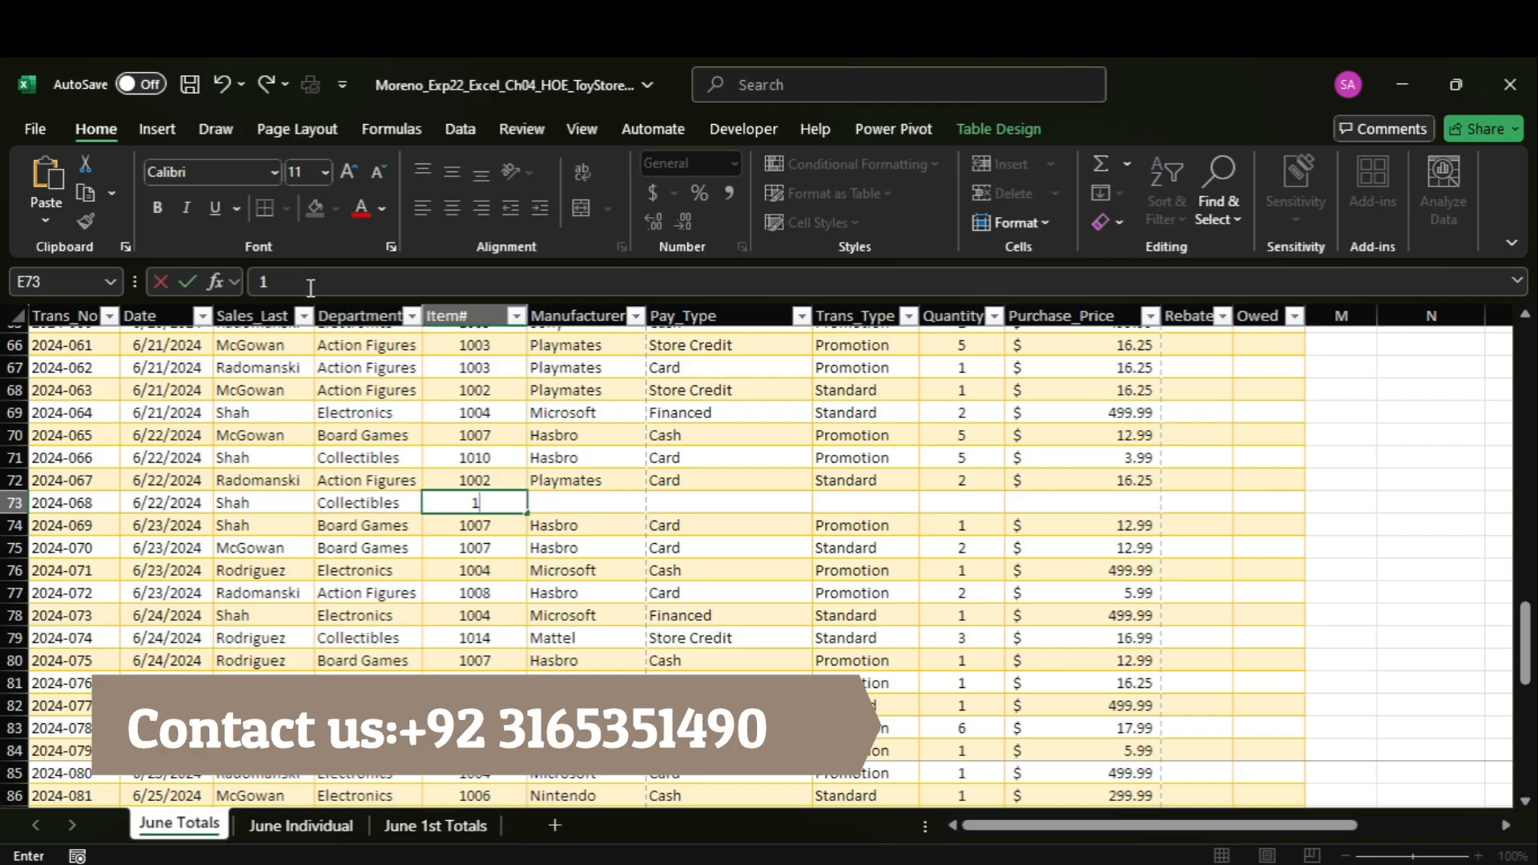
{"action": "type", "text": "014"}
{"action": "key", "text": "Tab"}
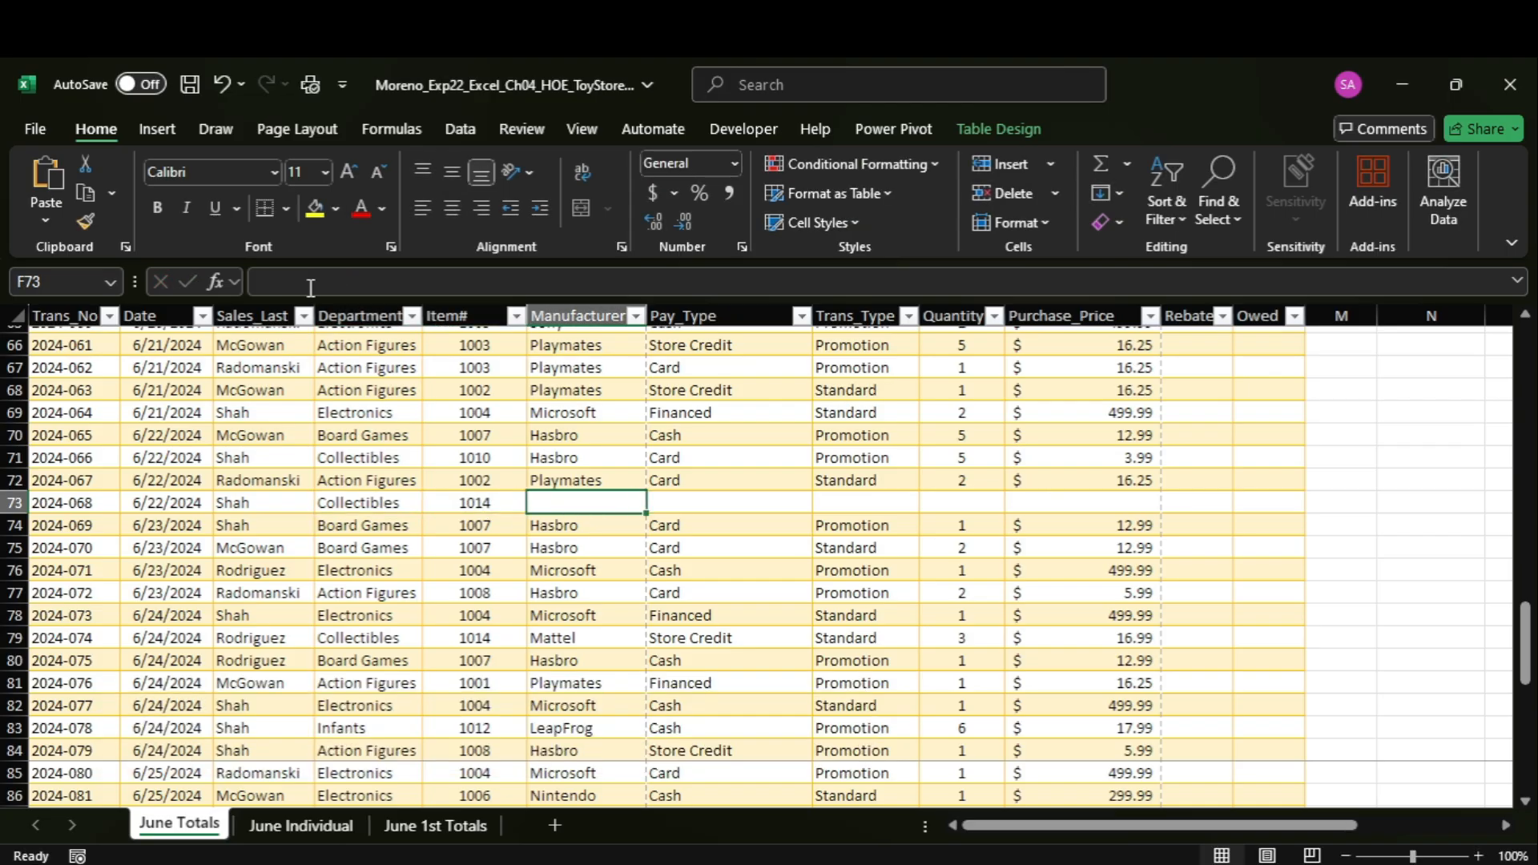
Copy the manufacturer Mattel of the row 73 record from Word and enter it in cell F73 in Excel.
{"action": "mouse_move", "coordinate": [1113, 862]}
{"action": "left_click", "coordinate": [1102, 793]}
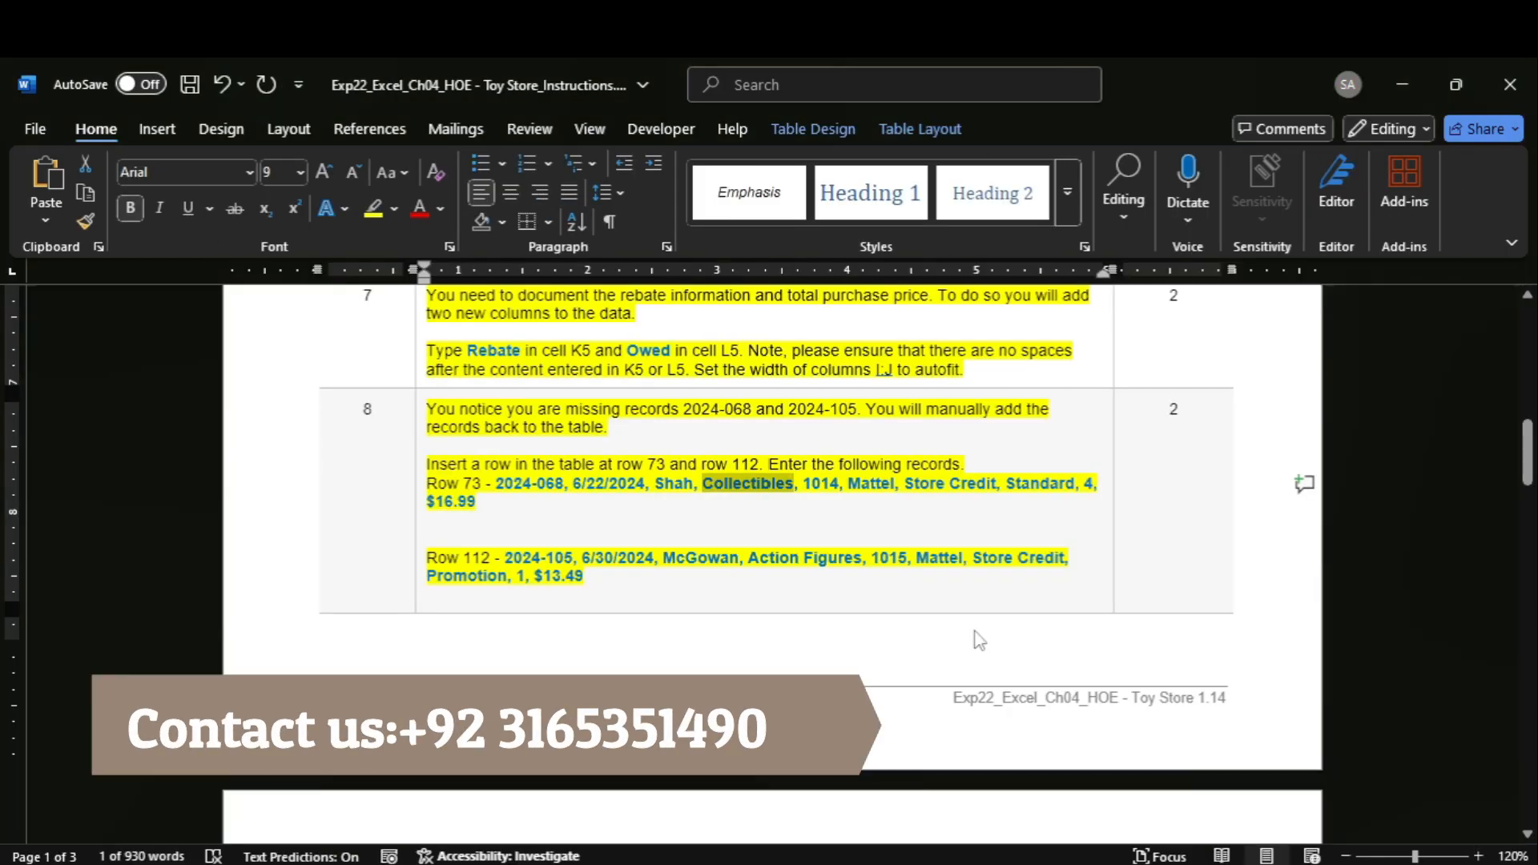
{"action": "double_click", "coordinate": [873, 485]}
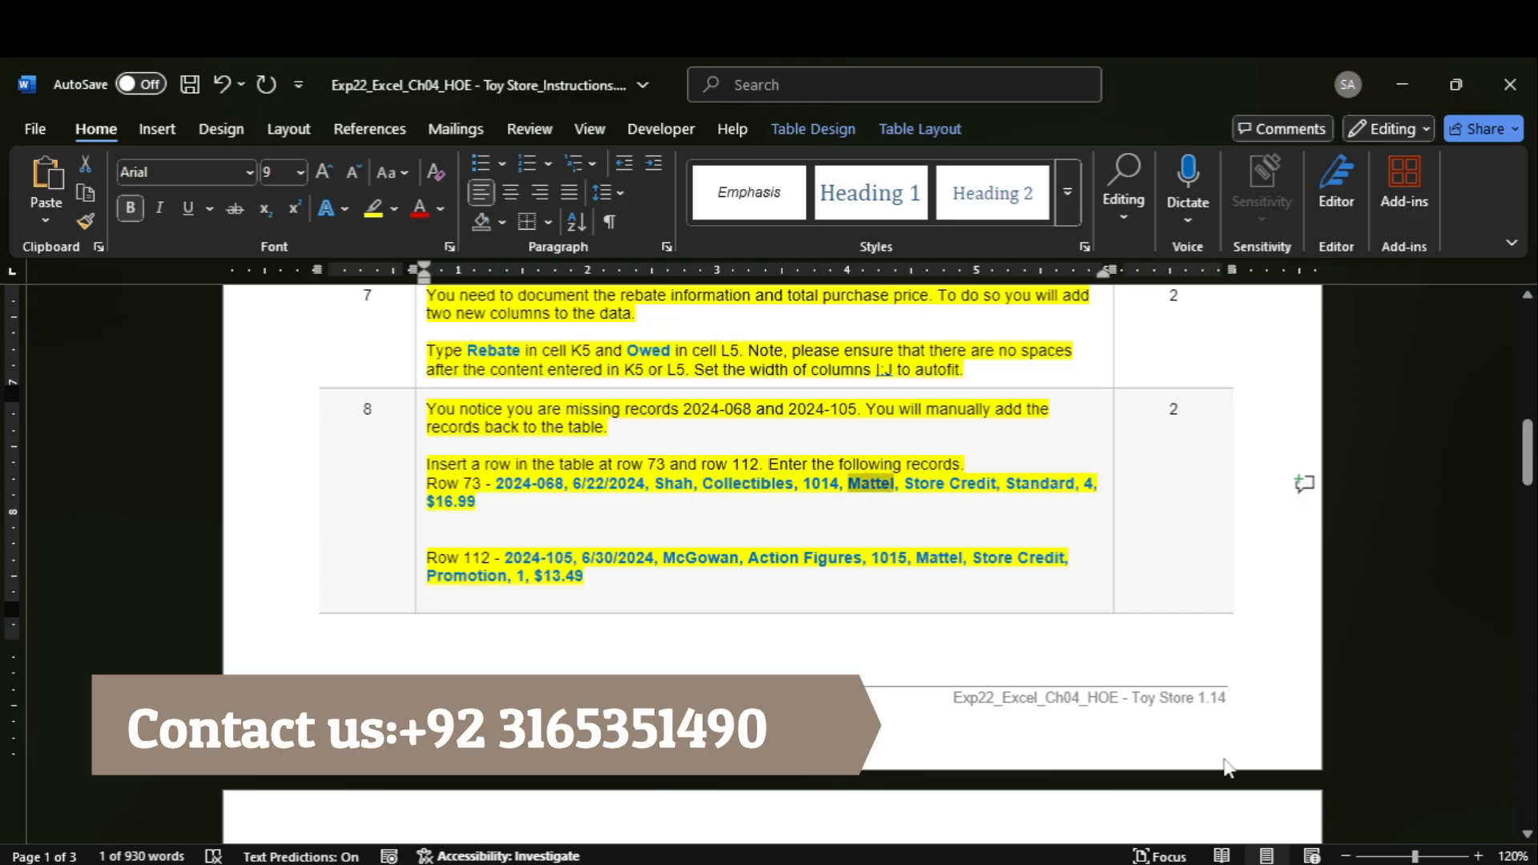
{"action": "mouse_move", "coordinate": [1170, 861]}
{"action": "left_click", "coordinate": [1170, 793]}
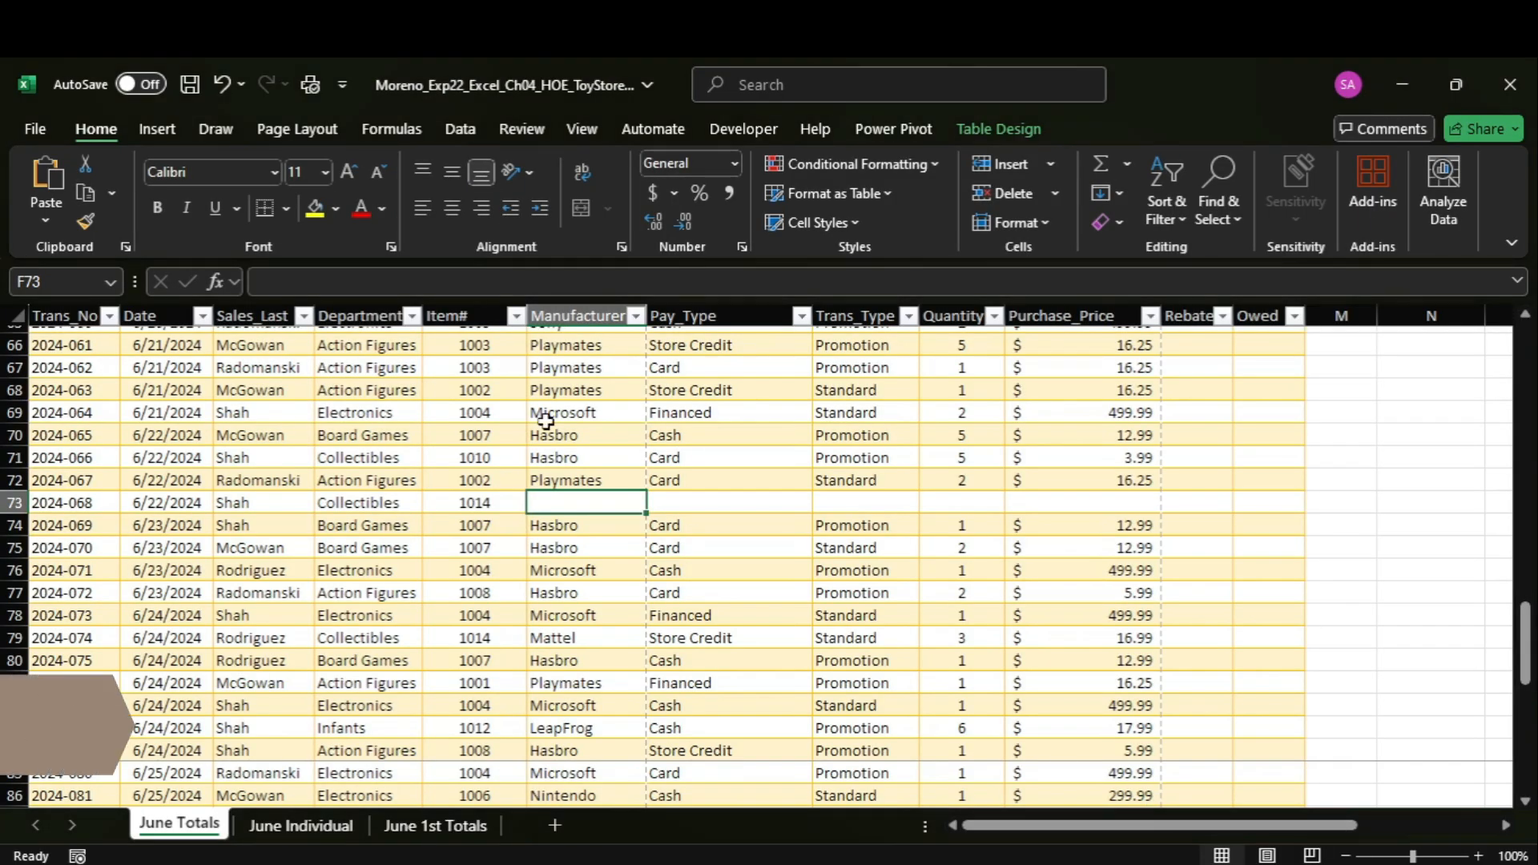
{"action": "left_click", "coordinate": [380, 287]}
{"action": "key", "text": "Tab"}
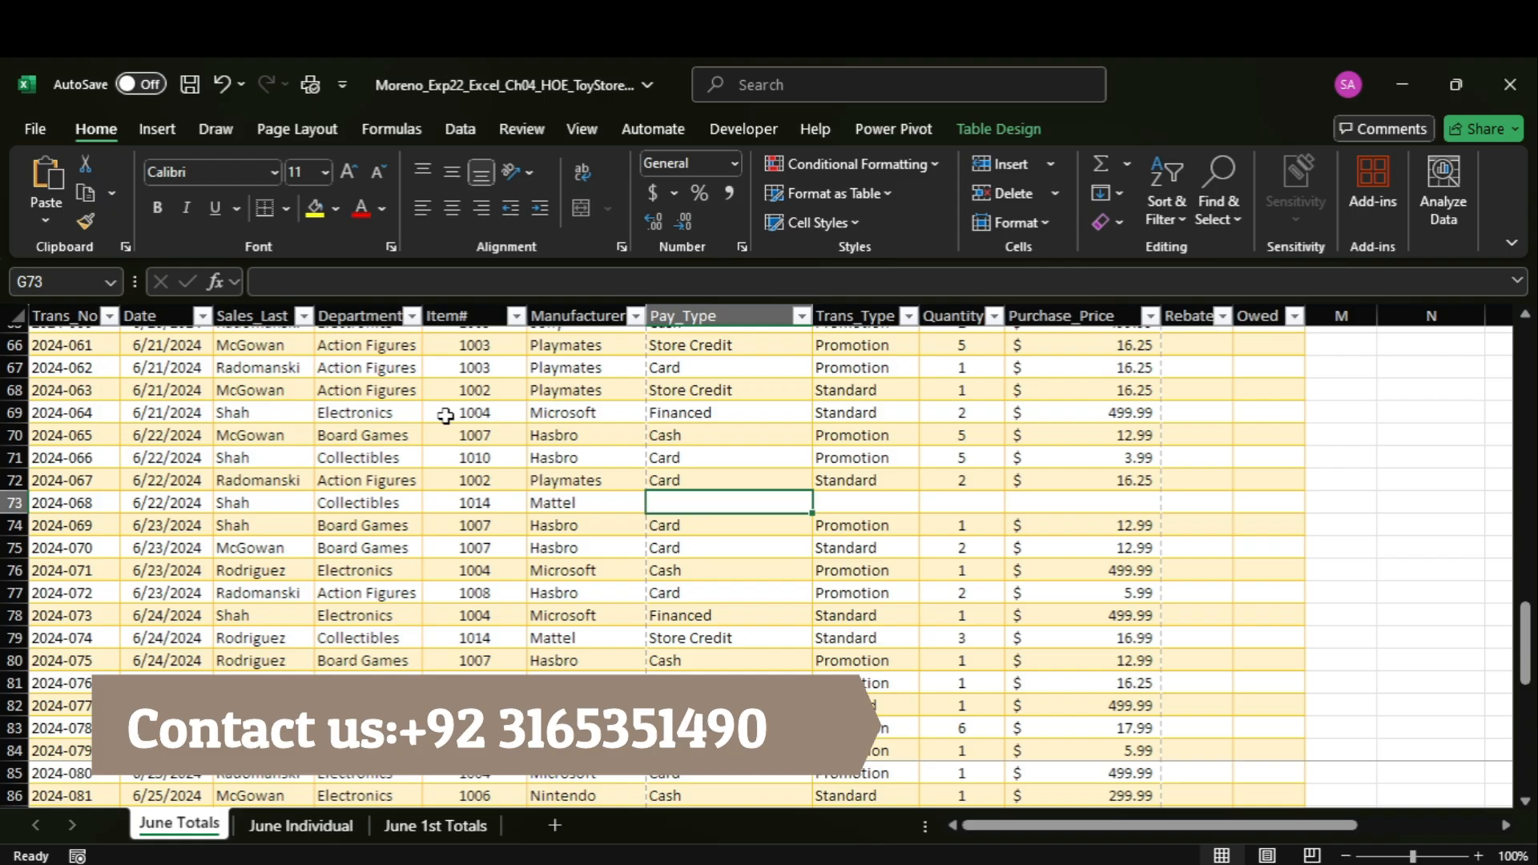
Copy the pay type Store Credit of the row 73 record from Word and enter it in cell G73 in Excel.
{"action": "mouse_move", "coordinate": [1106, 861]}
{"action": "left_click", "coordinate": [1106, 769]}
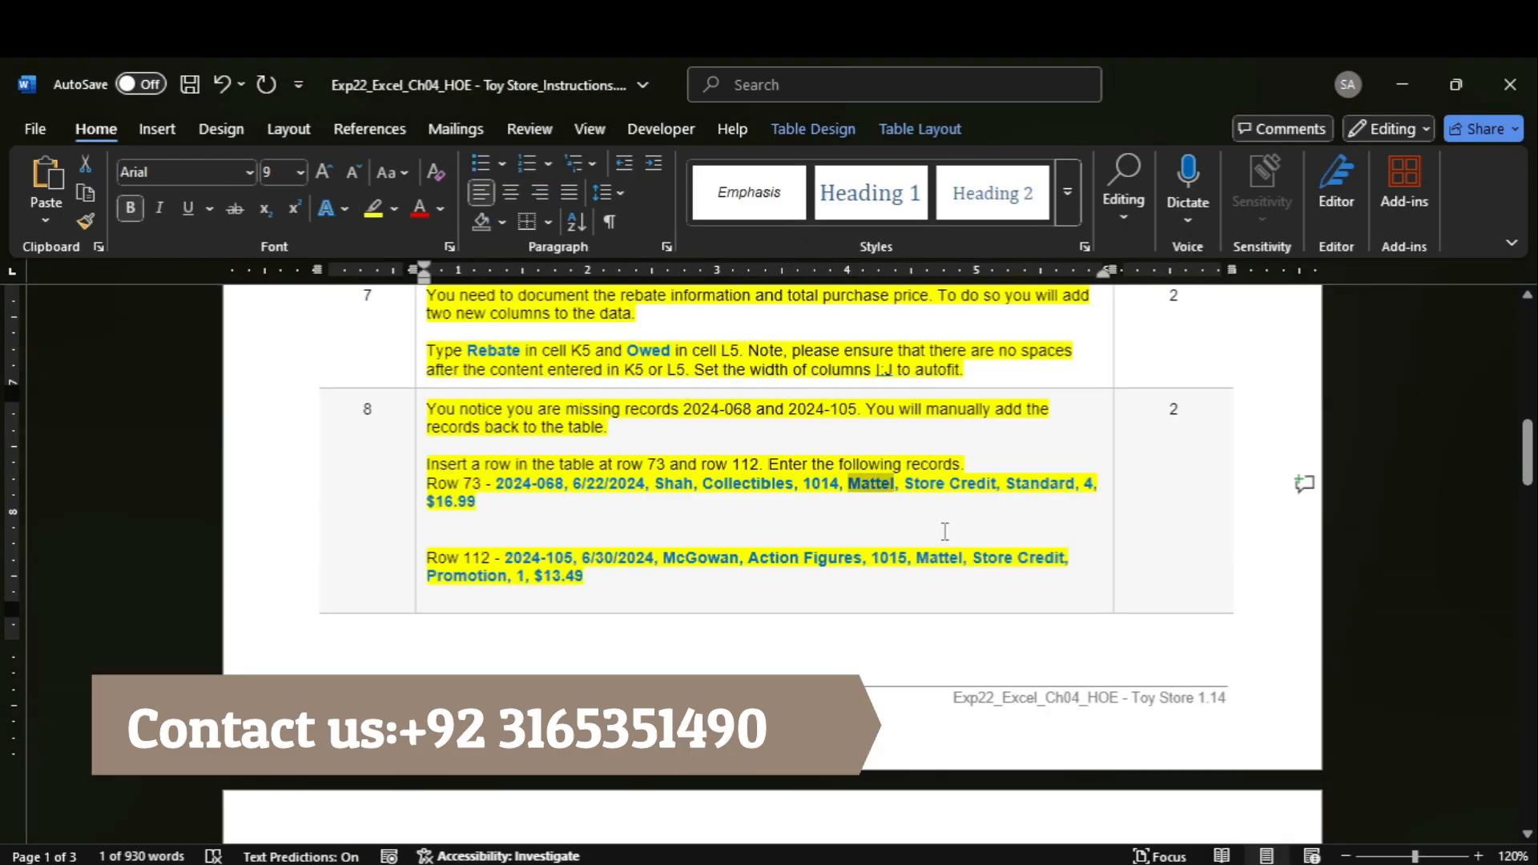
{"action": "double_click", "coordinate": [927, 484]}
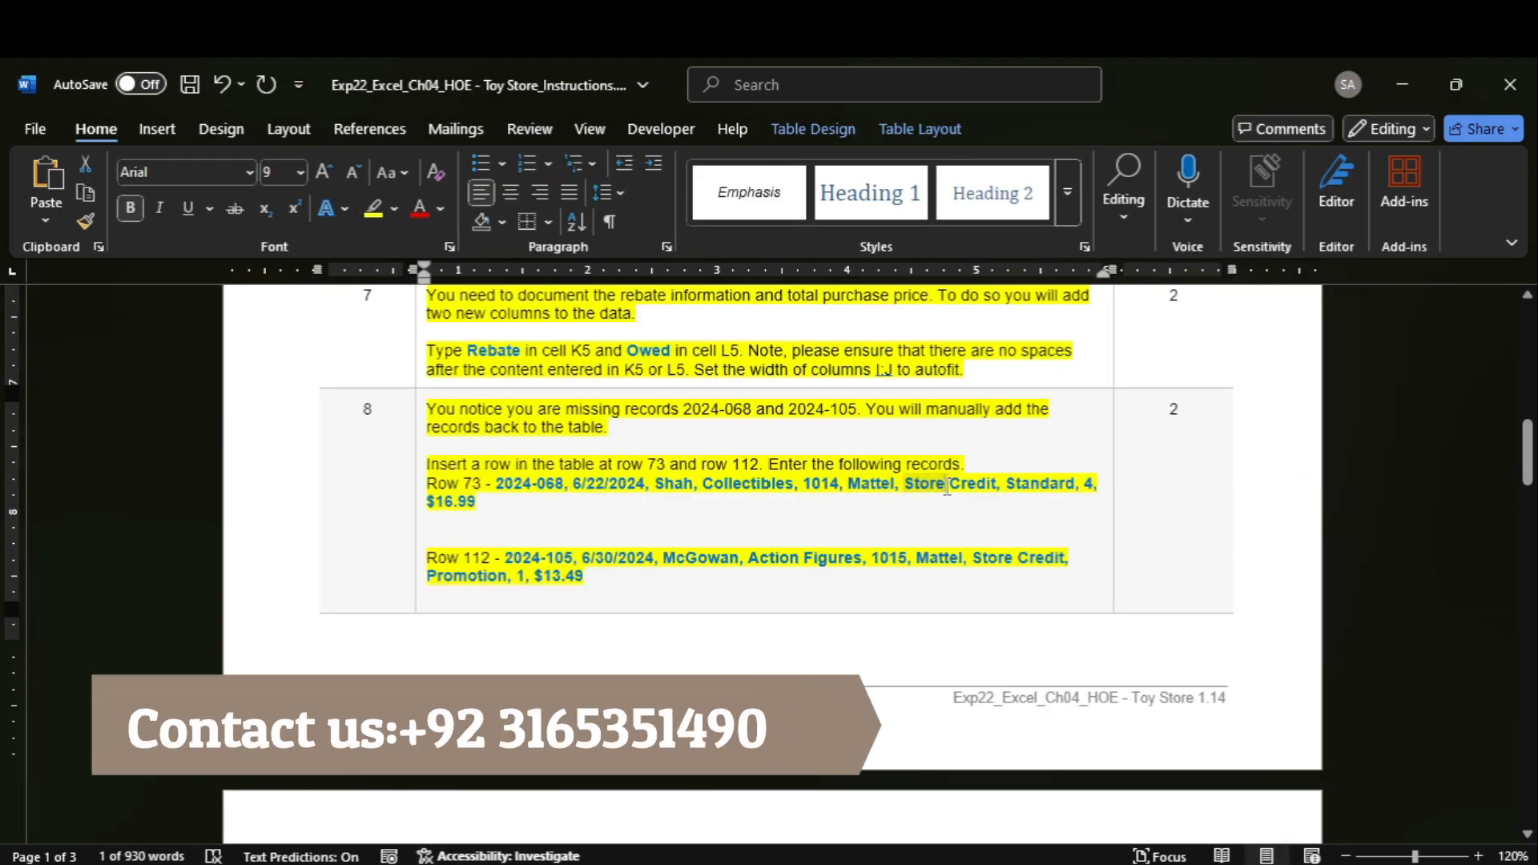
{"action": "left_click", "coordinate": [947, 486]}
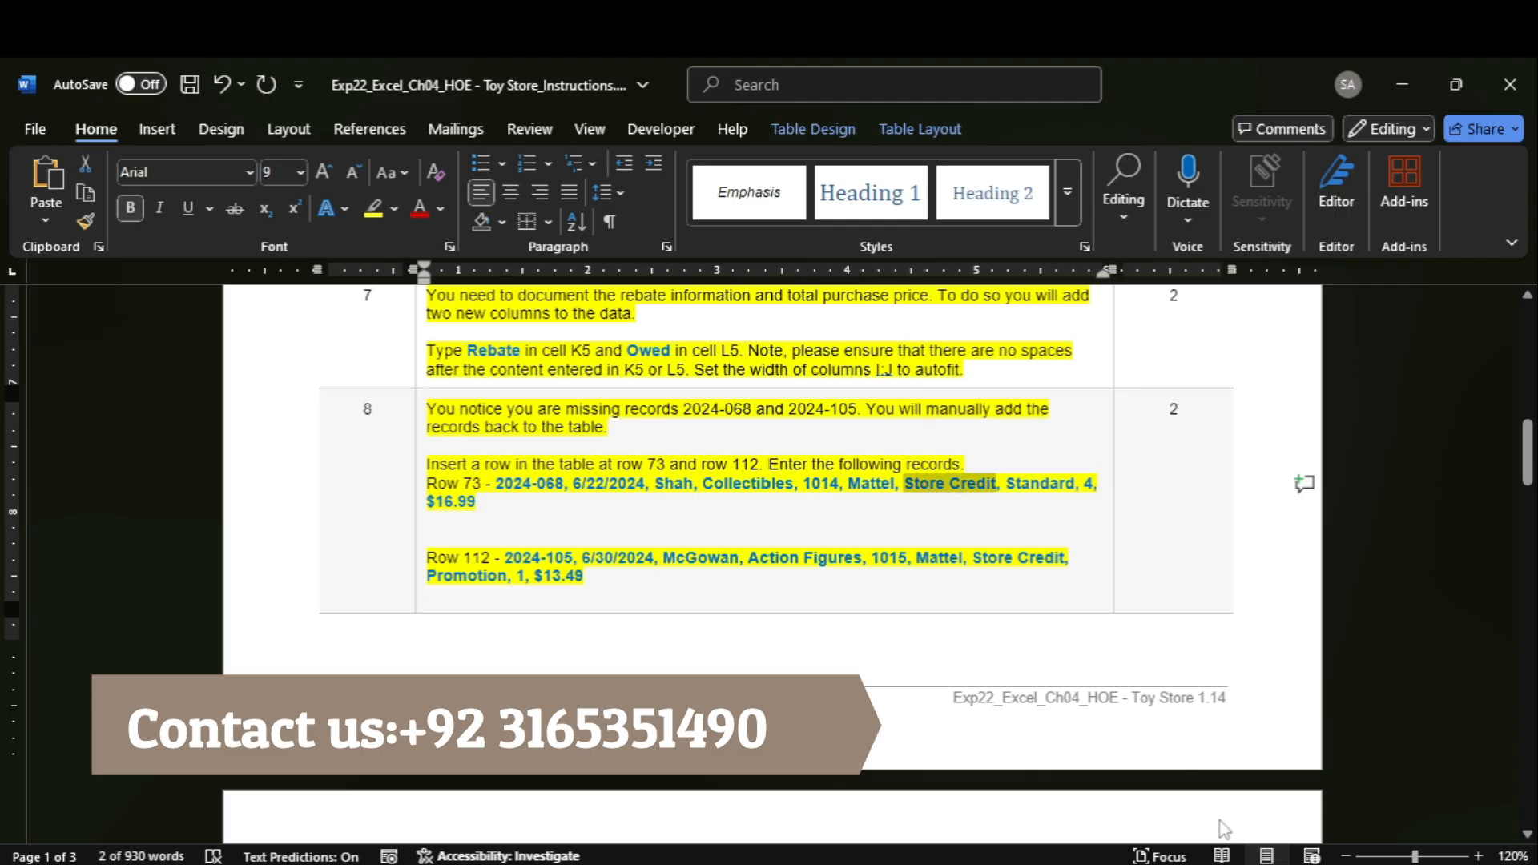
{"action": "mouse_move", "coordinate": [1166, 862]}
{"action": "left_click", "coordinate": [1157, 817]}
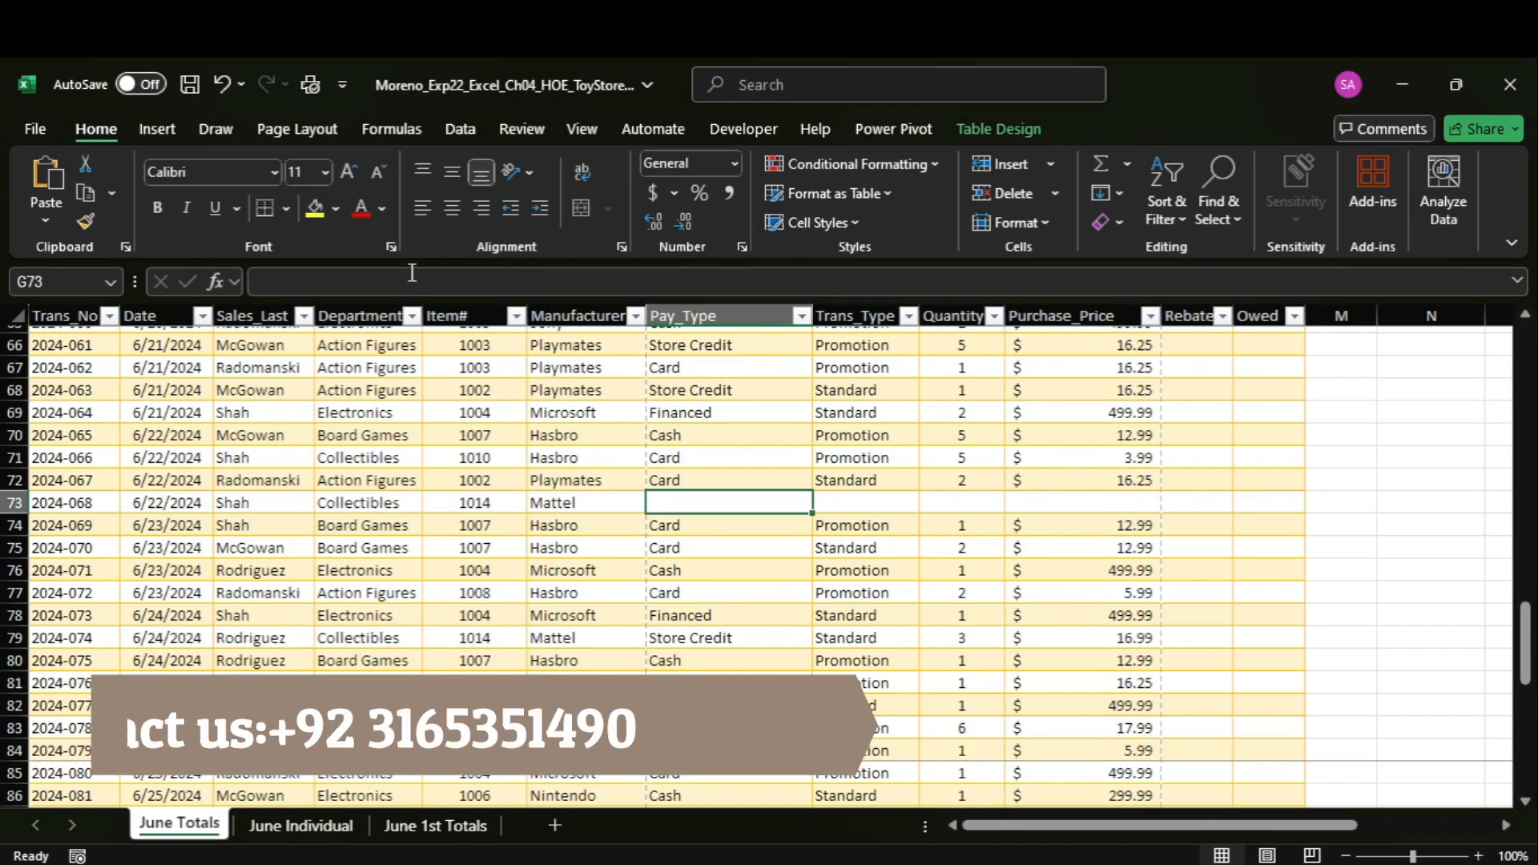
{"action": "type", "text": "Store Credit"}
{"action": "key", "text": "Escape"}
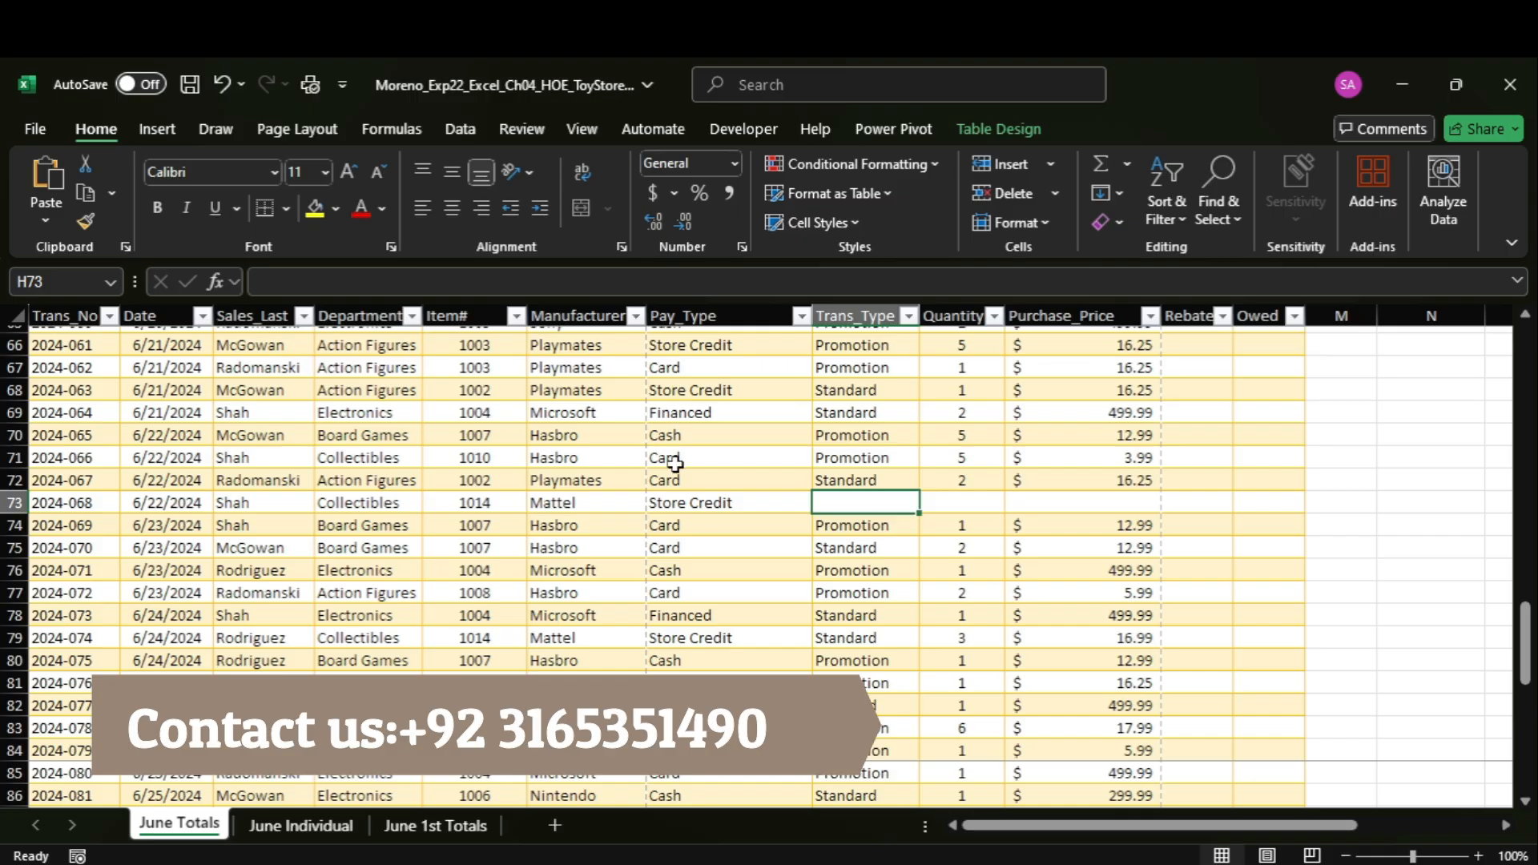
Copy the transaction type Standard from Word into cell H73 in Excel and enter quantity 4 in I73.
{"action": "left_click", "coordinate": [1114, 863]}
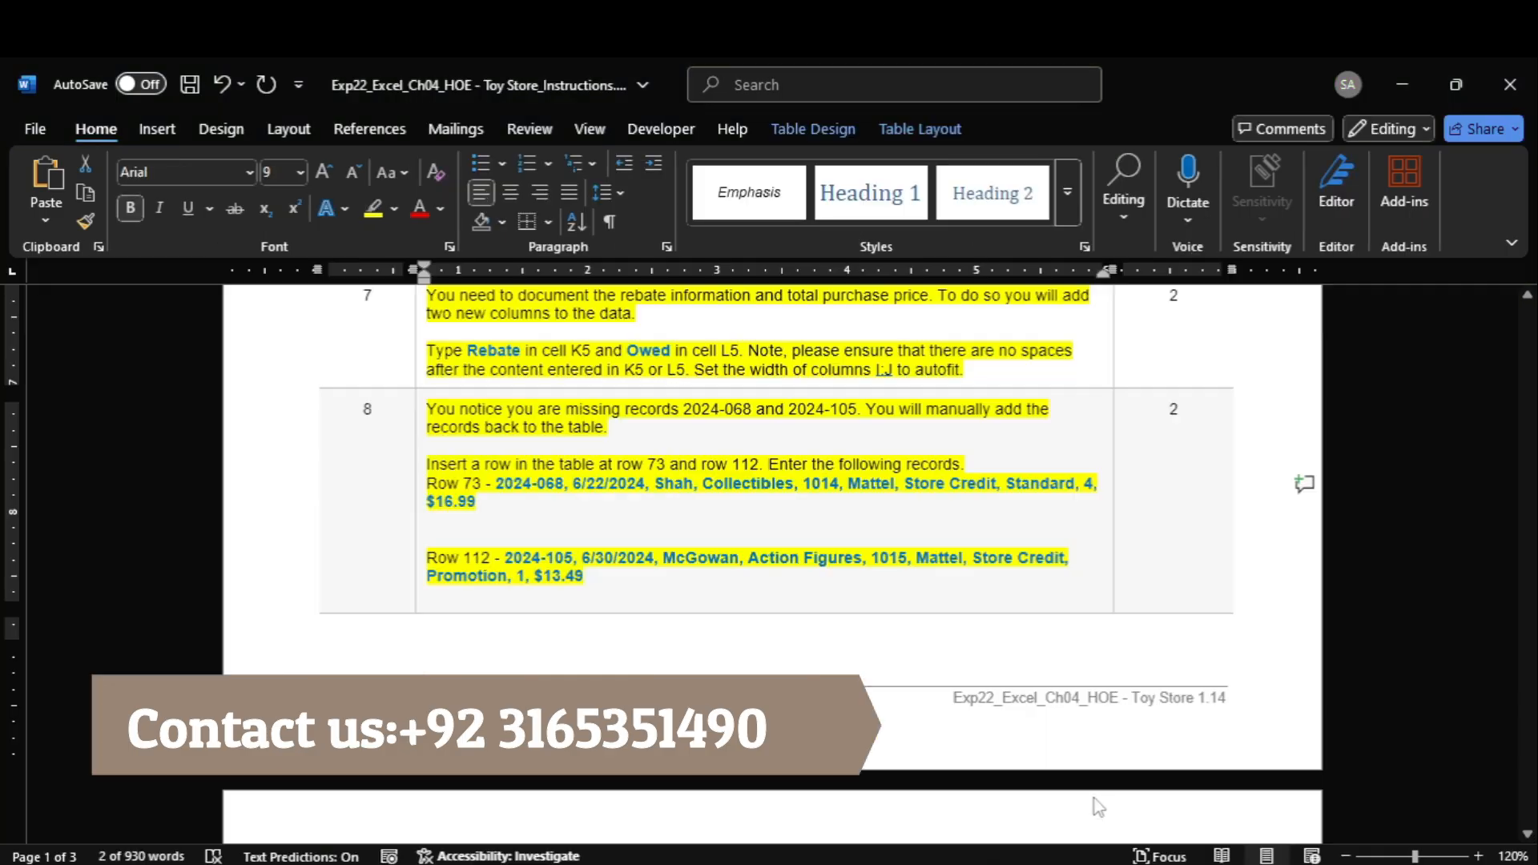
{"action": "double_click", "coordinate": [1031, 483]}
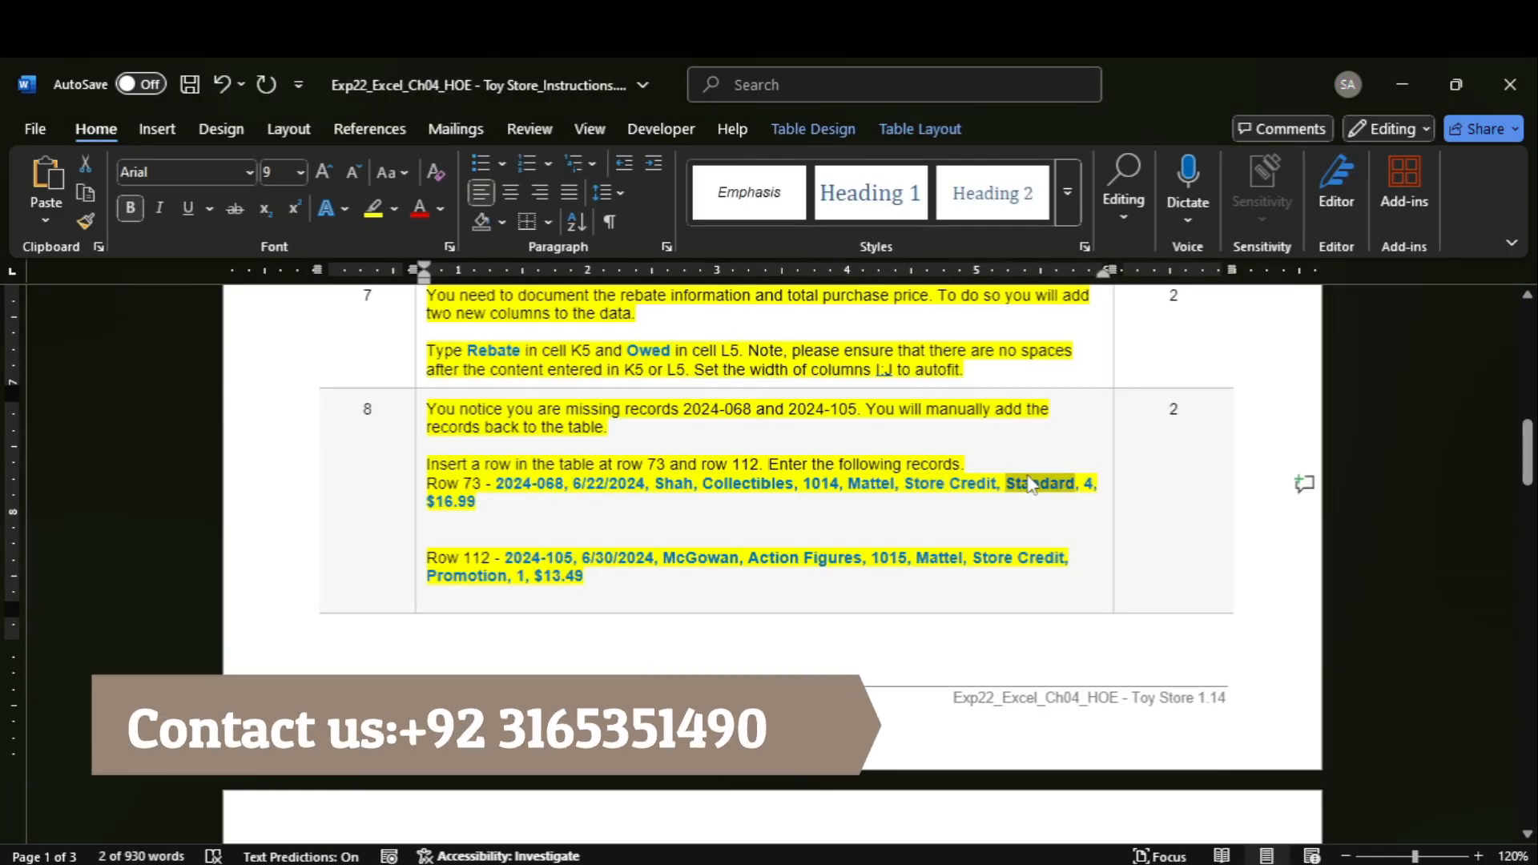
{"action": "mouse_move", "coordinate": [1167, 863]}
{"action": "left_click", "coordinate": [1146, 833]}
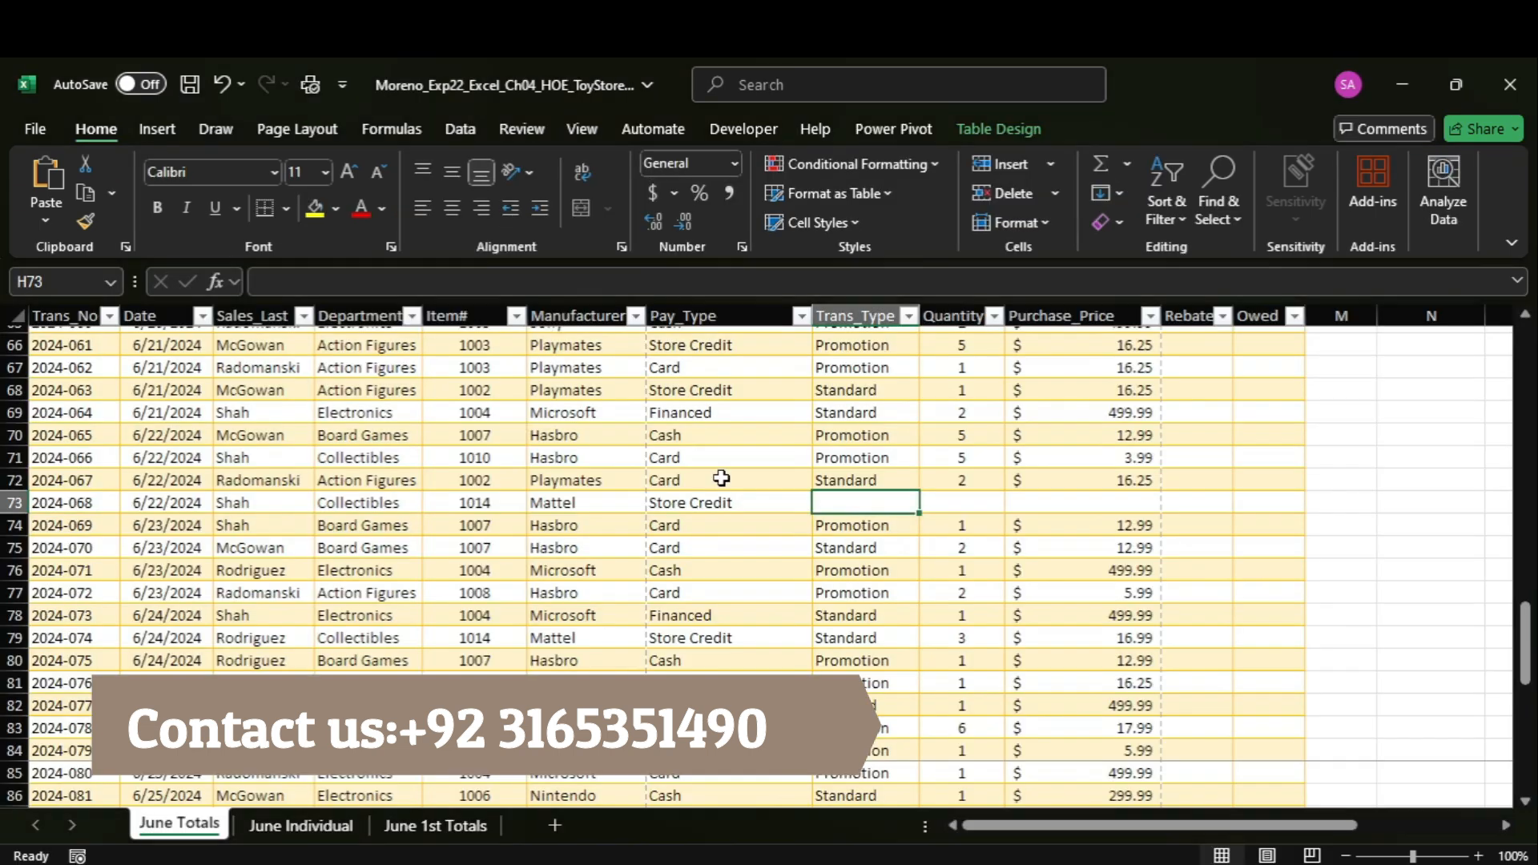
{"action": "type", "text": "Standard"}
{"action": "key", "text": "Tab"}
{"action": "type", "text": "4"}
{"action": "key", "text": "Tab"}
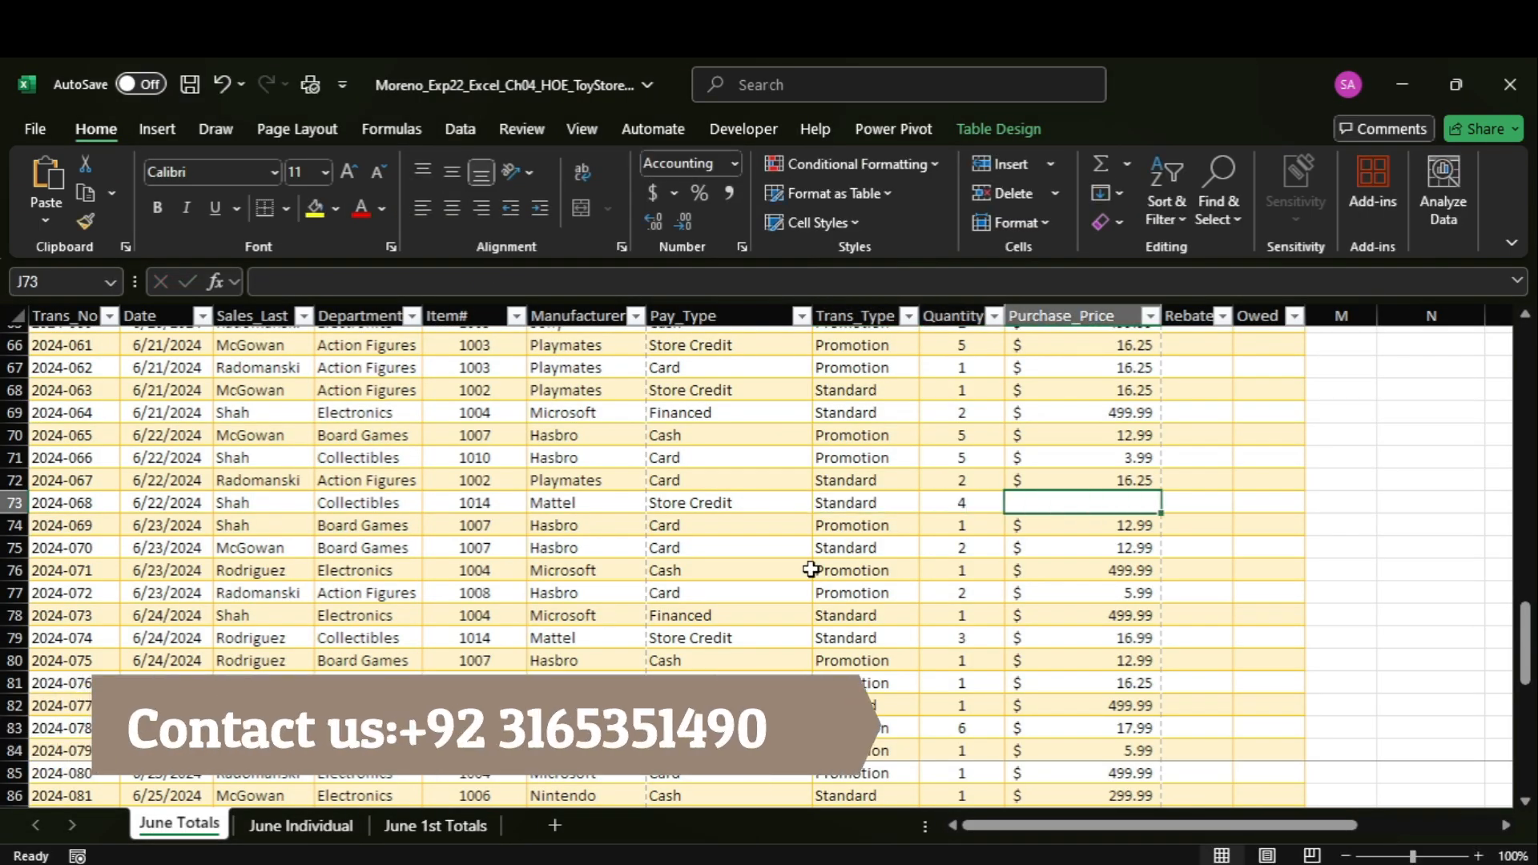
Copy the purchase price $16.99 of the row 73 record from Word and enter it in cell J73 in Excel.
{"action": "mouse_move", "coordinate": [1168, 861]}
{"action": "left_click", "coordinate": [1119, 788]}
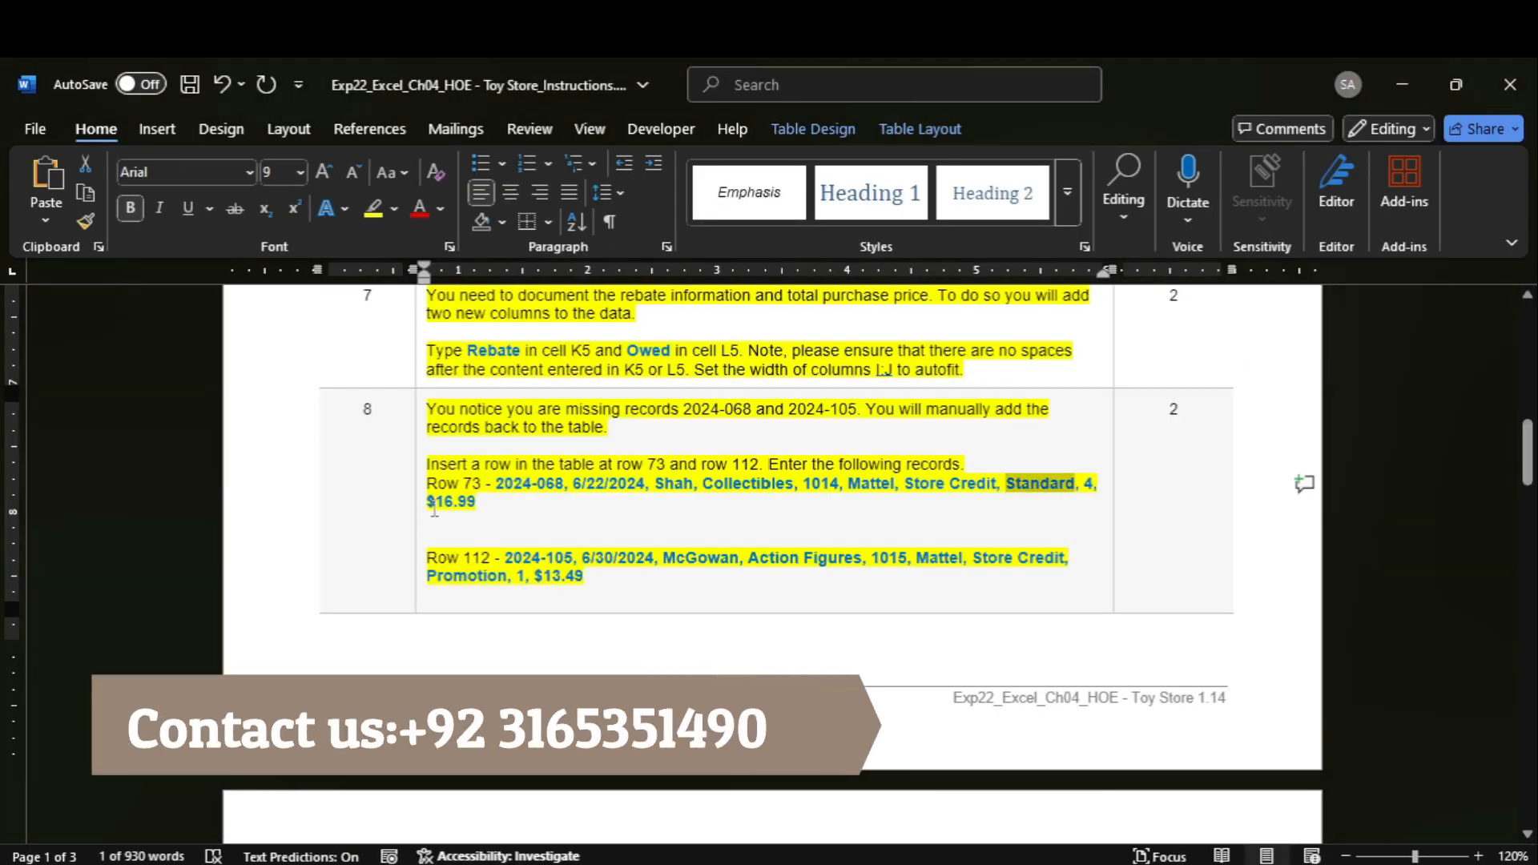
{"action": "left_click_drag", "start_coordinate": [430, 505], "coordinate": [462, 506]}
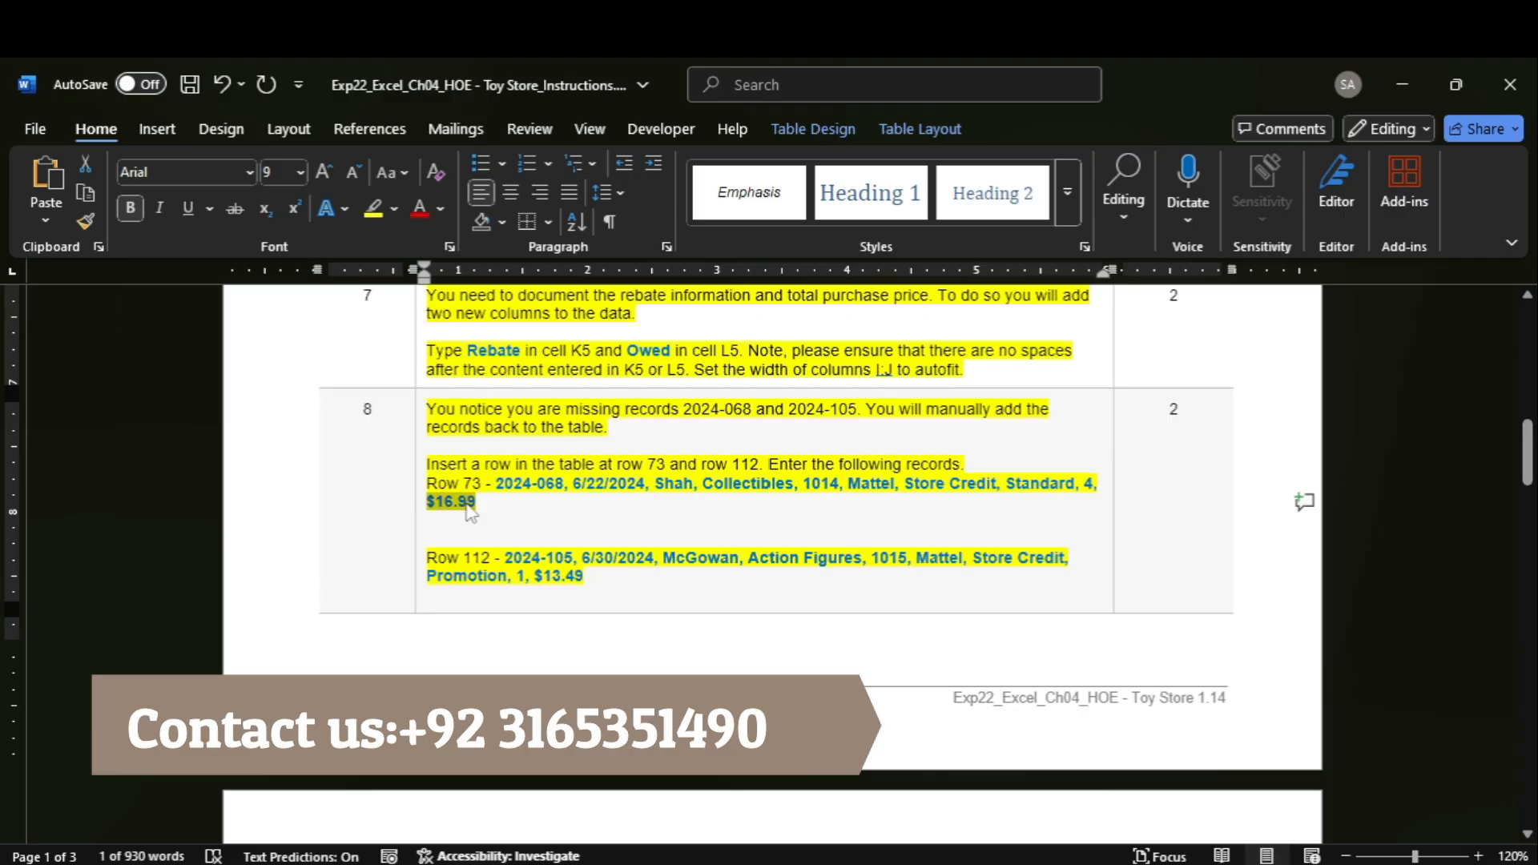
{"action": "left_click", "coordinate": [1114, 807]}
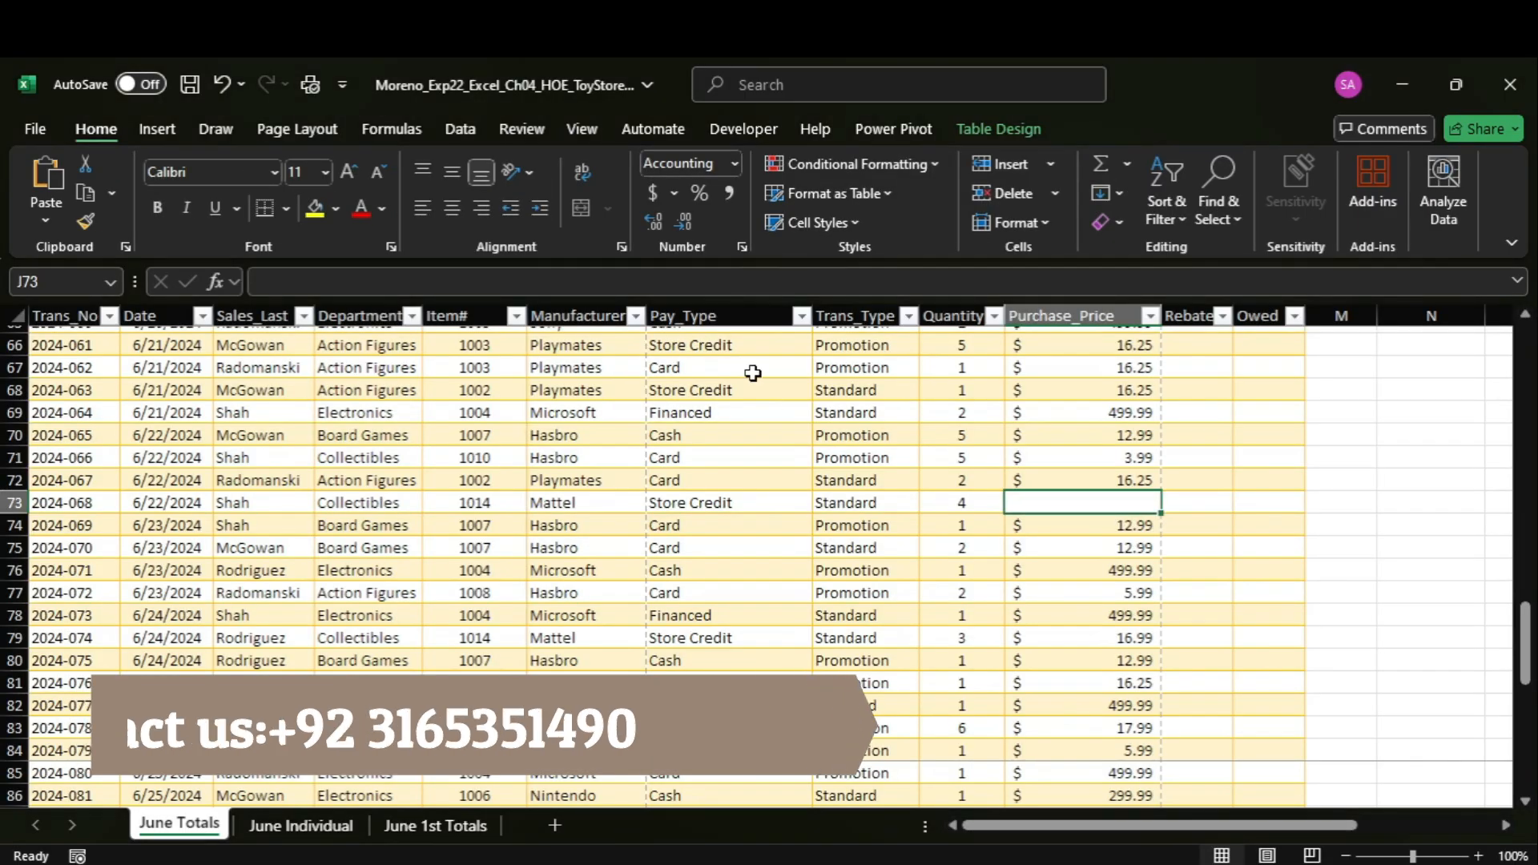
{"action": "type", "text": "$16.99"}
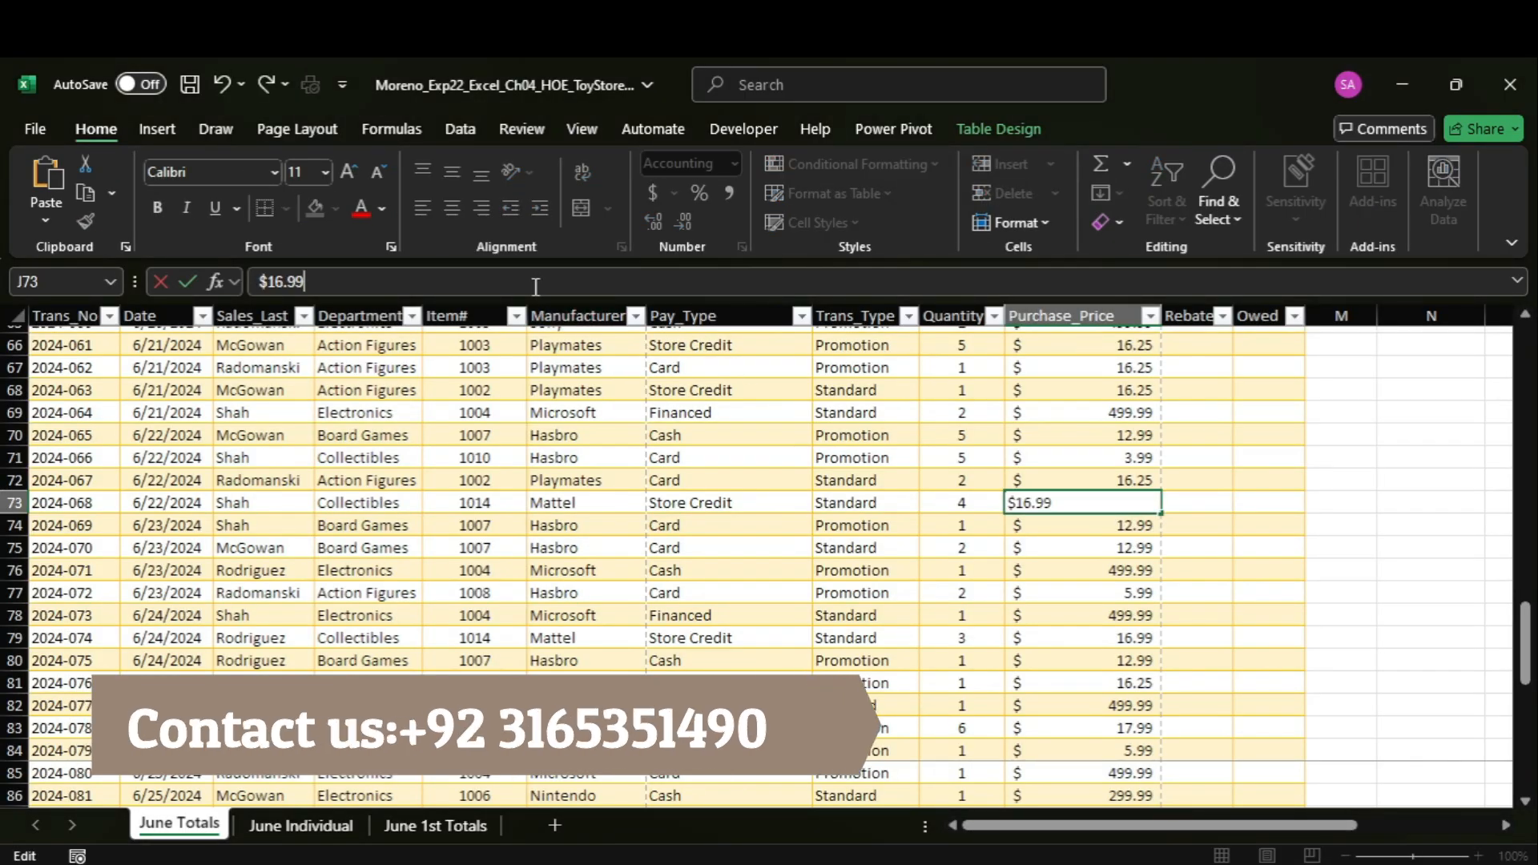
{"action": "key", "text": "Return"}
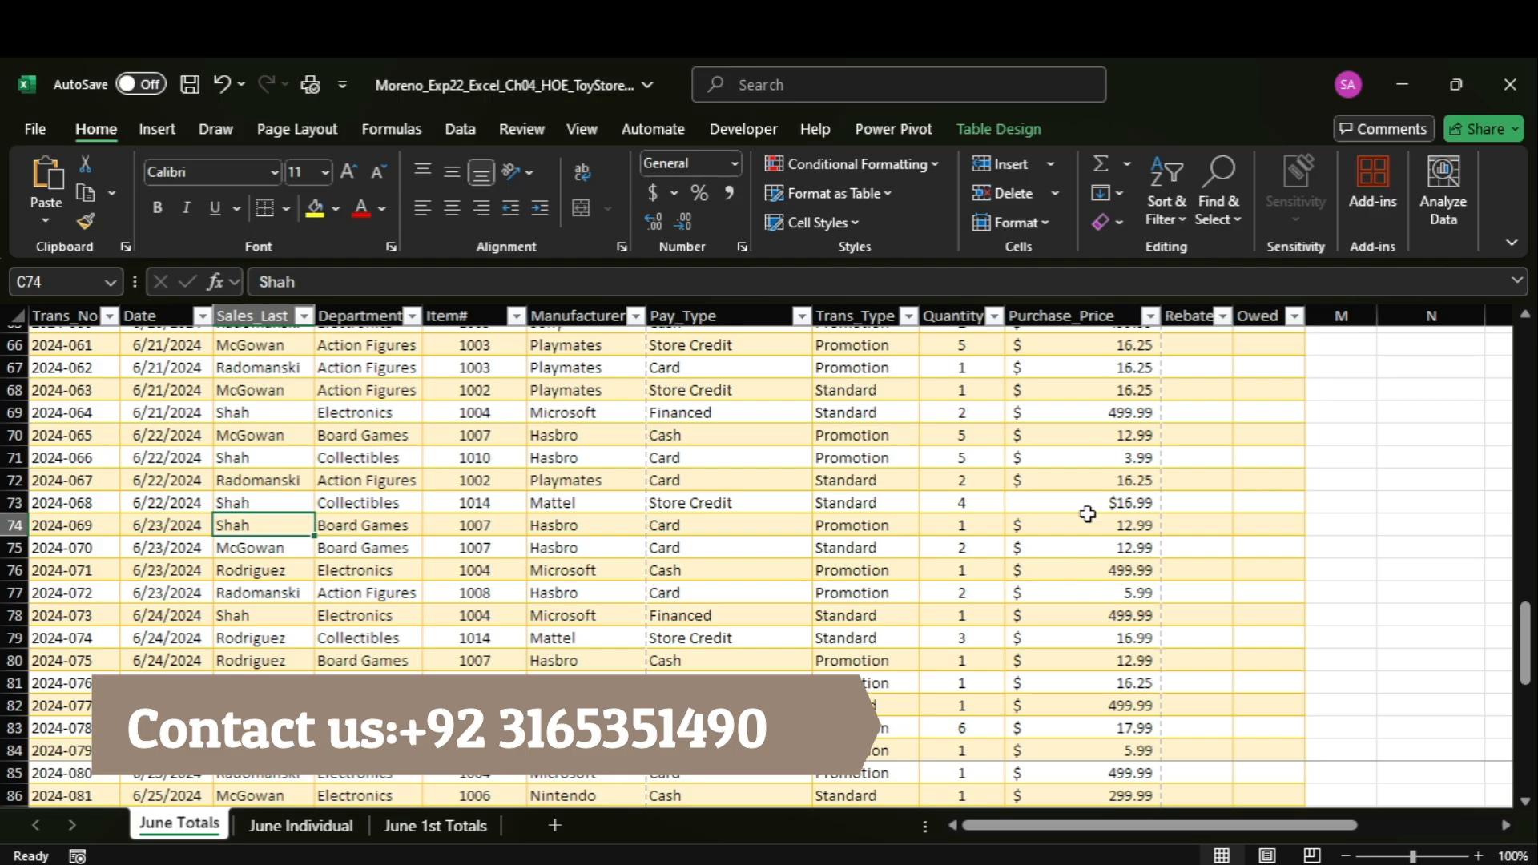
Apply the Accounting number format to the purchase price in cell J73.
{"action": "left_click", "coordinate": [1090, 476]}
{"action": "left_click", "coordinate": [1089, 500]}
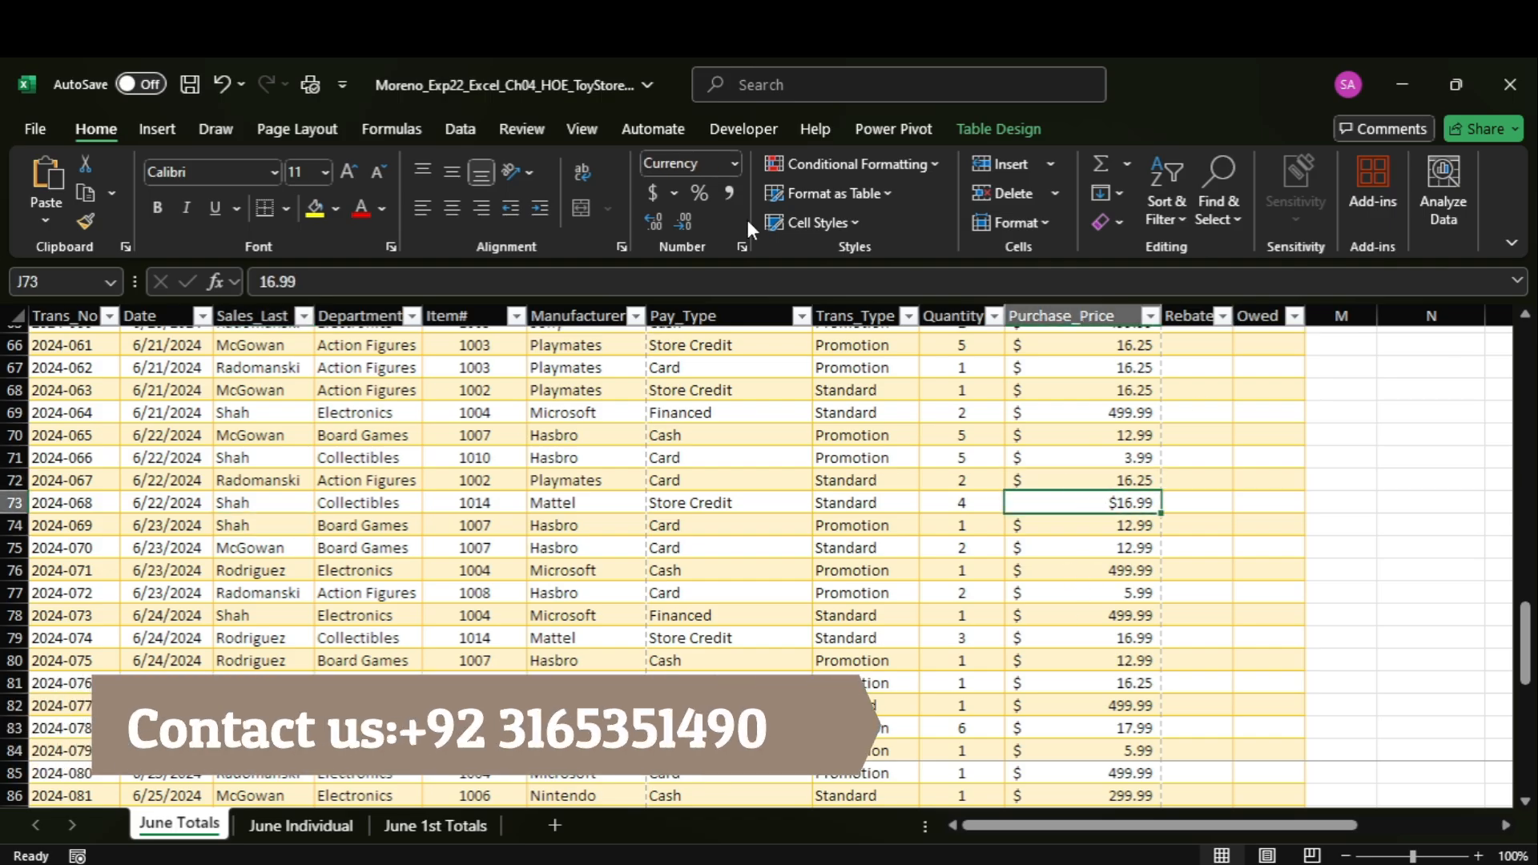
{"action": "left_click", "coordinate": [732, 164]}
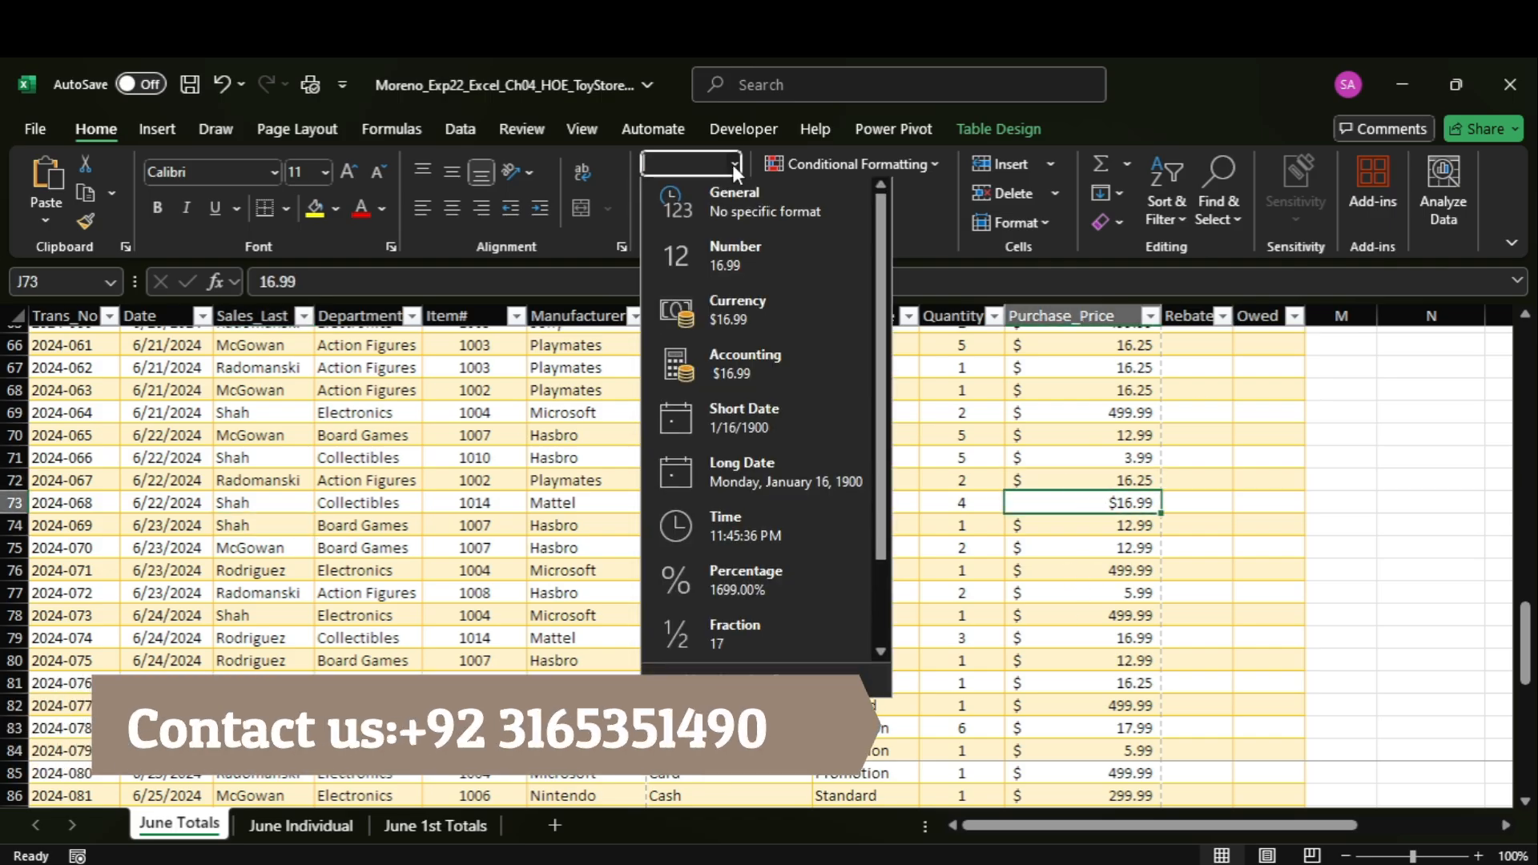
{"action": "left_click", "coordinate": [738, 364]}
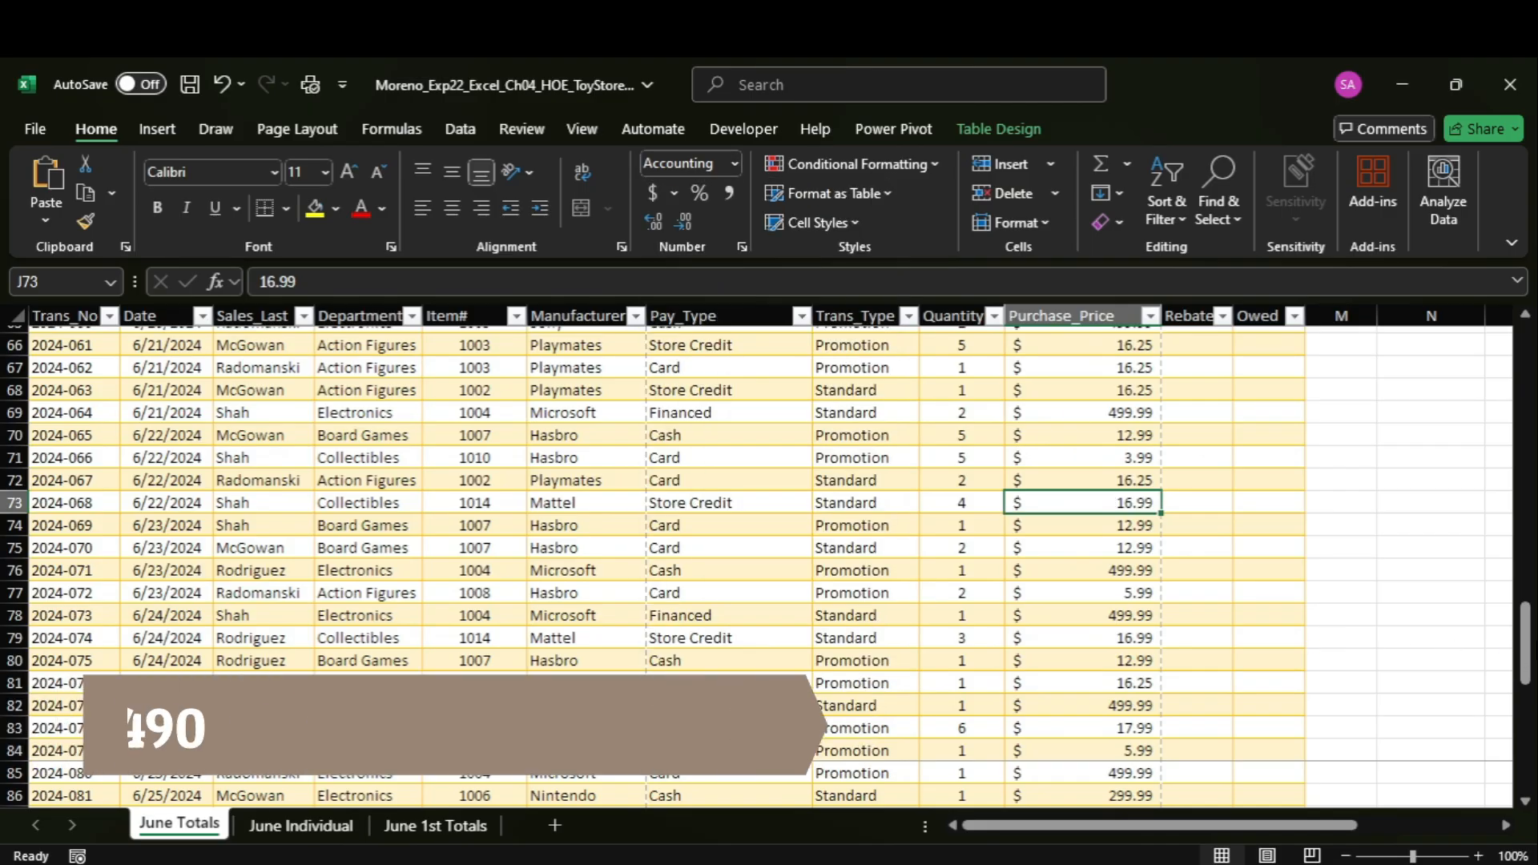
Copy the transaction number of the row 112 record from the Word instructions and enter it in cell A112 in Excel.
{"action": "left_click_drag", "start_coordinate": [1531, 682], "coordinate": [1531, 785]}
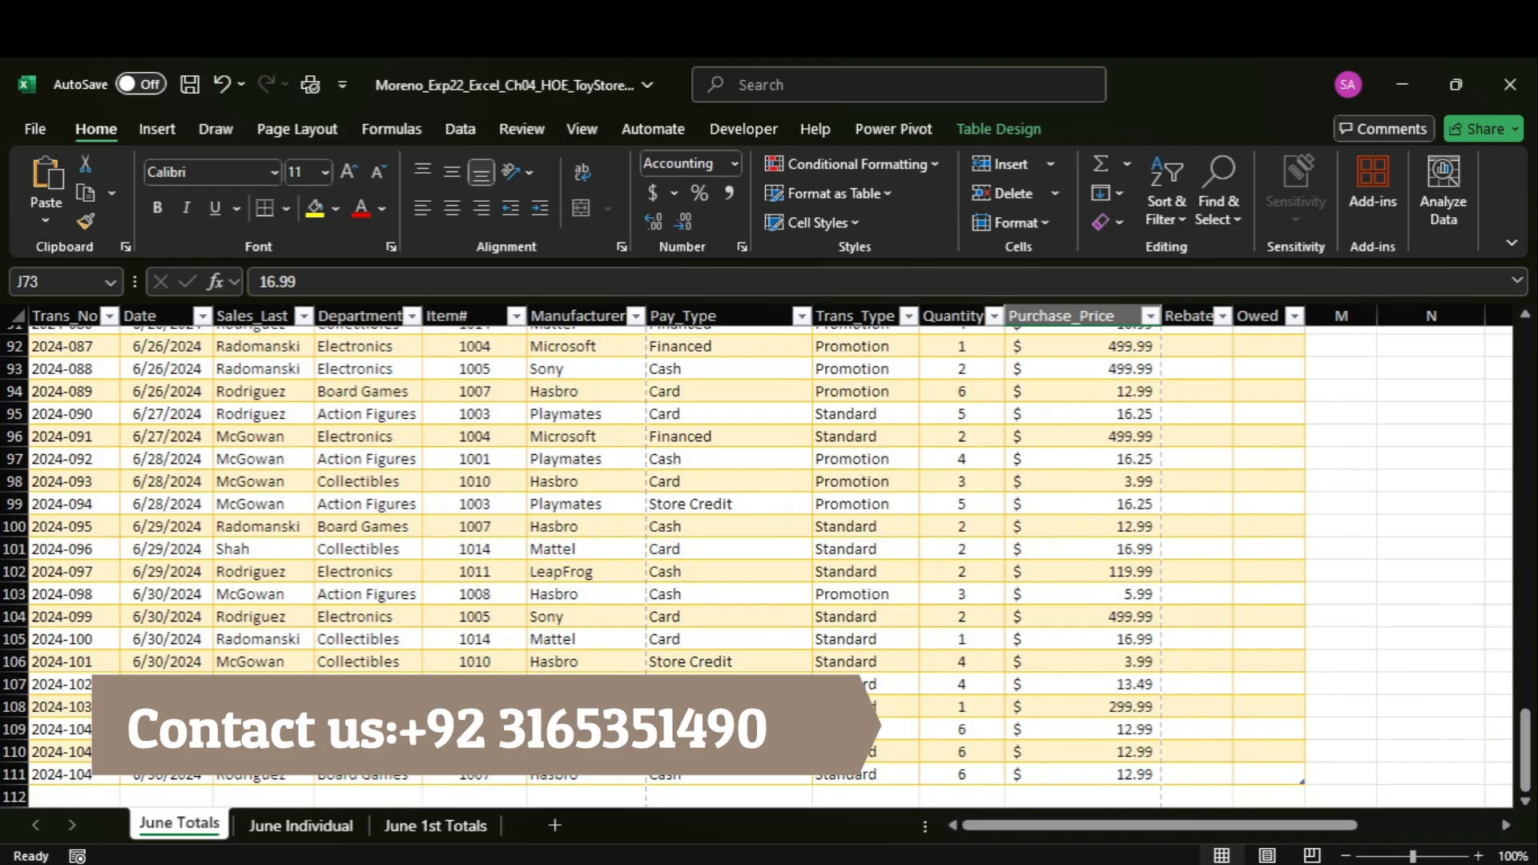
{"action": "mouse_move", "coordinate": [1166, 864]}
{"action": "left_click", "coordinate": [1114, 864]}
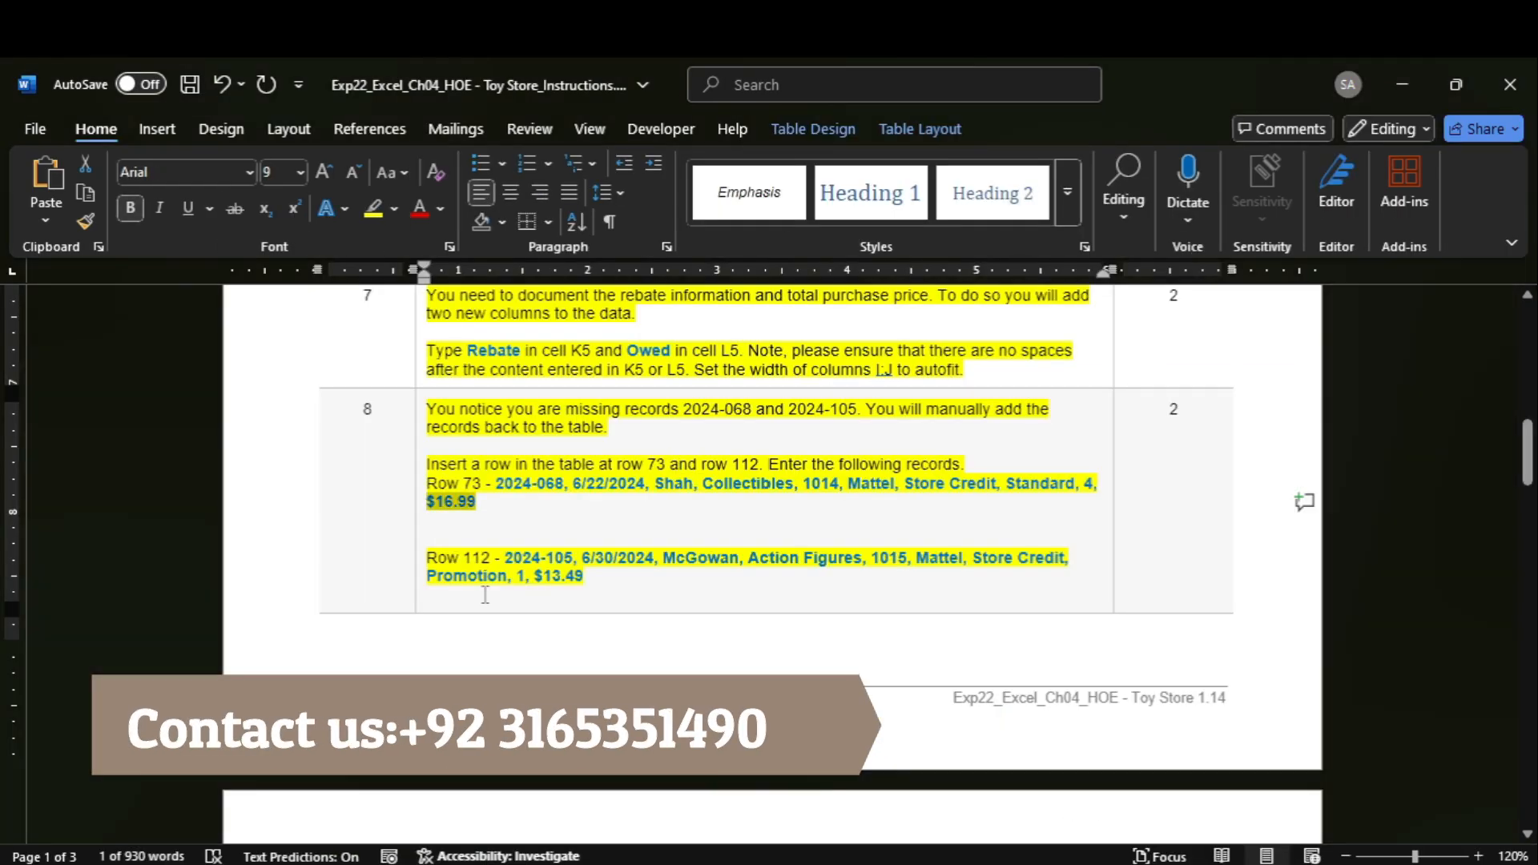
{"action": "double_click", "coordinate": [519, 558]}
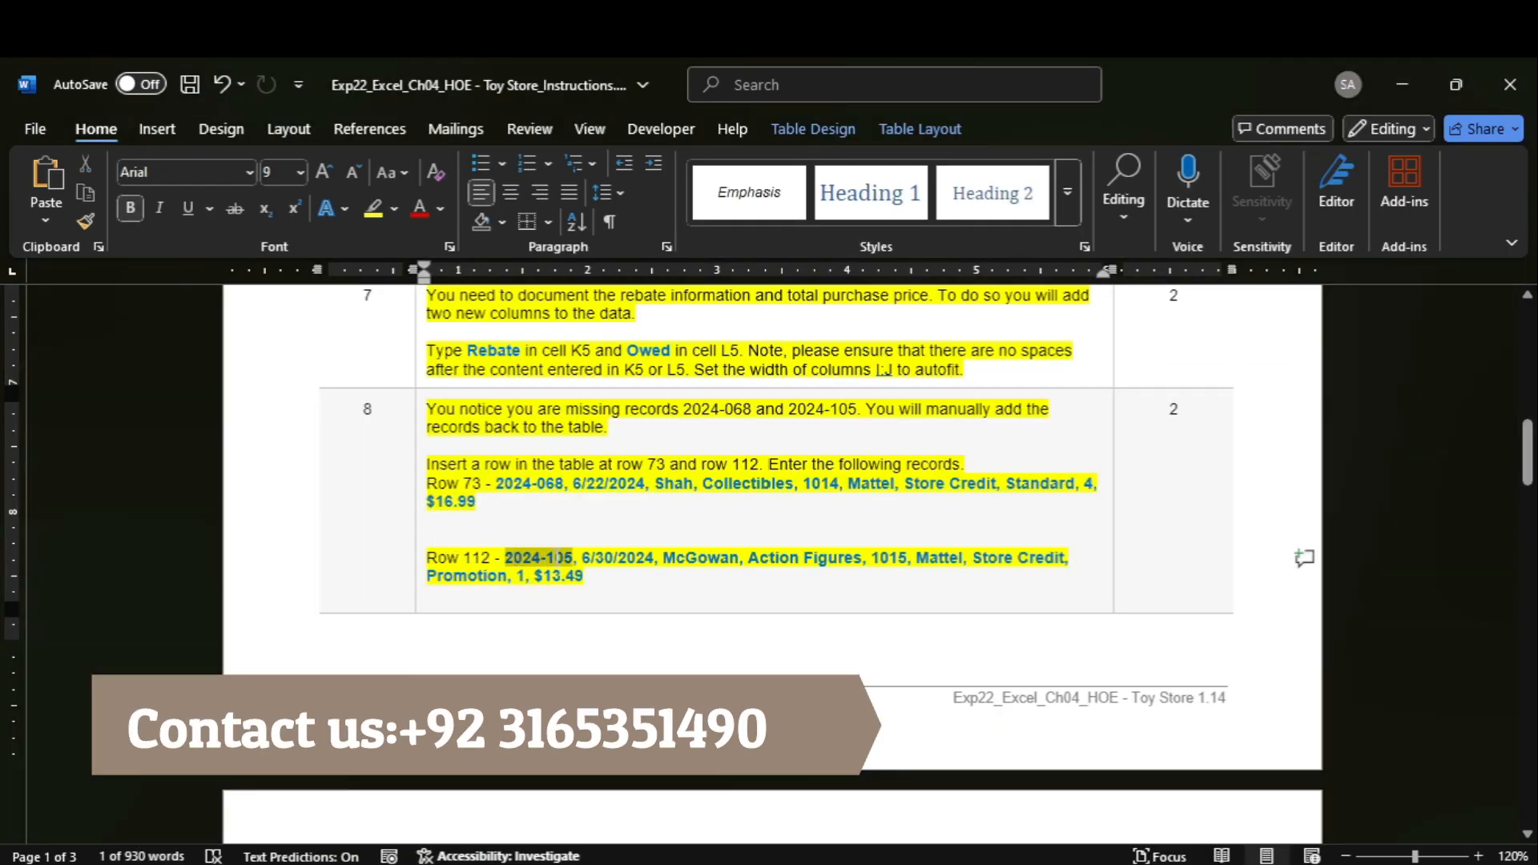
{"action": "left_click", "coordinate": [1166, 864]}
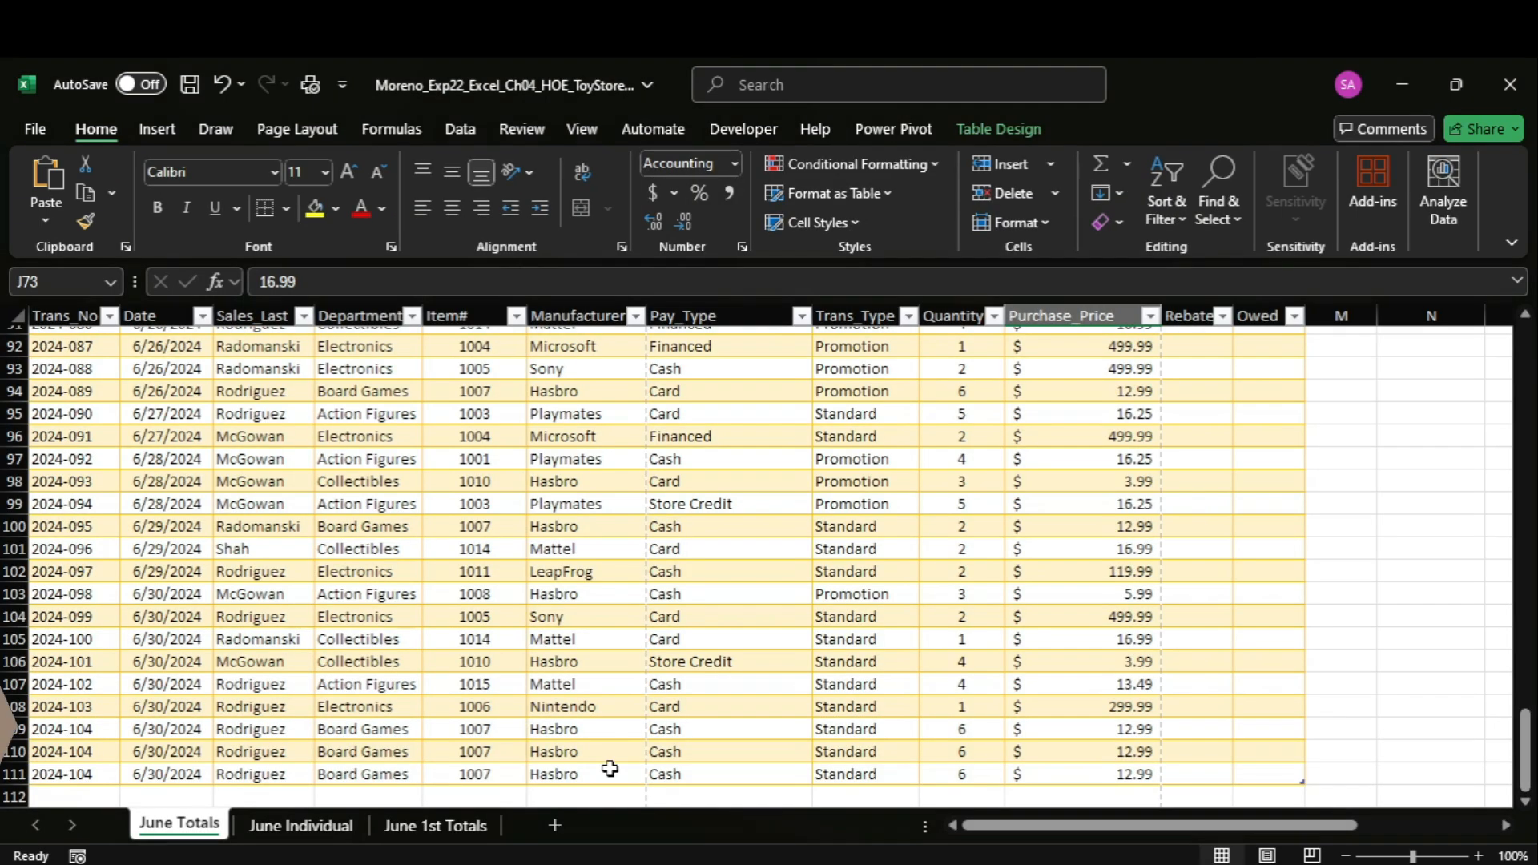
{"action": "left_click", "coordinate": [42, 797]}
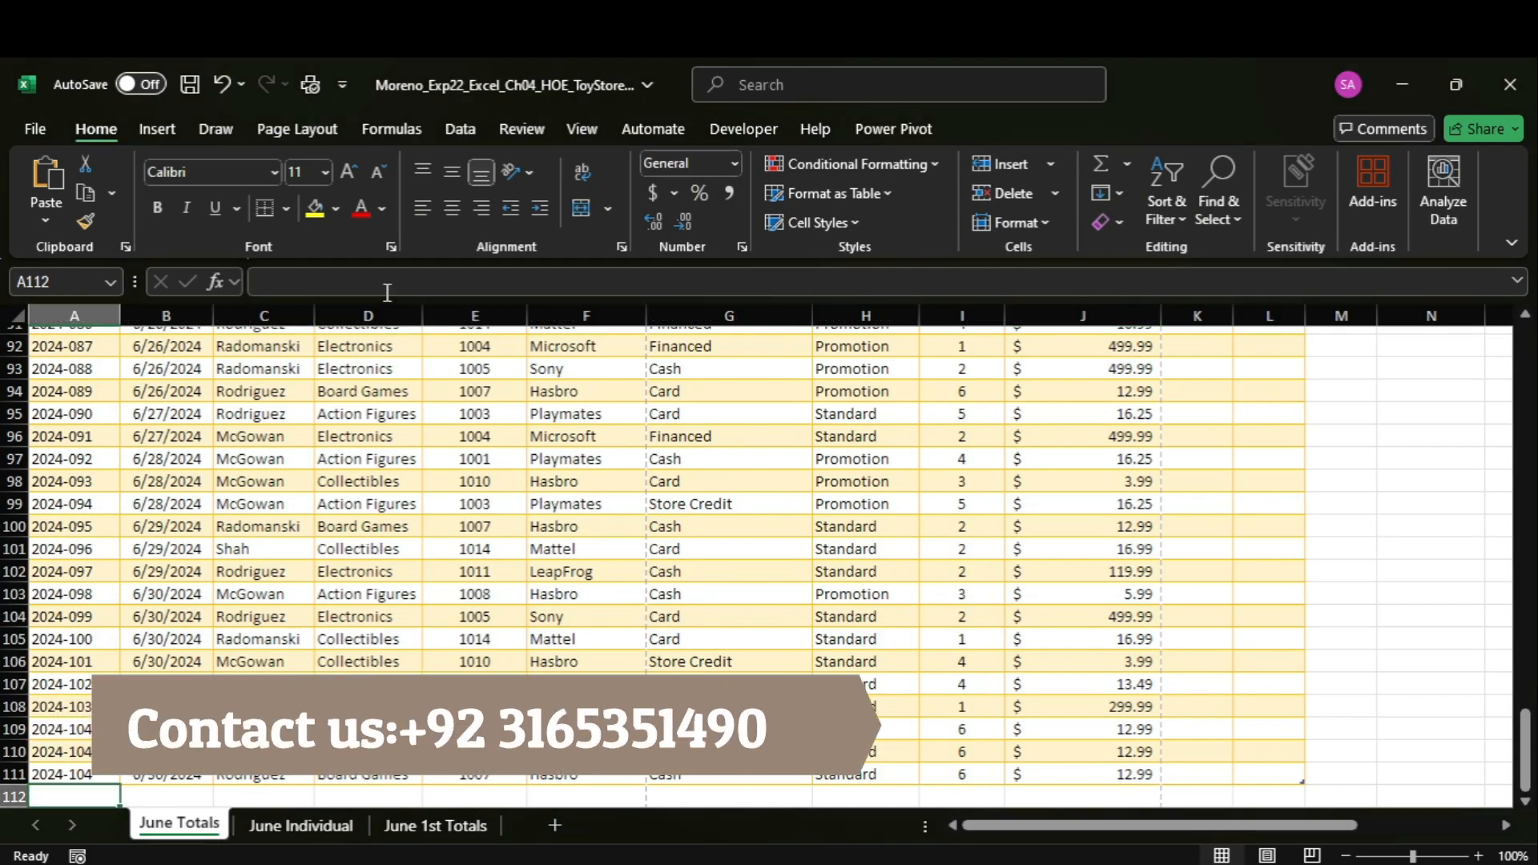
{"action": "type", "text": "2024-105"}
{"action": "key", "text": "Tab"}
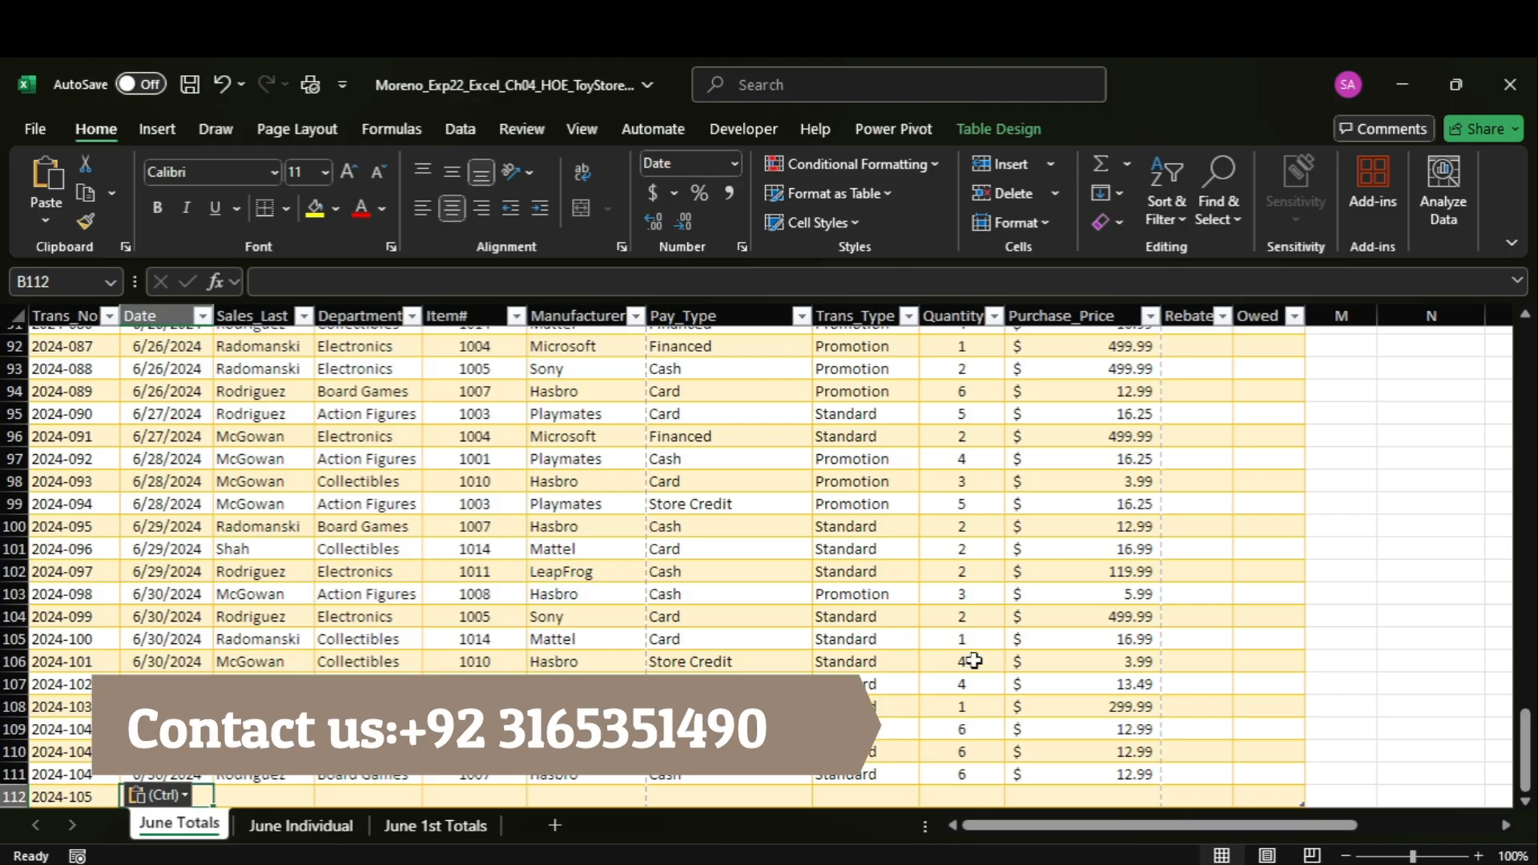
Copy the date 6/30/2024 of the row 112 record from Word and enter it in cell B112 in Excel.
{"action": "left_click", "coordinate": [1116, 789]}
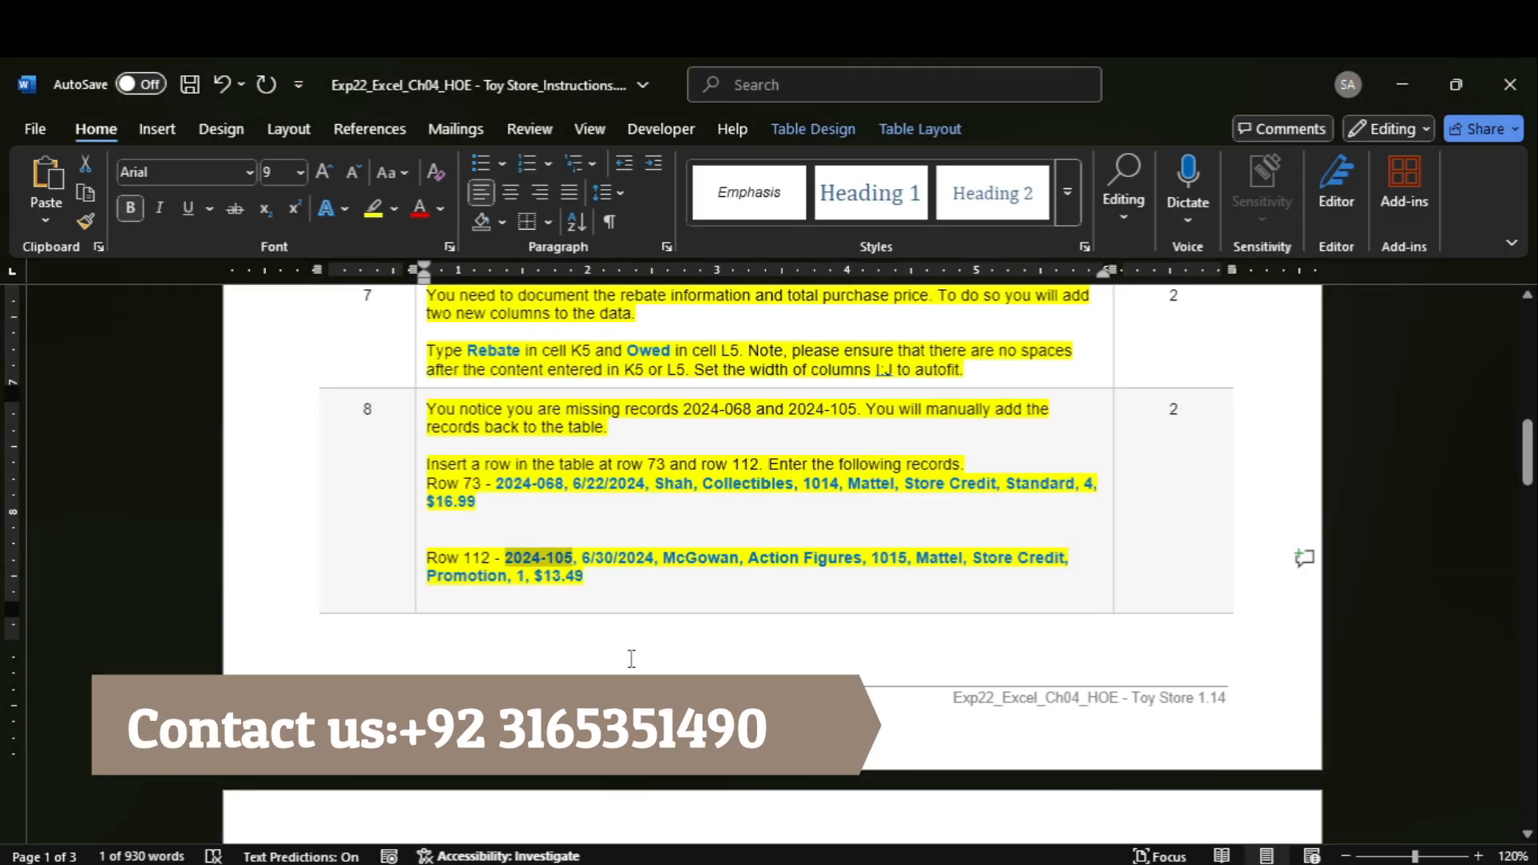
{"action": "left_click_drag", "start_coordinate": [582, 557], "coordinate": [611, 563]}
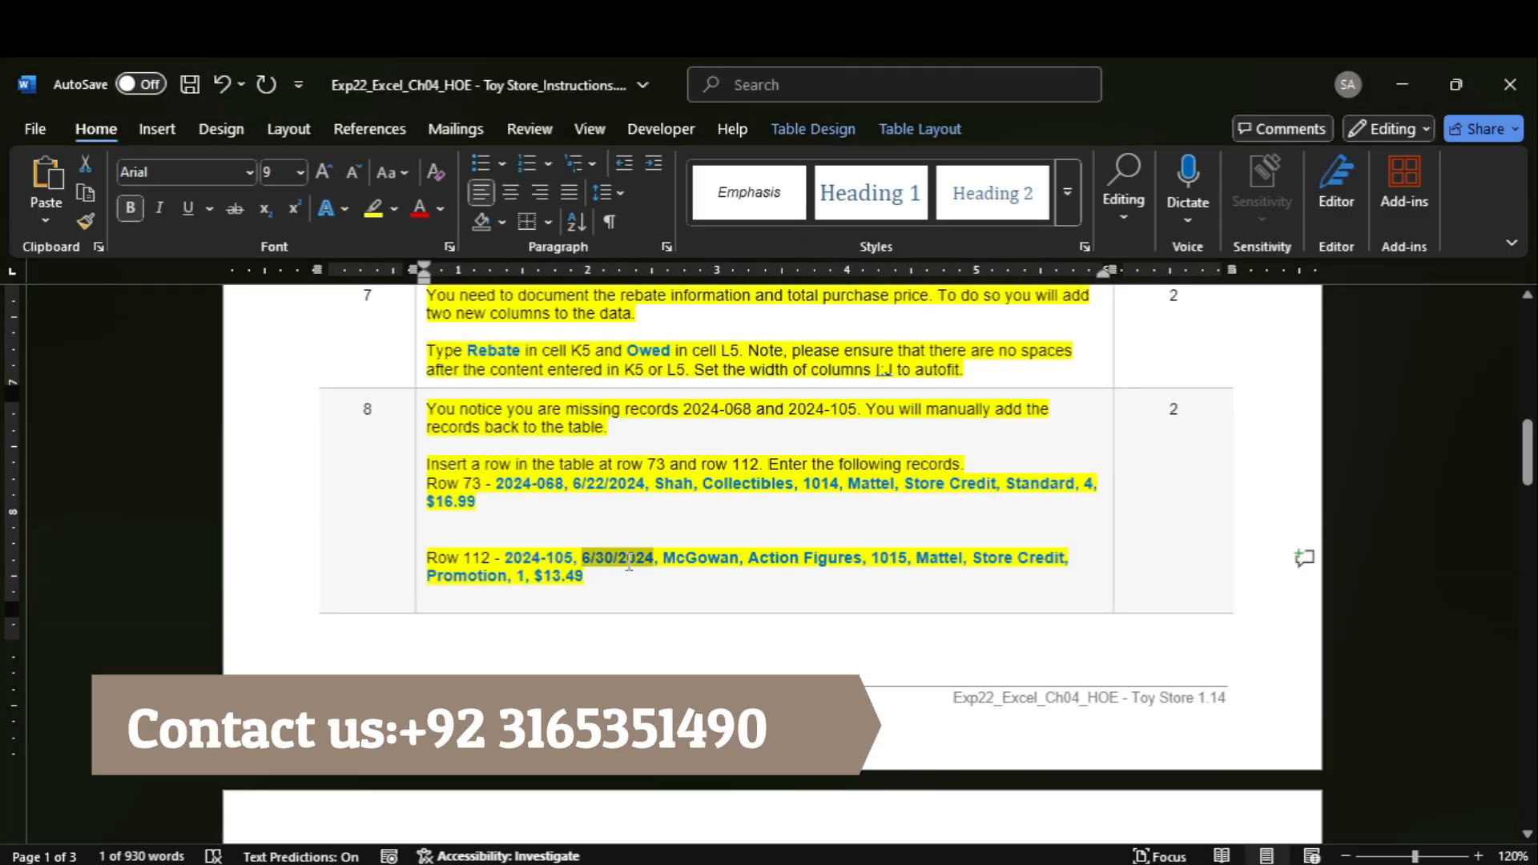
{"action": "mouse_move", "coordinate": [1167, 829]}
{"action": "left_click", "coordinate": [1167, 794]}
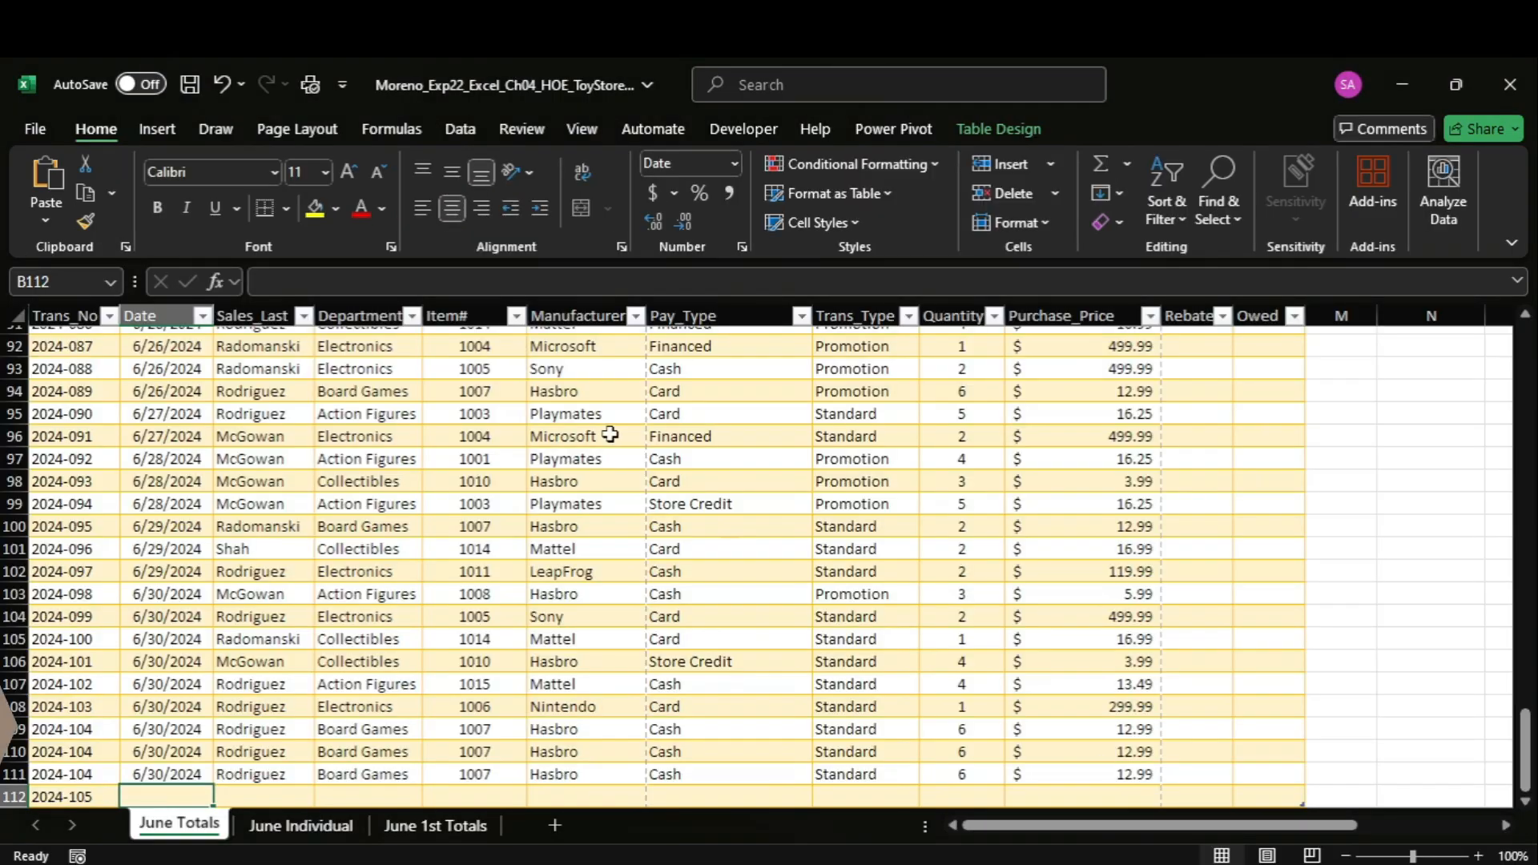
{"action": "type", "text": "6/30/2024"}
{"action": "key", "text": "Tab"}
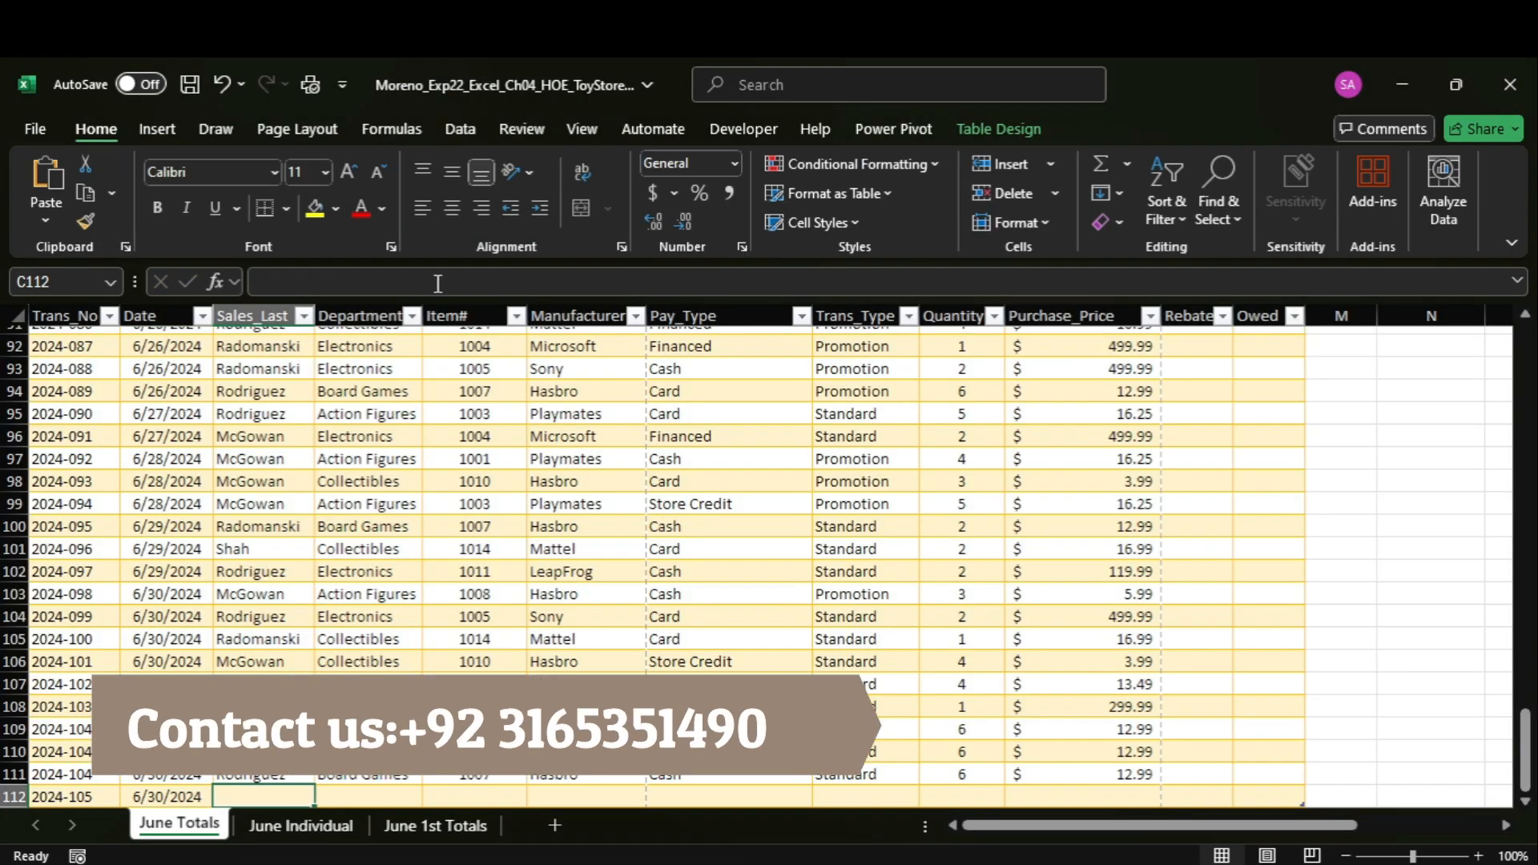
Copy the salesperson's last name of the row 112 record from Word and enter it in cell C112 in Excel.
{"action": "mouse_move", "coordinate": [1182, 861]}
{"action": "left_click", "coordinate": [1121, 761]}
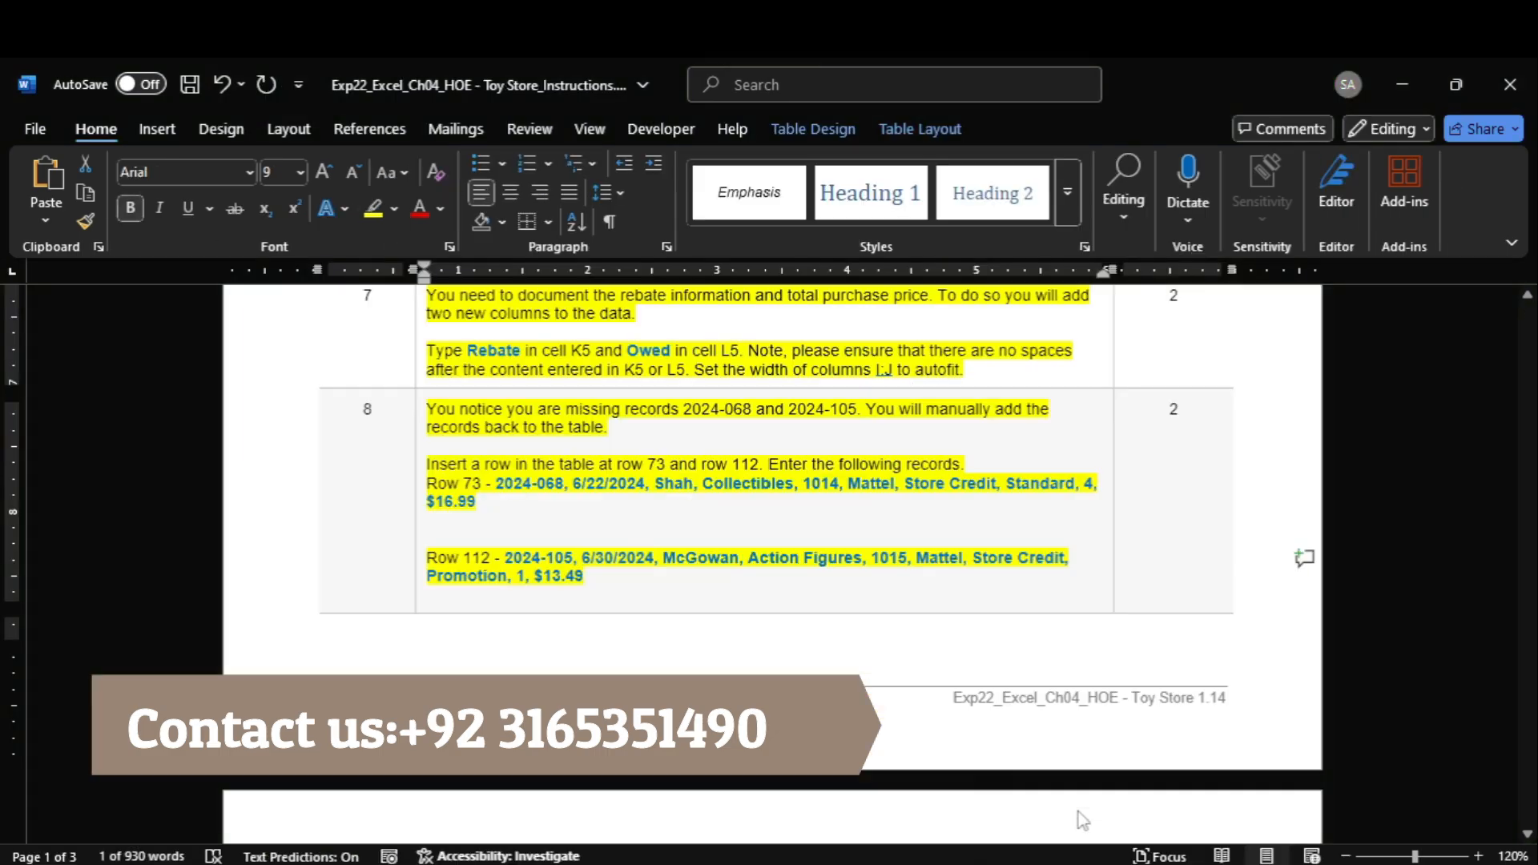
{"action": "double_click", "coordinate": [705, 561]}
{"action": "key", "text": "ctrl+c"}
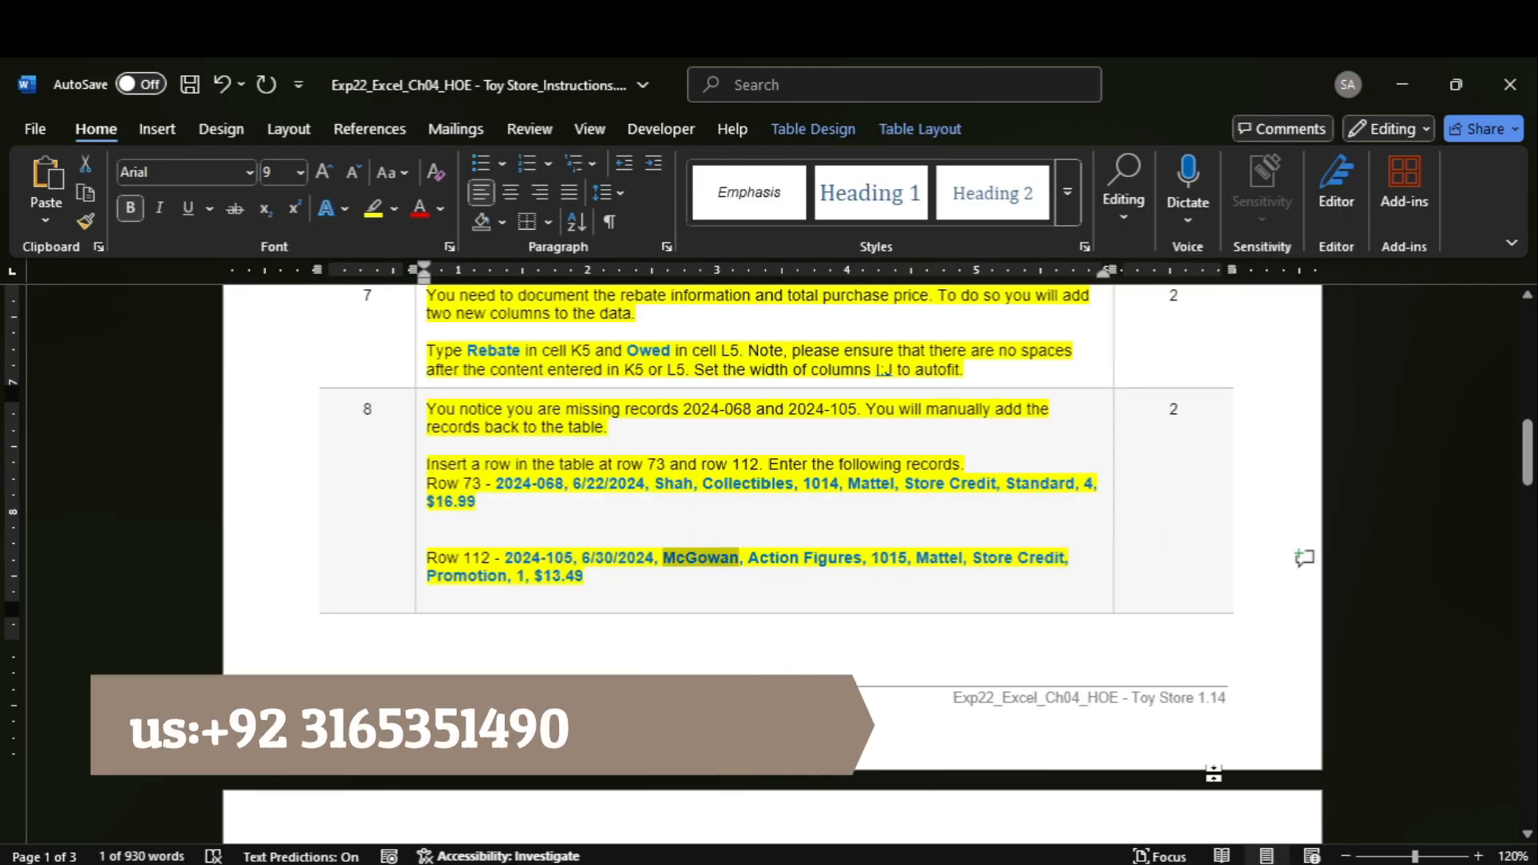
{"action": "mouse_move", "coordinate": [1157, 859]}
{"action": "left_click", "coordinate": [1151, 813]}
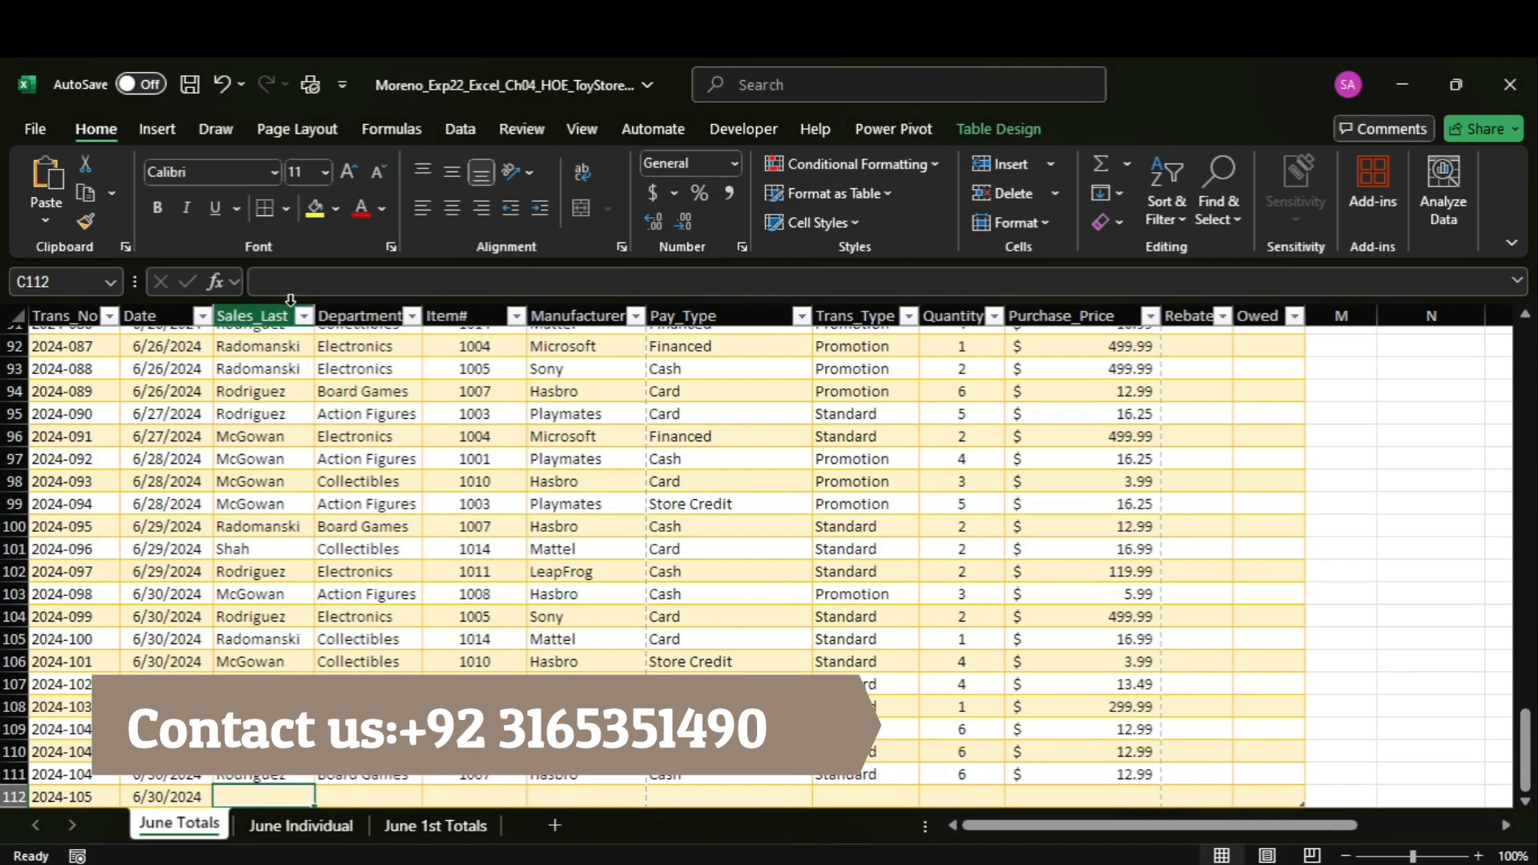
{"action": "left_click", "coordinate": [294, 282]}
{"action": "key", "text": "ctrl+v"}
{"action": "key", "text": "Tab"}
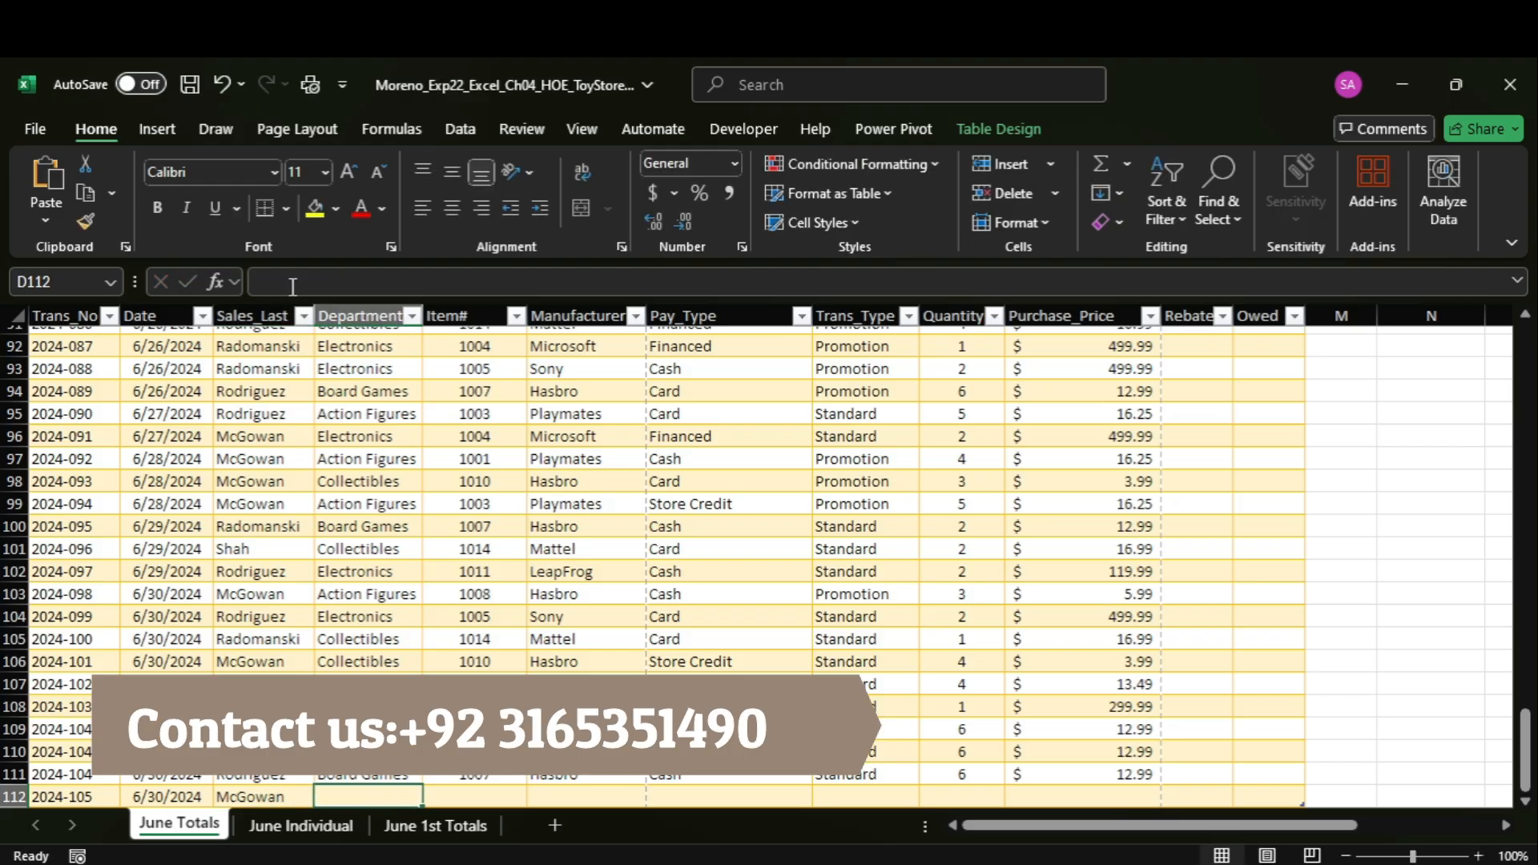
Copy the department Action Figures from Word into cell D112 in Excel and enter item number 1015 in E112.
{"action": "mouse_move", "coordinate": [1124, 859]}
{"action": "left_click", "coordinate": [1124, 789]}
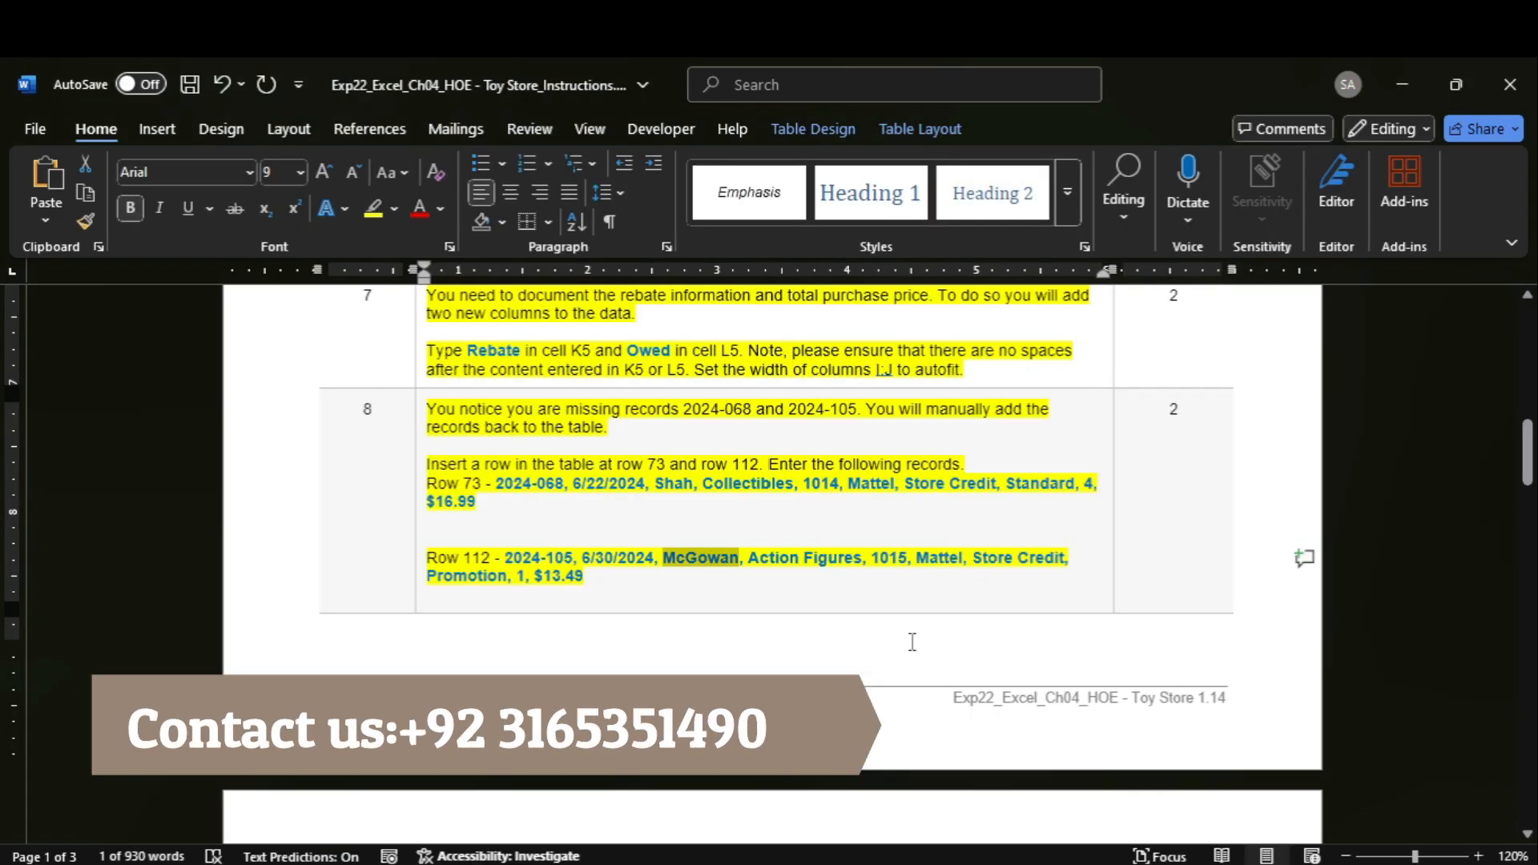
{"action": "left_click_drag", "start_coordinate": [794, 558], "coordinate": [816, 559]}
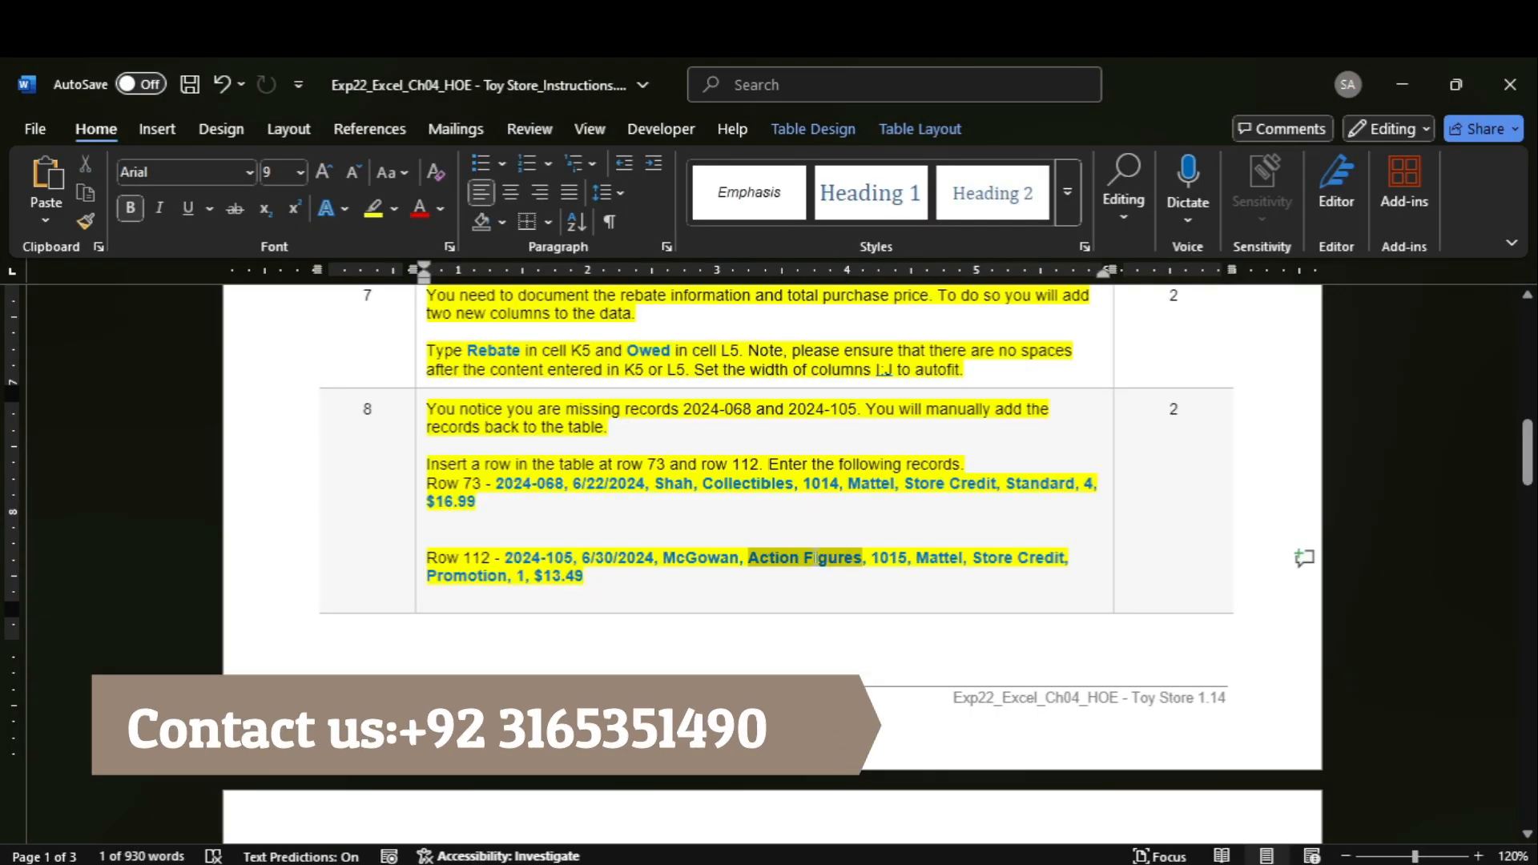
{"action": "mouse_move", "coordinate": [1170, 859]}
{"action": "left_click", "coordinate": [1186, 773]}
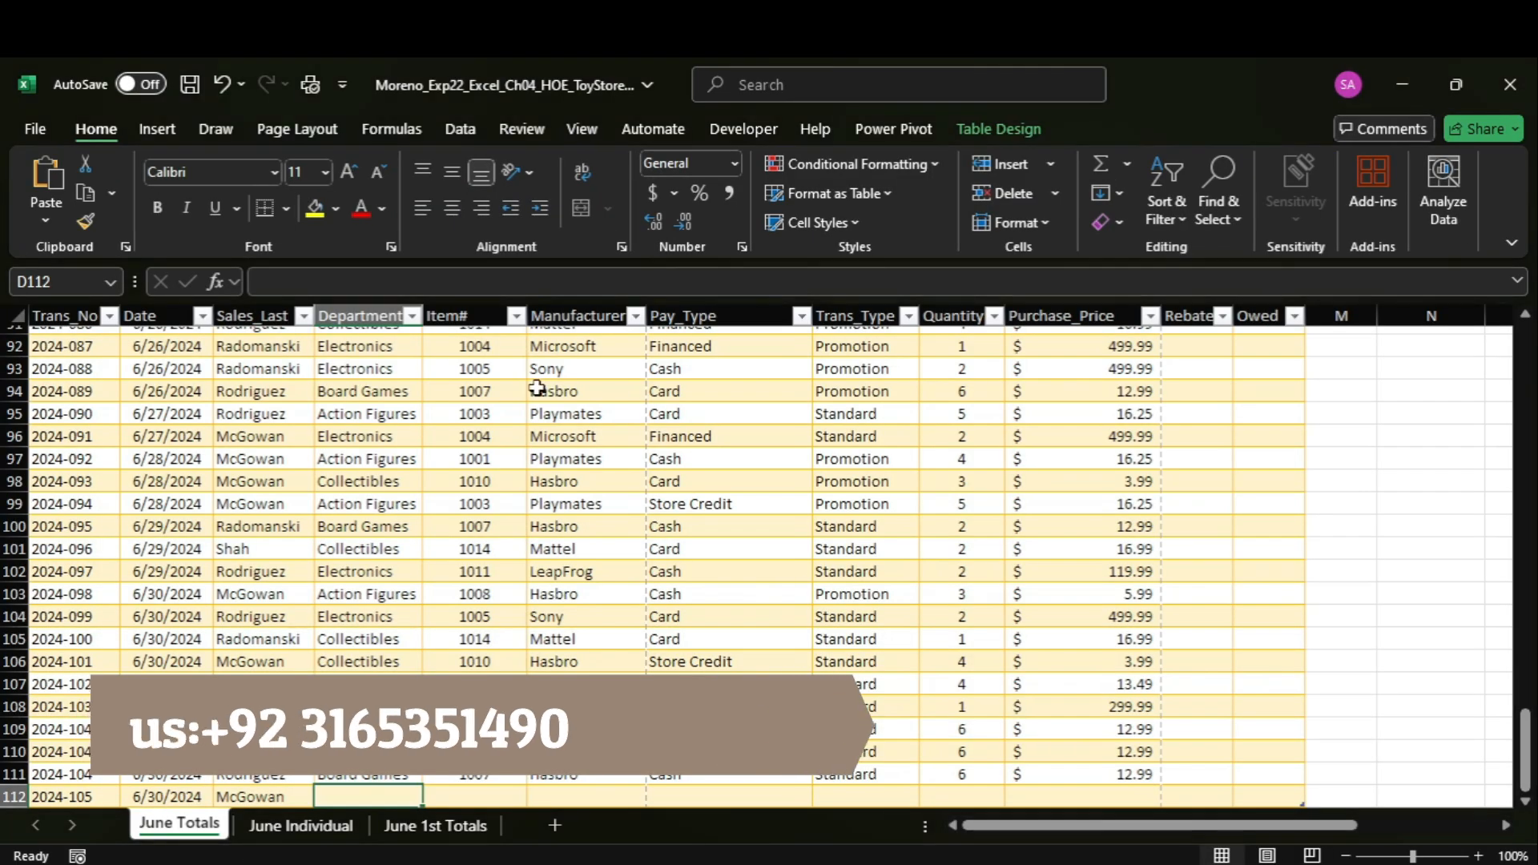
{"action": "type", "text": "Action Figures"}
{"action": "key", "text": "Tab"}
{"action": "type", "text": "1015"}
{"action": "key", "text": "Tab"}
{"action": "key", "text": "Tab"}
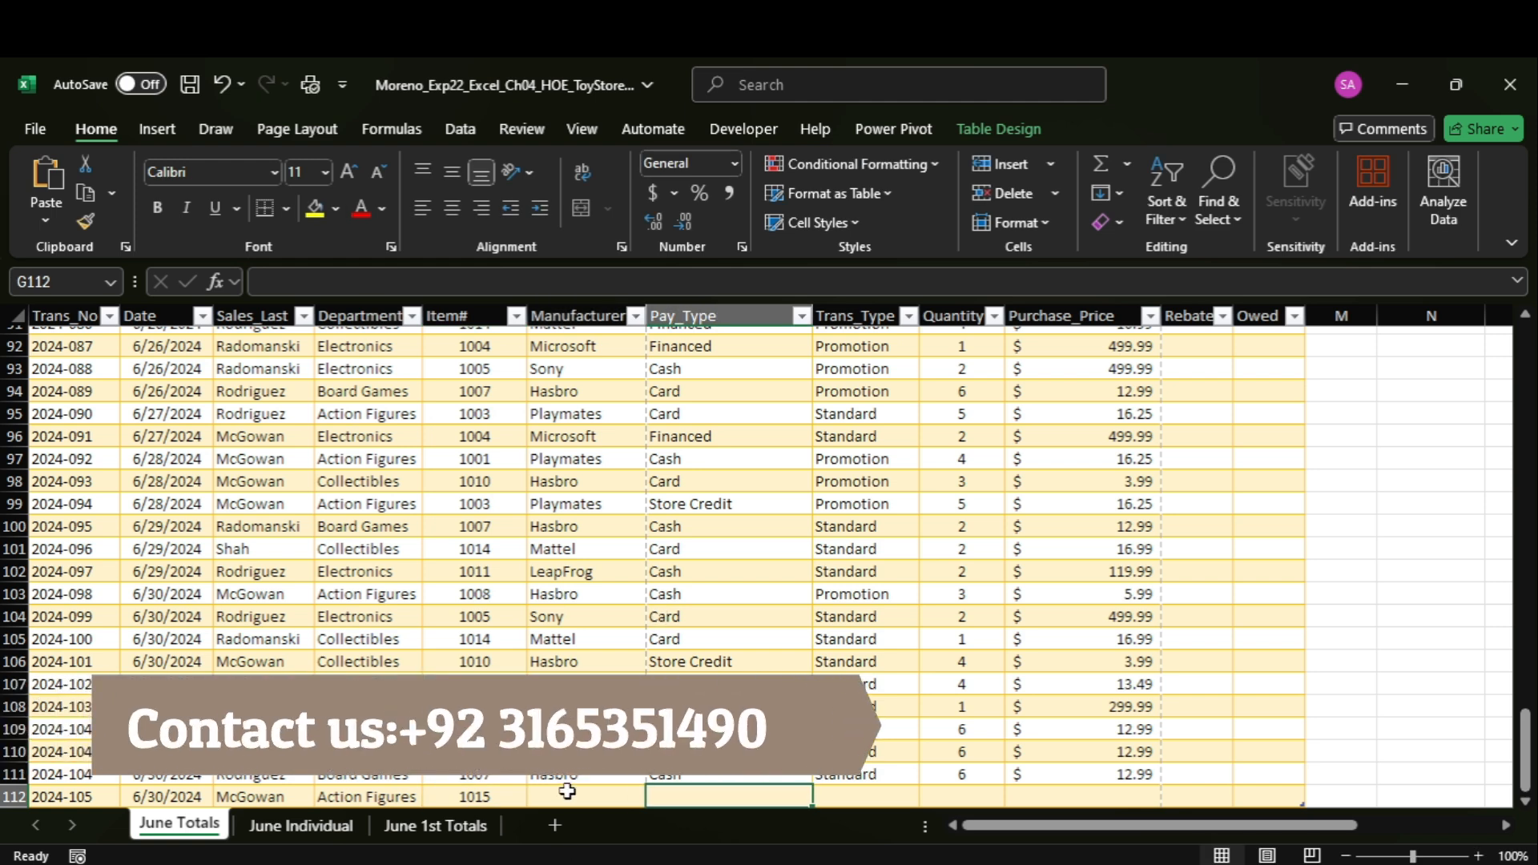
Copy the manufacturer Mattel of the row 112 record from Word and enter it in cell F112 in Excel.
{"action": "mouse_move", "coordinate": [1127, 857]}
{"action": "left_click", "coordinate": [1112, 823]}
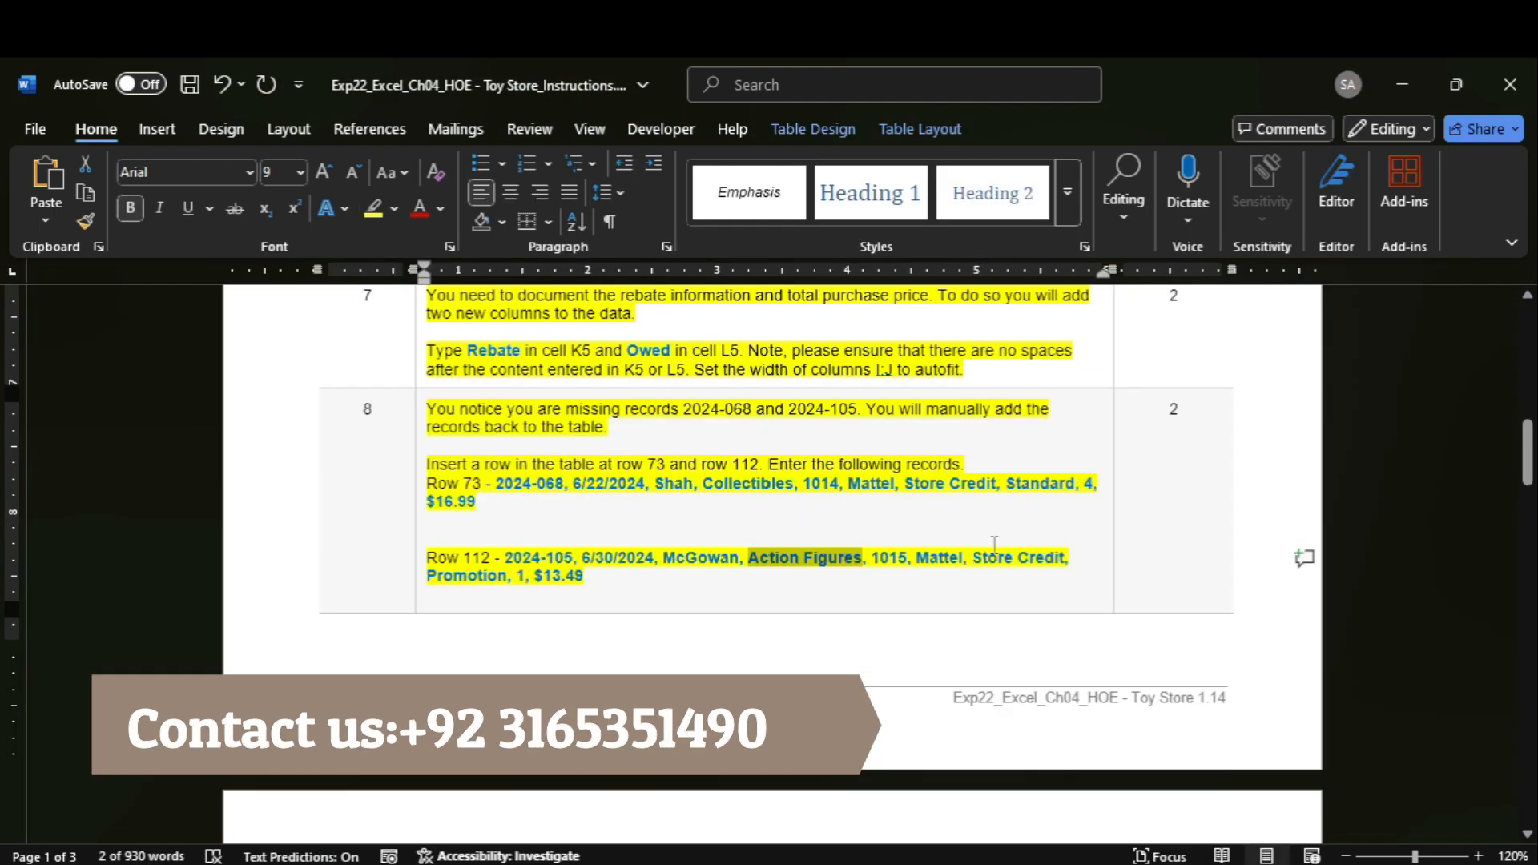
{"action": "double_click", "coordinate": [939, 558]}
{"action": "key", "text": "ctrl+c"}
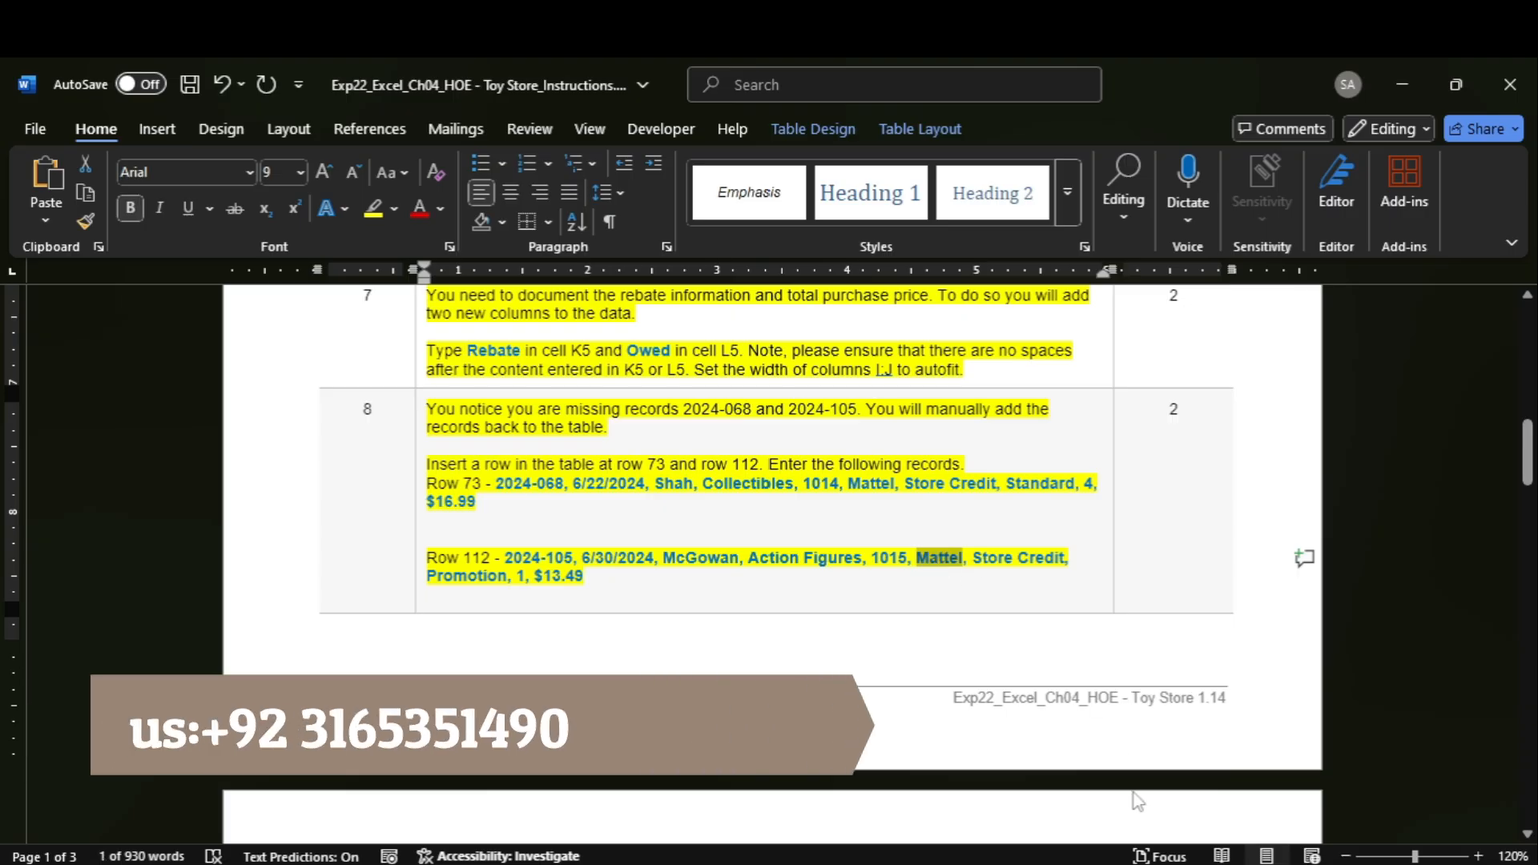
{"action": "mouse_move", "coordinate": [1161, 859]}
{"action": "left_click", "coordinate": [1126, 772]}
{"action": "key", "text": "ctrl+v"}
{"action": "key", "text": "Tab"}
Copy the pay type Store Credit of the row 112 record from Word and enter it in cell G112 in Excel.
{"action": "mouse_move", "coordinate": [1162, 858]}
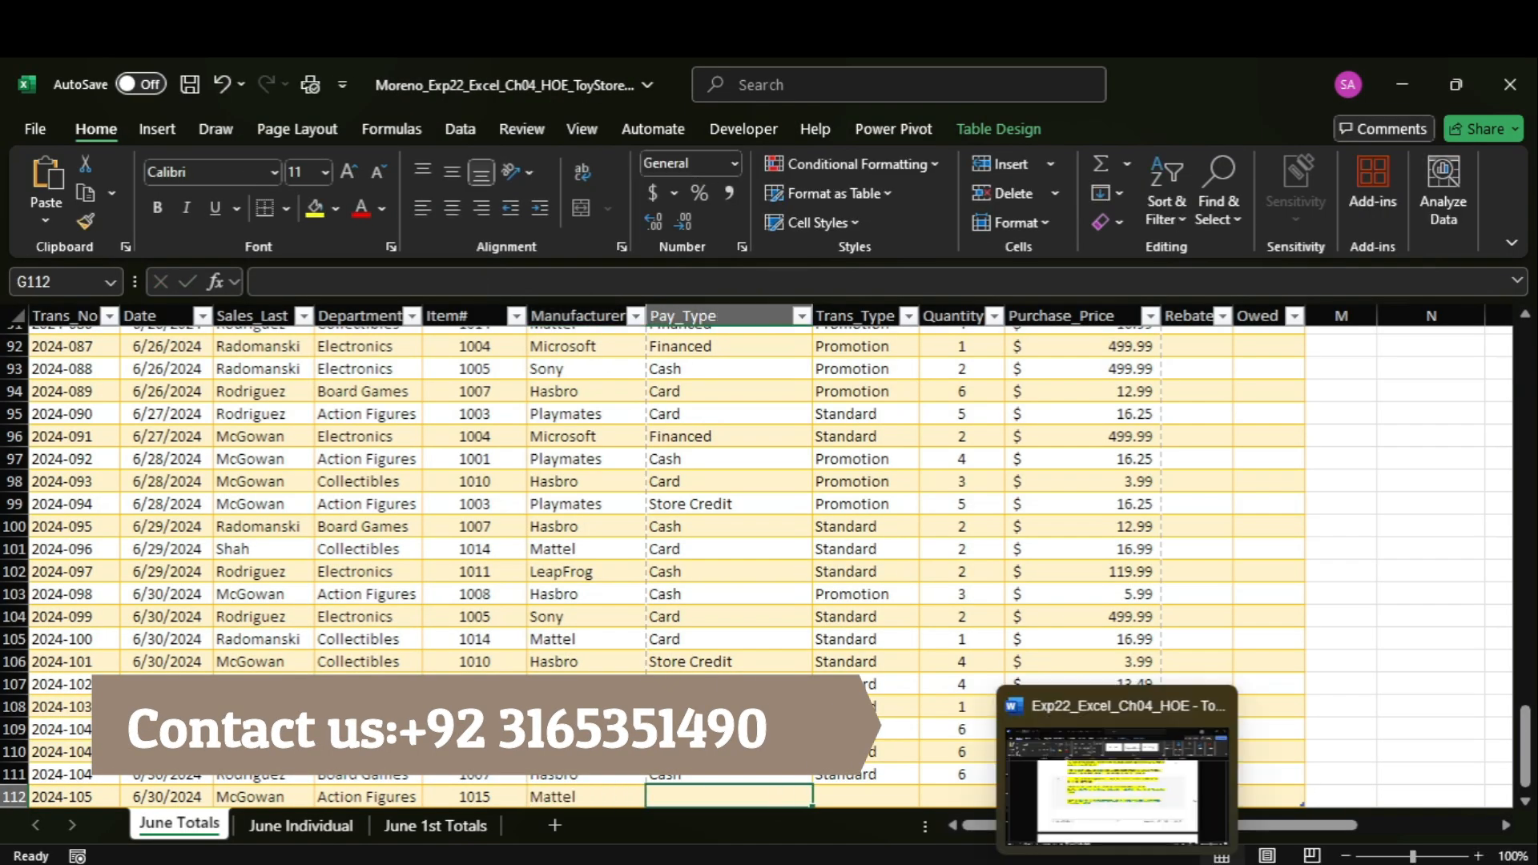
{"action": "left_click", "coordinate": [1122, 773]}
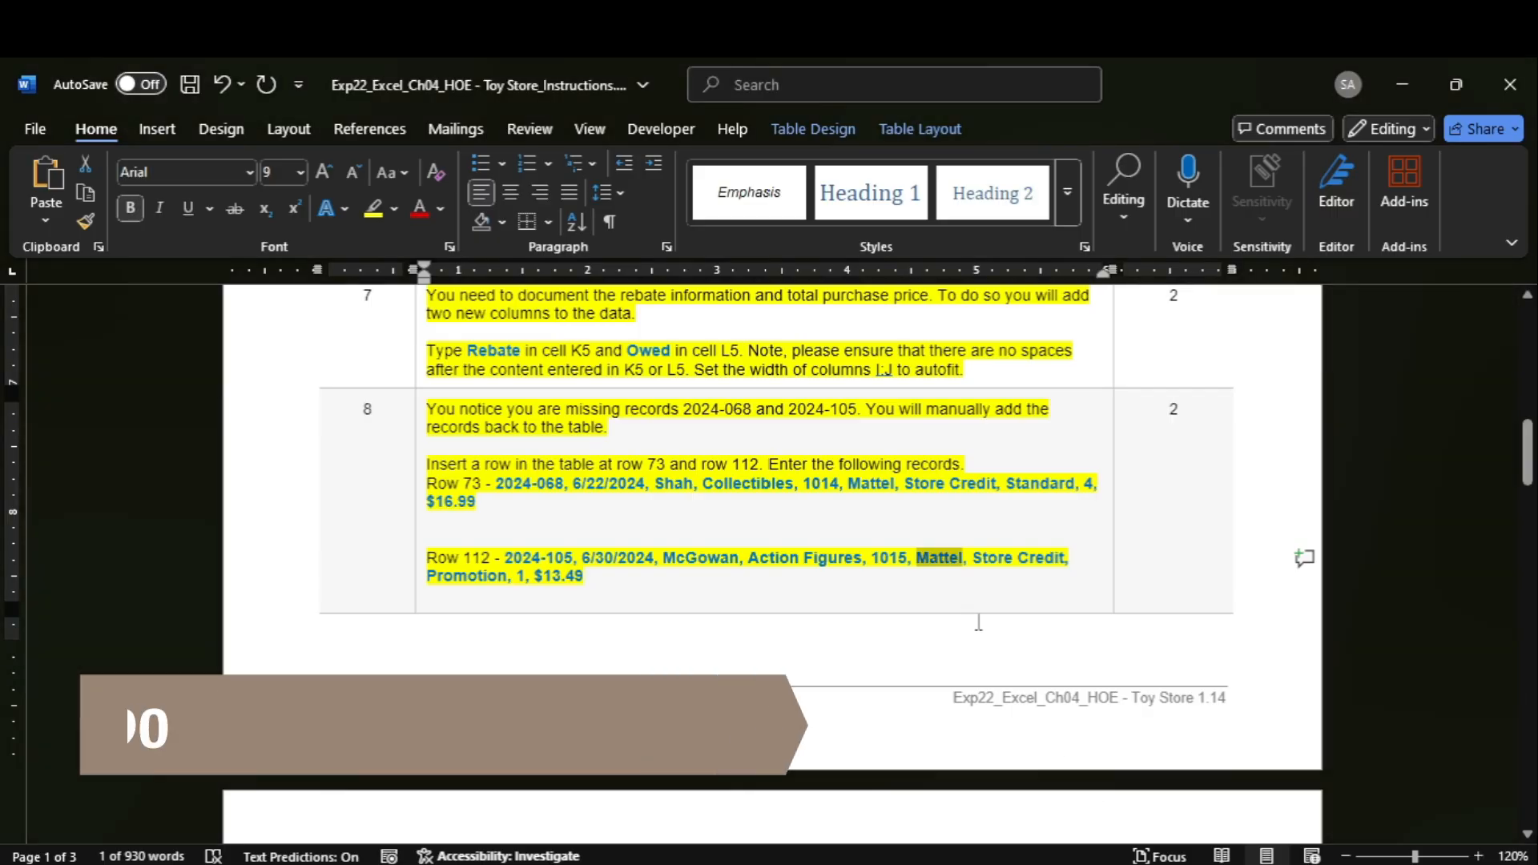
{"action": "double_click", "coordinate": [994, 556]}
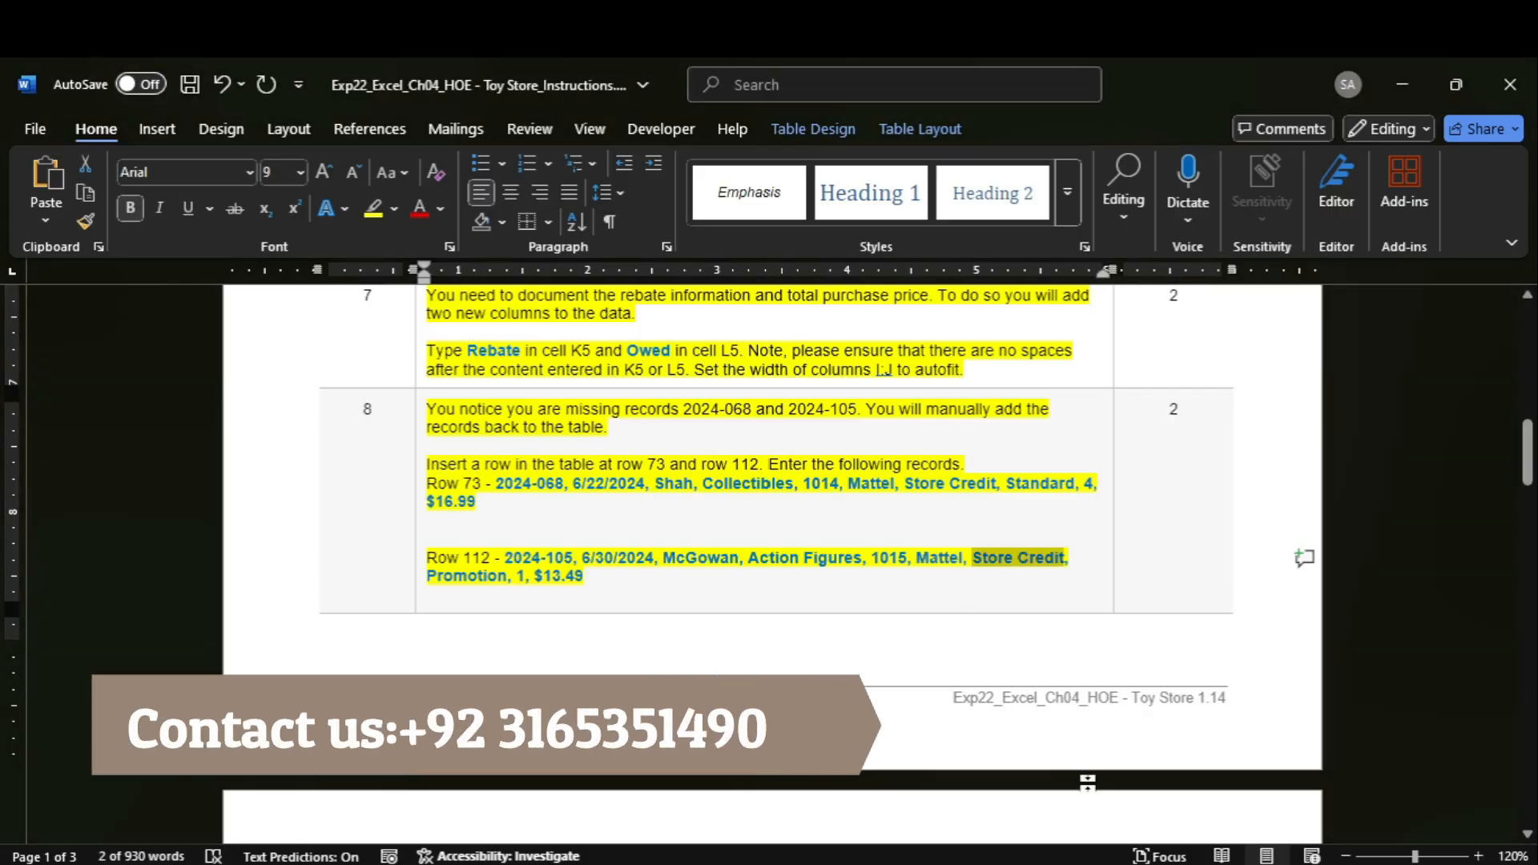
{"action": "mouse_move", "coordinate": [1166, 862]}
{"action": "left_click", "coordinate": [1134, 773]}
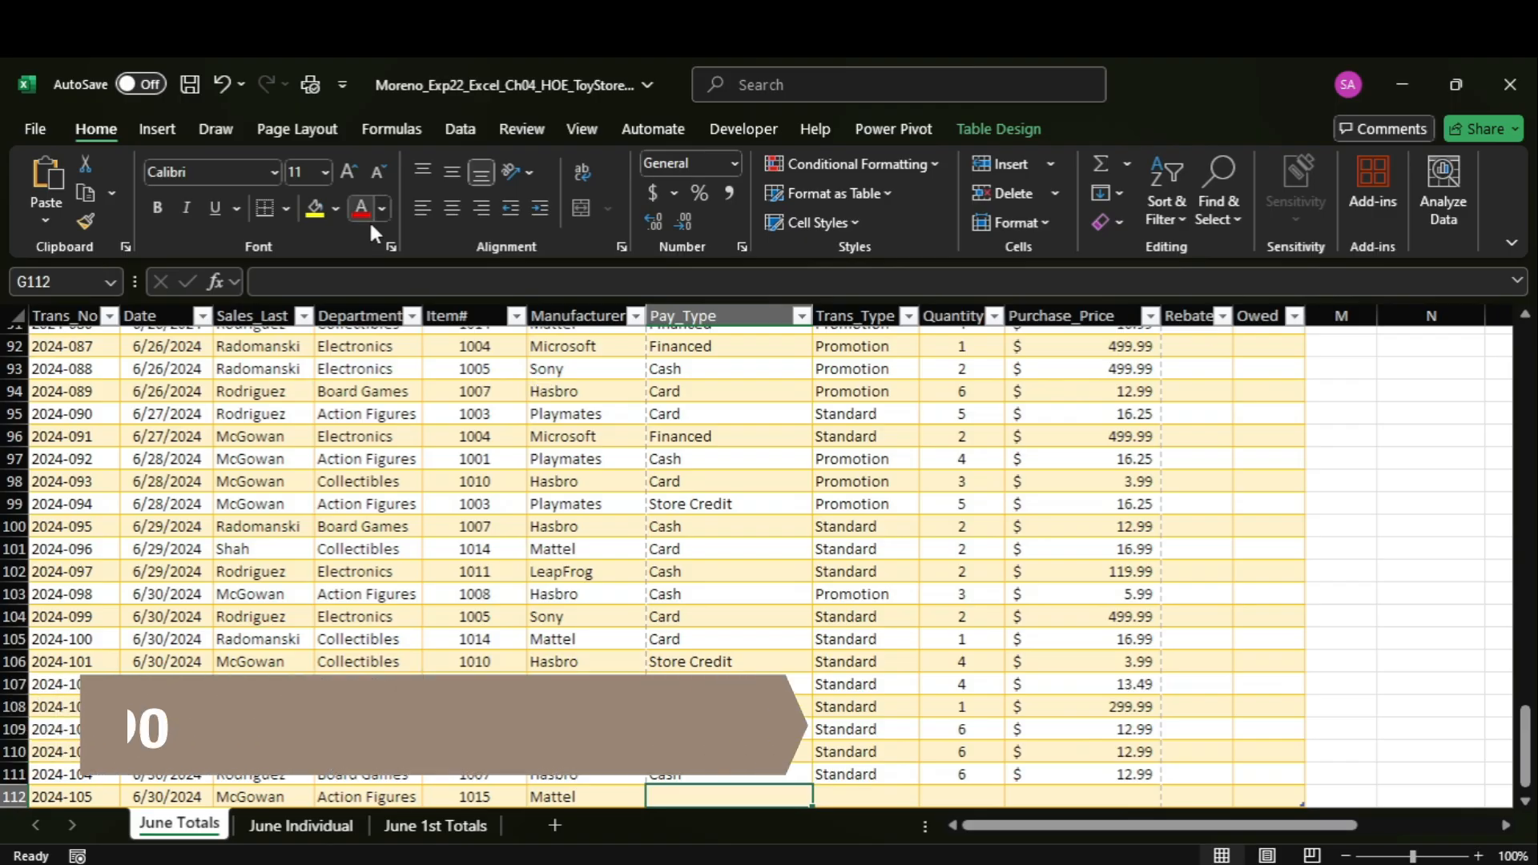
{"action": "left_click", "coordinate": [373, 281]}
{"action": "type", "text": "Store Credit"}
{"action": "key", "text": "Tab"}
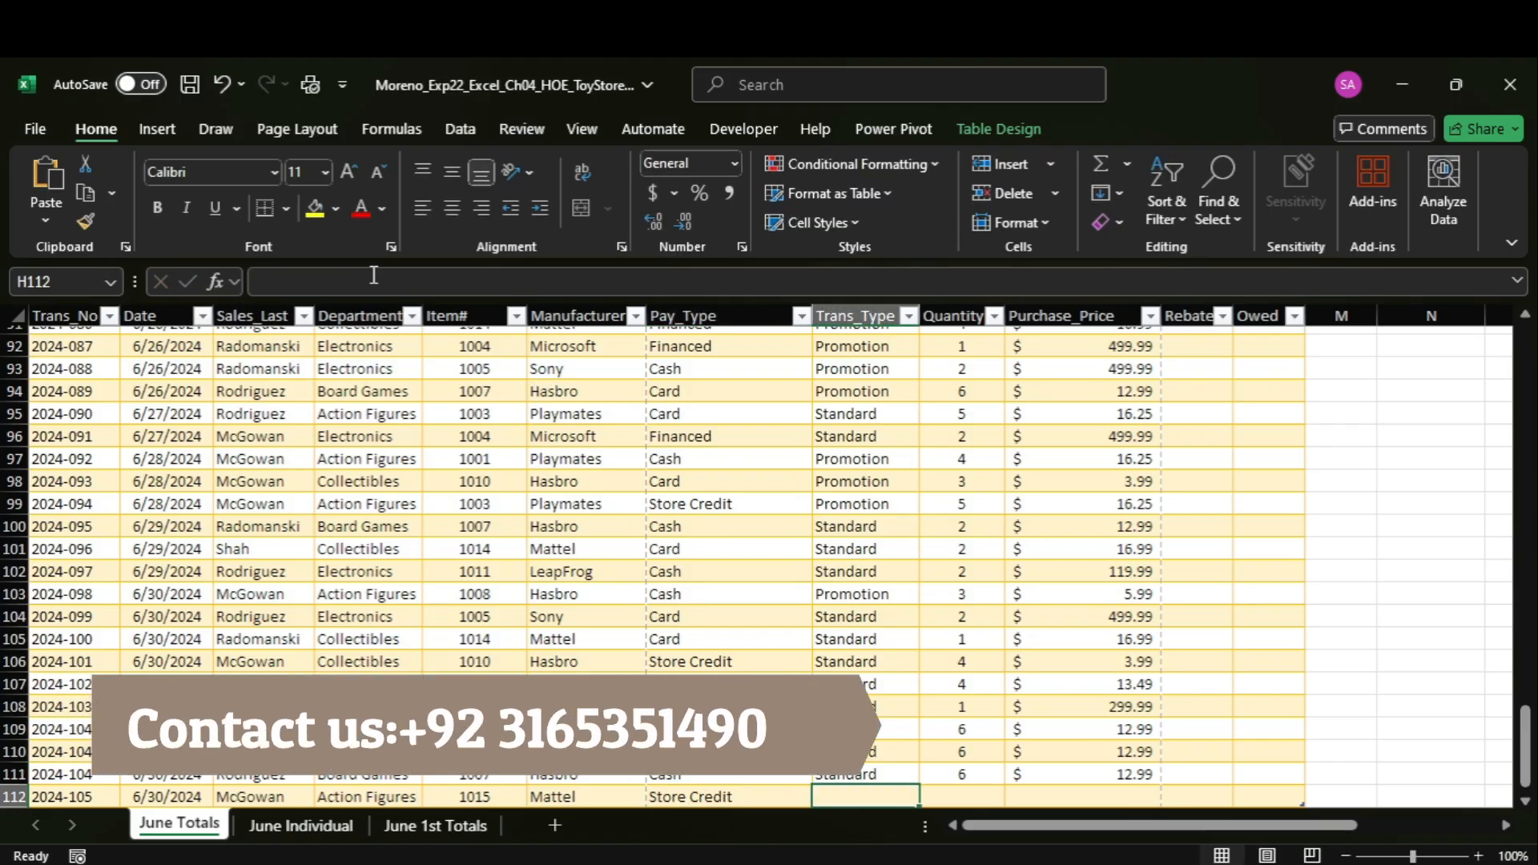
Copy the transaction type Promotion from Word into cell H112 in Excel and enter quantity 1 in I112.
{"action": "left_click", "coordinate": [1109, 769]}
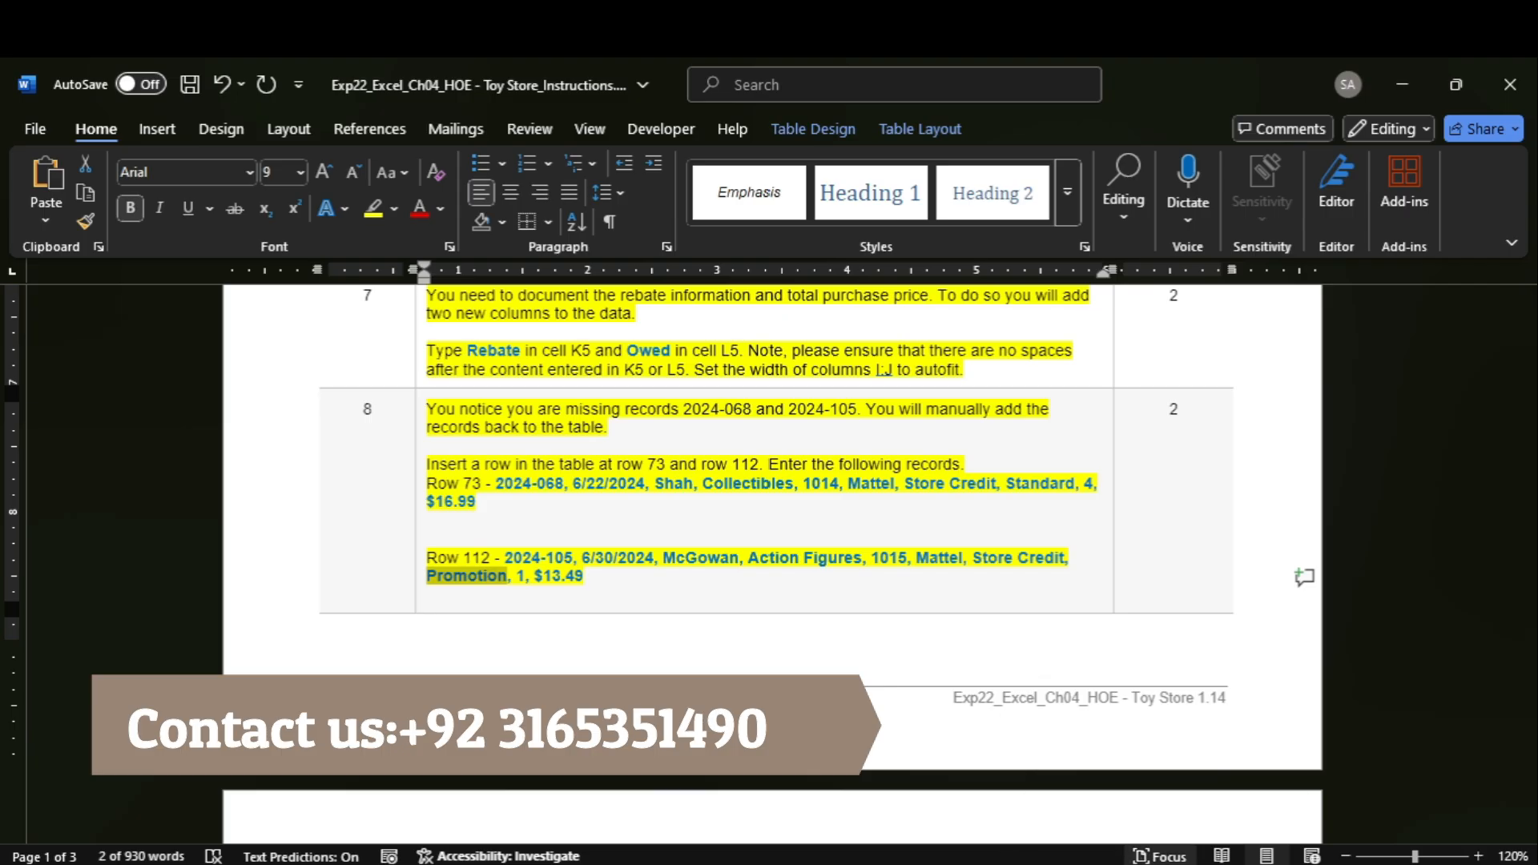
{"action": "left_click", "coordinate": [1153, 785]}
{"action": "left_click", "coordinate": [378, 283]}
{"action": "type", "text": "Promotion"}
{"action": "key", "text": "Tab"}
{"action": "left_click", "coordinate": [378, 283]}
{"action": "type", "text": "1"}
{"action": "key", "text": "Tab"}
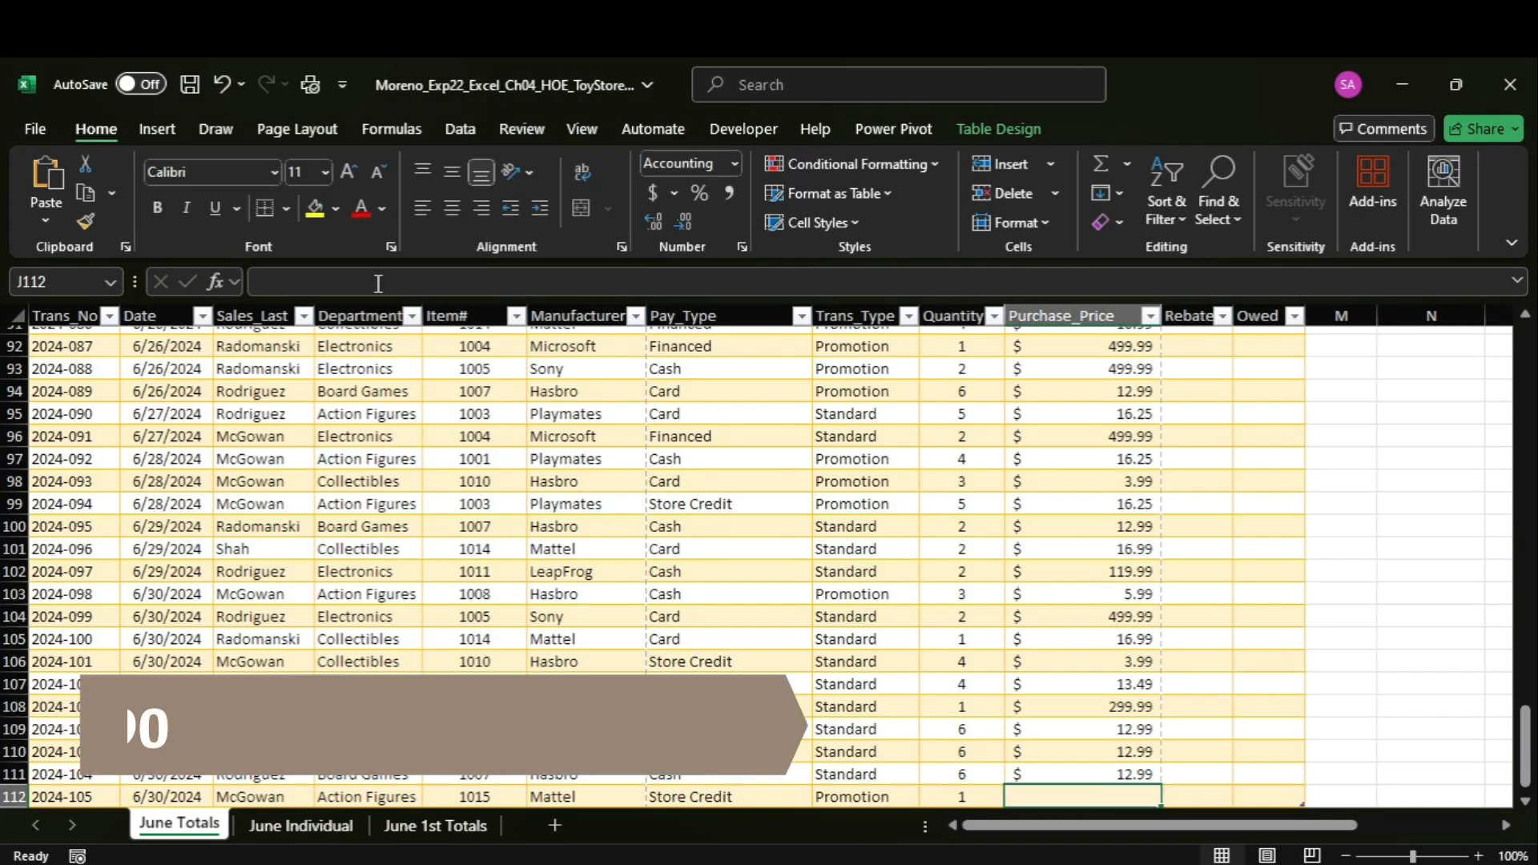
Copy the purchase price 13.49 of the row 112 record from Word and enter it in cell J112 in Excel.
{"action": "left_click", "coordinate": [1123, 823]}
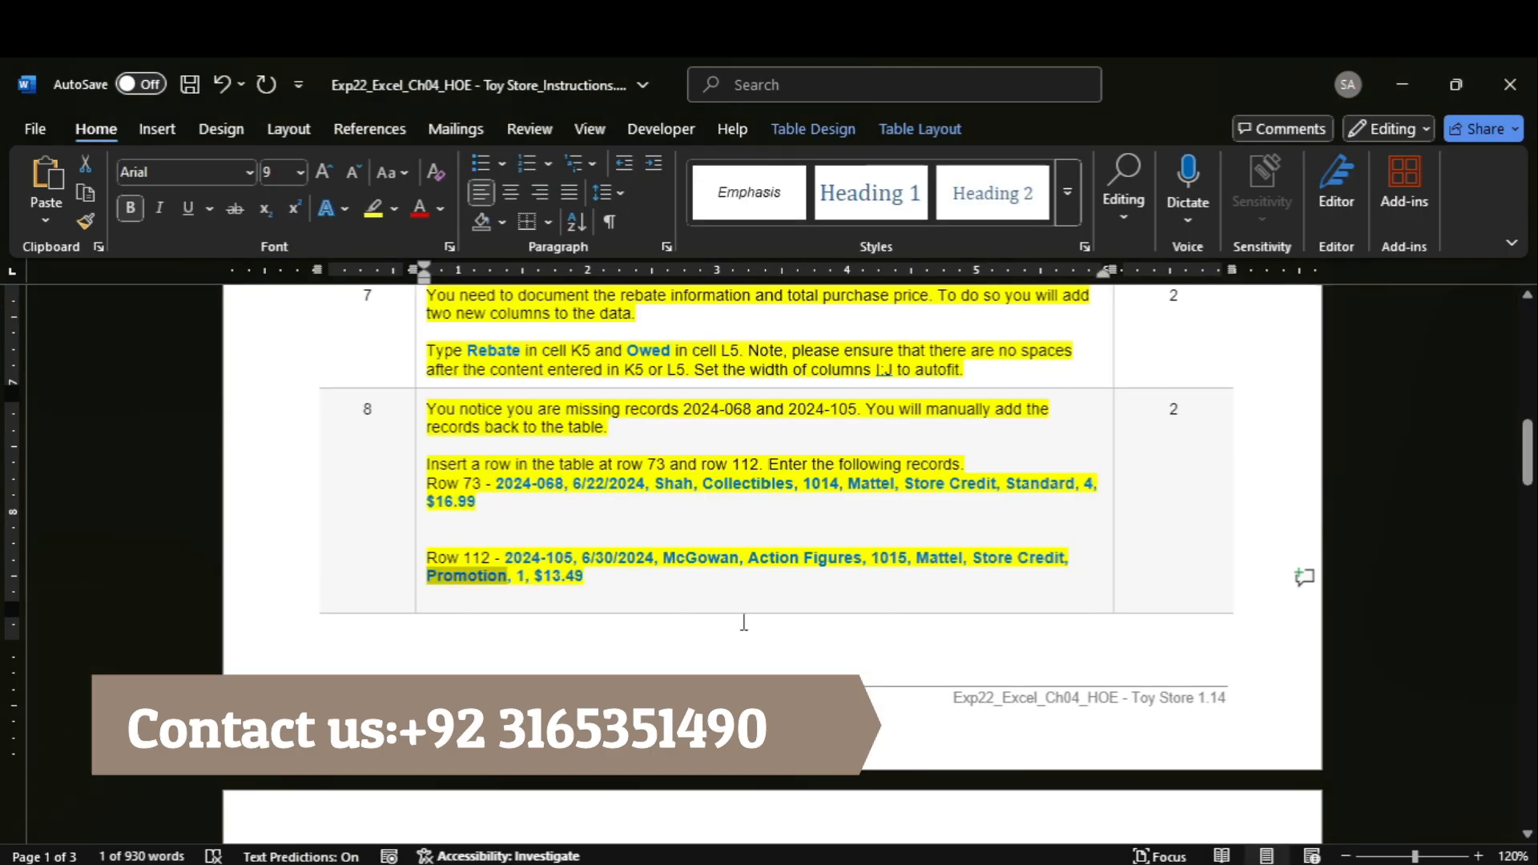
{"action": "left_click", "coordinate": [547, 575]}
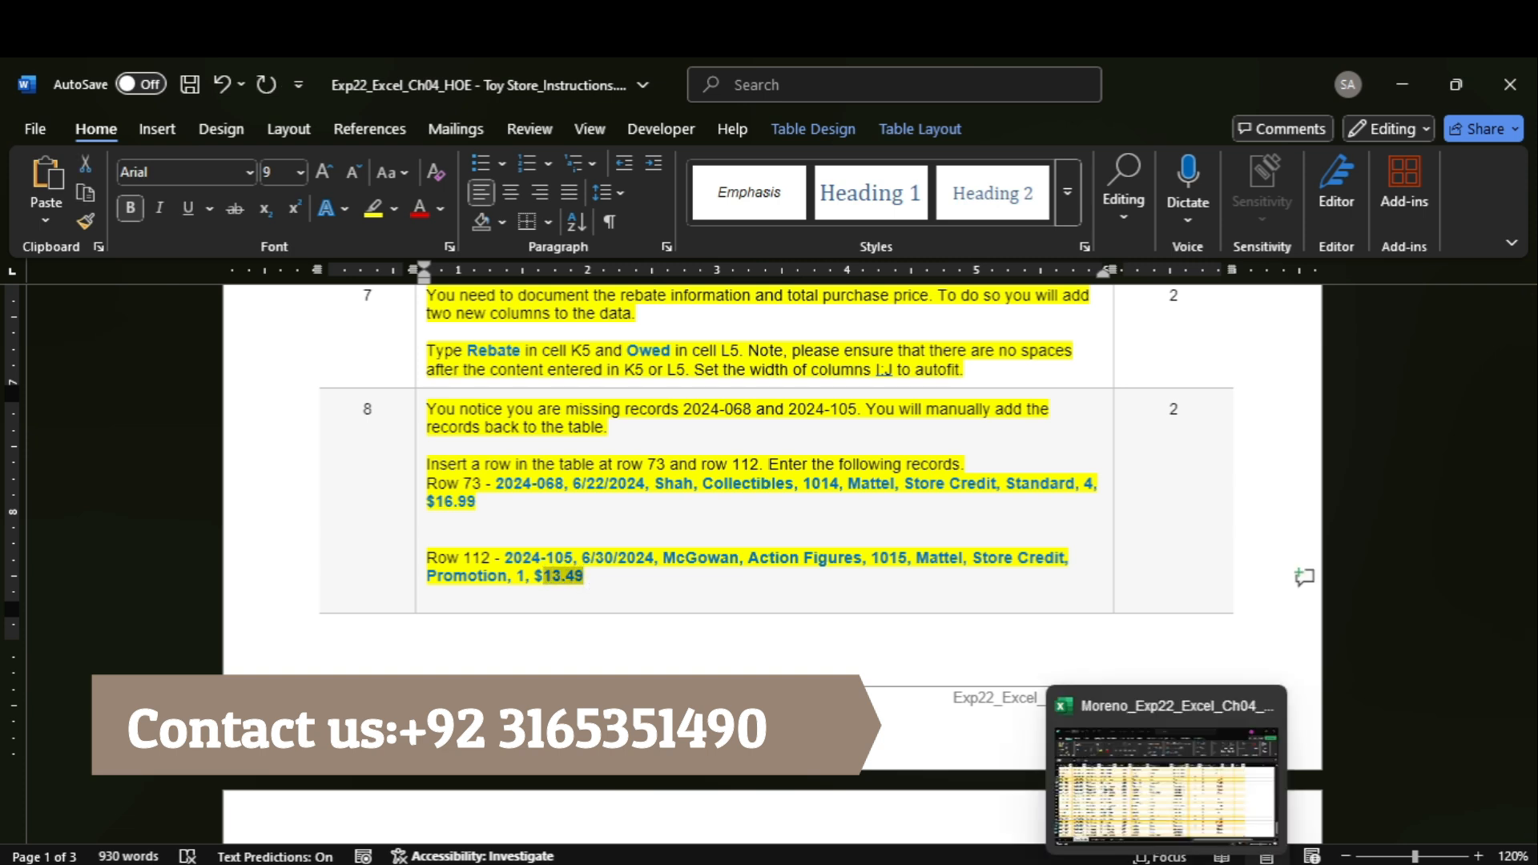
{"action": "left_click", "coordinate": [1190, 789]}
{"action": "left_click", "coordinate": [383, 284]}
{"action": "type", "text": "13.49"}
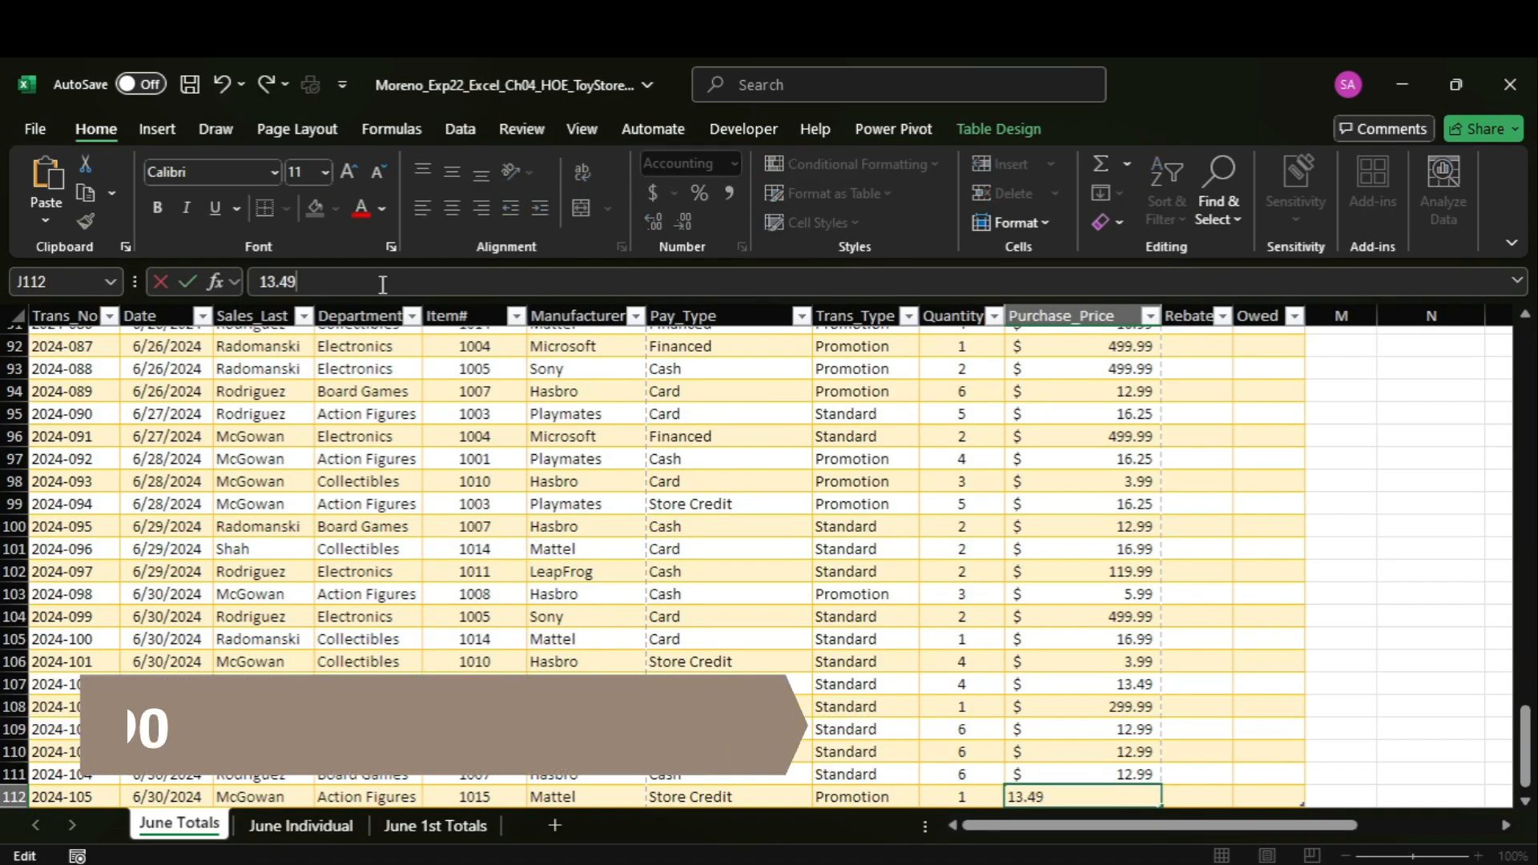
{"action": "key", "text": "Return"}
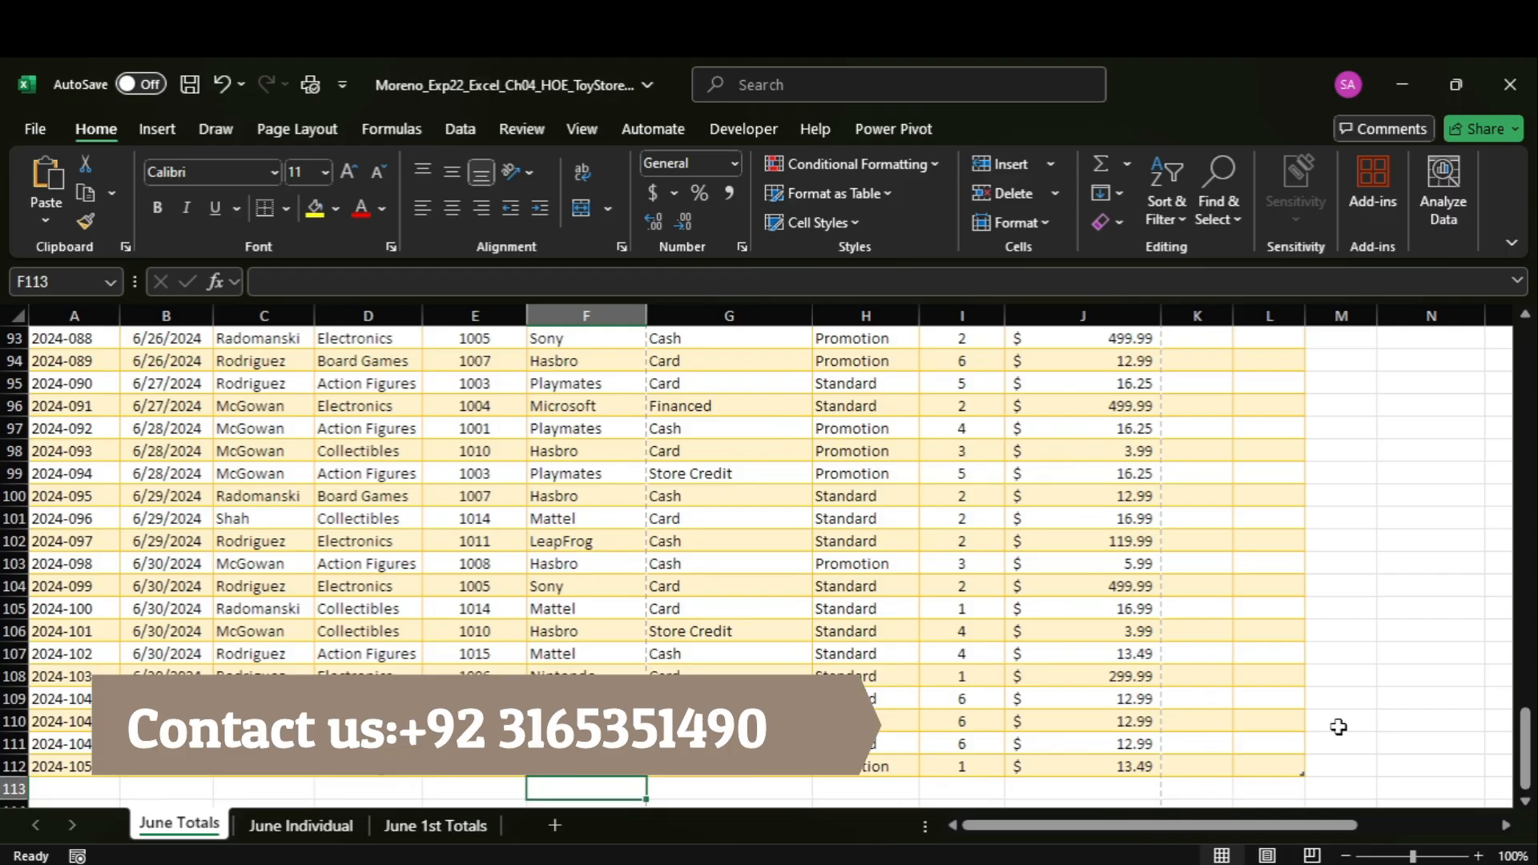
Switch to Word and highlight the step 9 instructions about removing duplicate values from the Totals table in yellow.
{"action": "mouse_move", "coordinate": [1114, 862]}
{"action": "left_click", "coordinate": [1114, 805]}
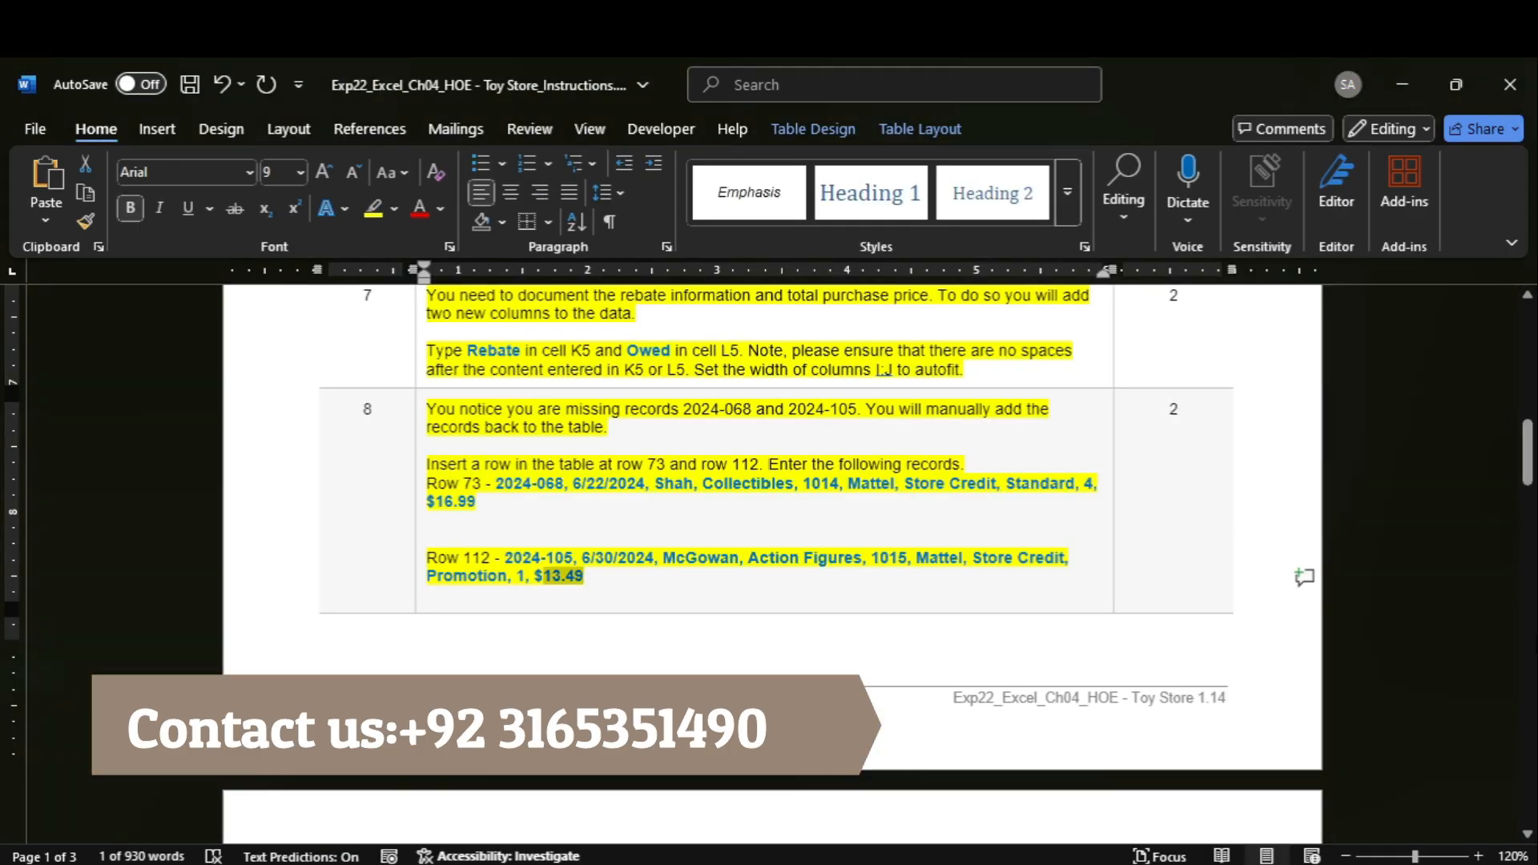
{"action": "left_click_drag", "start_coordinate": [1528, 453], "coordinate": [1531, 521]}
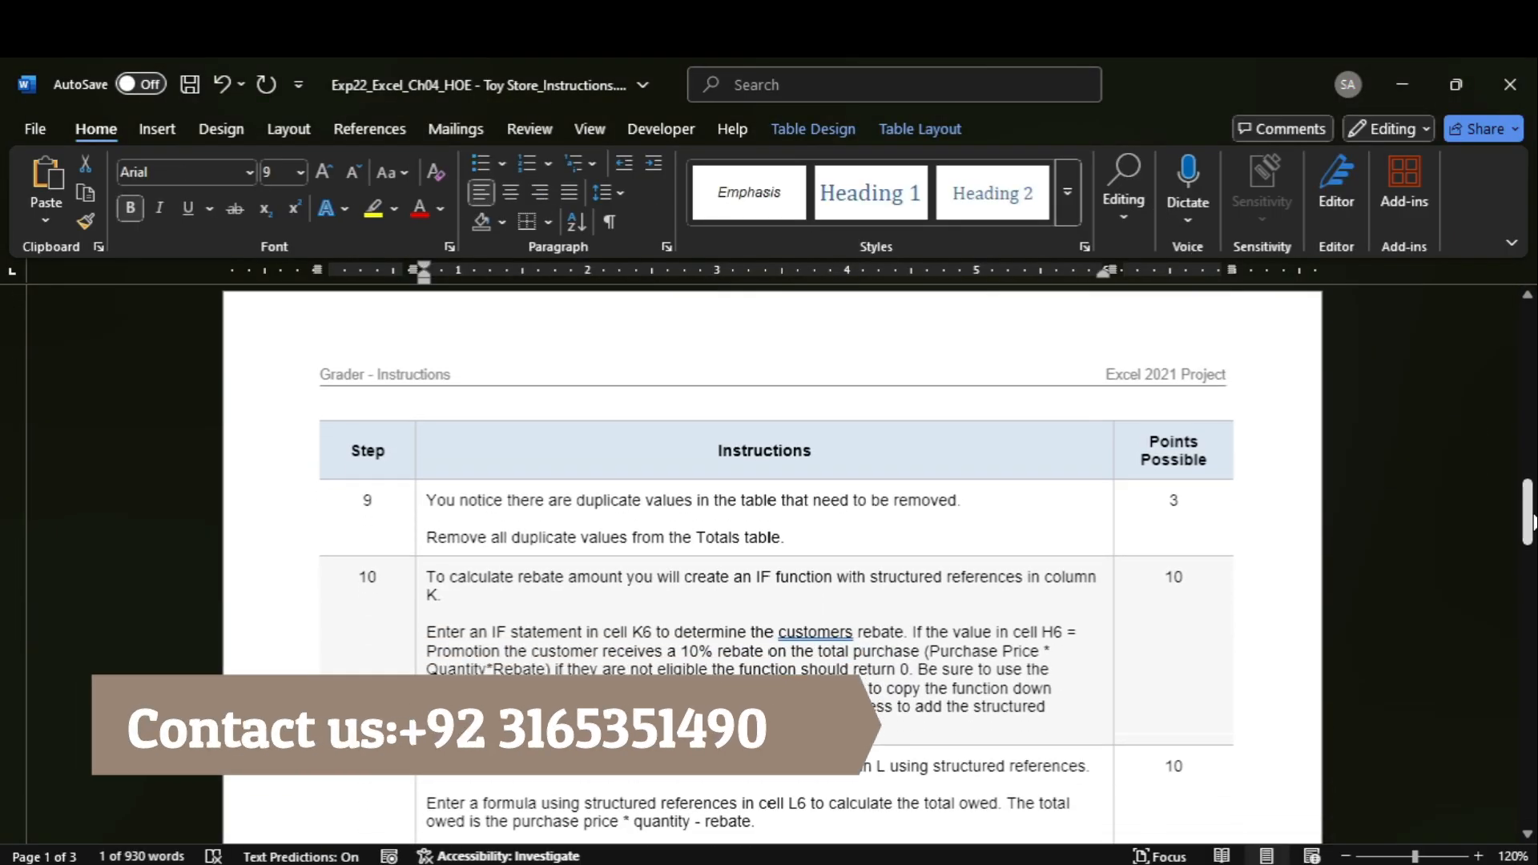
{"action": "left_click", "coordinate": [414, 504]}
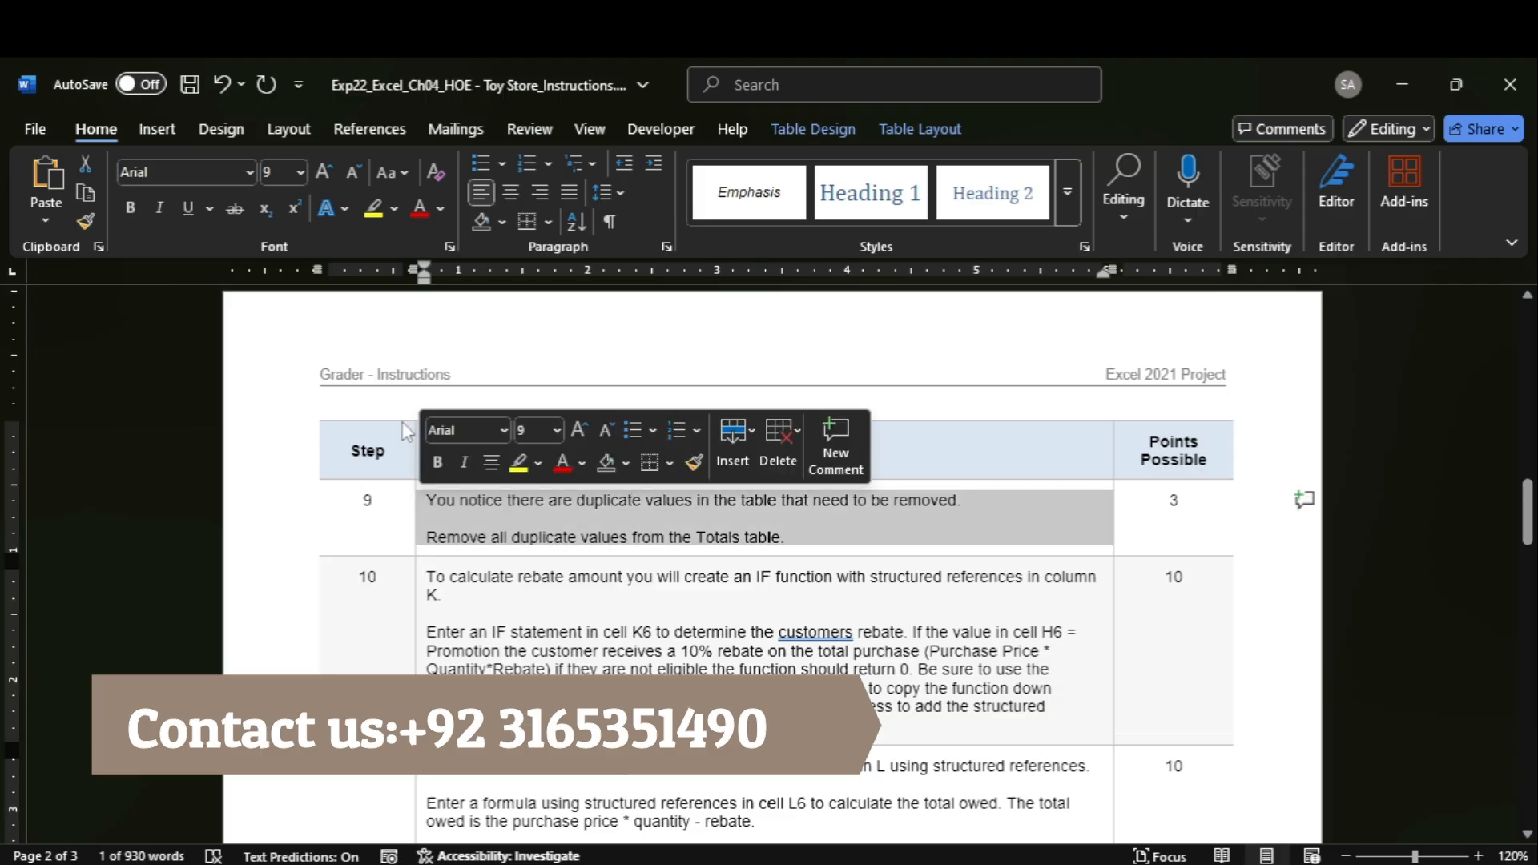
{"action": "left_click", "coordinate": [373, 210]}
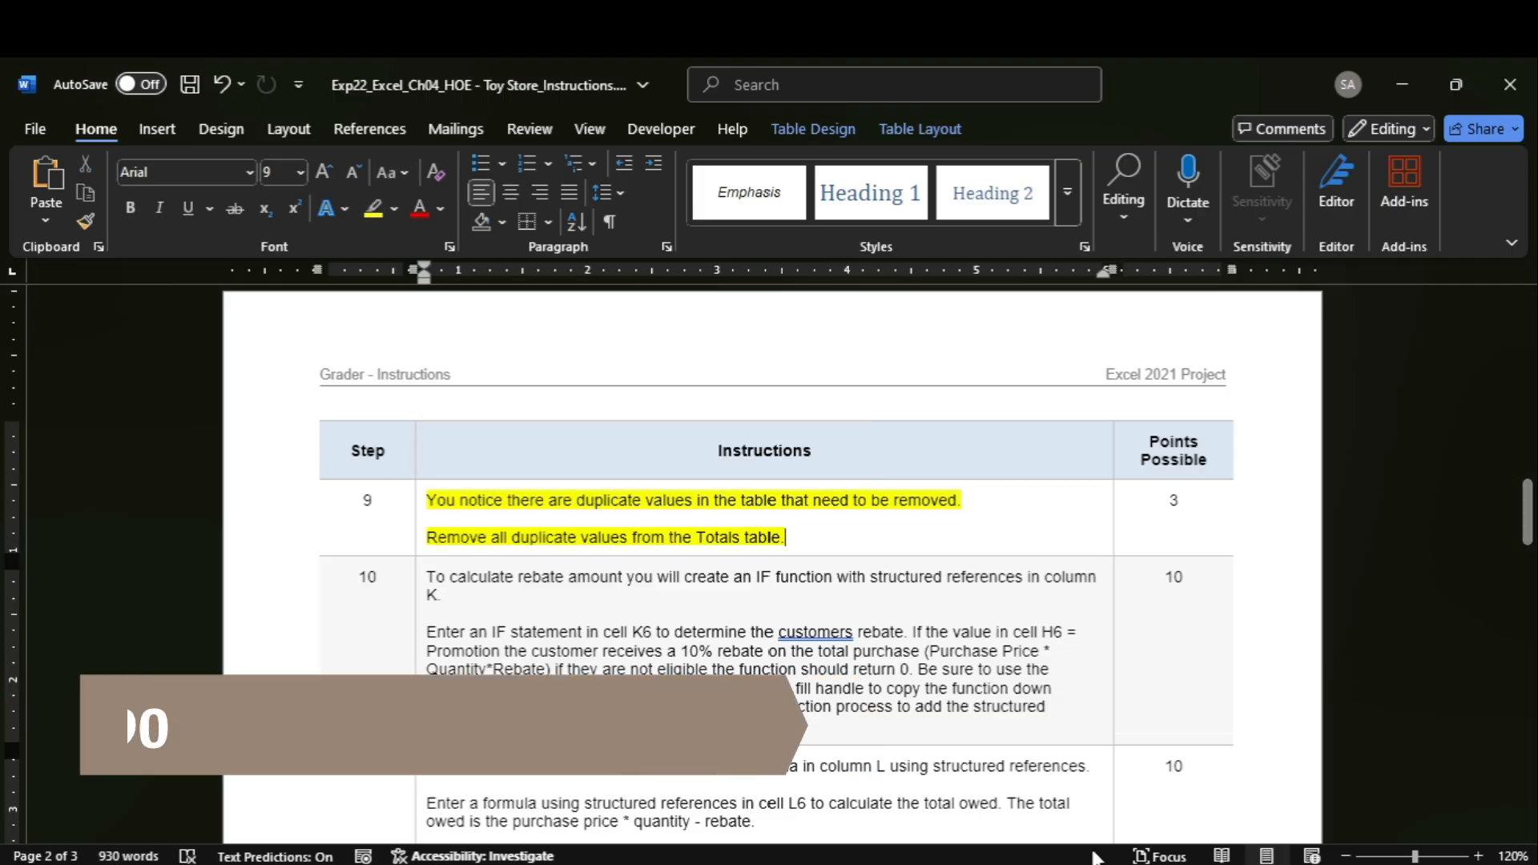
Switch to Excel and remove duplicate records from the Totals table, comparing all columns and treating the first row as headers.
{"action": "mouse_move", "coordinate": [1154, 862]}
{"action": "left_click", "coordinate": [1153, 785]}
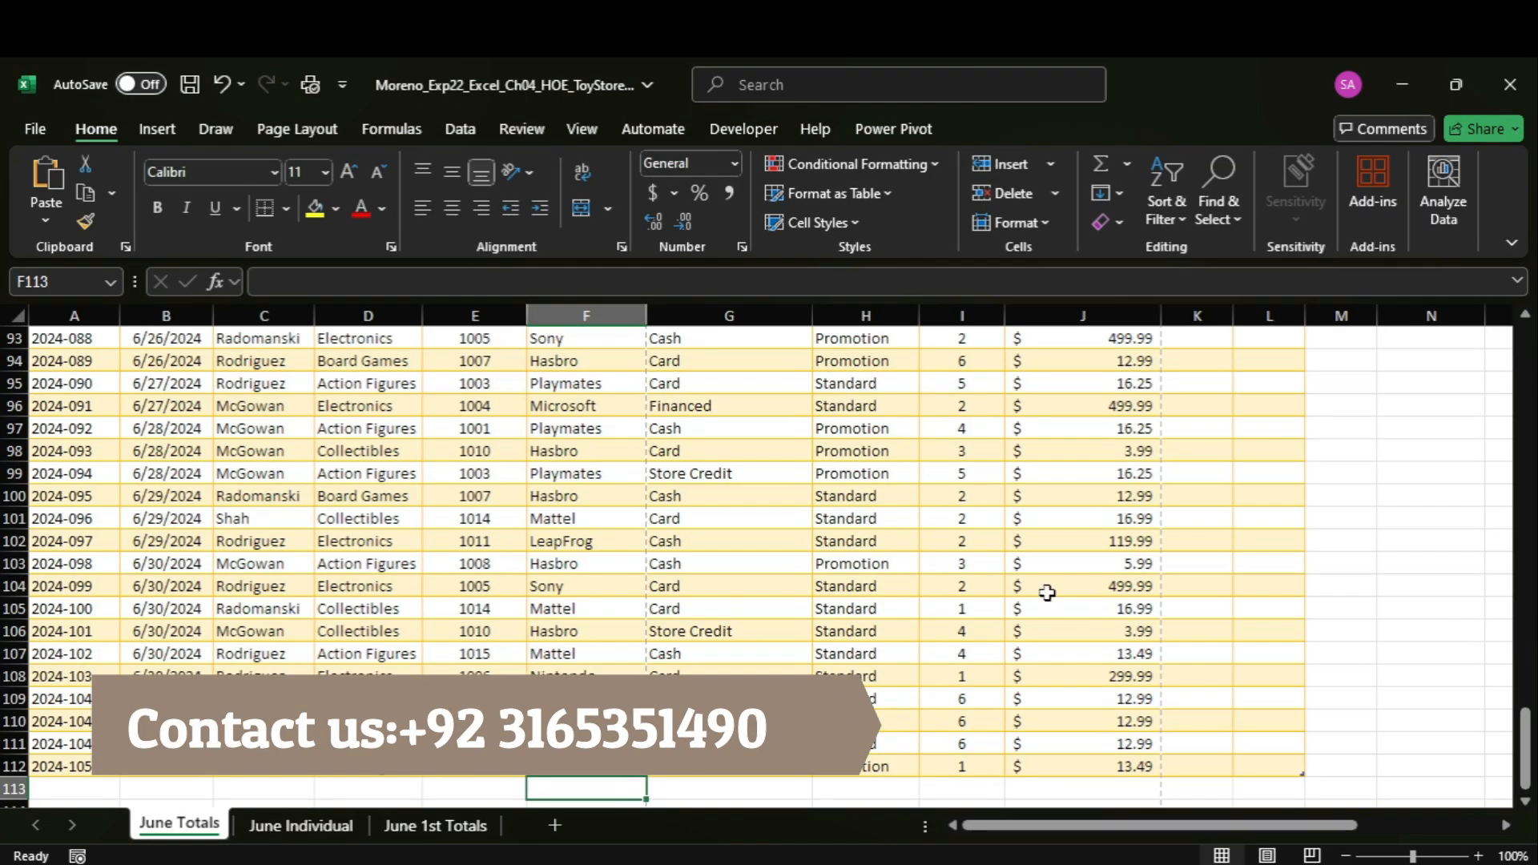
{"action": "left_click", "coordinate": [474, 585]}
{"action": "left_click", "coordinate": [993, 129]}
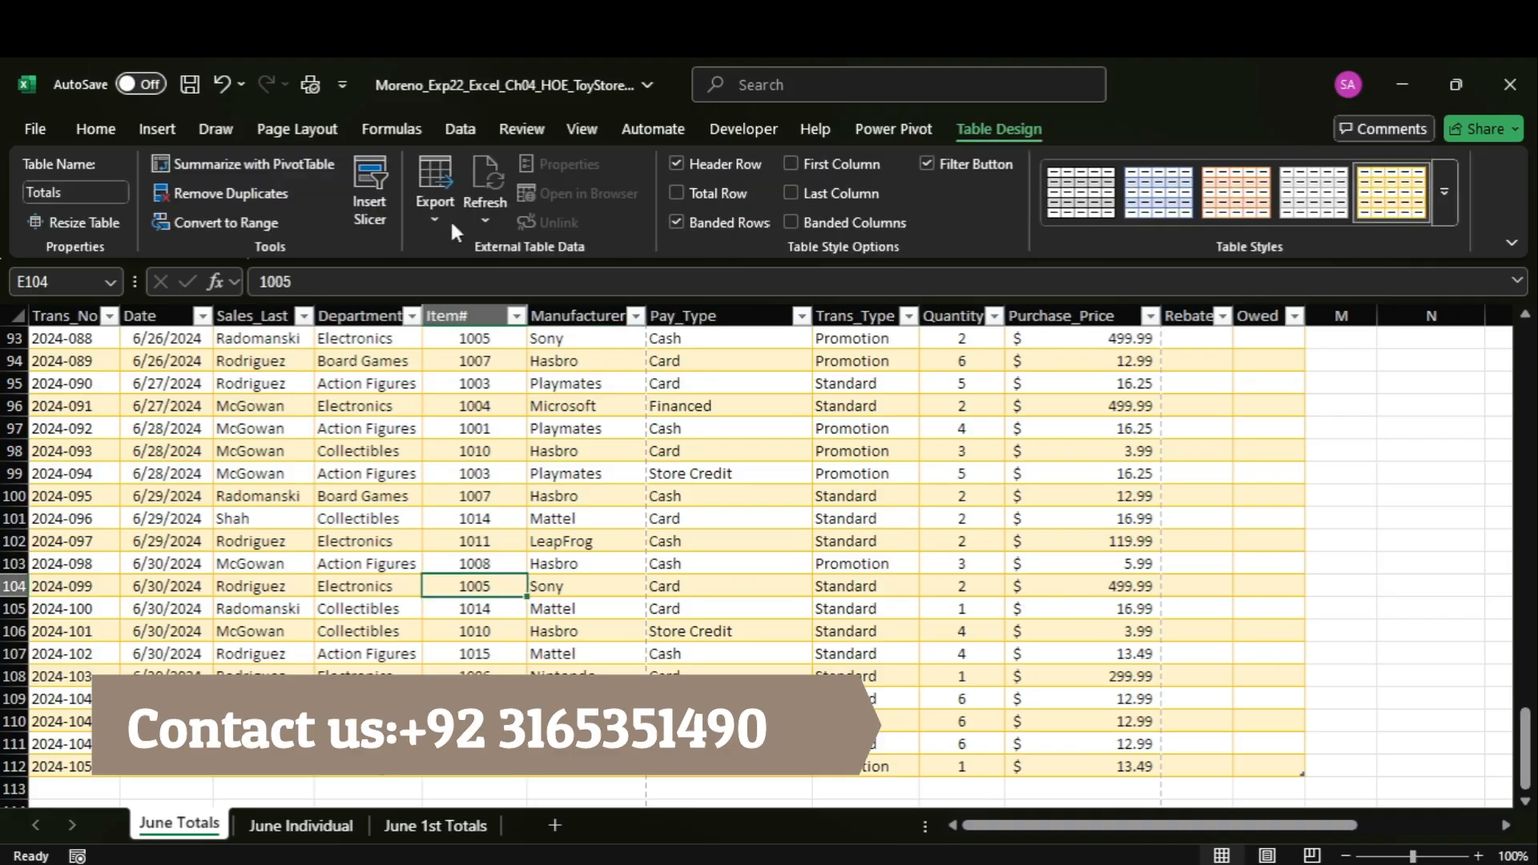
{"action": "left_click", "coordinate": [207, 194]}
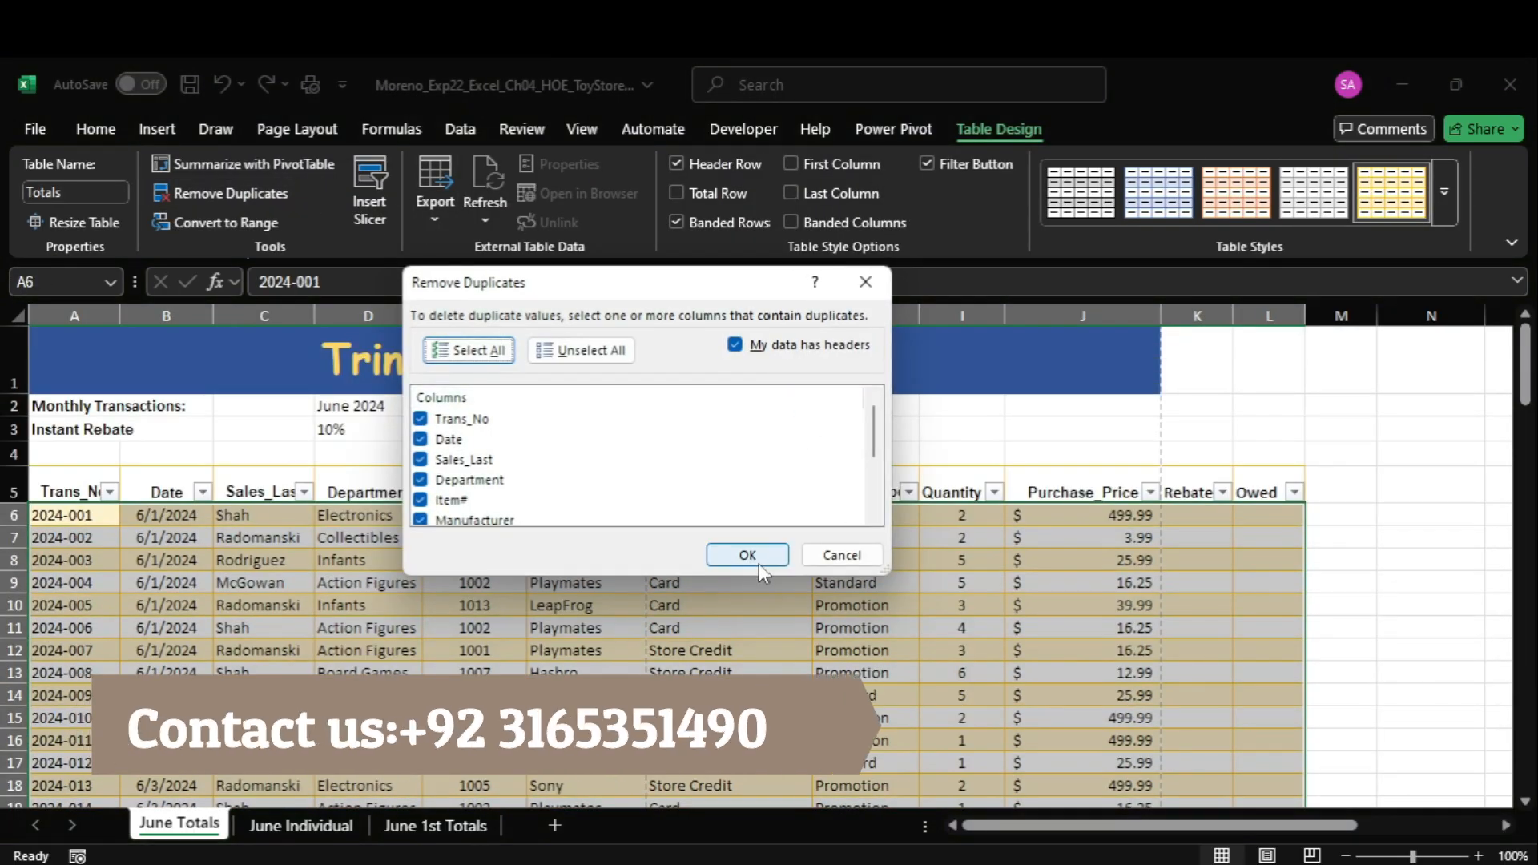
{"action": "left_click", "coordinate": [747, 554]}
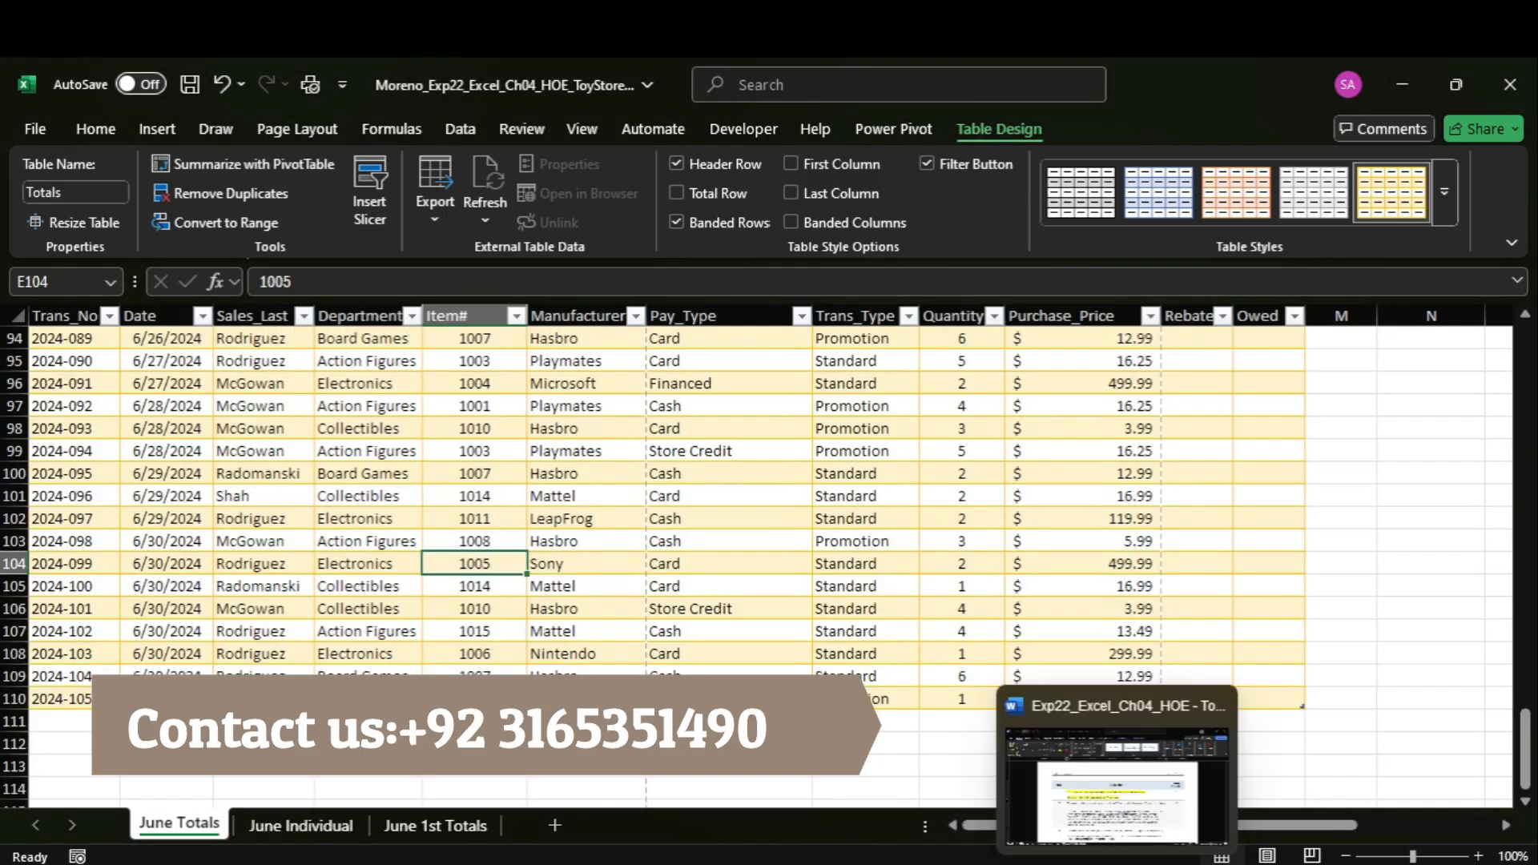
Switch to Word and highlight the step 10 instructions about the IF function for the rebate in yellow.
{"action": "left_click", "coordinate": [1125, 816]}
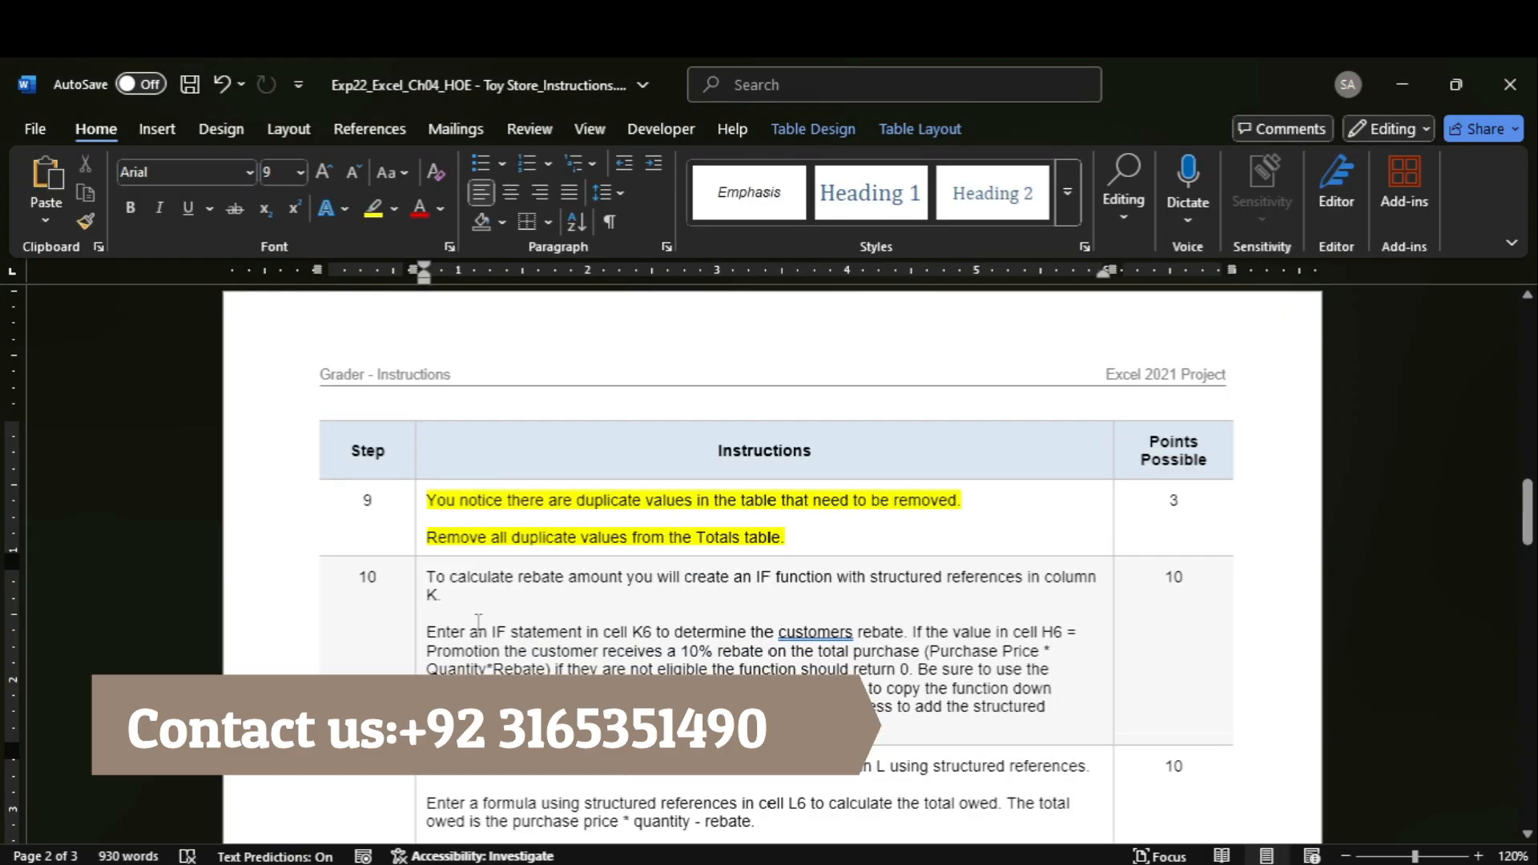
{"action": "left_click", "coordinate": [419, 611]}
{"action": "left_click", "coordinate": [383, 208]}
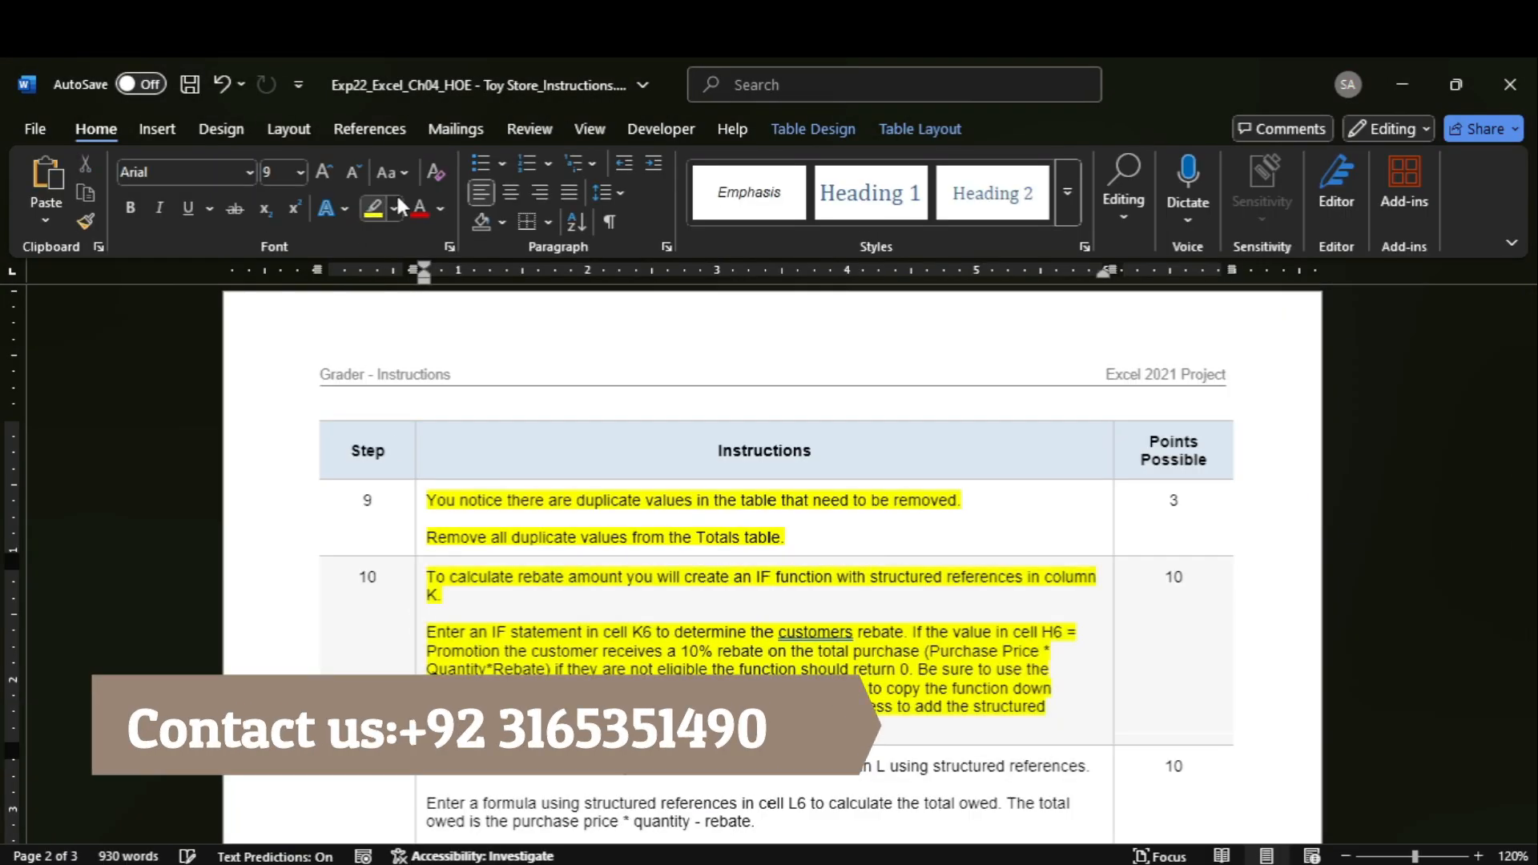
{"action": "left_click_drag", "start_coordinate": [1533, 498], "coordinate": [1534, 514]}
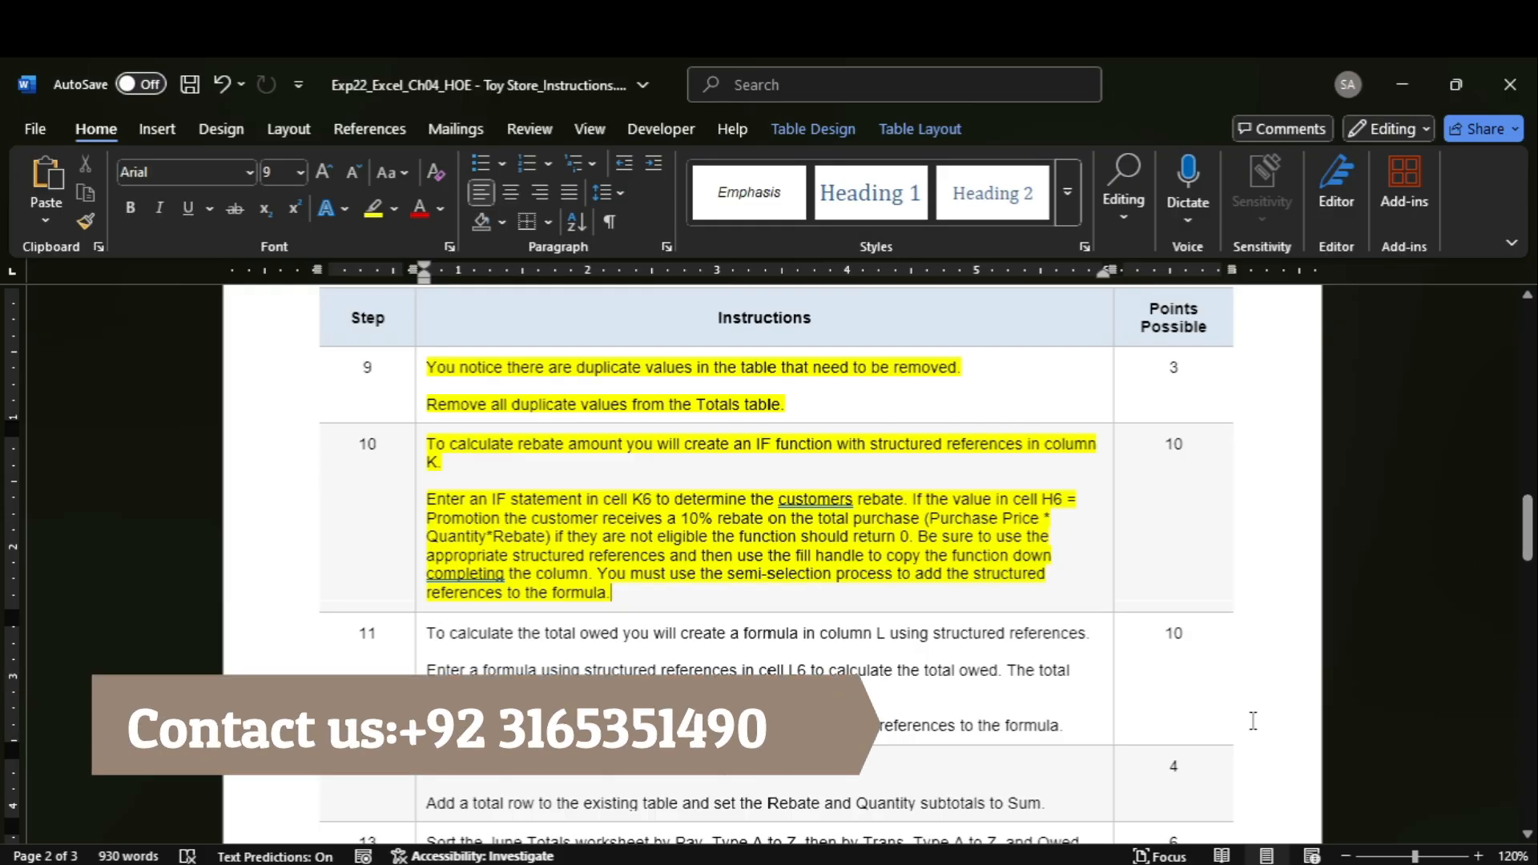
Select cell K6 in the Rebate column on the June Totals sheet in Excel and return to the start of the Word instructions.
{"action": "left_click", "coordinate": [1167, 765]}
{"action": "left_click_drag", "start_coordinate": [1522, 753], "coordinate": [1525, 352]}
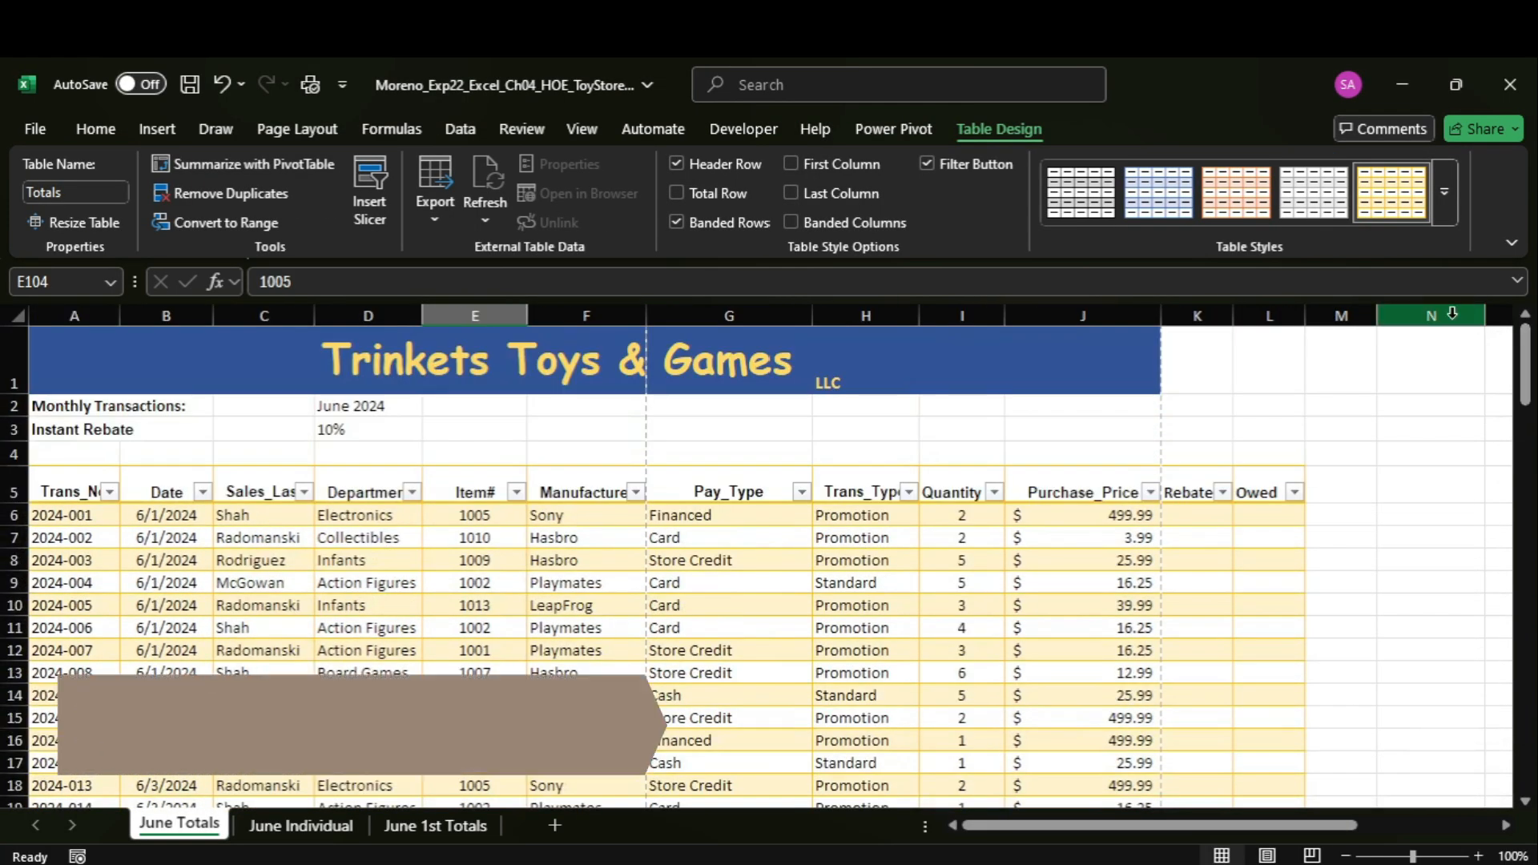
{"action": "left_click", "coordinate": [1194, 517]}
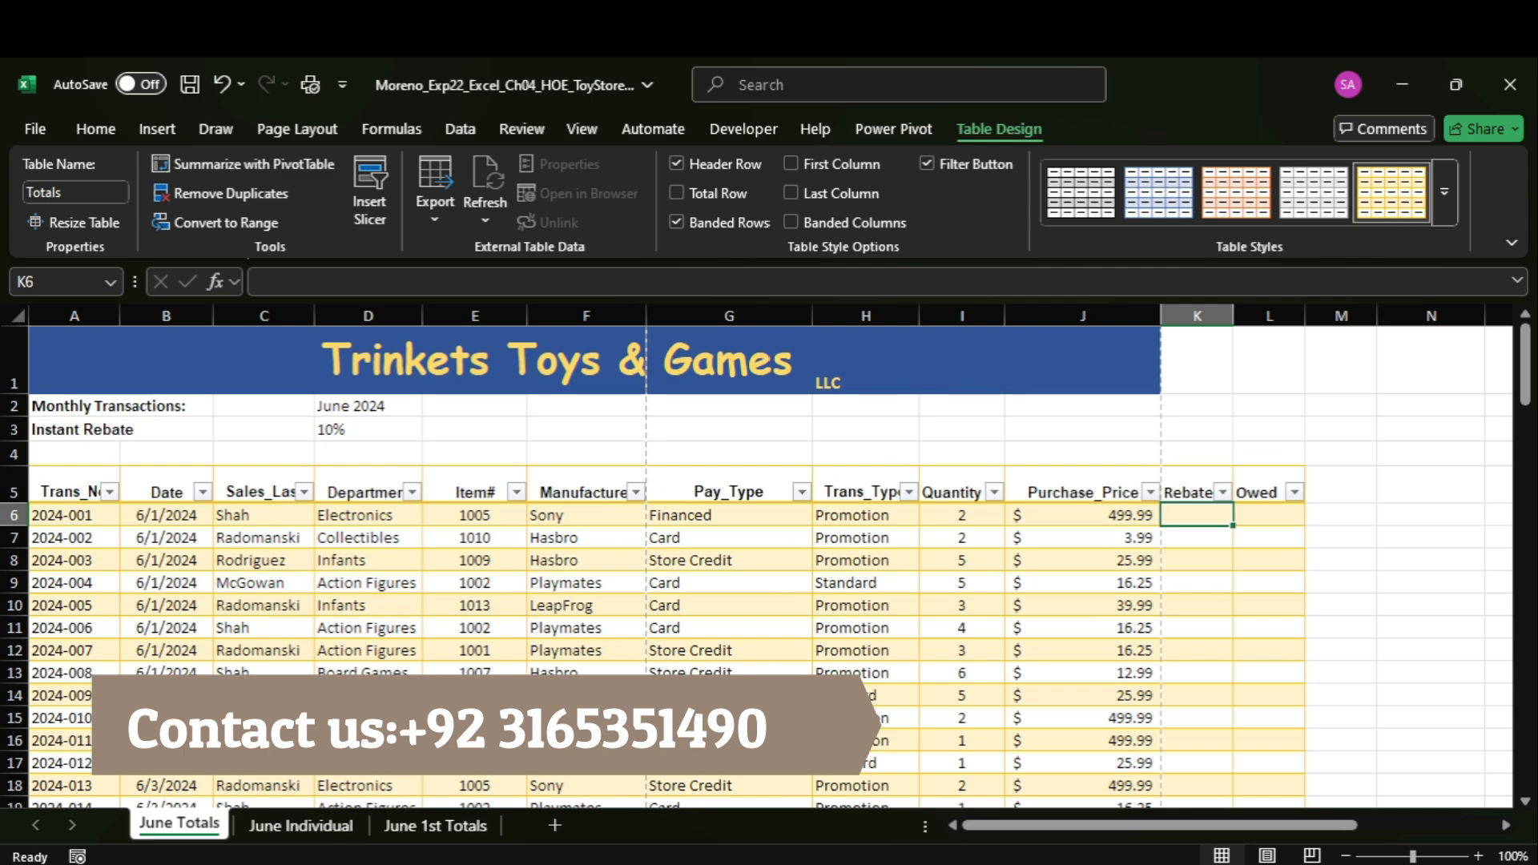
{"action": "left_click", "coordinate": [1099, 817]}
{"action": "left_click_drag", "start_coordinate": [1528, 528], "coordinate": [1517, 330]}
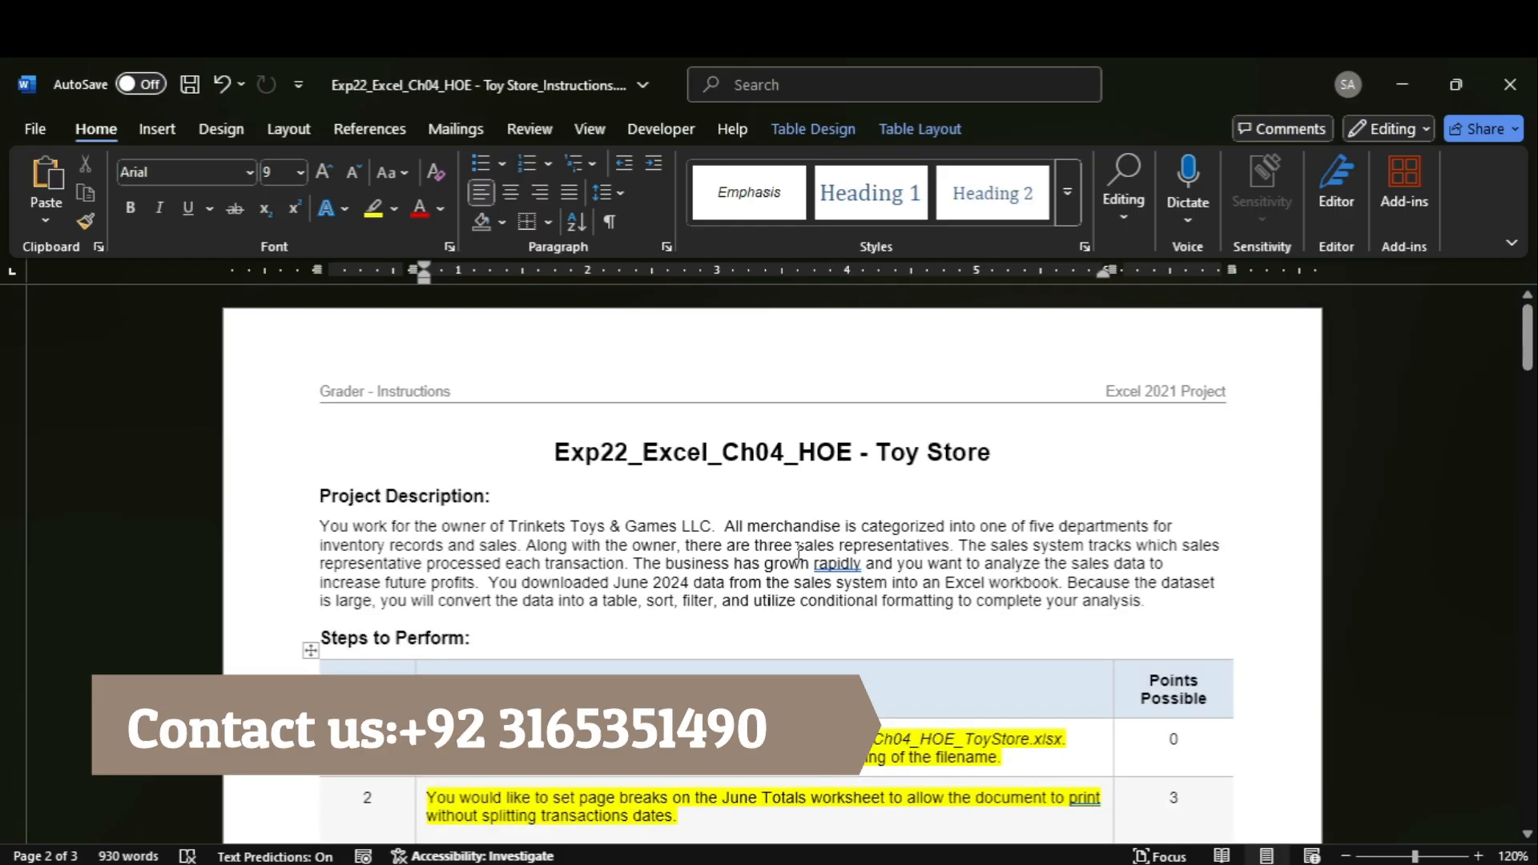